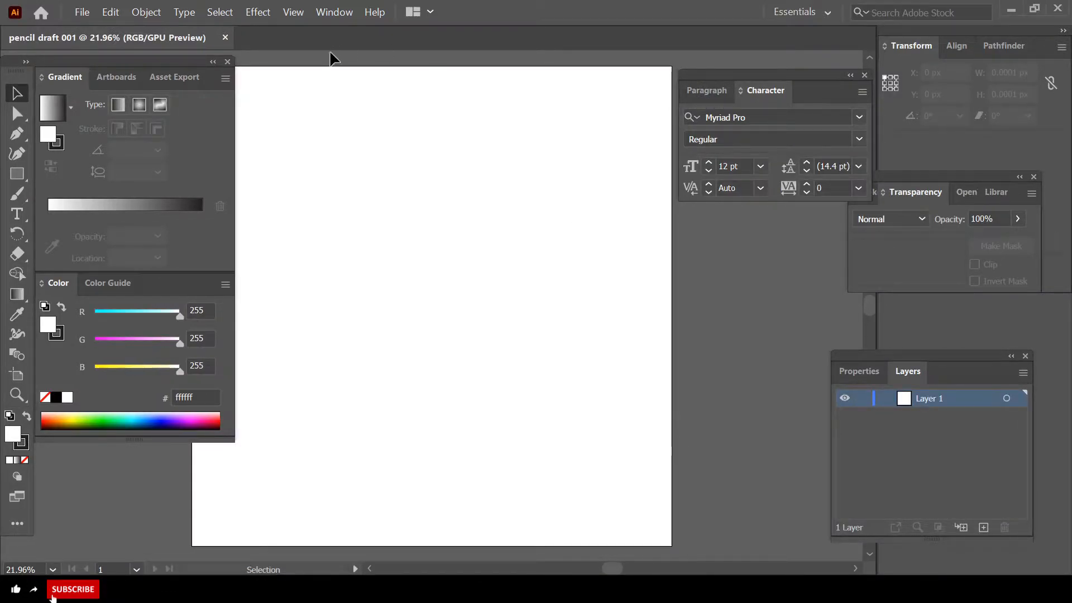
- Open the Artboard 1@4x and pencil sketch images from the Tutorial folder
{"action": "scroll", "coordinate": [414, 171], "scroll_direction": "right", "scroll_amount": 1}
{"action": "scroll", "coordinate": [414, 171], "scroll_direction": "left", "scroll_amount": 3}
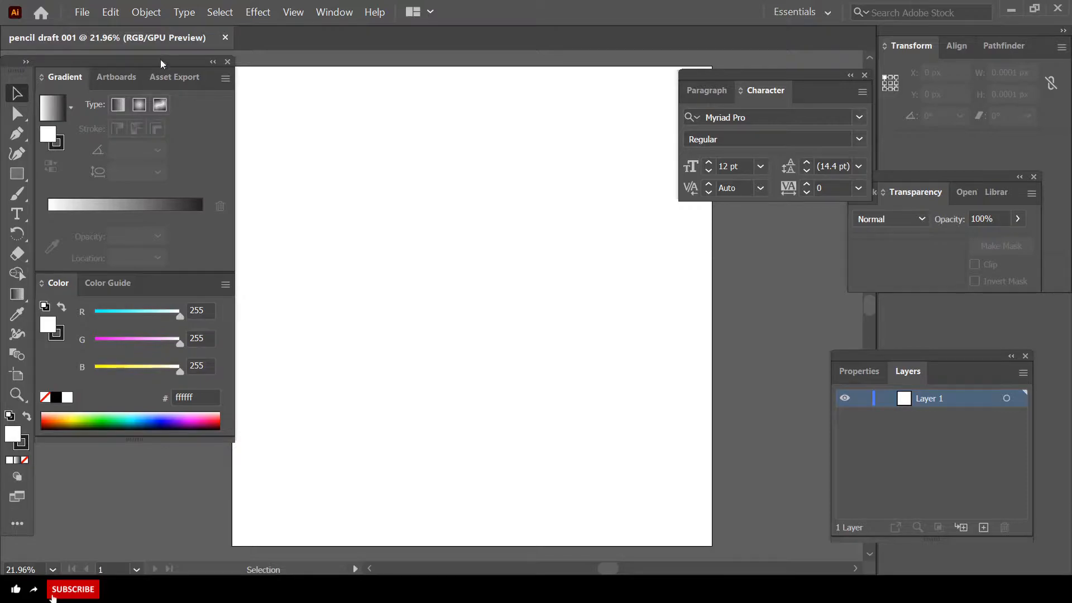
{"action": "left_click", "coordinate": [83, 12]}
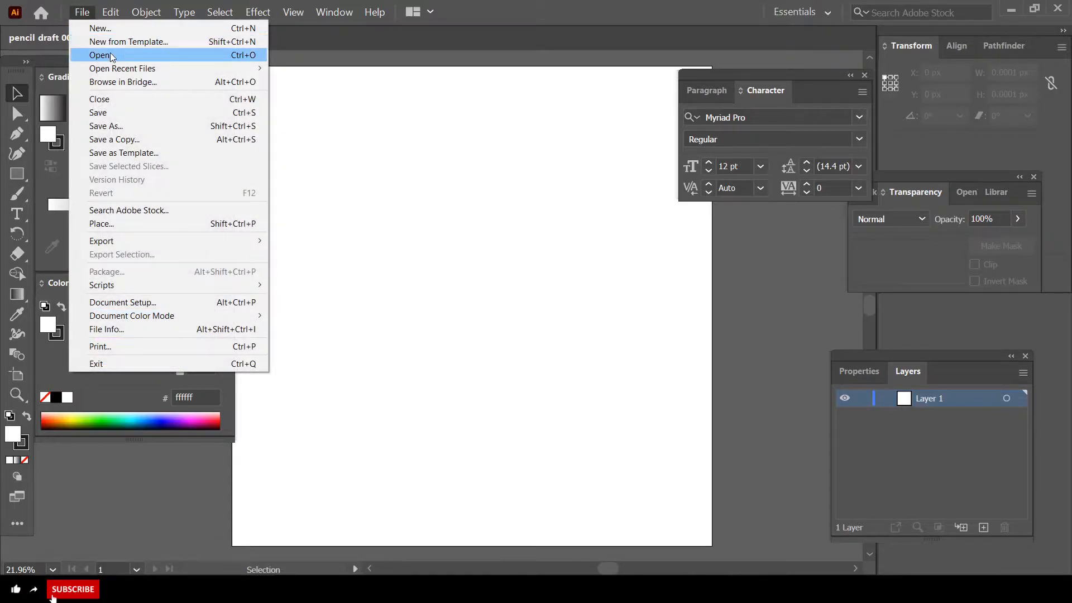
{"action": "left_click", "coordinate": [110, 52]}
{"action": "left_click_drag", "start_coordinate": [340, 185], "coordinate": [124, 86]}
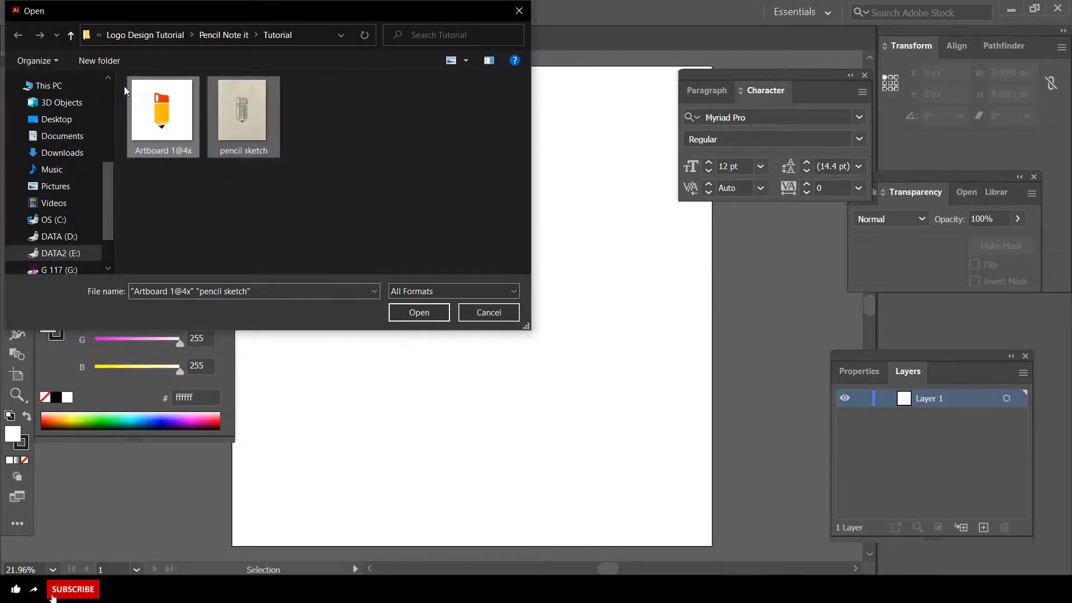
{"action": "left_click", "coordinate": [406, 311]}
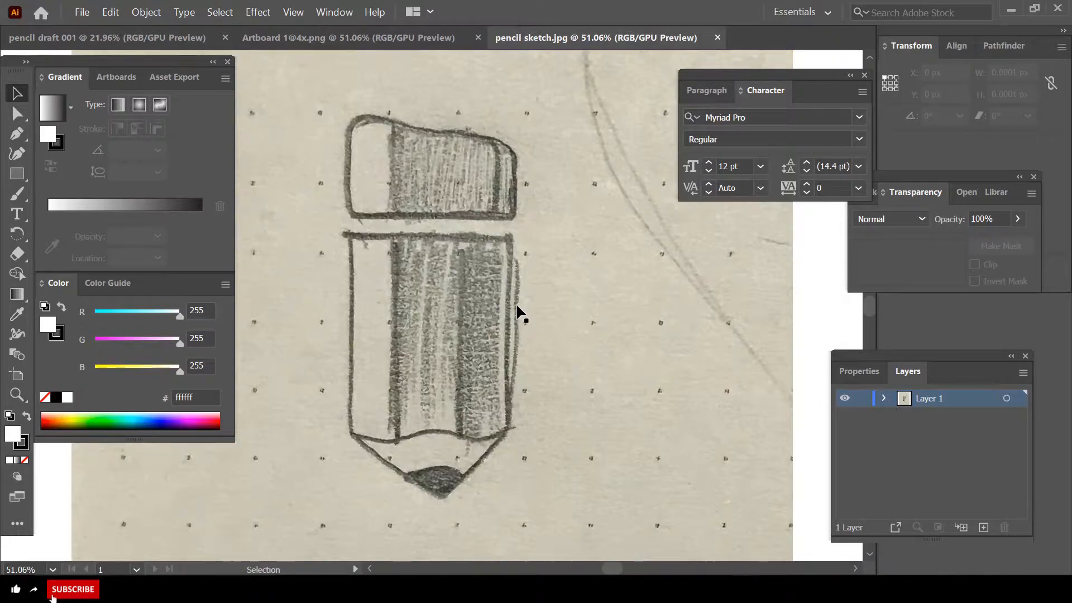
{"action": "left_click", "coordinate": [348, 38]}
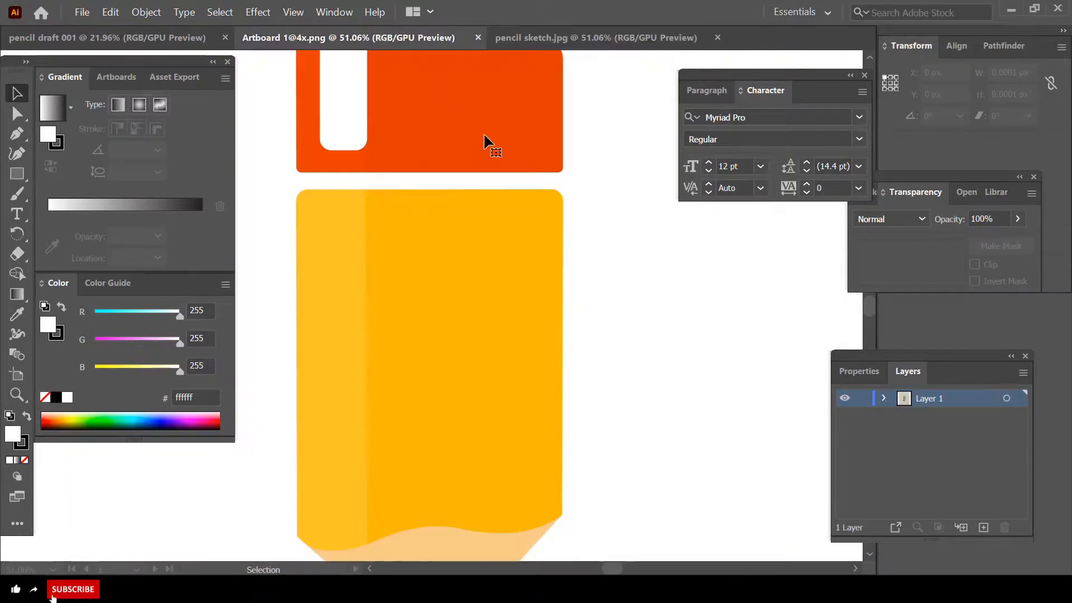
{"action": "left_click", "coordinate": [486, 140]}
{"action": "scroll", "coordinate": [514, 220], "scroll_direction": "down", "scroll_amount": 4}
{"action": "scroll", "coordinate": [514, 221], "scroll_direction": "up", "scroll_amount": 1}
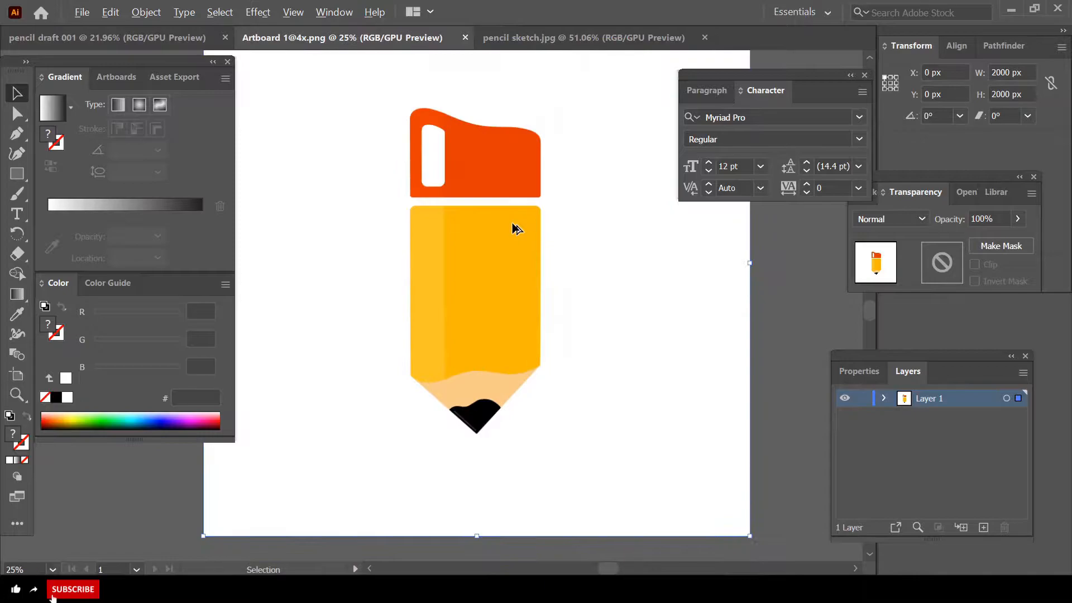
- Copy the sketch image from pencil sketch.jpg into the pencil draft 001 document
{"action": "left_click", "coordinate": [551, 41]}
{"action": "scroll", "coordinate": [542, 222], "scroll_direction": "down", "scroll_amount": 3}
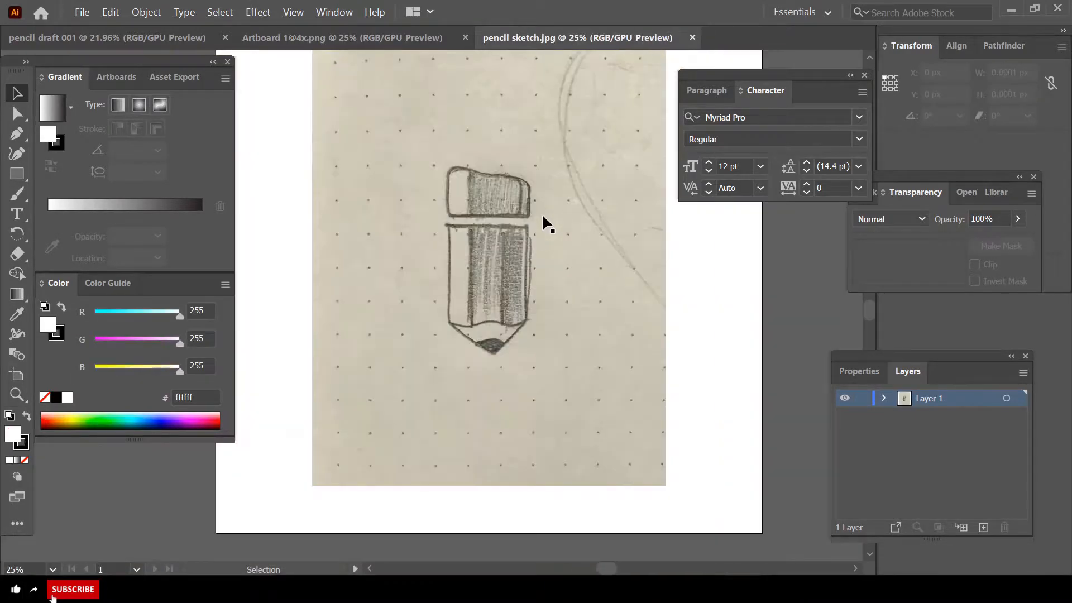
{"action": "left_click", "coordinate": [539, 232]}
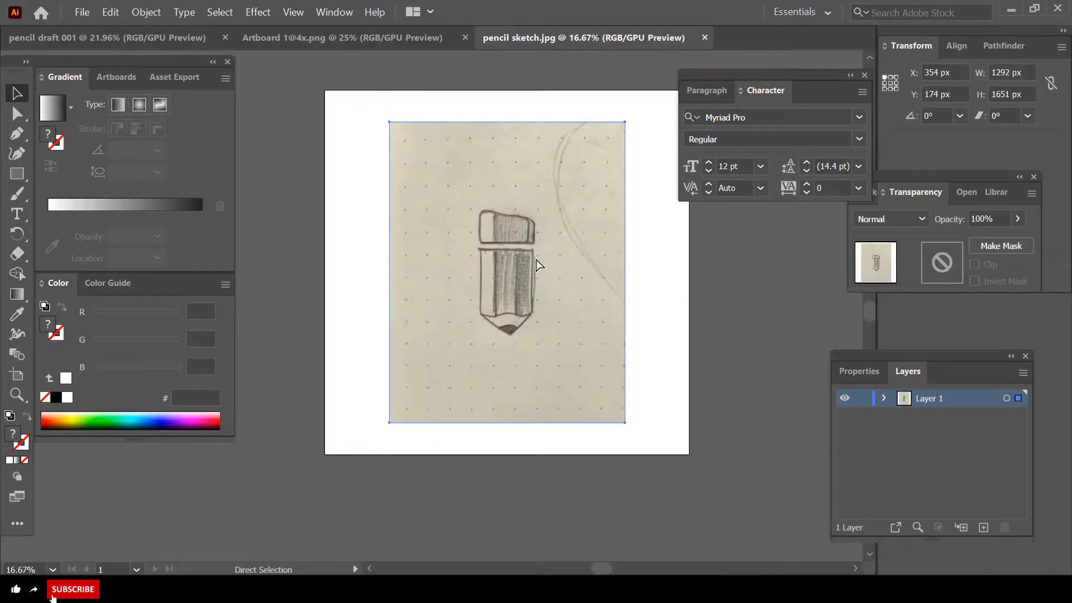
{"action": "left_click", "coordinate": [172, 39]}
{"action": "key", "text": "ctrl+v"}
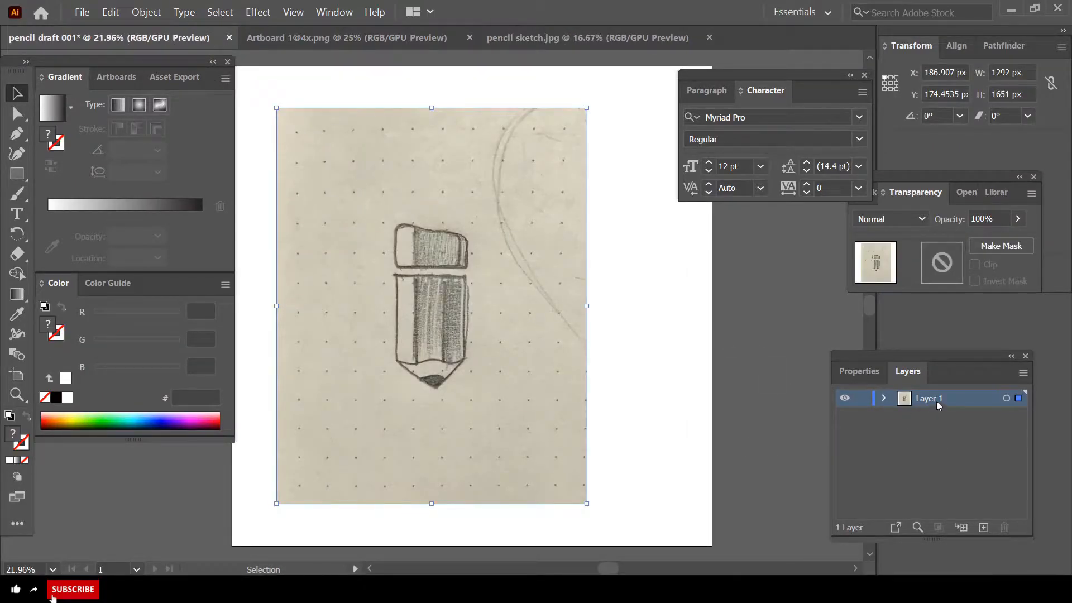
- Rename the layer that holds the sketch as rough sketch
{"action": "double_click", "coordinate": [936, 398]}
{"action": "type", "text": "rough ske"}
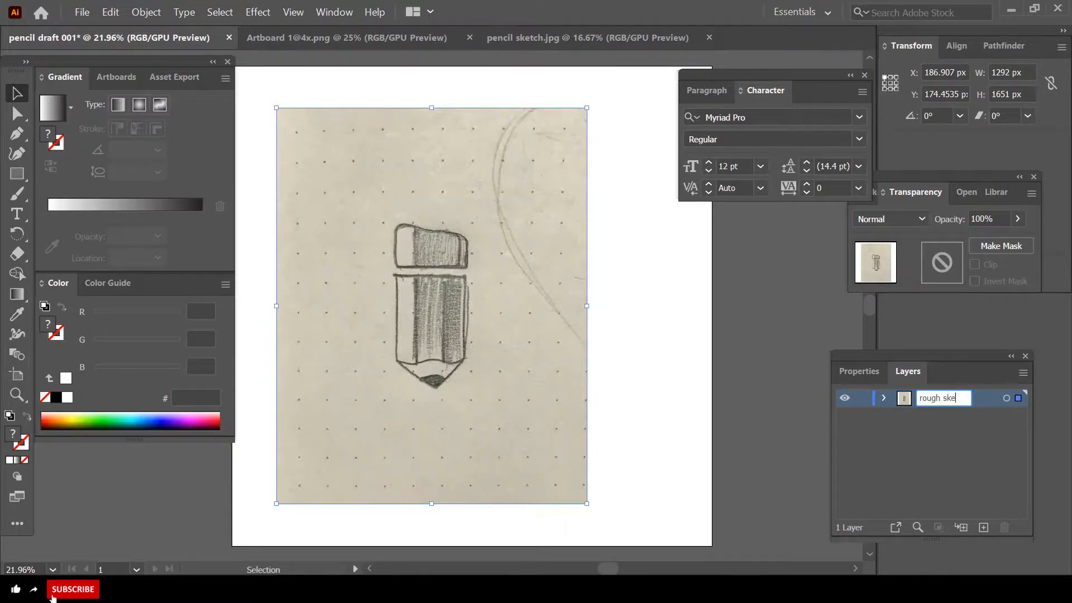
{"action": "key", "text": "Return"}
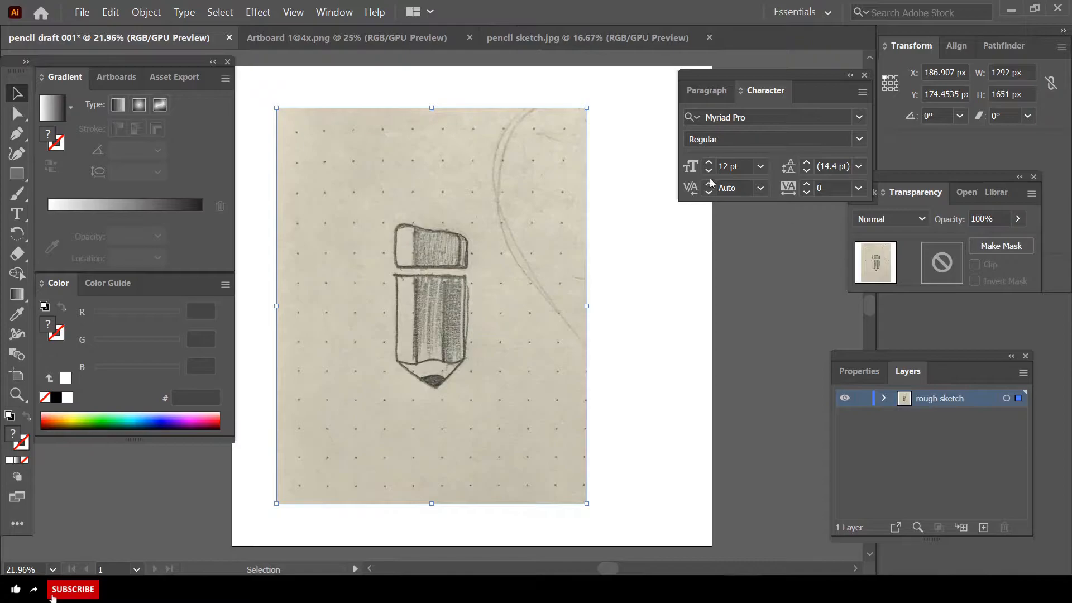
{"action": "left_click", "coordinate": [357, 38]}
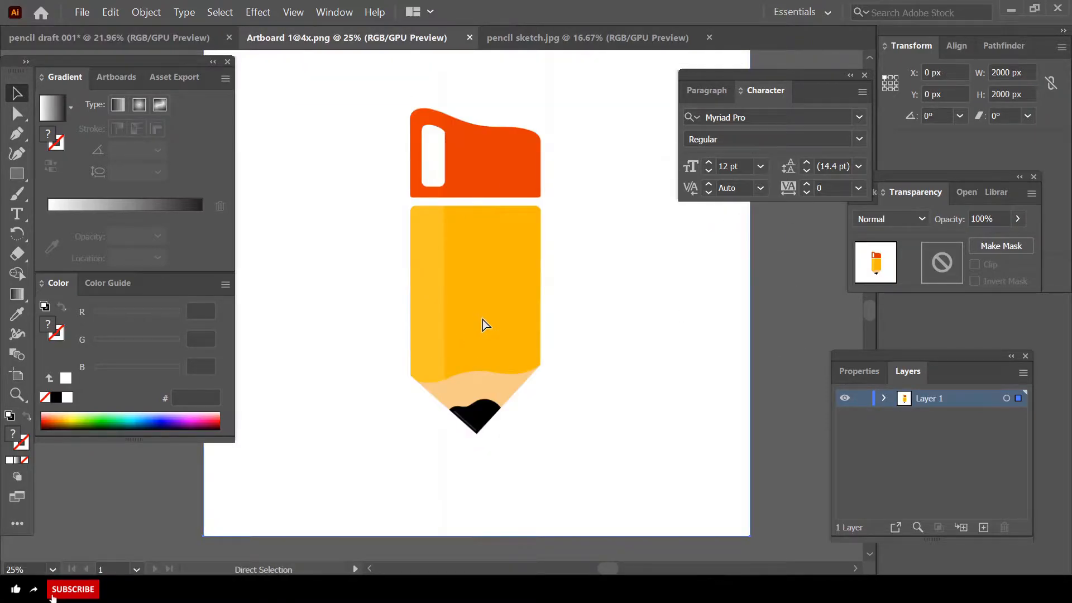
{"action": "left_click", "coordinate": [160, 37]}
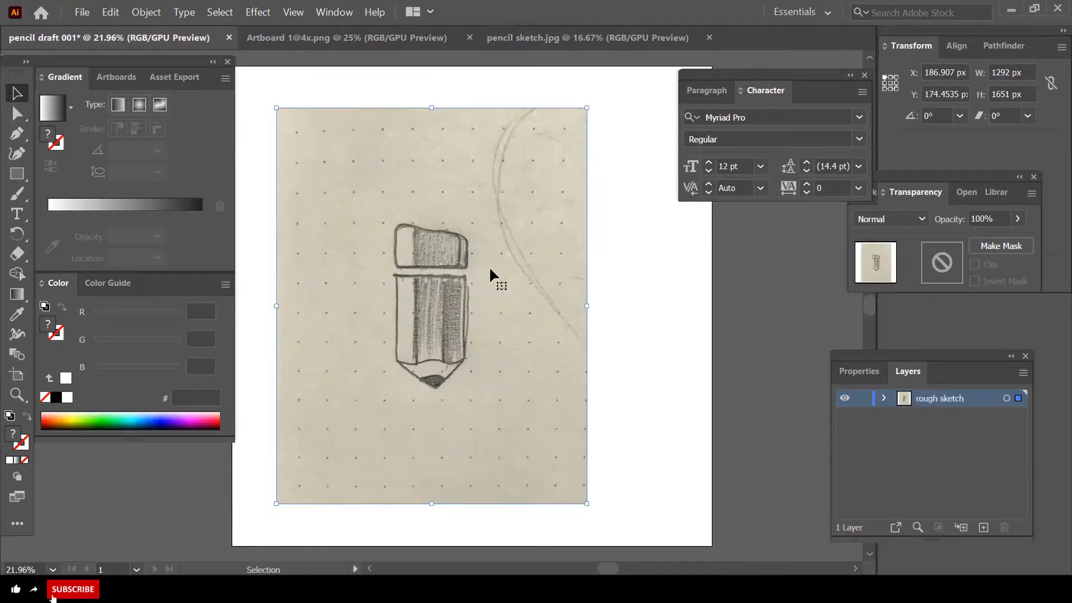
{"action": "left_click_drag", "start_coordinate": [555, 353], "coordinate": [861, 341]}
{"action": "left_click_drag", "start_coordinate": [628, 354], "coordinate": [759, 377]}
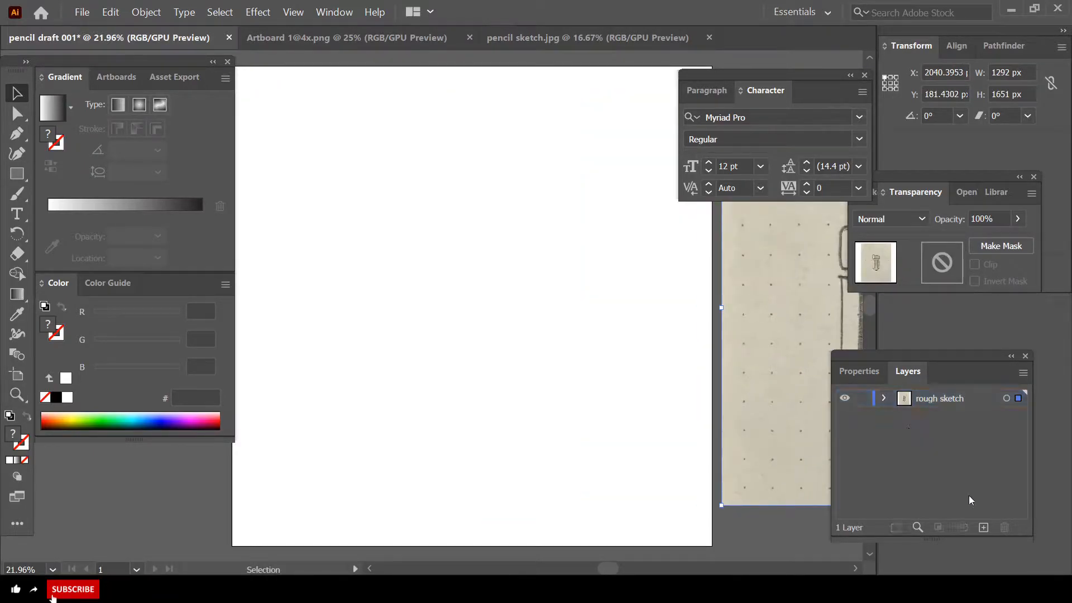
- Add a new layer and paste the coloured pencil image into it, lining it up with the artboard
{"action": "left_click", "coordinate": [984, 527]}
{"action": "key", "text": "ctrl+v"}
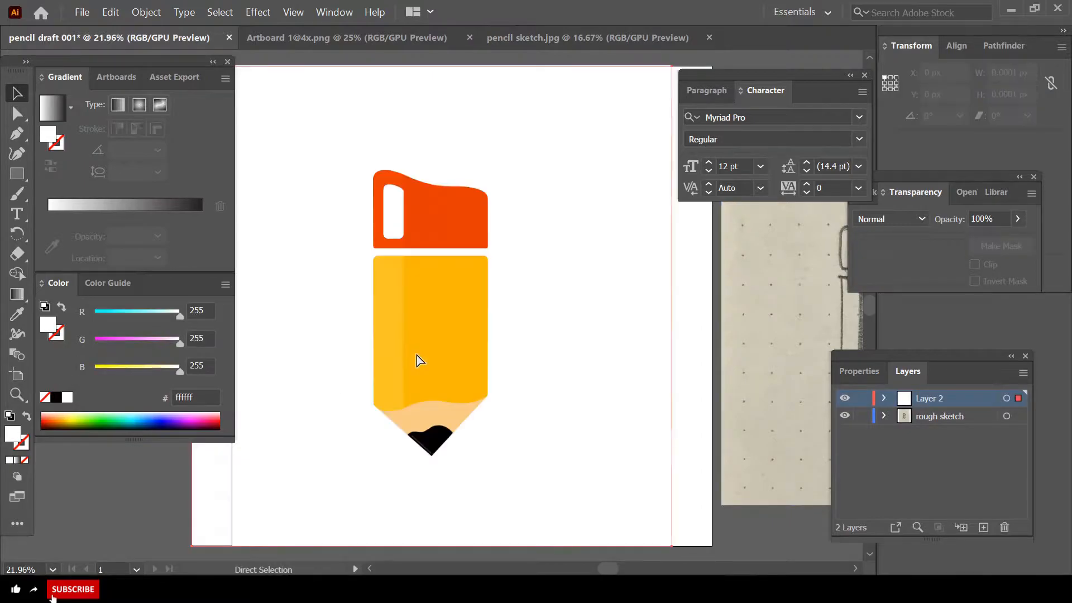
{"action": "mouse_move", "coordinate": [447, 370]}
{"action": "left_mouse_down"}
{"action": "mouse_move", "coordinate": [470, 363]}
{"action": "mouse_move", "coordinate": [477, 374]}
{"action": "mouse_move", "coordinate": [475, 358]}
{"action": "left_mouse_up"}
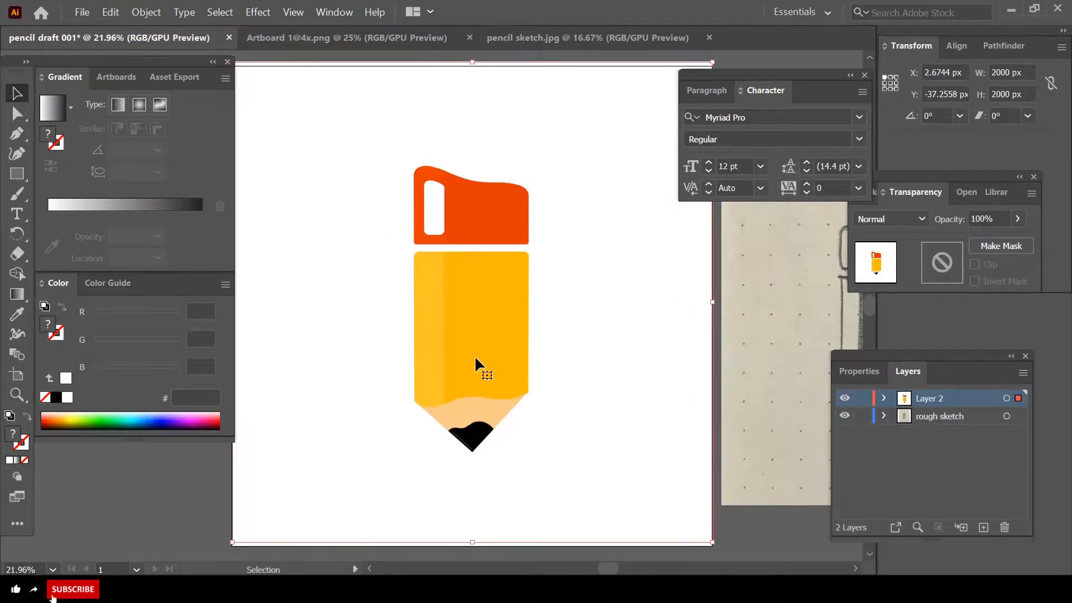
- Rename the coloured pencil image's layer as pencil draft 002 illu
{"action": "double_click", "coordinate": [929, 398]}
{"action": "double_click", "coordinate": [938, 405]}
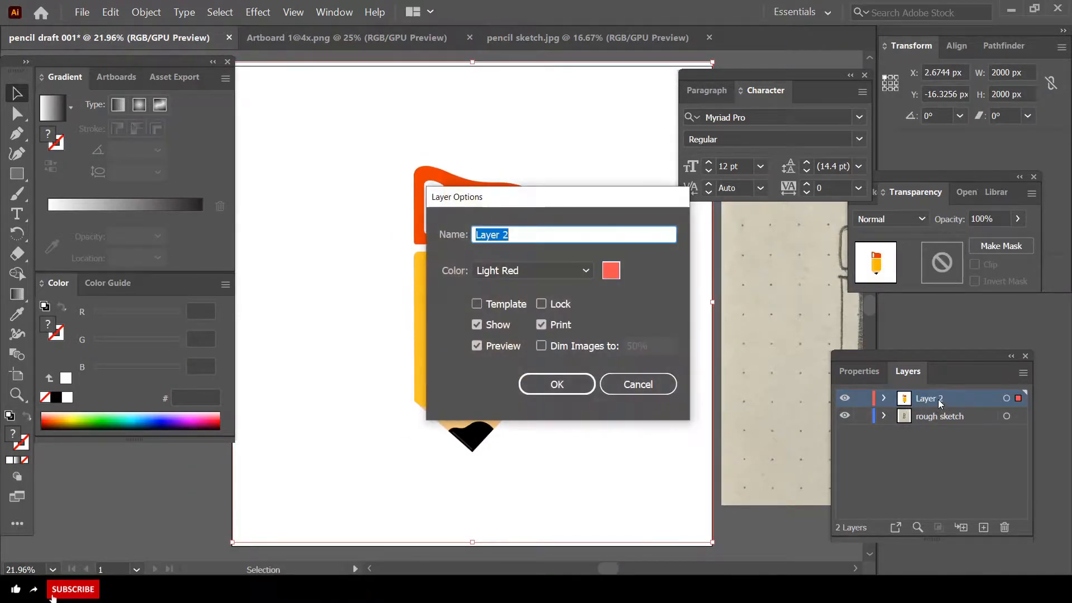
{"action": "left_click", "coordinate": [667, 384]}
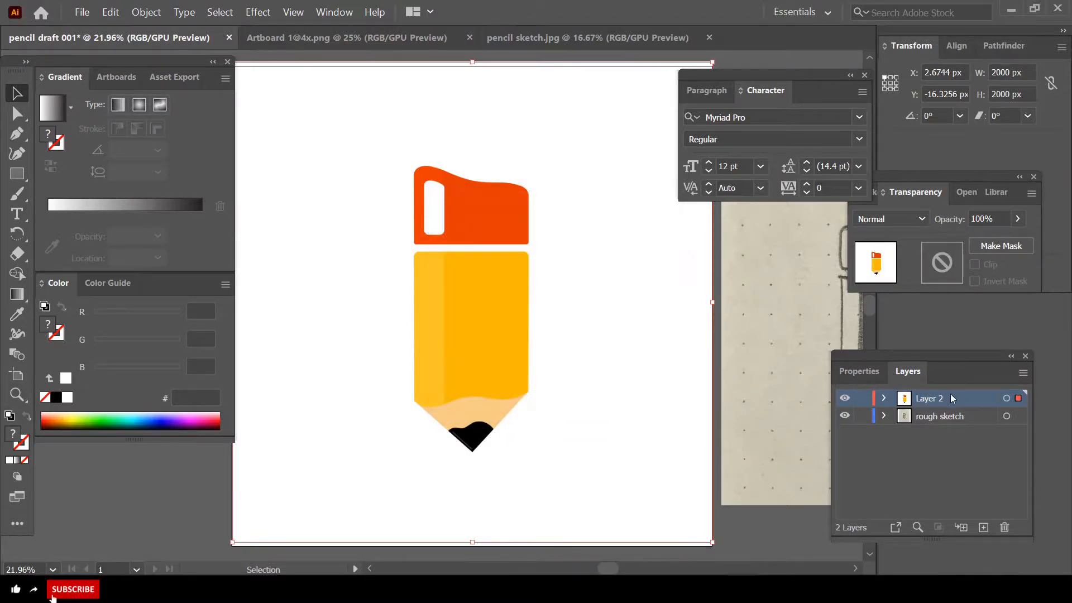
{"action": "type", "text": "p"}
{"action": "type", "text": "encil draft 002"}
{"action": "type", "text": " illu"}
{"action": "left_click", "coordinate": [759, 539]}
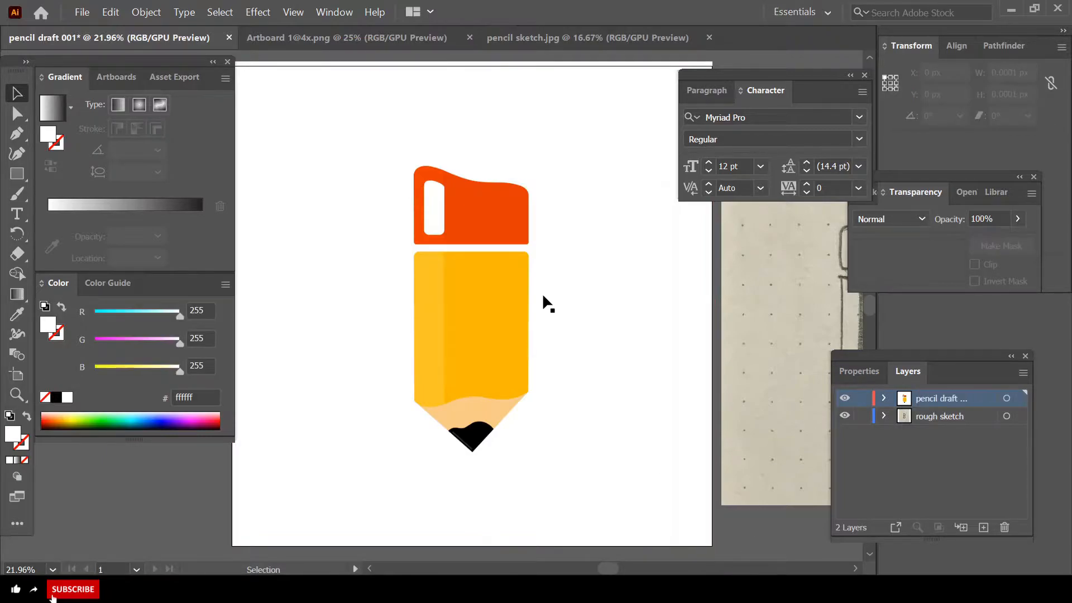
- Compare the coloured pencil image on the artboard with the rough sketch beside it
{"action": "scroll", "coordinate": [544, 301], "scroll_direction": "right", "scroll_amount": 3}
{"action": "scroll", "coordinate": [542, 293], "scroll_direction": "down", "scroll_amount": 2}
{"action": "scroll", "coordinate": [542, 292], "scroll_direction": "up", "scroll_amount": 1}
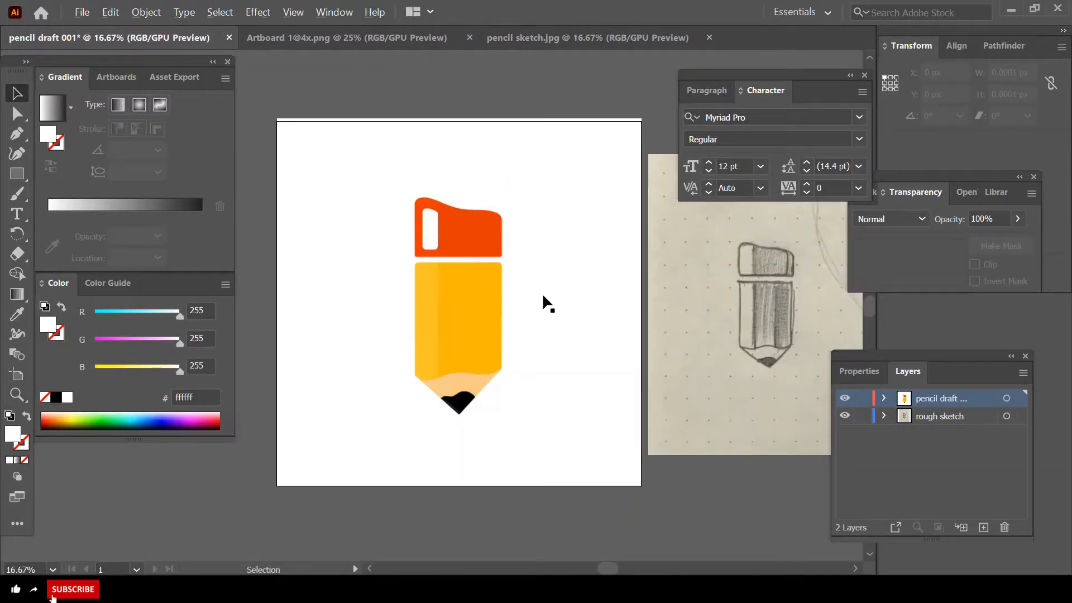
{"action": "left_click_drag", "start_coordinate": [616, 570], "coordinate": [627, 564]}
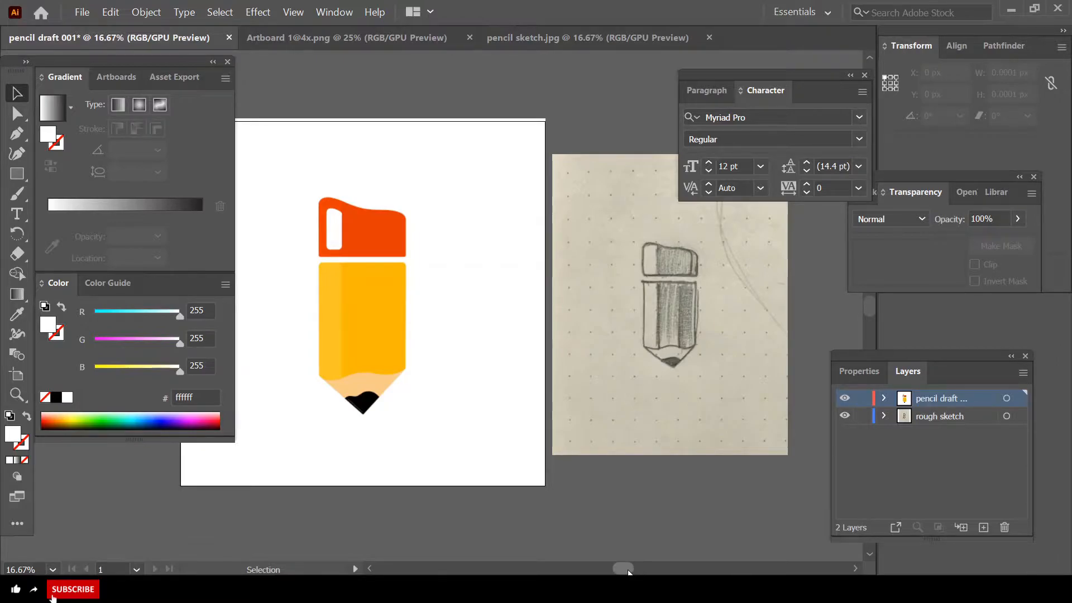
{"action": "left_click_drag", "start_coordinate": [628, 569], "coordinate": [619, 570]}
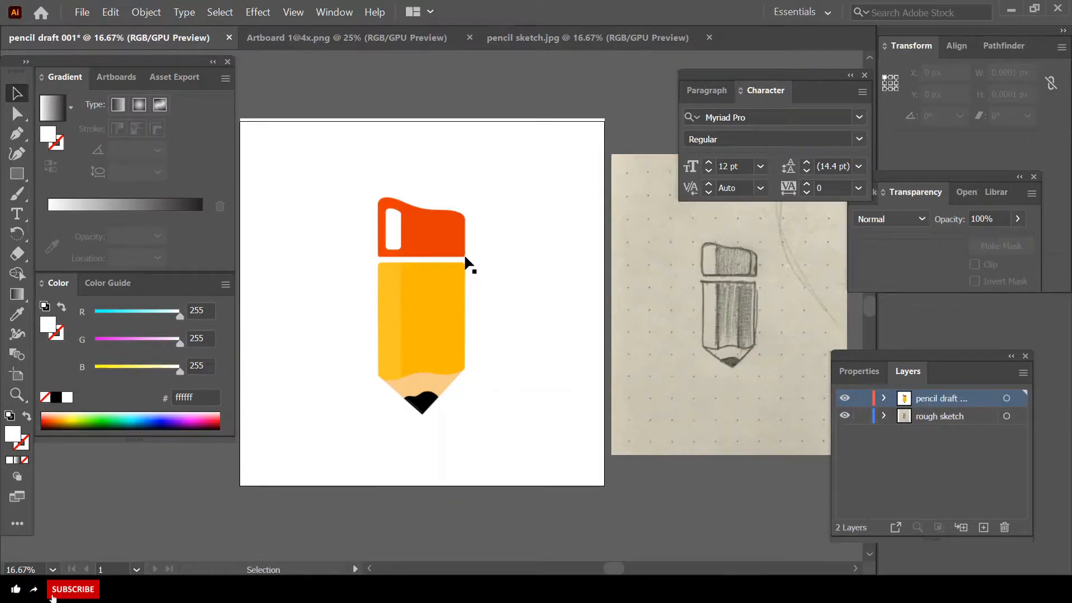
{"action": "left_click", "coordinate": [441, 288]}
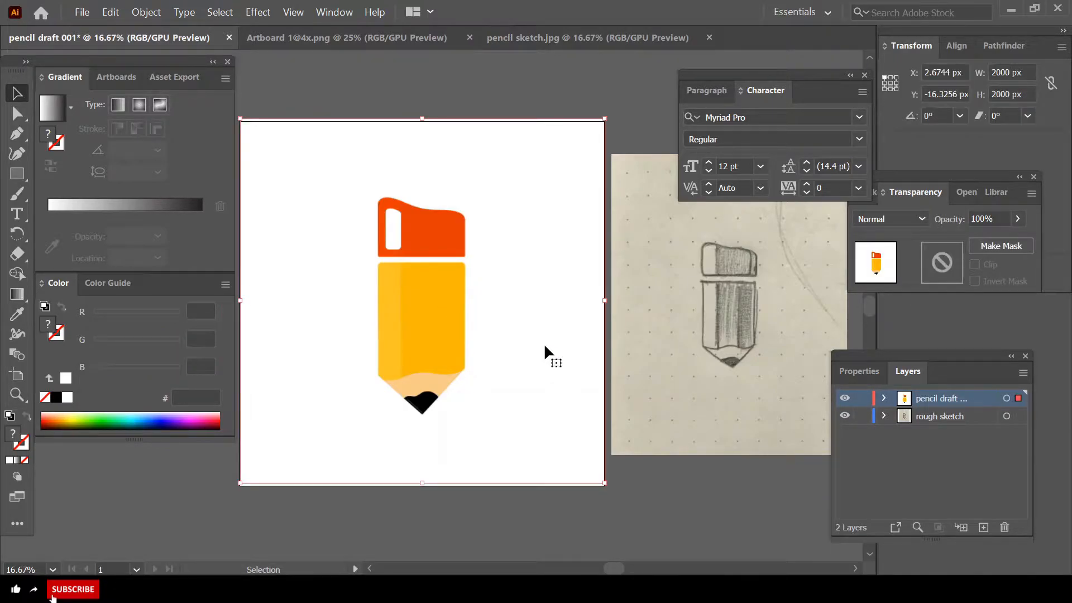
{"action": "left_click", "coordinate": [505, 81]}
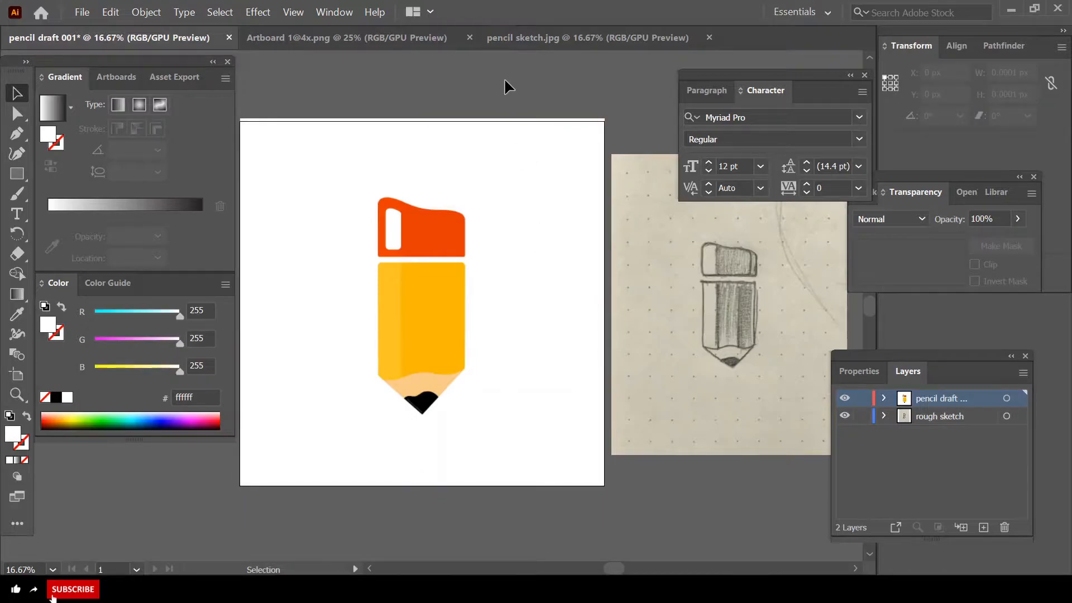
- Add a new empty layer on top and lock the rough sketch layer, keeping the coloured pencil's layer unlocked
{"action": "left_click", "coordinate": [983, 527]}
{"action": "left_click", "coordinate": [863, 416]}
{"action": "left_click", "coordinate": [862, 434]}
{"action": "left_click", "coordinate": [863, 420]}
- Set the coloured pencil image's opacity to 35% and lock its layer
{"action": "left_click", "coordinate": [474, 297]}
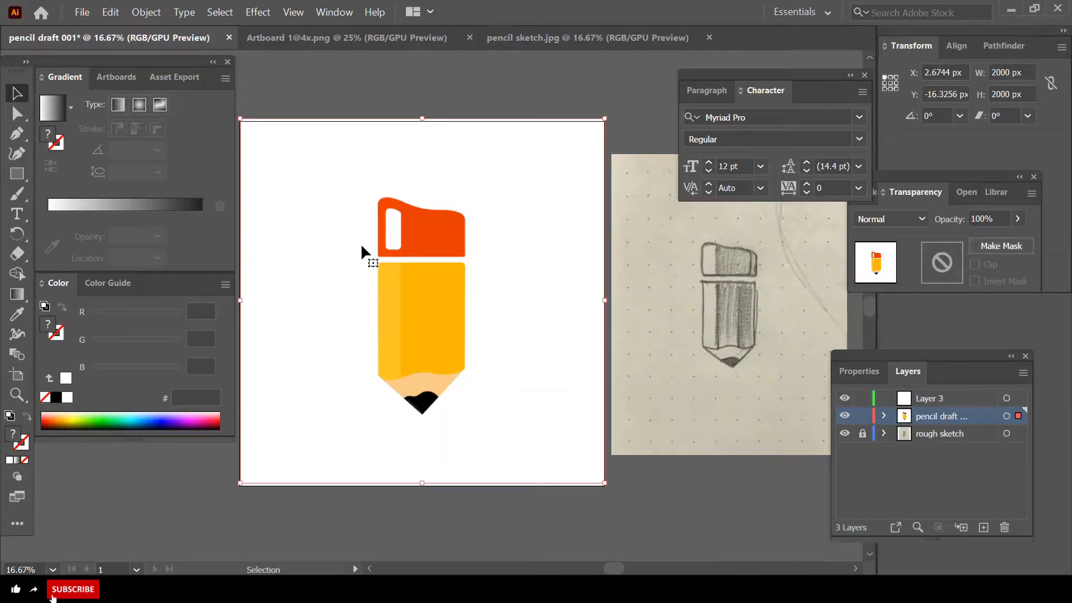
{"action": "left_click_drag", "start_coordinate": [954, 195], "coordinate": [961, 226]}
{"action": "left_click", "coordinate": [1024, 249]}
{"action": "left_click_drag", "start_coordinate": [1023, 270], "coordinate": [984, 278]}
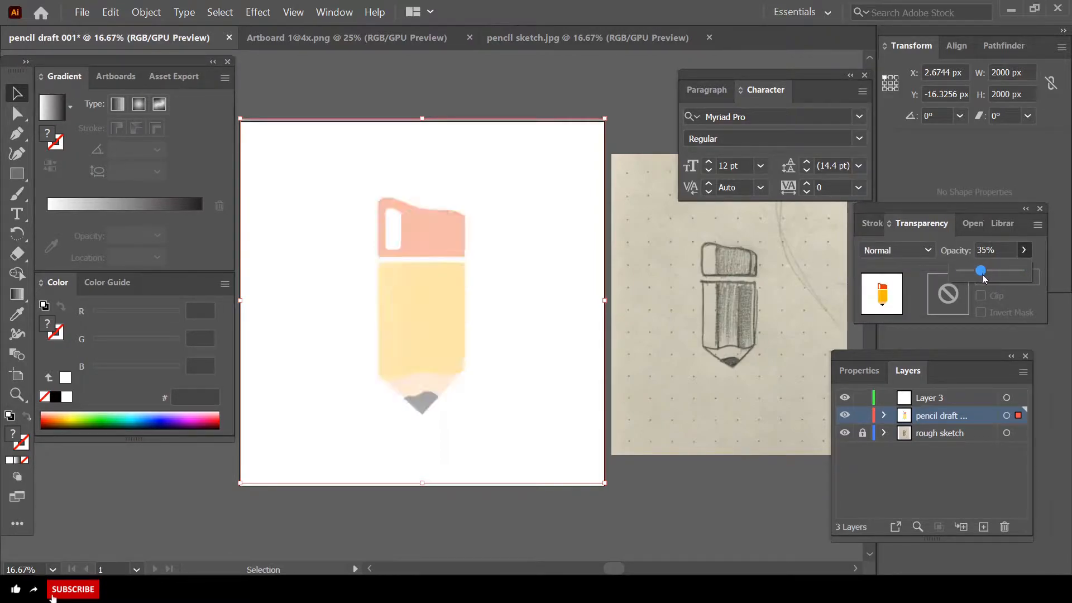
{"action": "left_click", "coordinate": [500, 100]}
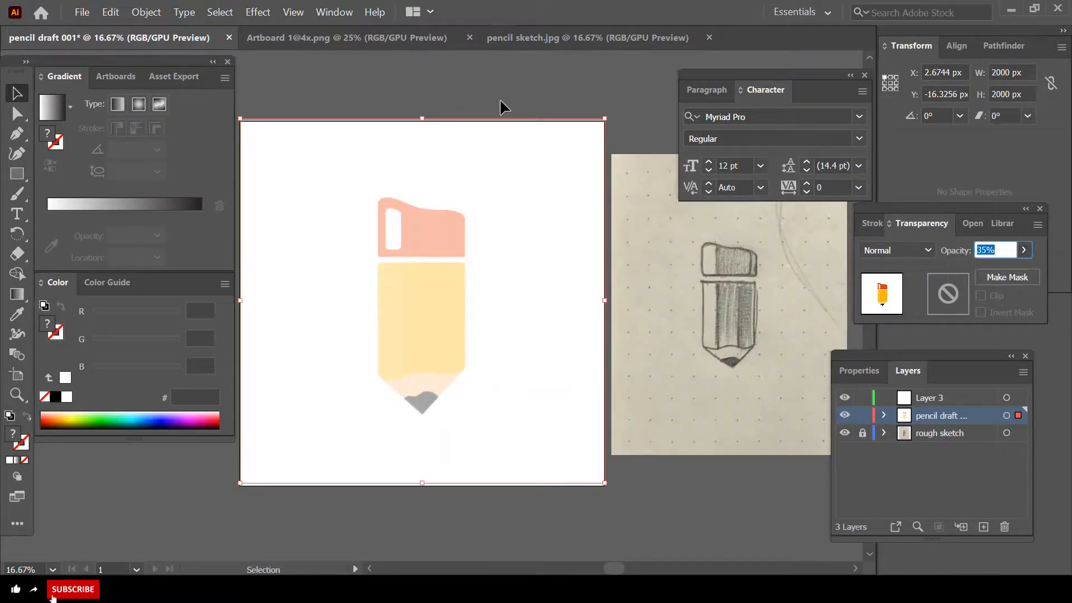
{"action": "left_click", "coordinate": [555, 268]}
{"action": "left_click", "coordinate": [863, 415]}
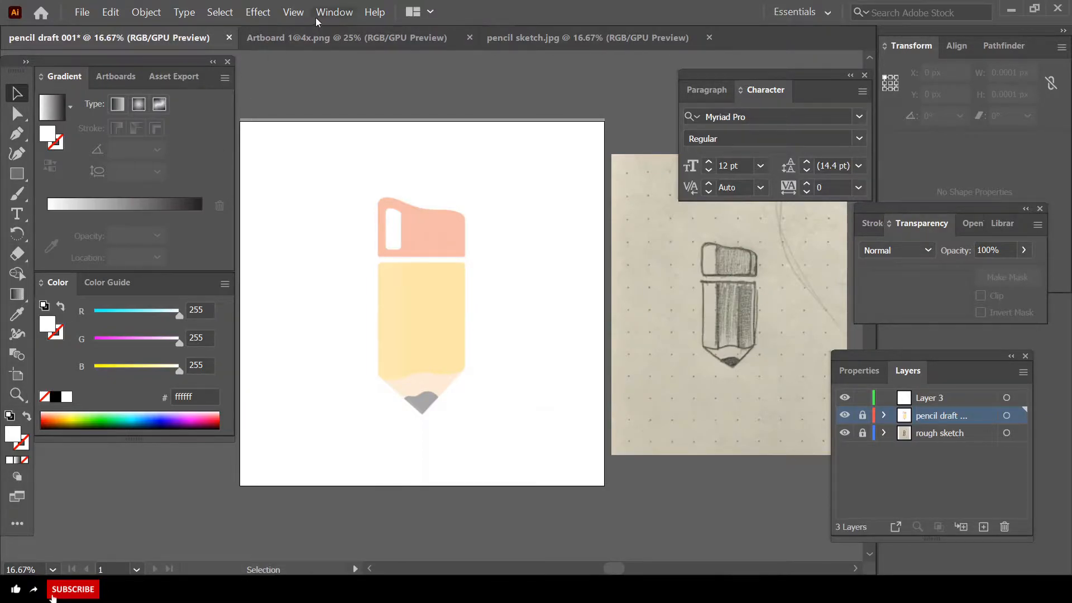
- Examine the shapes of the faded pencil's eraser, body and tip up close
{"action": "left_click", "coordinate": [334, 12]}
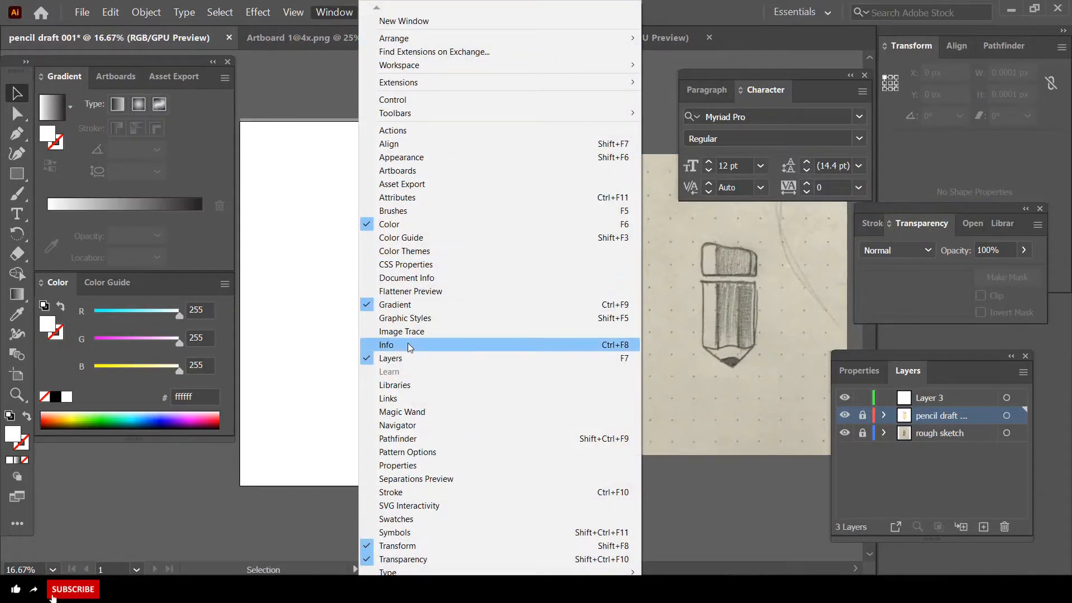
{"action": "left_click", "coordinate": [322, 67]}
{"action": "scroll", "coordinate": [444, 323], "scroll_direction": "left", "scroll_amount": 1}
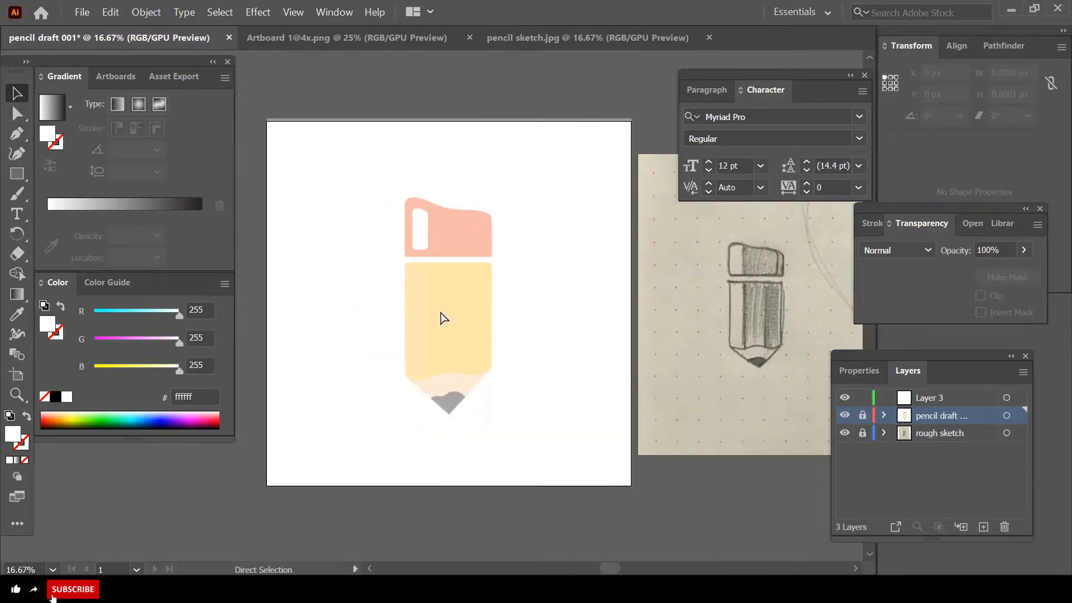
{"action": "scroll", "coordinate": [464, 315], "scroll_direction": "up", "scroll_amount": 2}
{"action": "scroll", "coordinate": [464, 296], "scroll_direction": "down", "scroll_amount": 1}
{"action": "scroll", "coordinate": [446, 304], "scroll_direction": "up", "scroll_amount": 1}
{"action": "scroll", "coordinate": [416, 303], "scroll_direction": "up", "scroll_amount": 1}
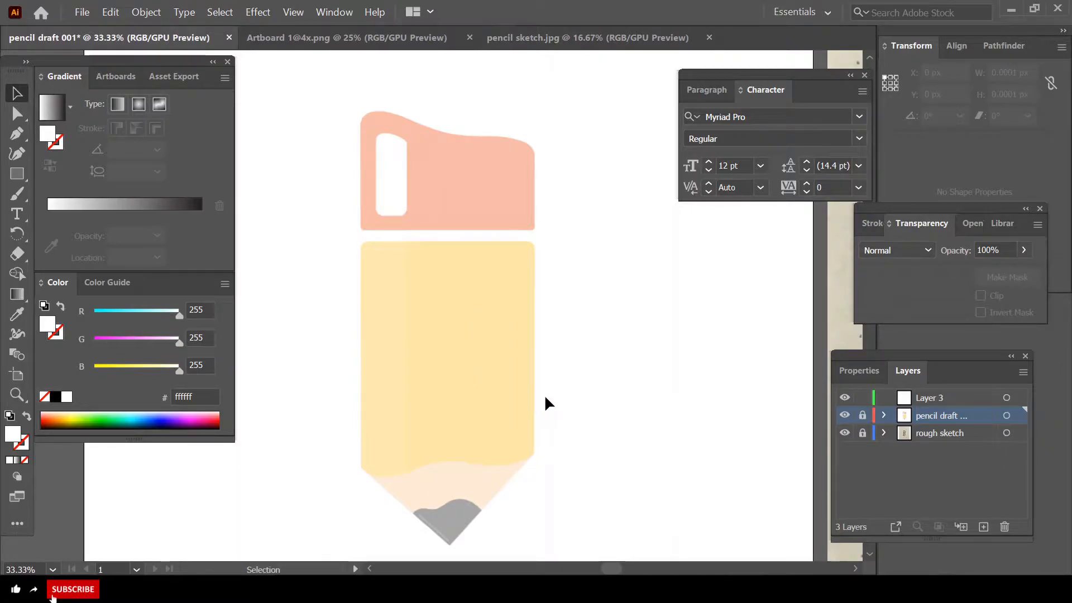
{"action": "scroll", "coordinate": [545, 396], "scroll_direction": "down", "scroll_amount": 3}
{"action": "scroll", "coordinate": [536, 394], "scroll_direction": "up", "scroll_amount": 2}
{"action": "scroll", "coordinate": [528, 391], "scroll_direction": "up", "scroll_amount": 1}
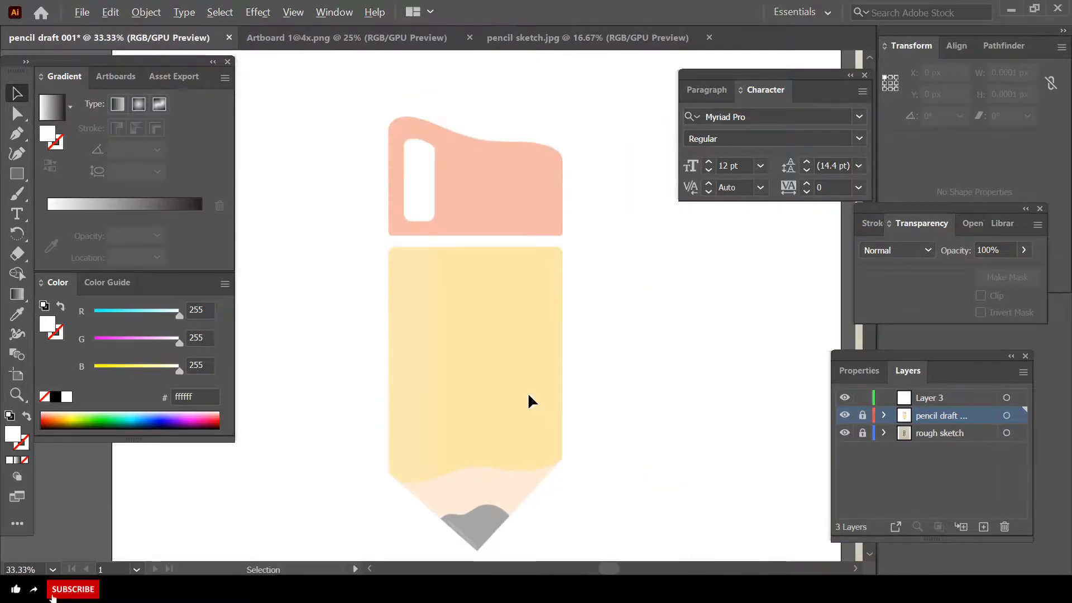
{"action": "scroll", "coordinate": [528, 392], "scroll_direction": "down", "scroll_amount": 1}
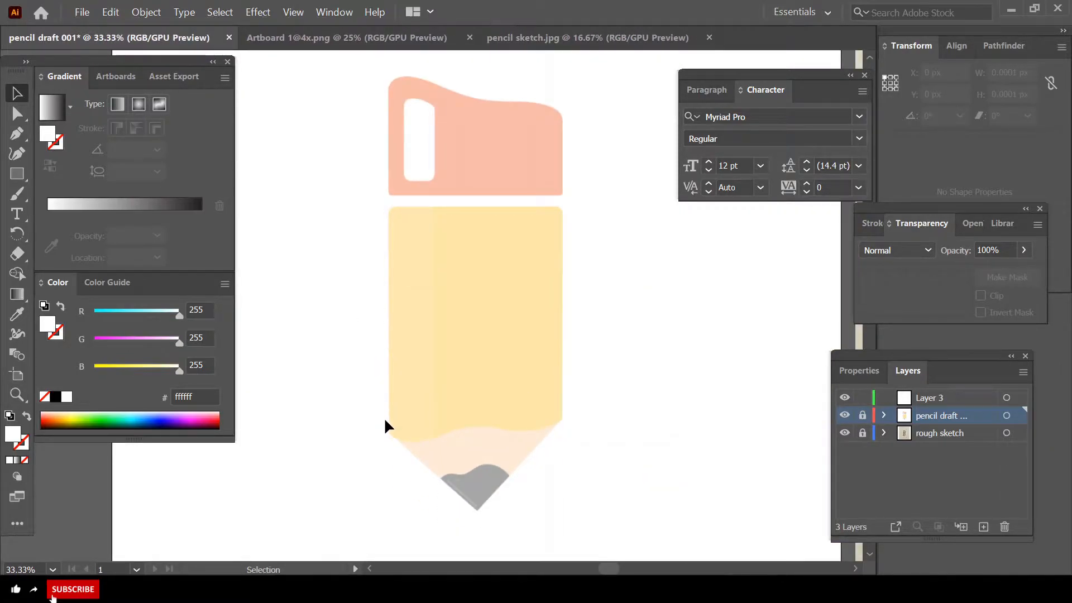
{"action": "scroll", "coordinate": [536, 301], "scroll_direction": "up", "scroll_amount": 1}
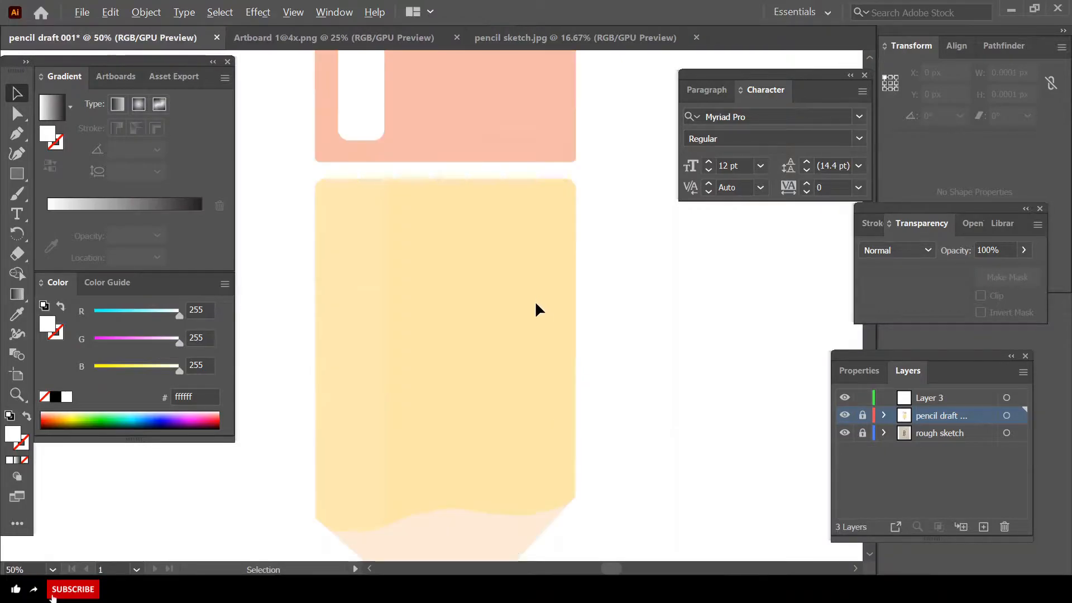
{"action": "scroll", "coordinate": [381, 270], "scroll_direction": "down", "scroll_amount": 1}
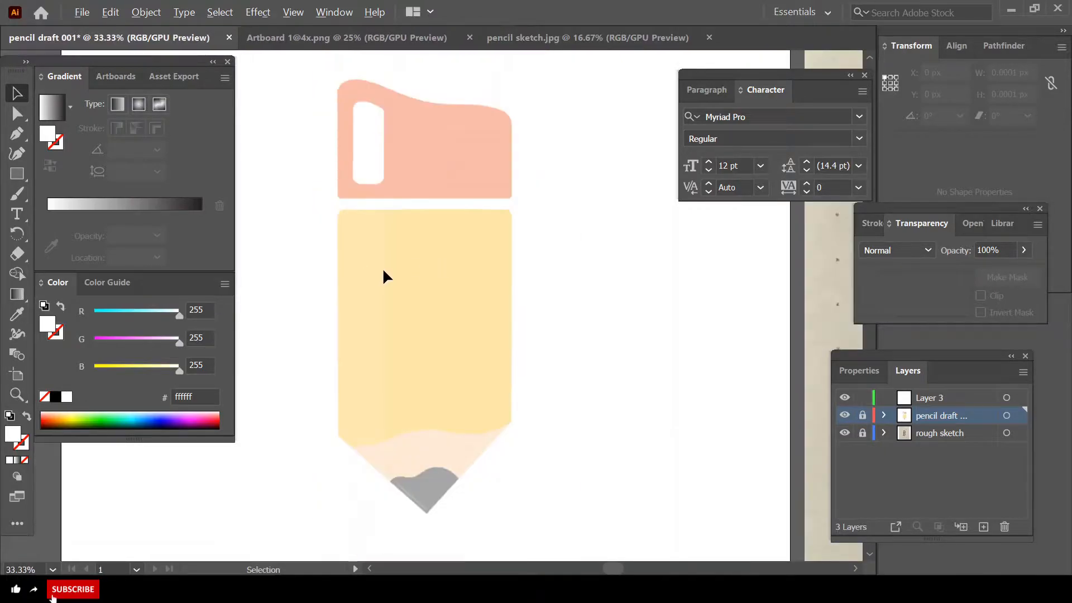
- On Layer 3, trace the straight sides and top of the faded pencil body with the Curvature tool, about 477 px wide
{"action": "scroll", "coordinate": [397, 354], "scroll_direction": "up", "scroll_amount": 1}
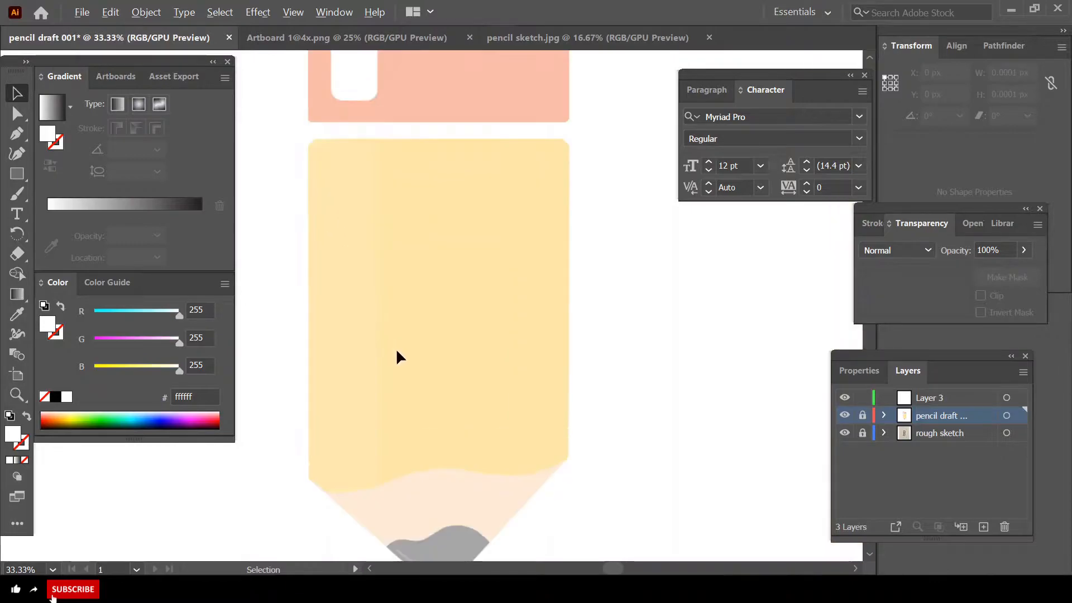
{"action": "left_click", "coordinate": [17, 174]}
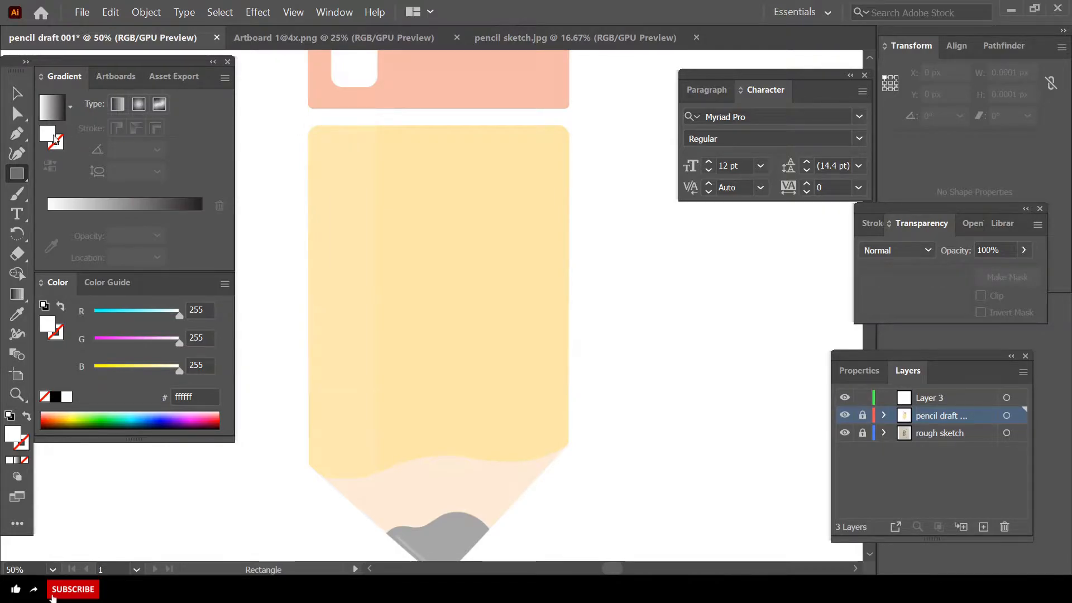
{"action": "left_click", "coordinate": [17, 153]}
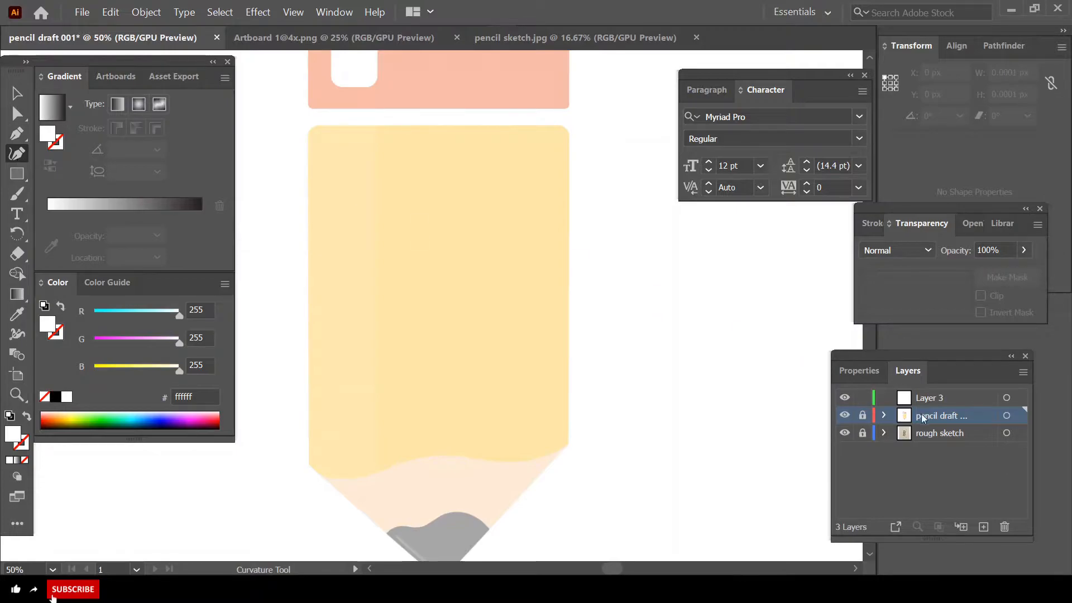
{"action": "left_click", "coordinate": [941, 399]}
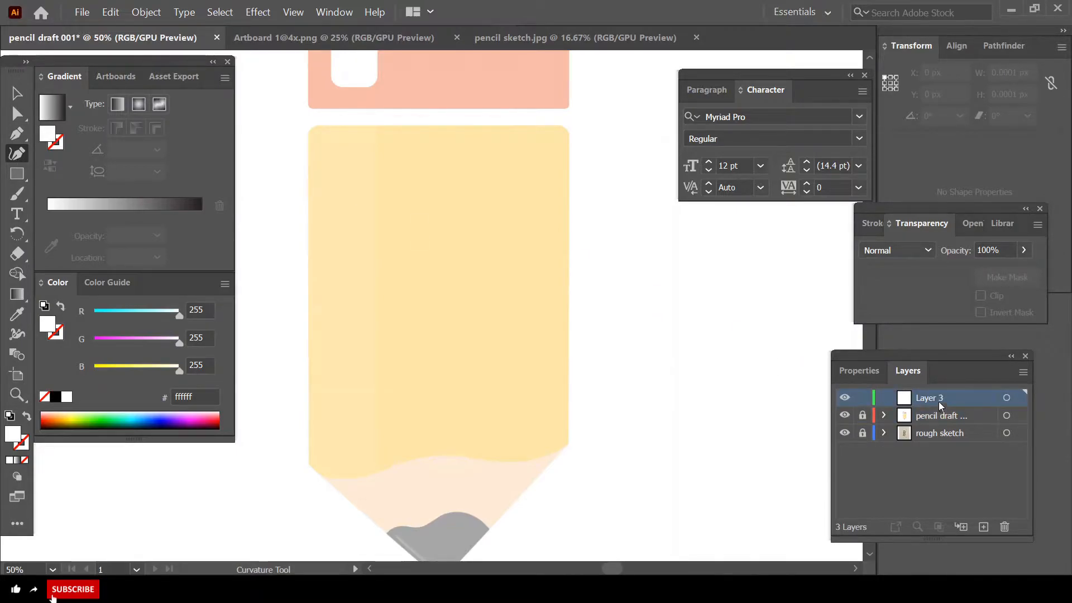
{"action": "scroll", "coordinate": [318, 472], "scroll_direction": "left", "scroll_amount": 1}
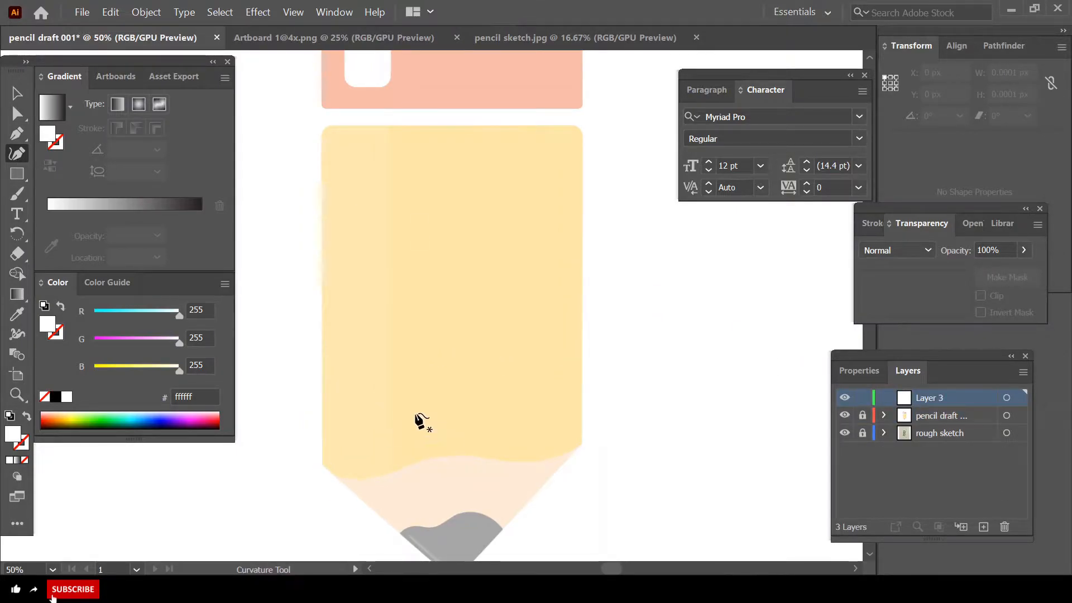
{"action": "scroll", "coordinate": [418, 424], "scroll_direction": "up", "scroll_amount": 1}
{"action": "scroll", "coordinate": [391, 480], "scroll_direction": "left", "scroll_amount": 1}
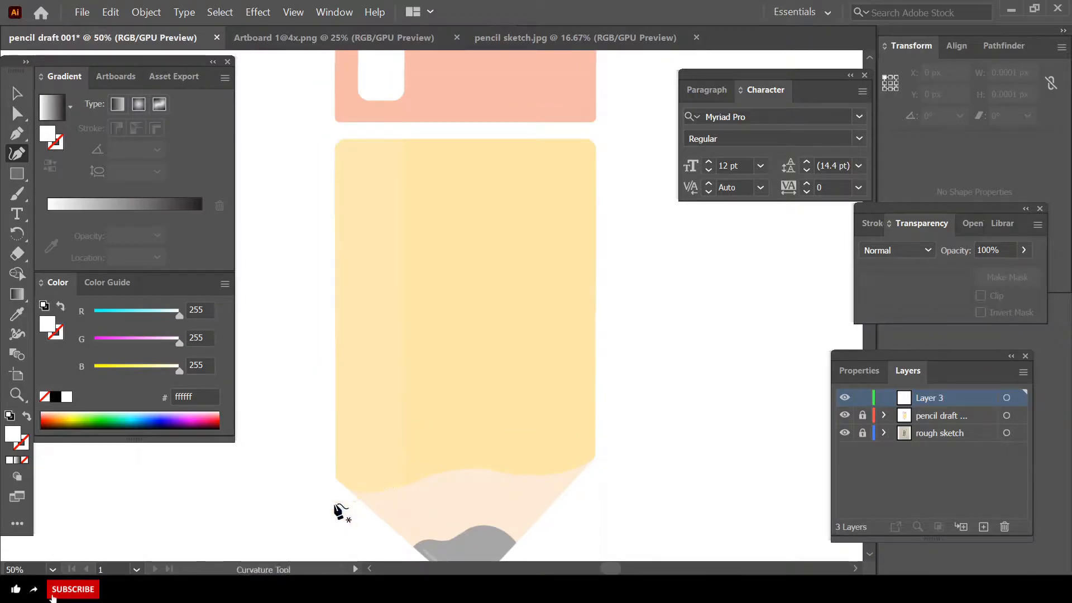
{"action": "scroll", "coordinate": [372, 469], "scroll_direction": "up", "scroll_amount": 1}
{"action": "scroll", "coordinate": [394, 466], "scroll_direction": "down", "scroll_amount": 1}
{"action": "scroll", "coordinate": [406, 453], "scroll_direction": "up", "scroll_amount": 1}
{"action": "scroll", "coordinate": [412, 459], "scroll_direction": "up", "scroll_amount": 1}
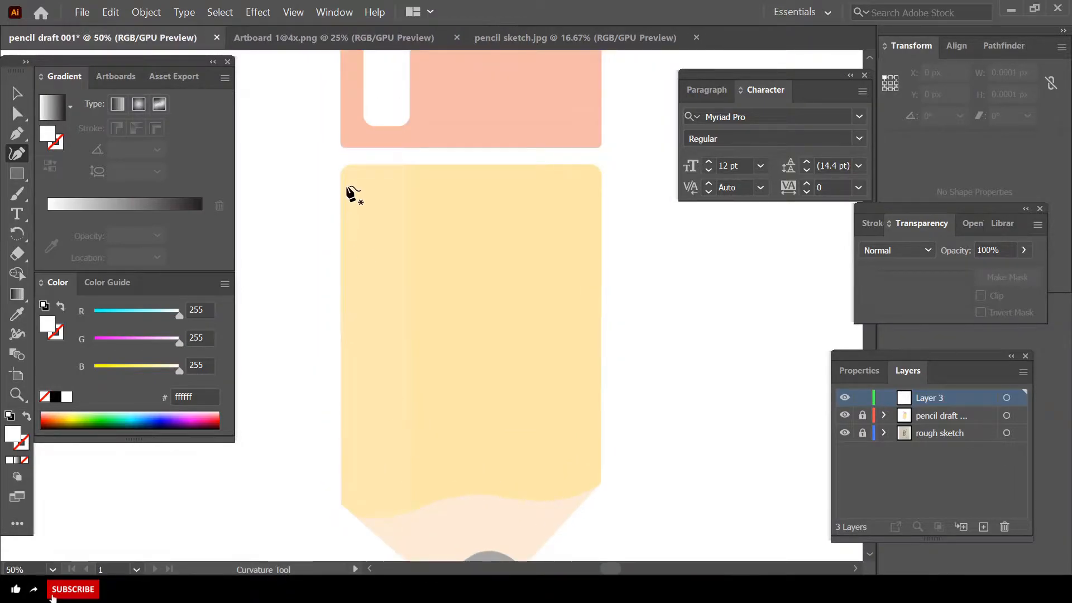
{"action": "left_click", "coordinate": [342, 504]}
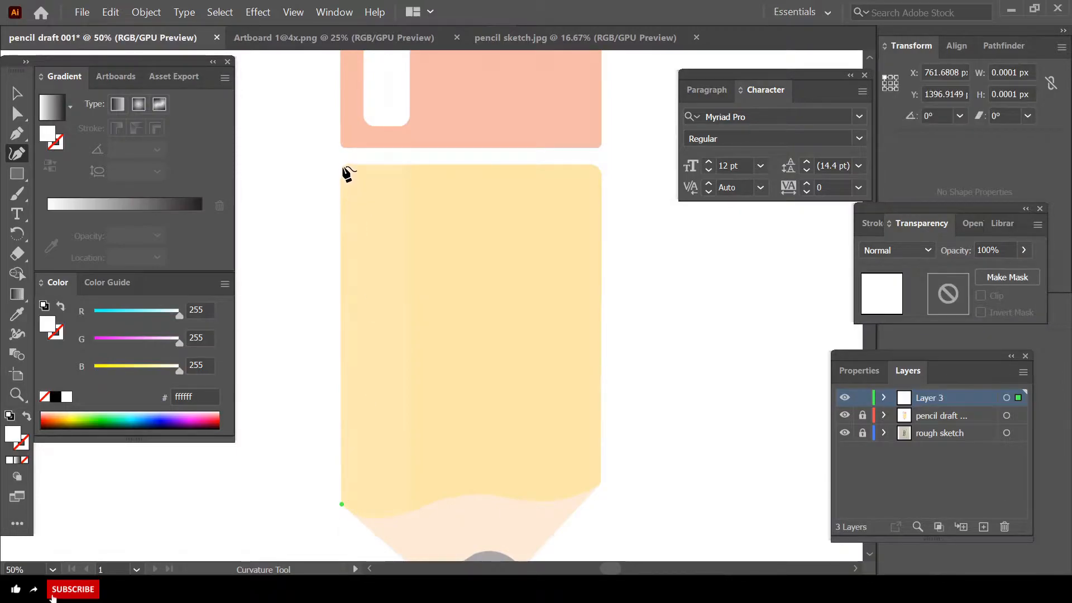
{"action": "left_click", "coordinate": [342, 166]}
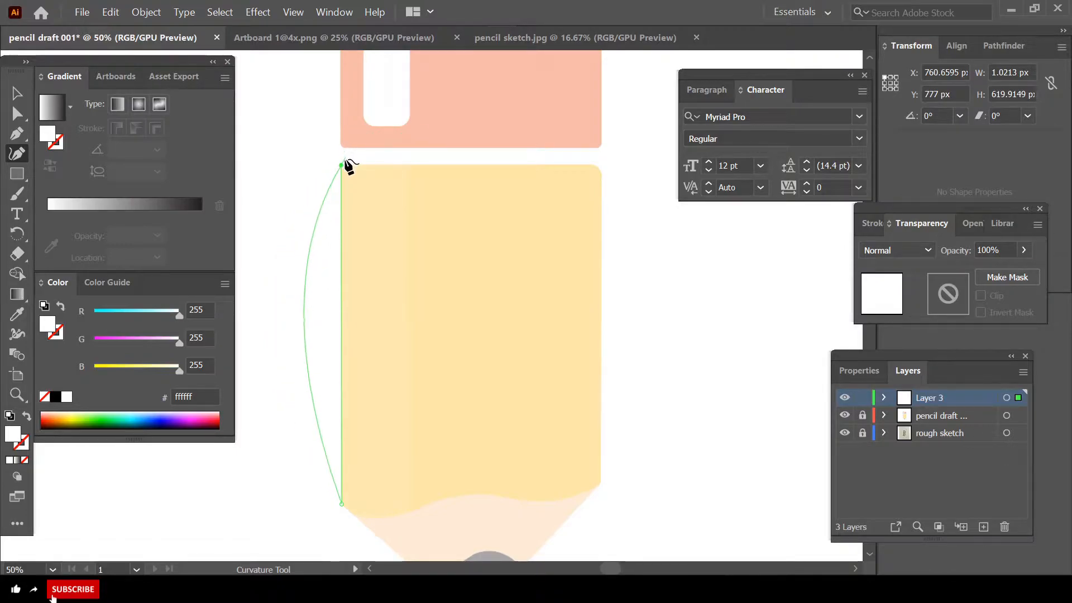
{"action": "double_click", "coordinate": [342, 166]}
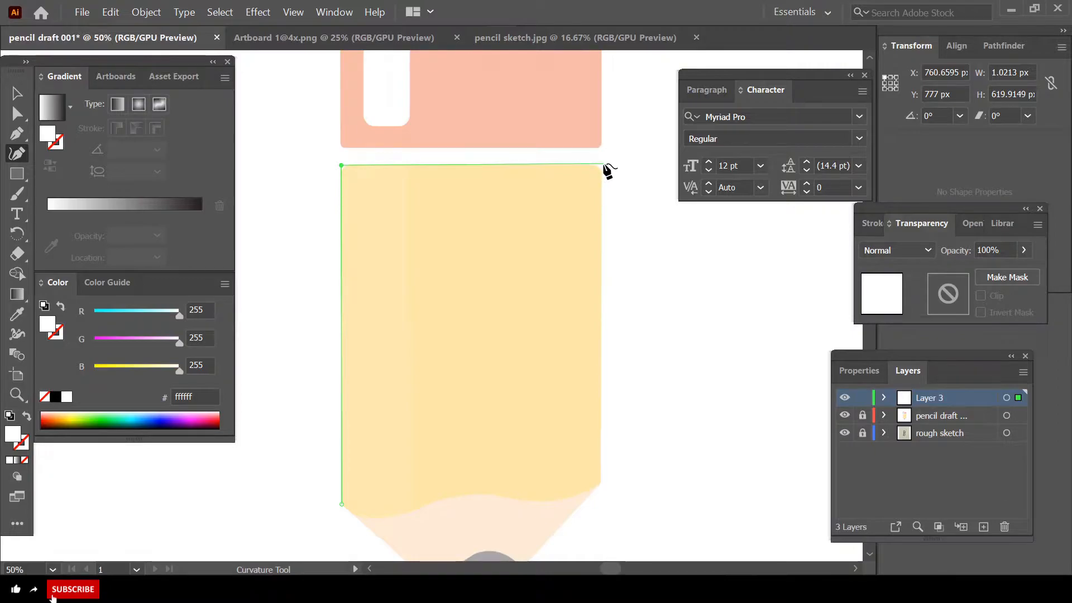
{"action": "left_click", "coordinate": [602, 164]}
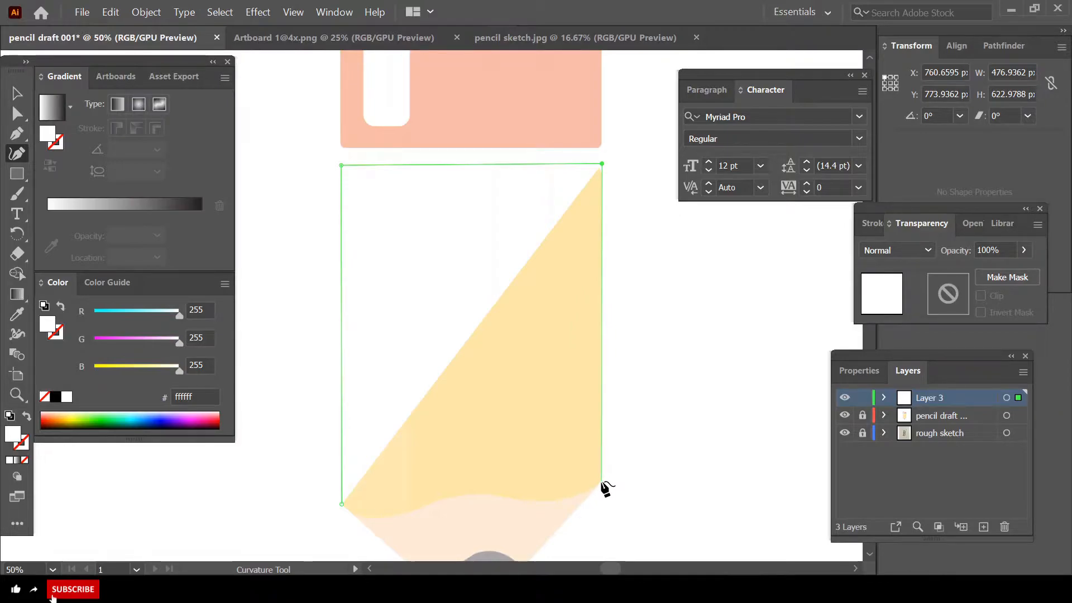
{"action": "left_click", "coordinate": [602, 481]}
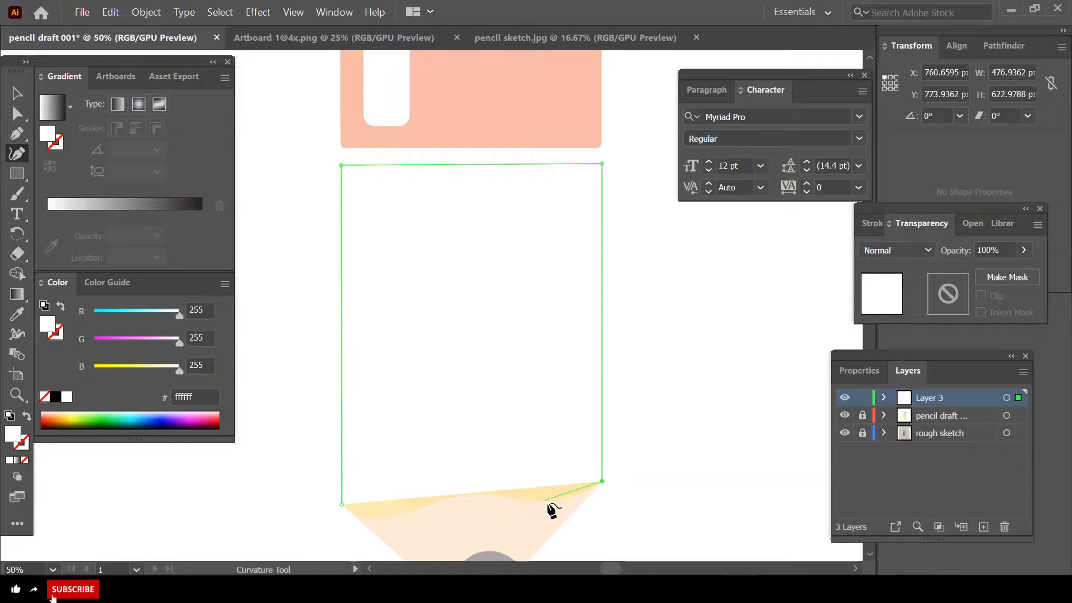
- Trace the wavy lower edge of the pencil body with curved points, close the shape at its starting corner and deselect it
{"action": "scroll", "coordinate": [548, 510], "scroll_direction": "left", "scroll_amount": 2}
{"action": "left_click", "coordinate": [581, 501]}
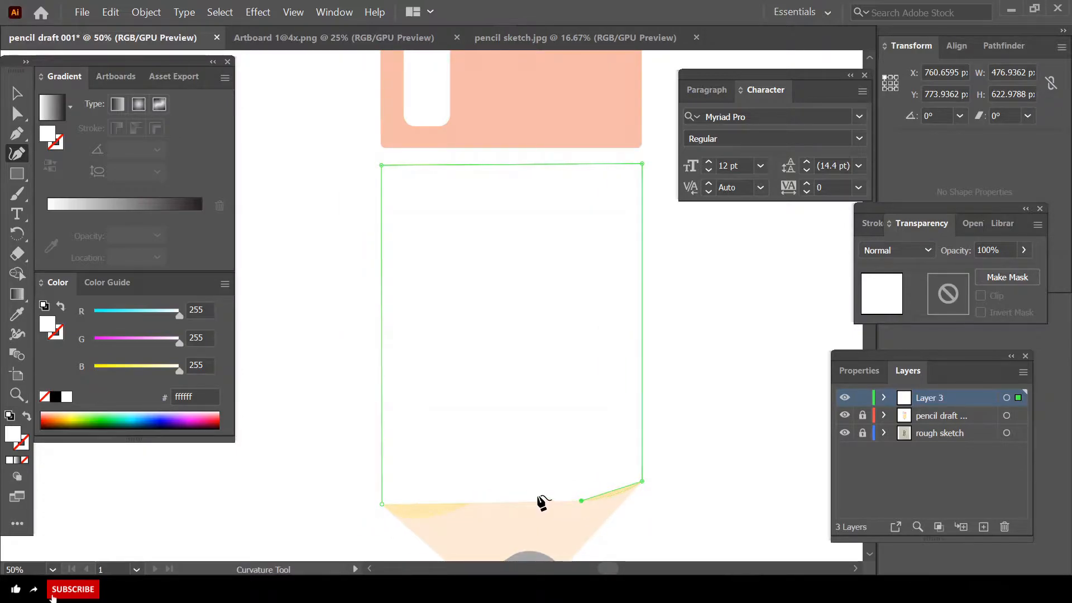
{"action": "left_click", "coordinate": [538, 495]}
{"action": "left_click", "coordinate": [492, 497]}
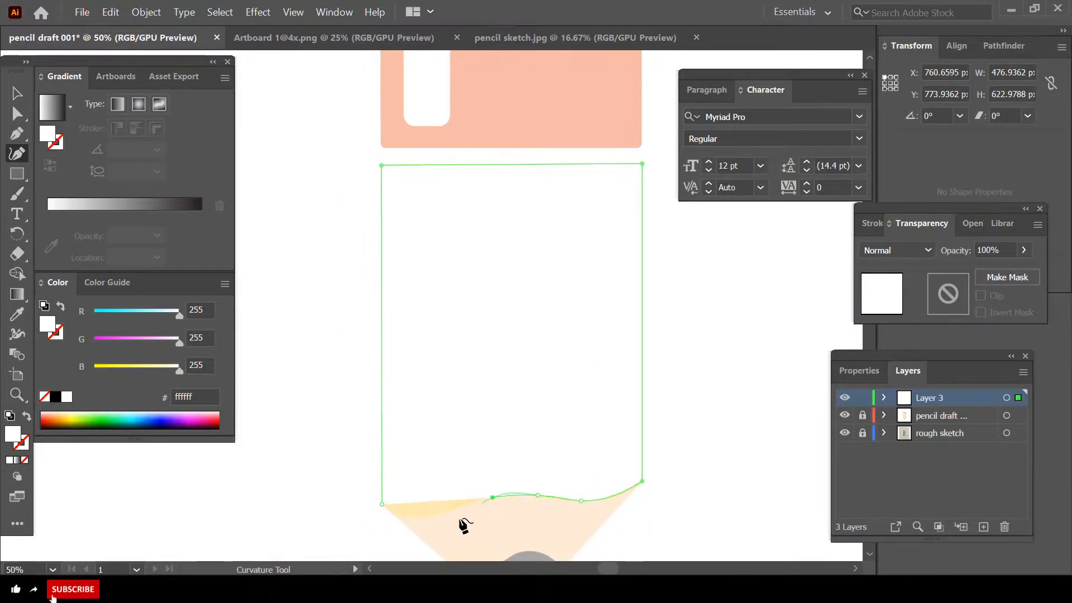
{"action": "left_click", "coordinate": [440, 513]}
{"action": "left_click", "coordinate": [383, 505]}
{"action": "double_click", "coordinate": [383, 505]}
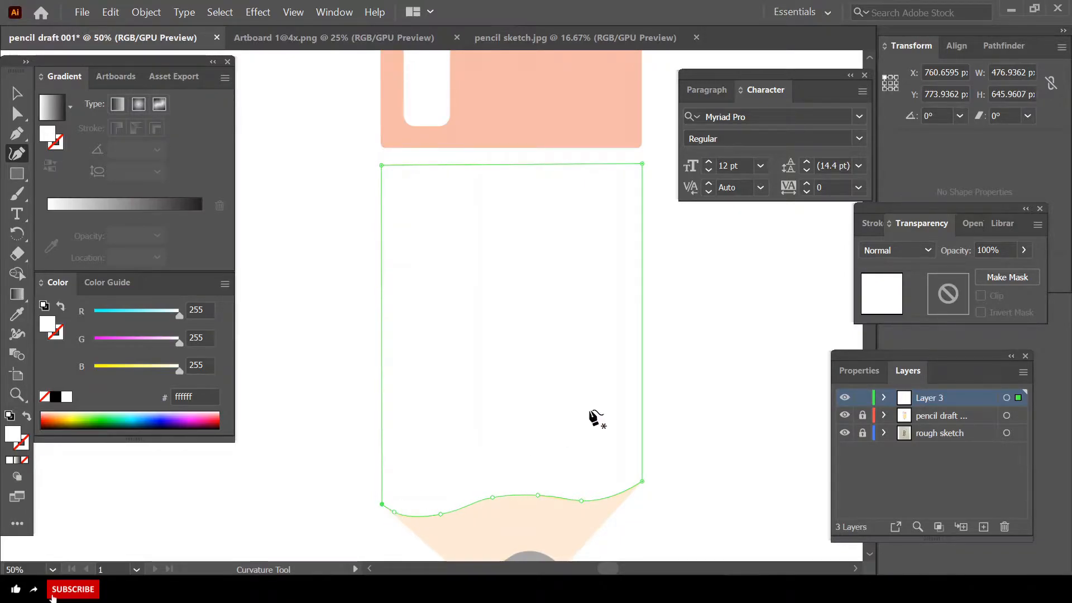
{"action": "scroll", "coordinate": [613, 396], "scroll_direction": "down", "scroll_amount": 2}
{"action": "key", "text": "v"}
{"action": "left_click", "coordinate": [481, 240]}
{"action": "scroll", "coordinate": [552, 271], "scroll_direction": "down", "scroll_amount": 1}
{"action": "scroll", "coordinate": [576, 229], "scroll_direction": "up", "scroll_amount": 1}
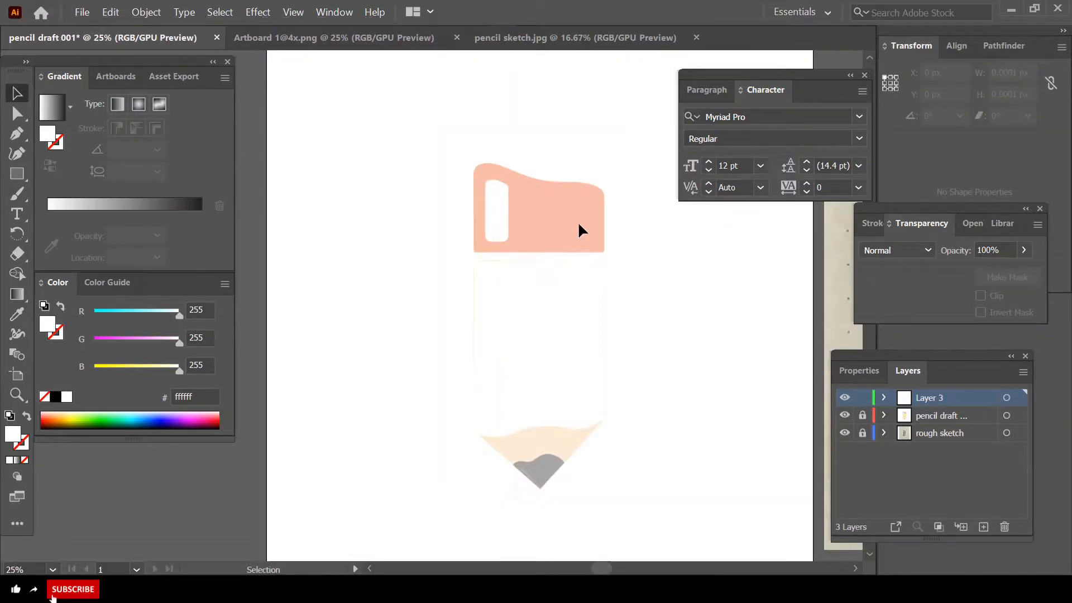
- Unlock the pencil draft layer and place a copy of the faded pencil image beside the artboard, opposite the rough sketch
{"action": "left_click", "coordinate": [863, 415]}
{"action": "scroll", "coordinate": [656, 292], "scroll_direction": "down", "scroll_amount": 1}
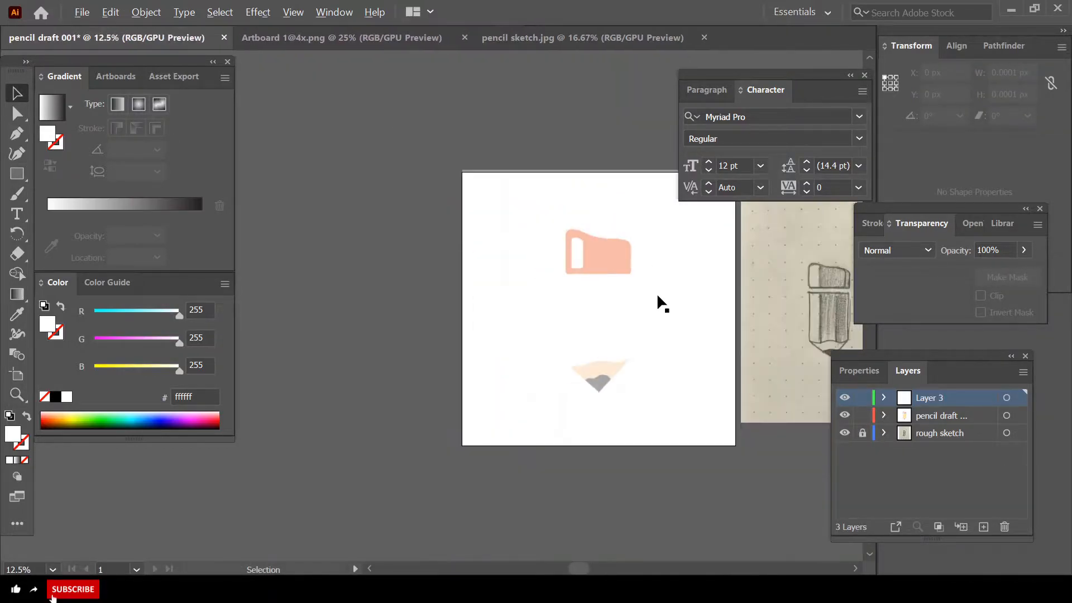
{"action": "left_click", "coordinate": [618, 258]}
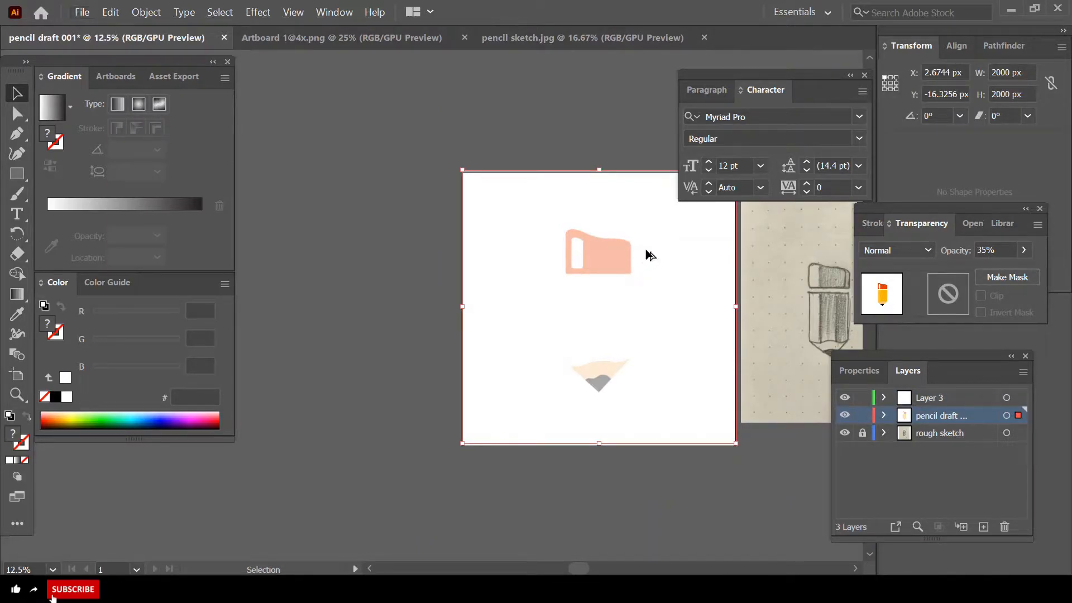
{"action": "left_click_drag", "start_coordinate": [652, 250], "coordinate": [357, 255]}
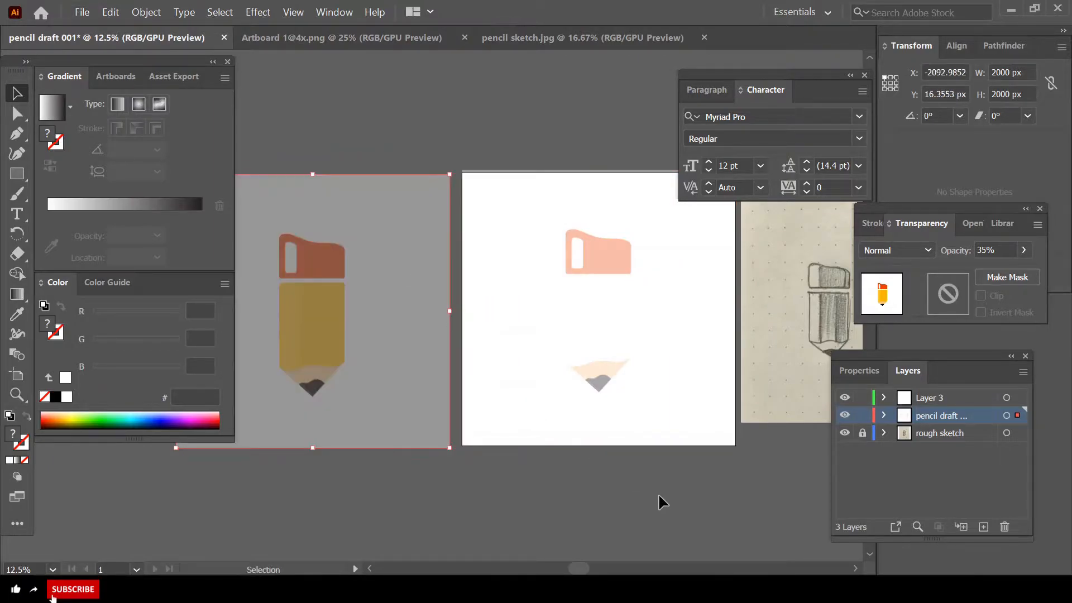
{"action": "left_click_drag", "start_coordinate": [582, 569], "coordinate": [548, 570]}
{"action": "left_click", "coordinate": [534, 485]}
{"action": "left_click", "coordinate": [525, 392]}
- Set the copied pencil image's opacity to 100% and lock the pencil draft layer again
{"action": "left_click", "coordinate": [1024, 250]}
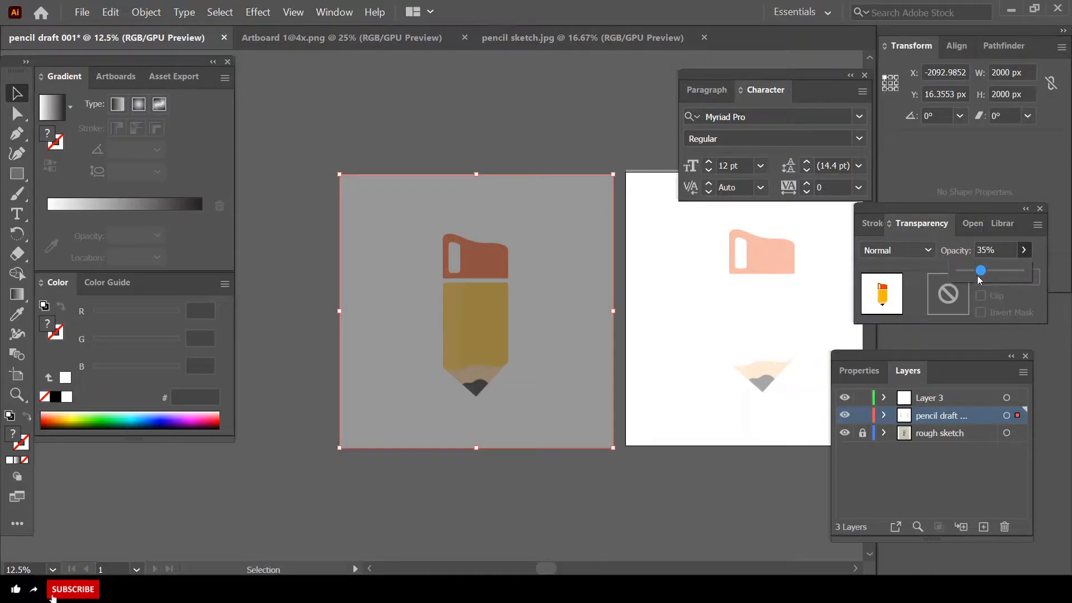
{"action": "left_click_drag", "start_coordinate": [978, 271], "coordinate": [1053, 274]}
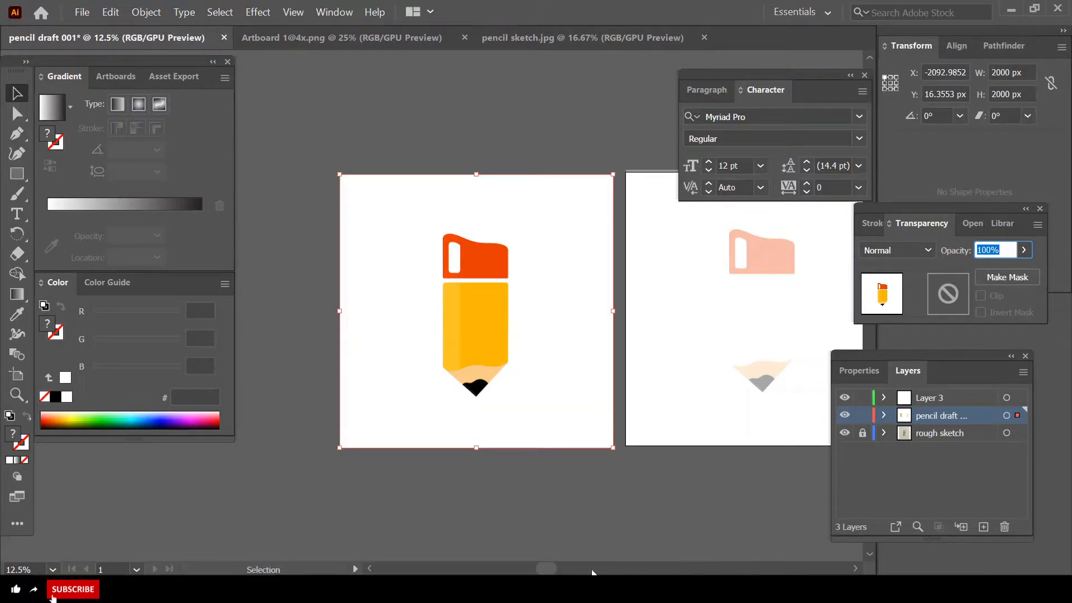
{"action": "left_click_drag", "start_coordinate": [550, 572], "coordinate": [583, 570]}
{"action": "left_click", "coordinate": [863, 415]}
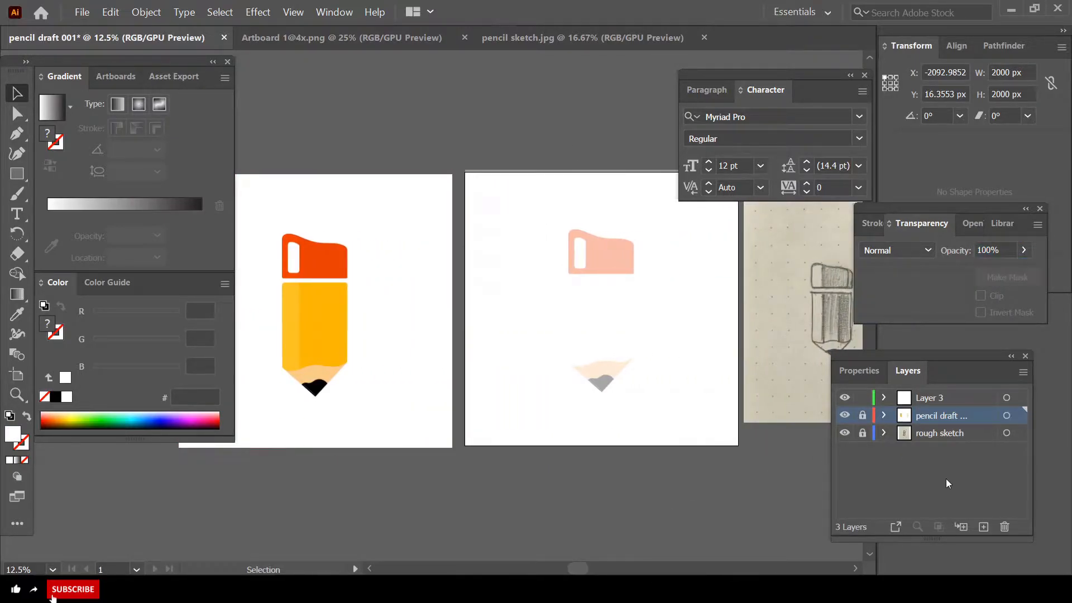
- Fill the traced pencil body on Layer 3 with the yellow fab90a sampled from the full-colour copy, and deselect it
{"action": "left_click", "coordinate": [924, 402]}
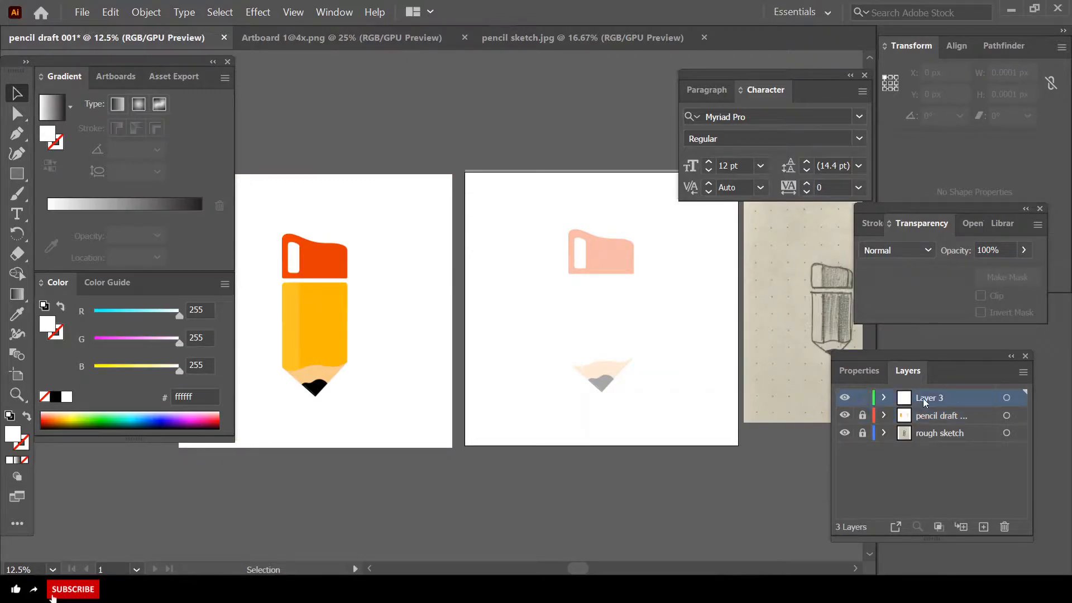
{"action": "left_click", "coordinate": [844, 397]}
{"action": "left_click", "coordinate": [845, 398]}
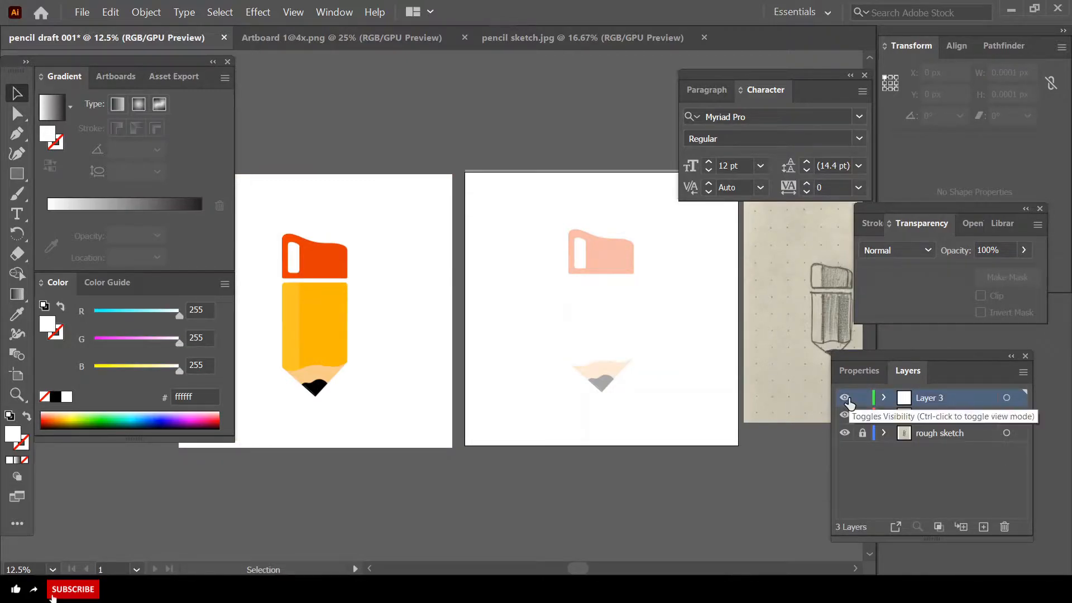
{"action": "left_click", "coordinate": [611, 318]}
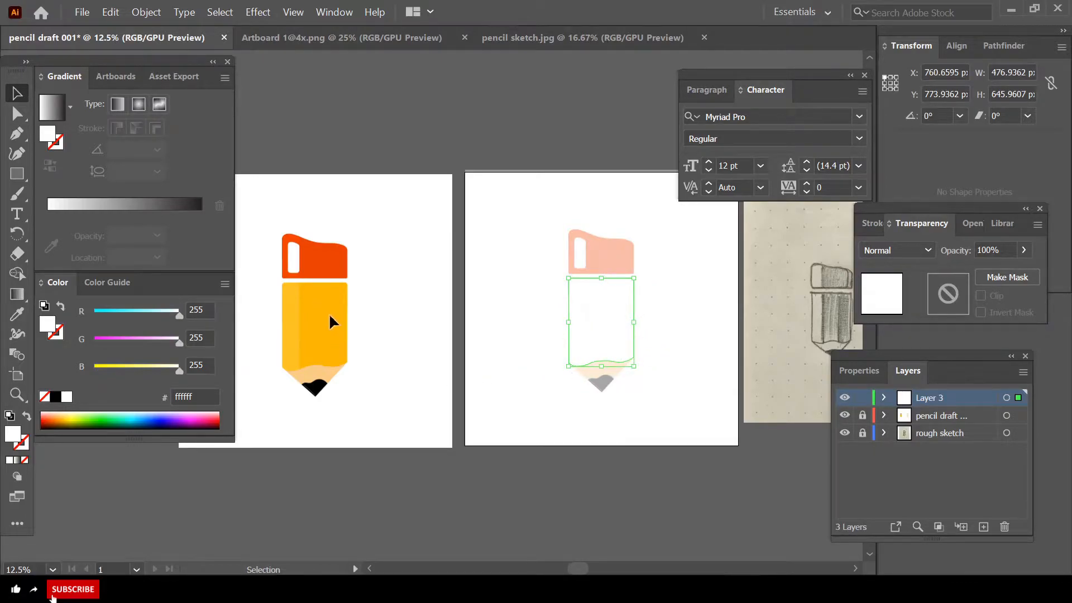
{"action": "left_click", "coordinate": [17, 314]}
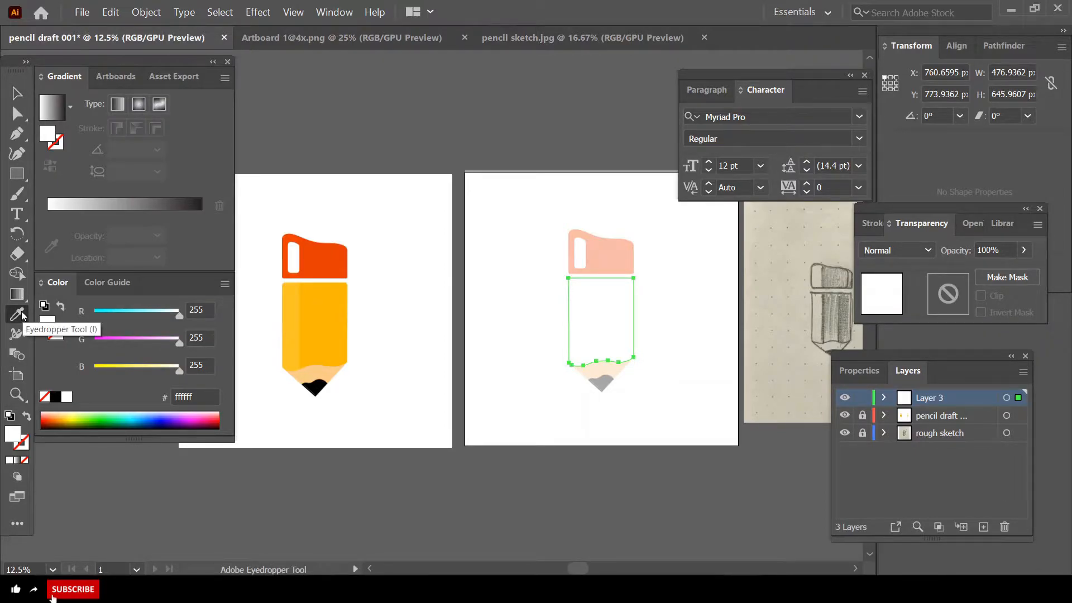
{"action": "left_click", "coordinate": [335, 331]}
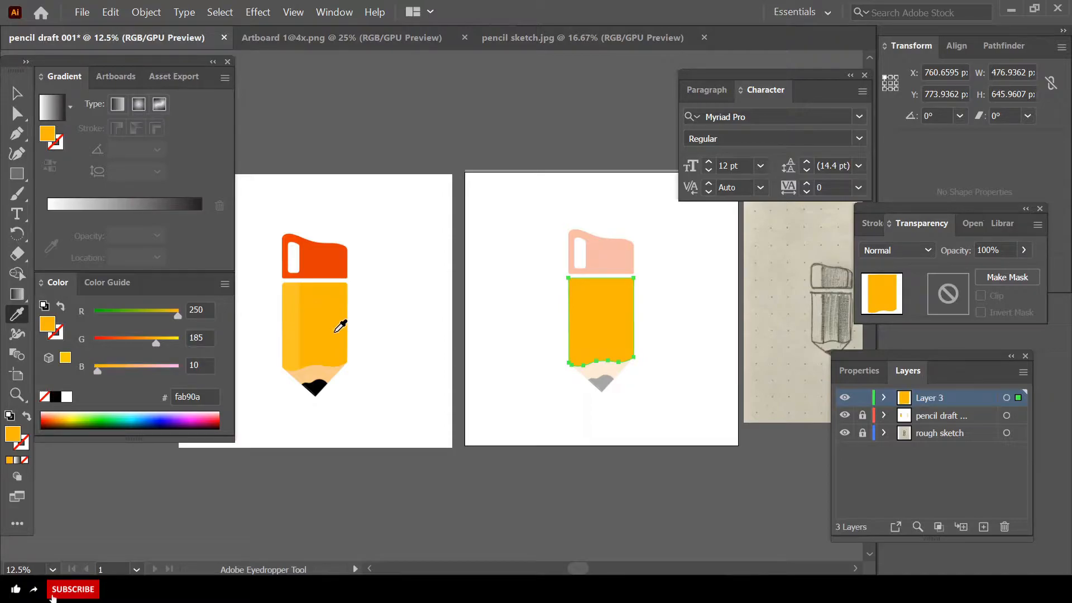
{"action": "left_click", "coordinate": [208, 396]}
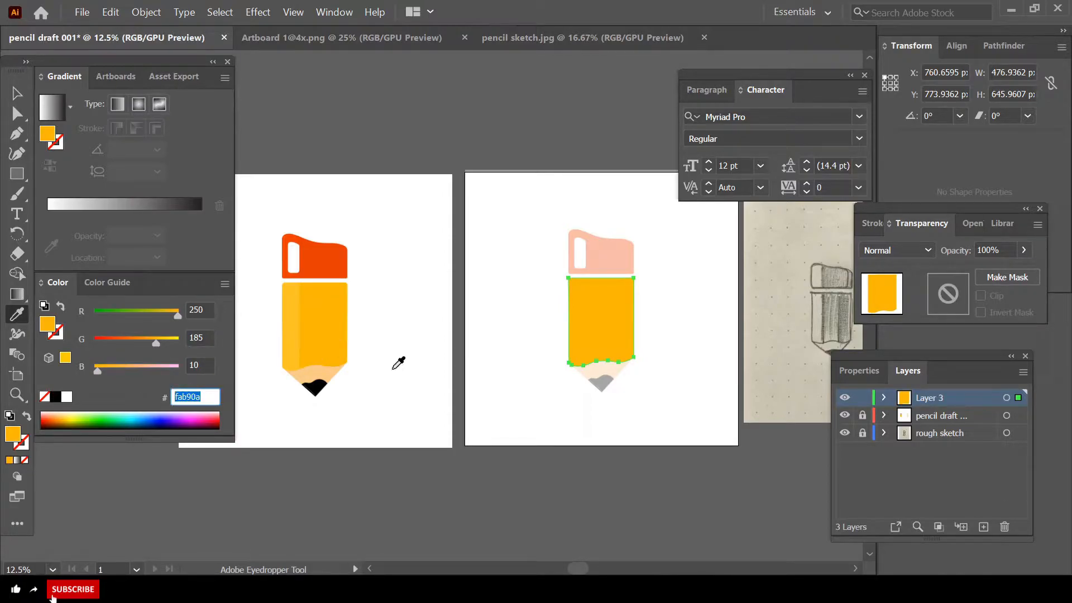
{"action": "left_click", "coordinate": [15, 91]}
{"action": "left_click", "coordinate": [433, 105]}
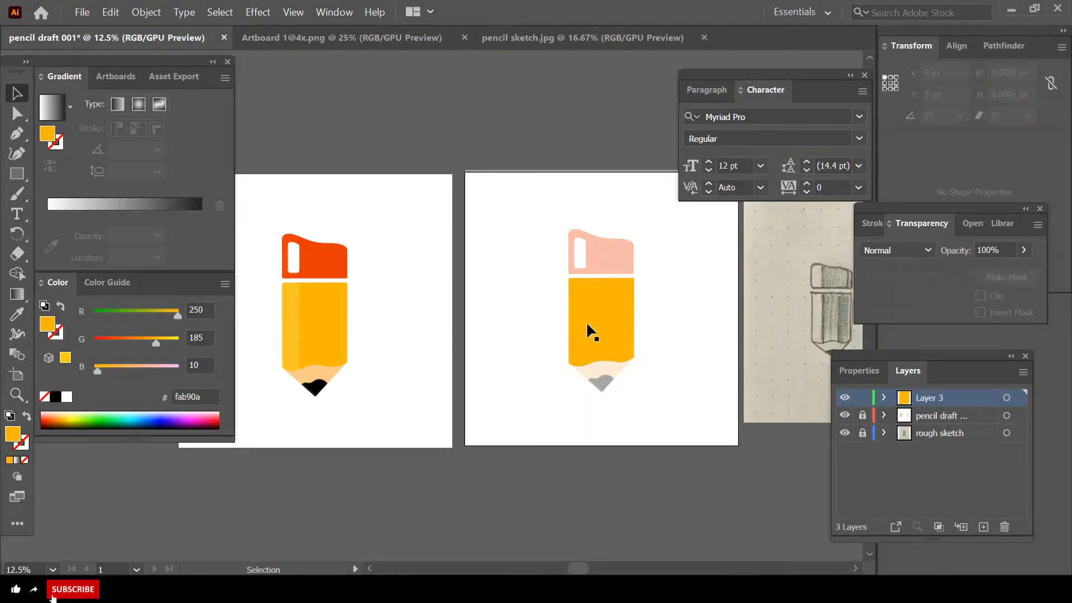
- Adjust the lower-left corner point of the yellow pencil body slightly with the Curvature tool to fit the reference outline
{"action": "scroll", "coordinate": [585, 320], "scroll_direction": "up", "scroll_amount": 3}
{"action": "scroll", "coordinate": [635, 342], "scroll_direction": "up", "scroll_amount": 1}
{"action": "left_click", "coordinate": [552, 384]}
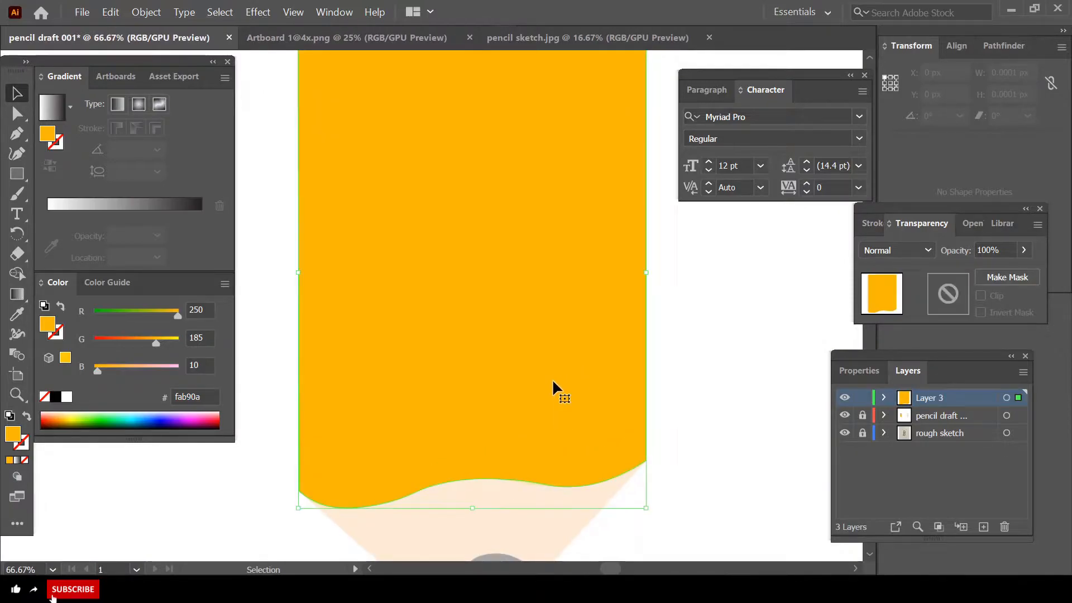
{"action": "scroll", "coordinate": [553, 385], "scroll_direction": "down", "scroll_amount": 1}
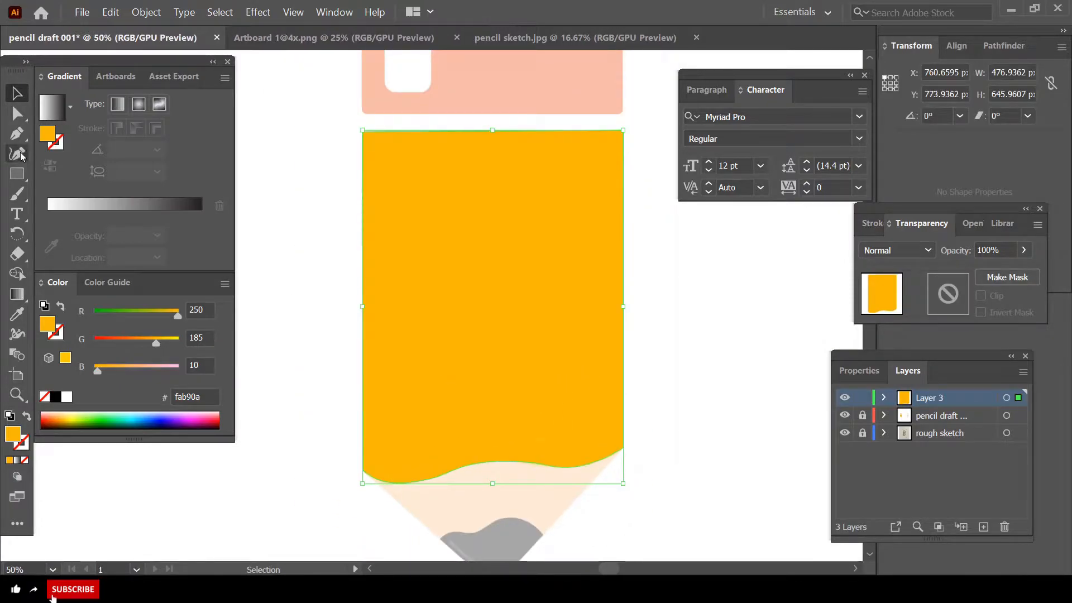
{"action": "scroll", "coordinate": [524, 215], "scroll_direction": "up", "scroll_amount": 1}
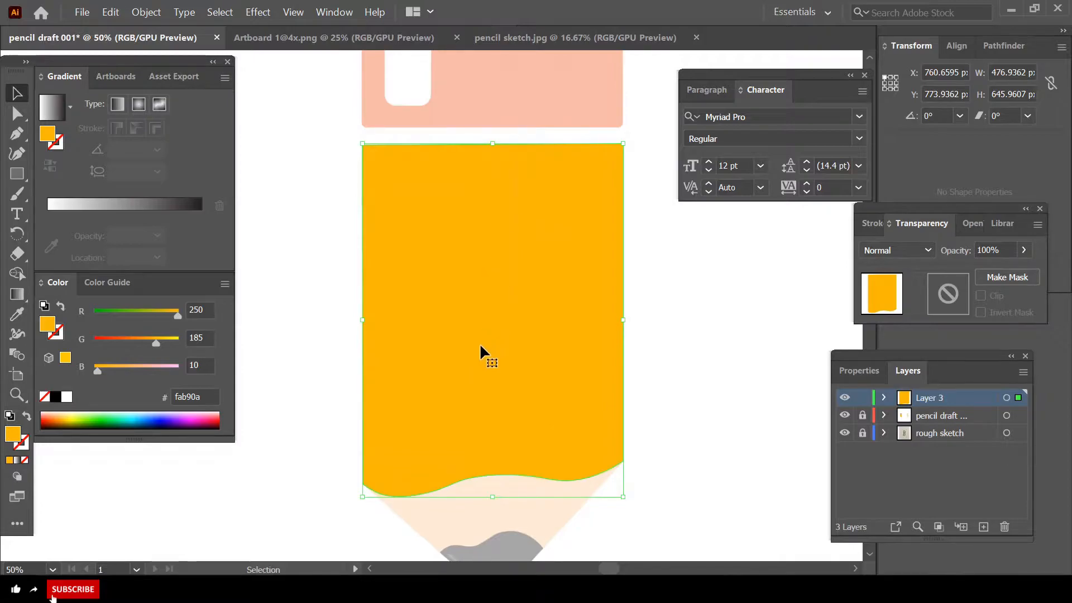
{"action": "scroll", "coordinate": [480, 345], "scroll_direction": "down", "scroll_amount": 3}
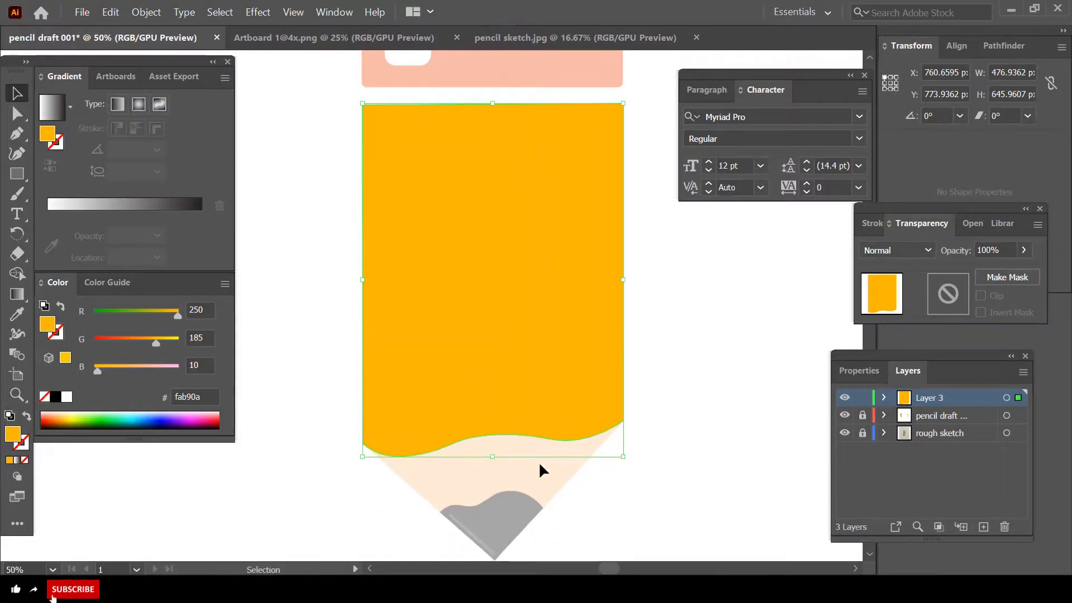
{"action": "key", "text": "shift+asciitilde"}
{"action": "scroll", "coordinate": [418, 424], "scroll_direction": "up", "scroll_amount": 3}
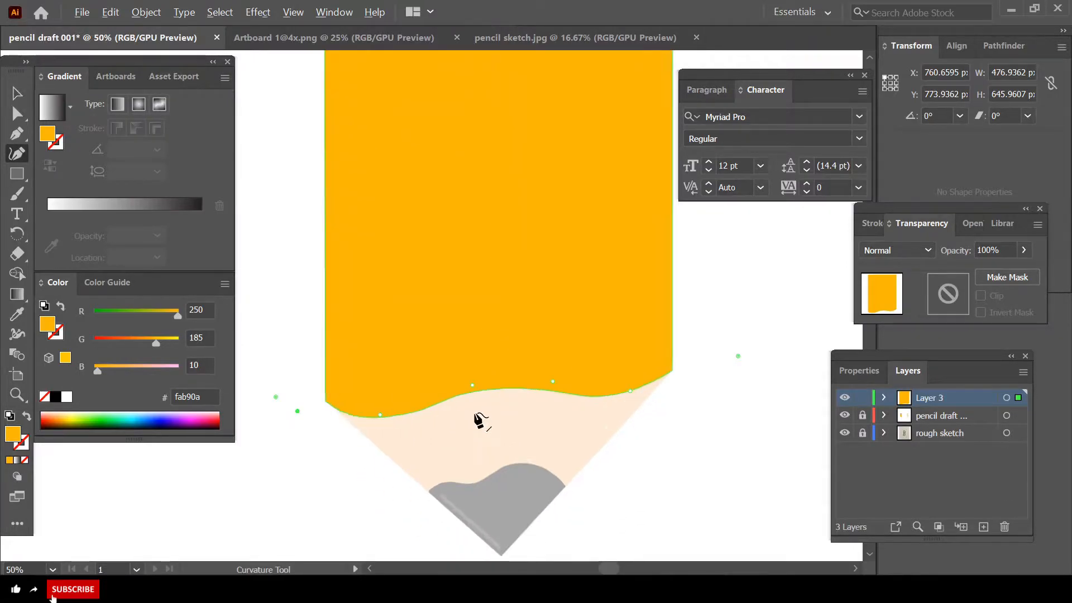
{"action": "left_click_drag", "start_coordinate": [242, 396], "coordinate": [240, 393]}
{"action": "scroll", "coordinate": [245, 399], "scroll_direction": "up", "scroll_amount": 1}
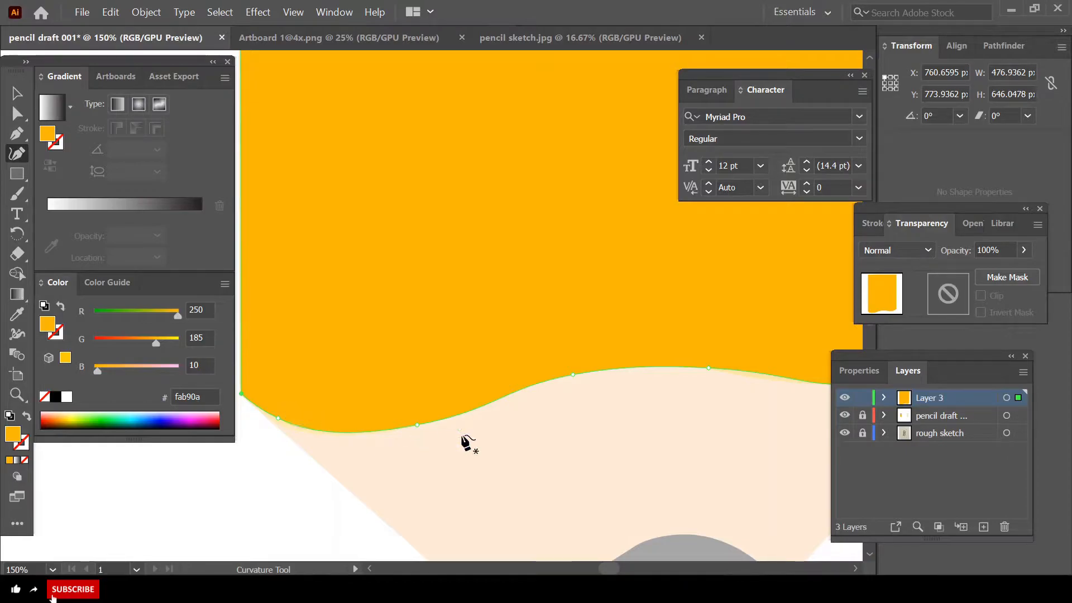
- Adjust the curve points along the yellow body's wavy lower edge with the Curvature tool to follow the reference outline
{"action": "left_click_drag", "start_coordinate": [421, 427], "coordinate": [426, 430]}
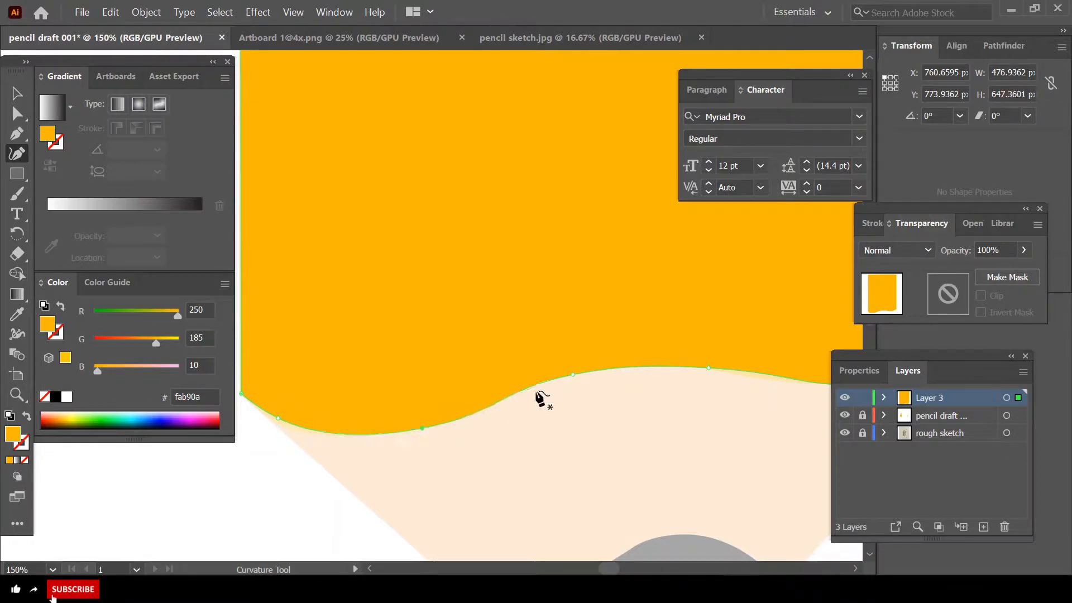
{"action": "left_click_drag", "start_coordinate": [574, 374], "coordinate": [585, 376]}
{"action": "left_click_drag", "start_coordinate": [617, 567], "coordinate": [619, 566]}
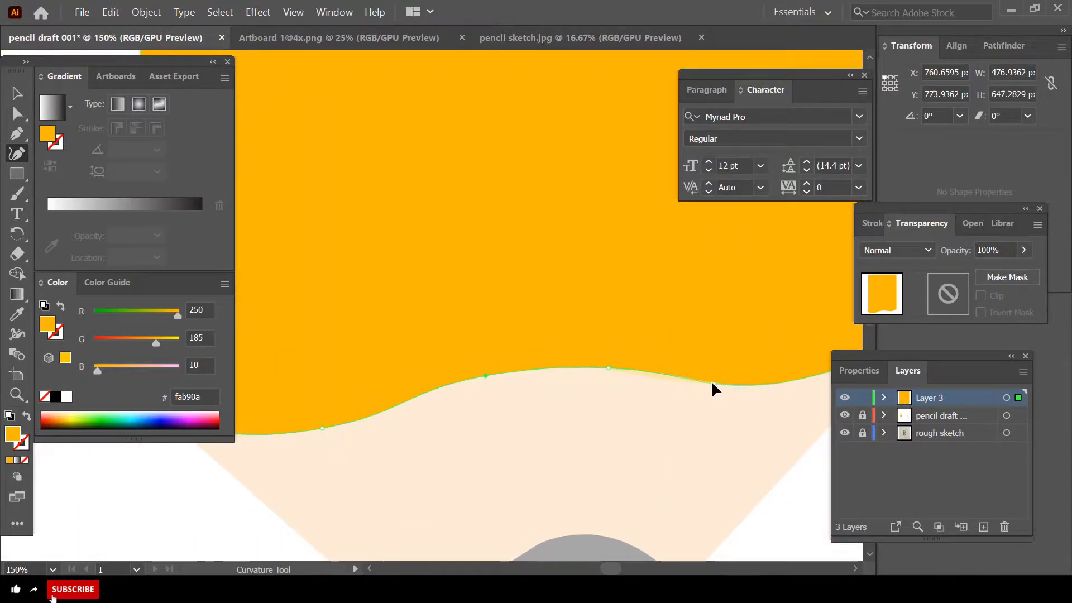
{"action": "left_click", "coordinate": [679, 379]}
{"action": "left_click_drag", "start_coordinate": [607, 366], "coordinate": [595, 359]}
{"action": "left_click_drag", "start_coordinate": [485, 376], "coordinate": [467, 363]}
{"action": "scroll", "coordinate": [580, 368], "scroll_direction": "up", "scroll_amount": 1}
{"action": "left_click_drag", "start_coordinate": [599, 366], "coordinate": [599, 369]}
{"action": "left_click_drag", "start_coordinate": [428, 362], "coordinate": [440, 374]}
{"action": "scroll", "coordinate": [528, 524], "scroll_direction": "down", "scroll_amount": 1}
{"action": "mouse_move", "coordinate": [616, 571]}
{"action": "left_mouse_down"}
{"action": "mouse_move", "coordinate": [595, 572]}
{"action": "mouse_move", "coordinate": [614, 572]}
{"action": "left_mouse_up"}
{"action": "scroll", "coordinate": [569, 477], "scroll_direction": "up", "scroll_amount": 1}
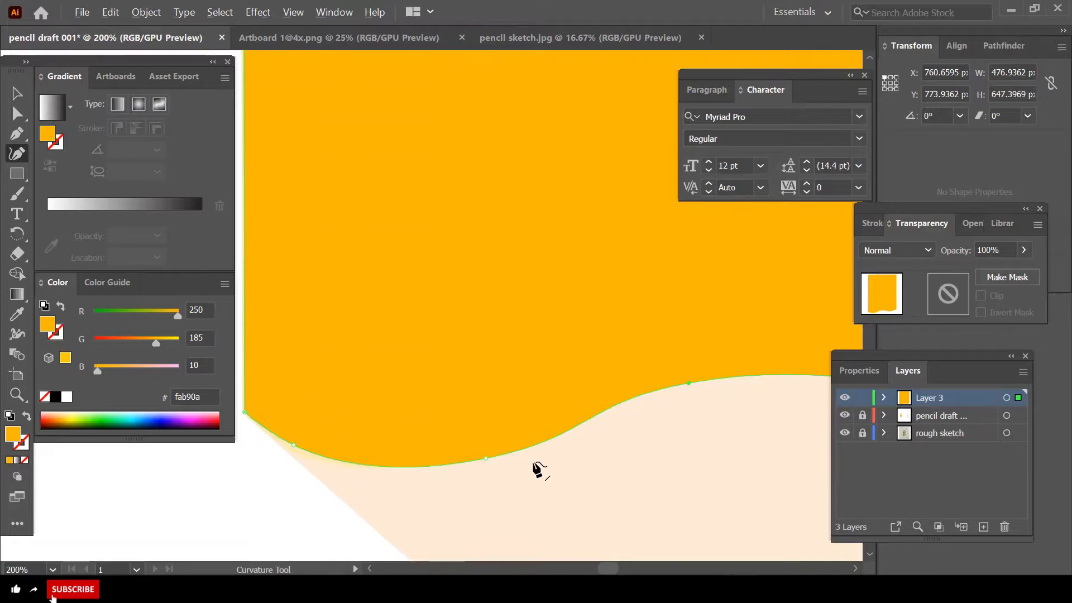
- Add extra curve points along the body's wavy lower edge and fit its lower-right corner to the reference
{"action": "left_click", "coordinate": [536, 440]}
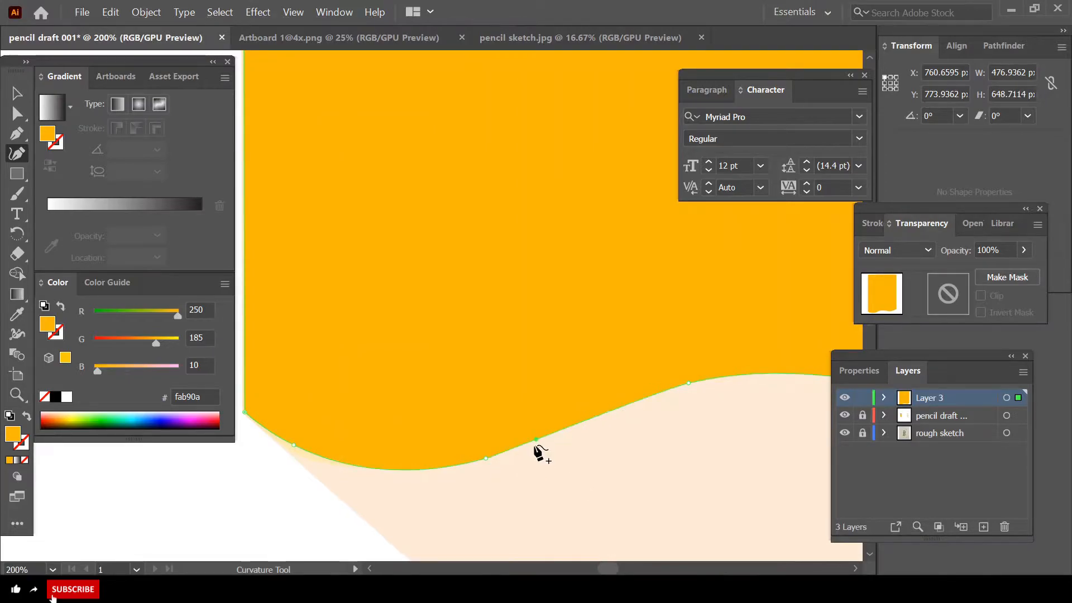
{"action": "scroll", "coordinate": [536, 455], "scroll_direction": "down", "scroll_amount": 2}
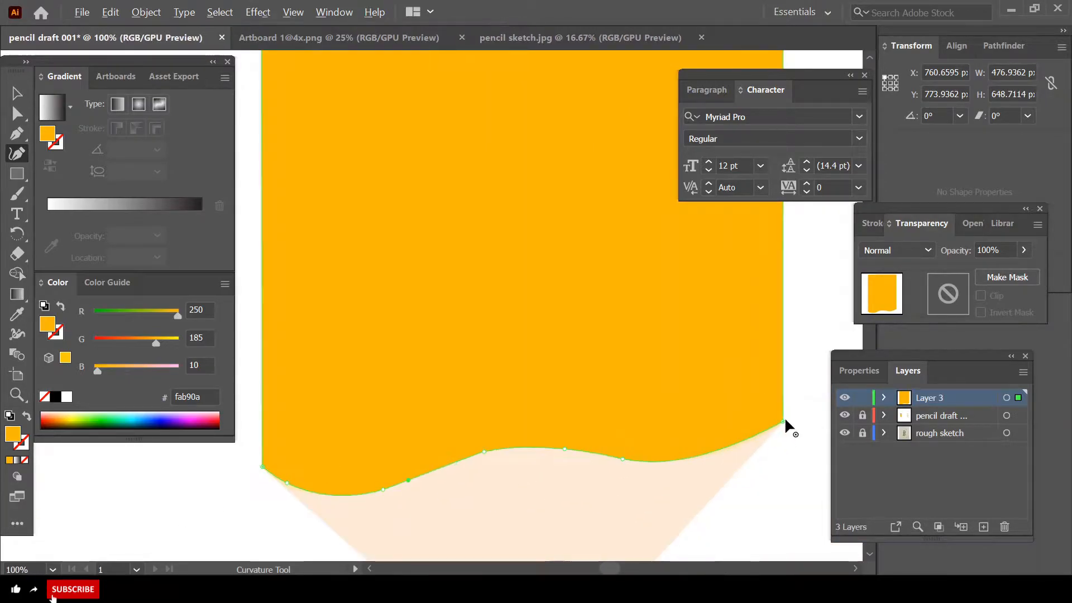
{"action": "scroll", "coordinate": [787, 427], "scroll_direction": "up", "scroll_amount": 3}
{"action": "left_click_drag", "start_coordinate": [775, 397], "coordinate": [767, 403]}
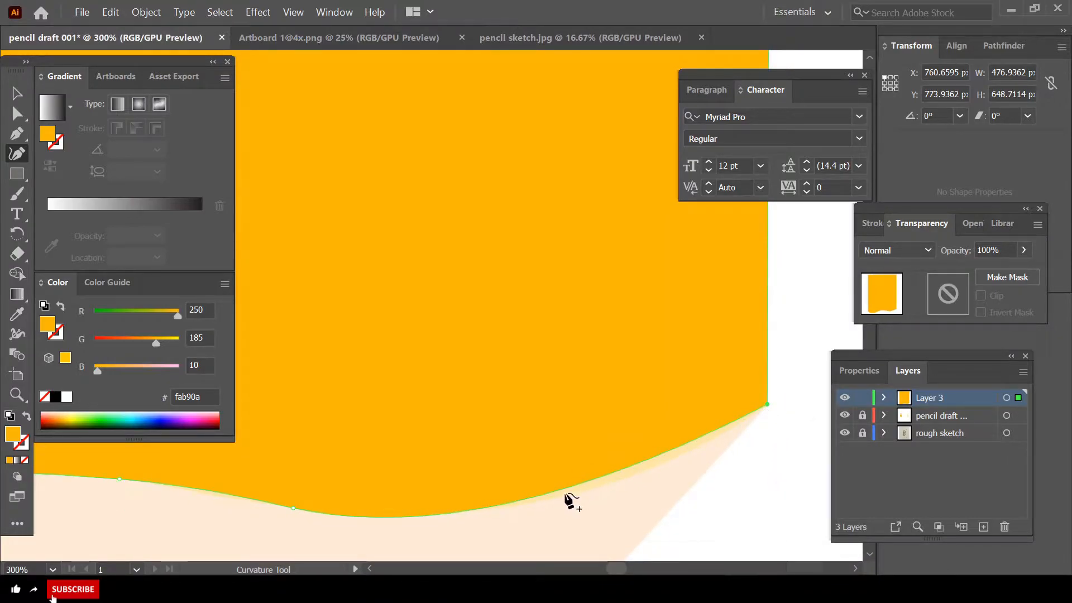
{"action": "left_click_drag", "start_coordinate": [592, 482], "coordinate": [596, 484]}
{"action": "scroll", "coordinate": [616, 474], "scroll_direction": "down", "scroll_amount": 2}
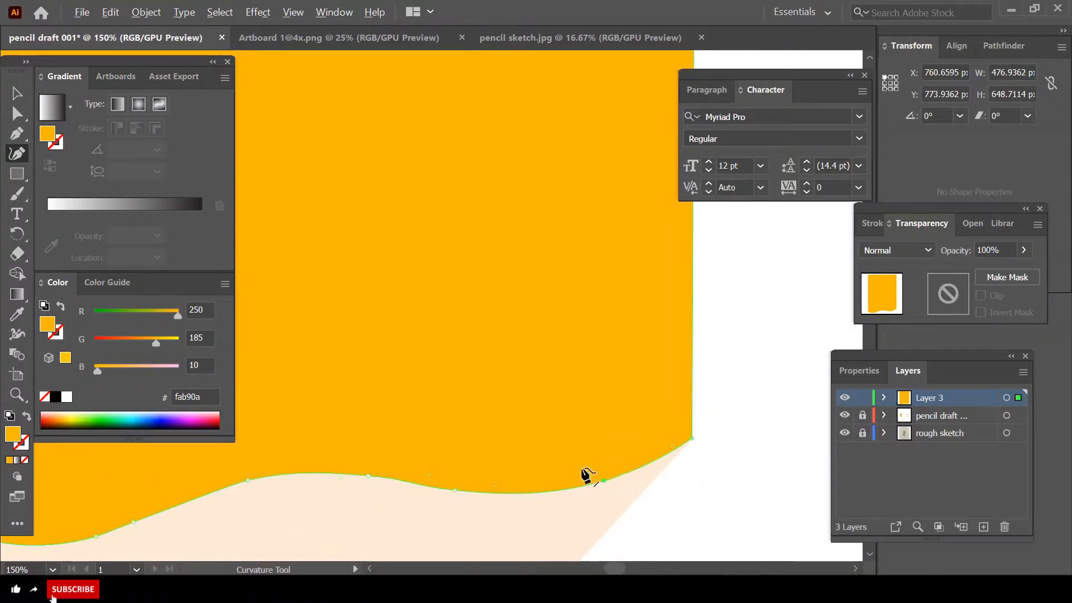
{"action": "scroll", "coordinate": [382, 478], "scroll_direction": "up", "scroll_amount": 2}
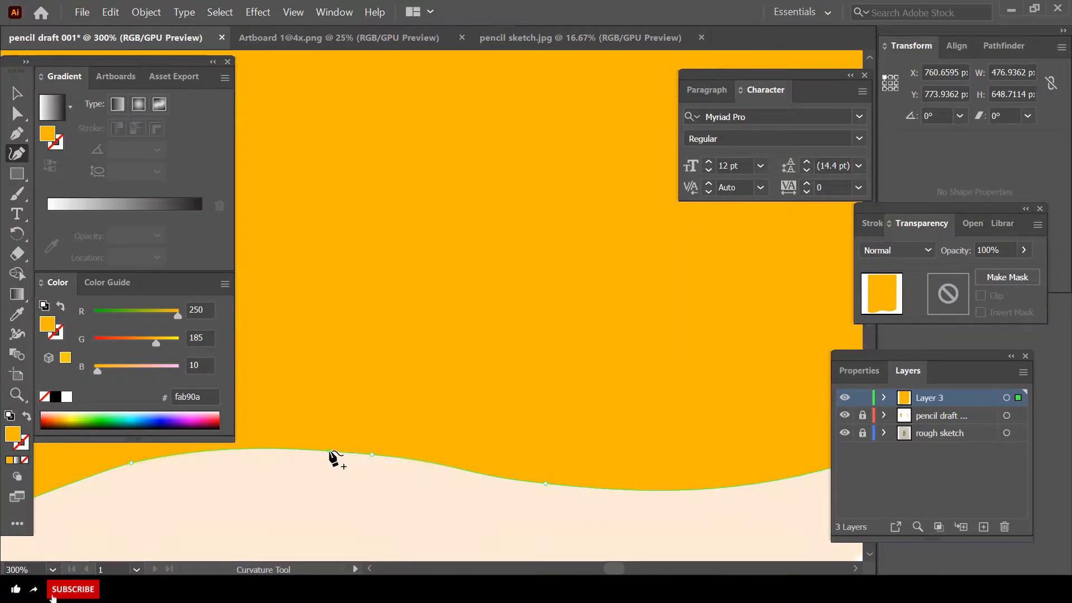
{"action": "scroll", "coordinate": [413, 469], "scroll_direction": "down", "scroll_amount": 3}
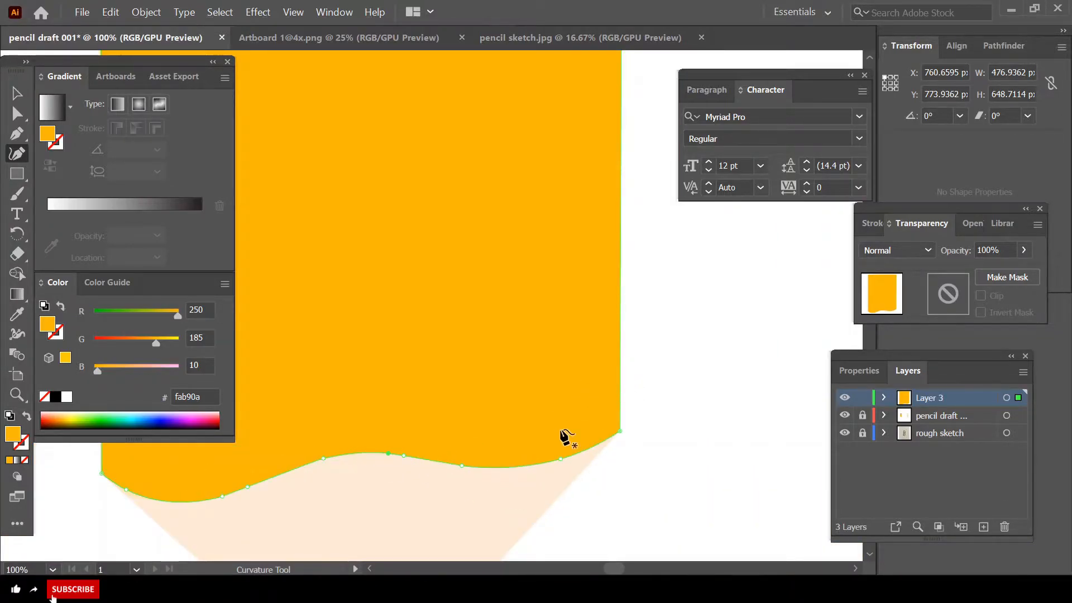
{"action": "scroll", "coordinate": [613, 568], "scroll_direction": "left", "scroll_amount": 3}
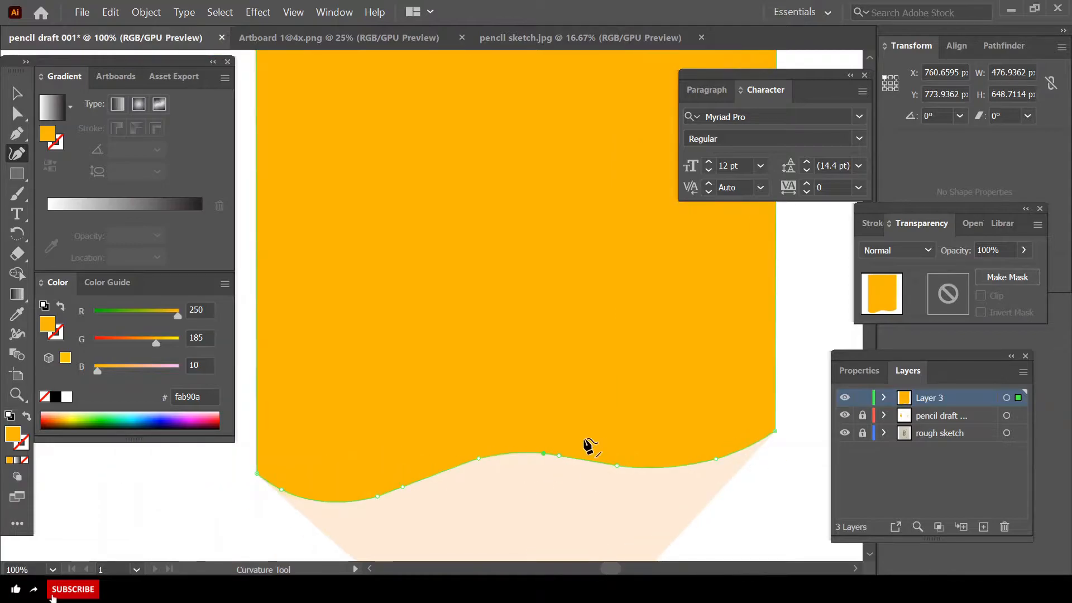
{"action": "scroll", "coordinate": [589, 446], "scroll_direction": "down", "scroll_amount": 3}
{"action": "scroll", "coordinate": [634, 445], "scroll_direction": "up", "scroll_amount": 1}
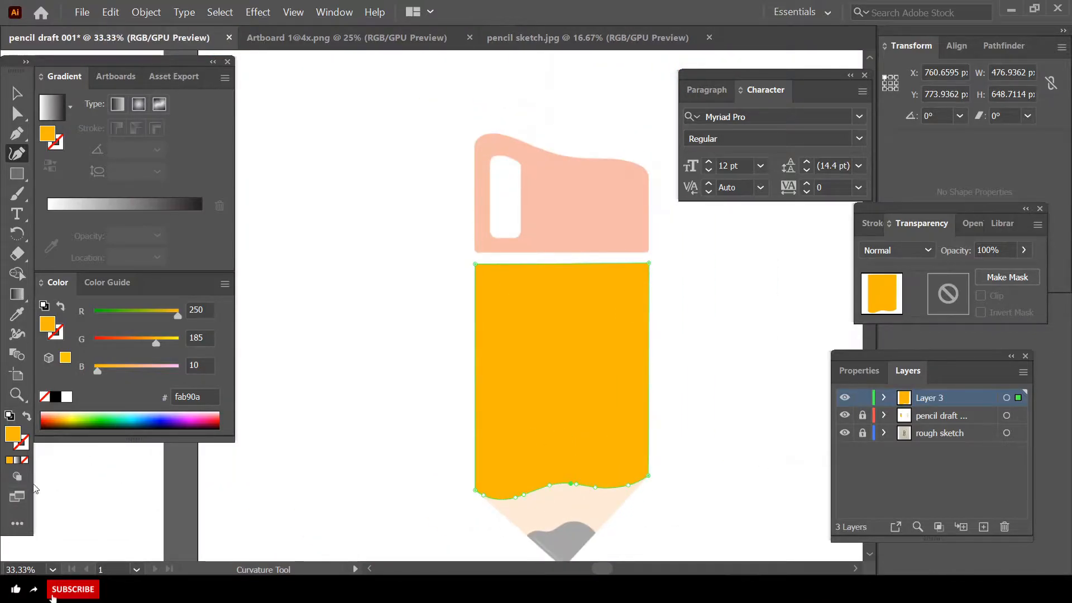
- Show the rulers and place a vertical guide beside the pencil body's right edge at about X 1239 px
{"action": "left_click", "coordinate": [306, 16]}
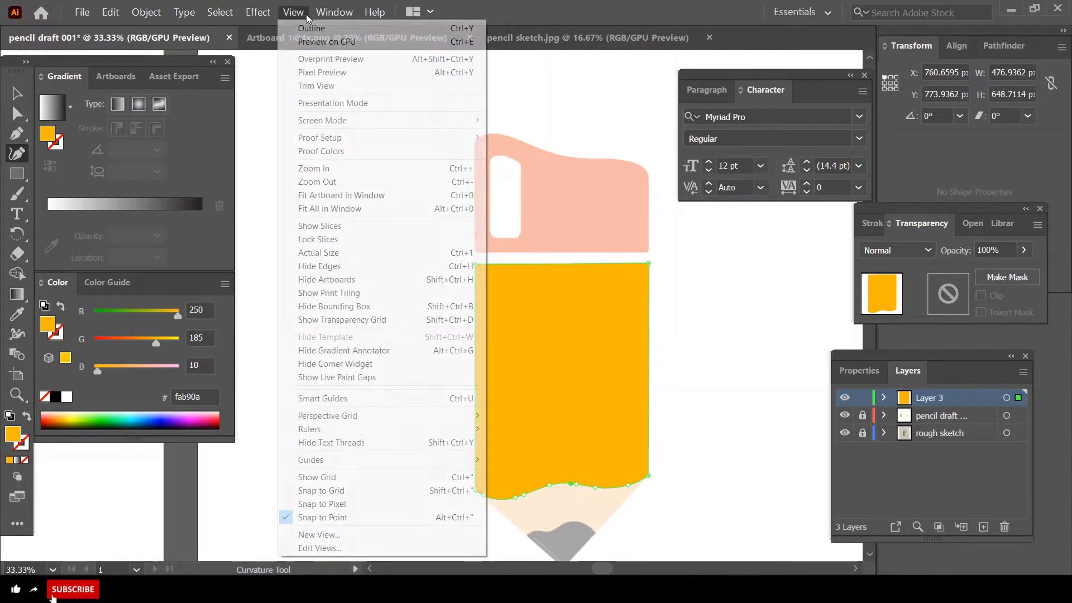
{"action": "mouse_move", "coordinate": [328, 428]}
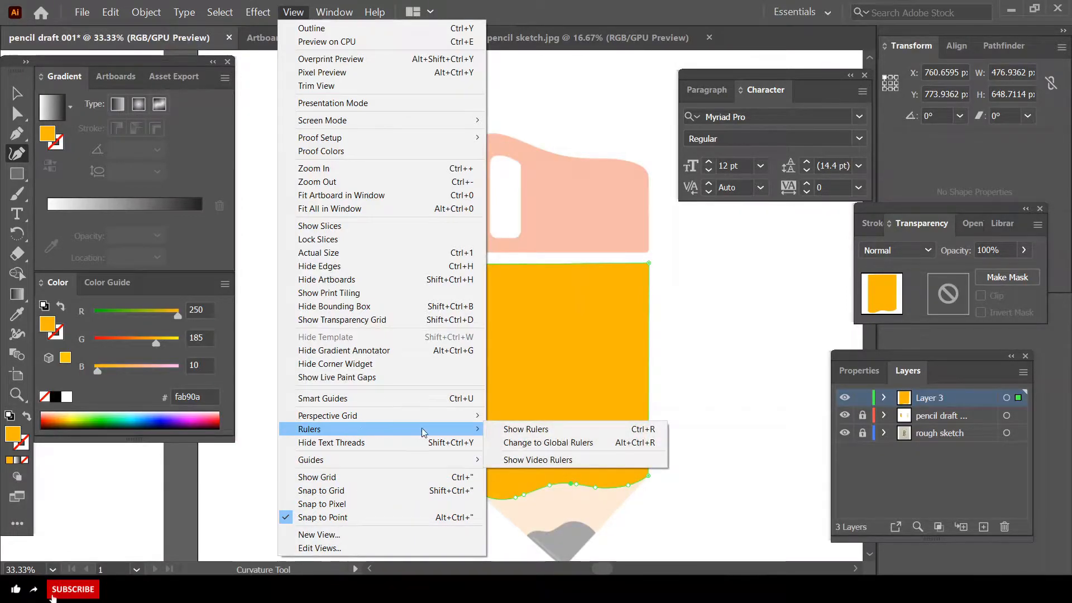
{"action": "left_click", "coordinate": [493, 428]}
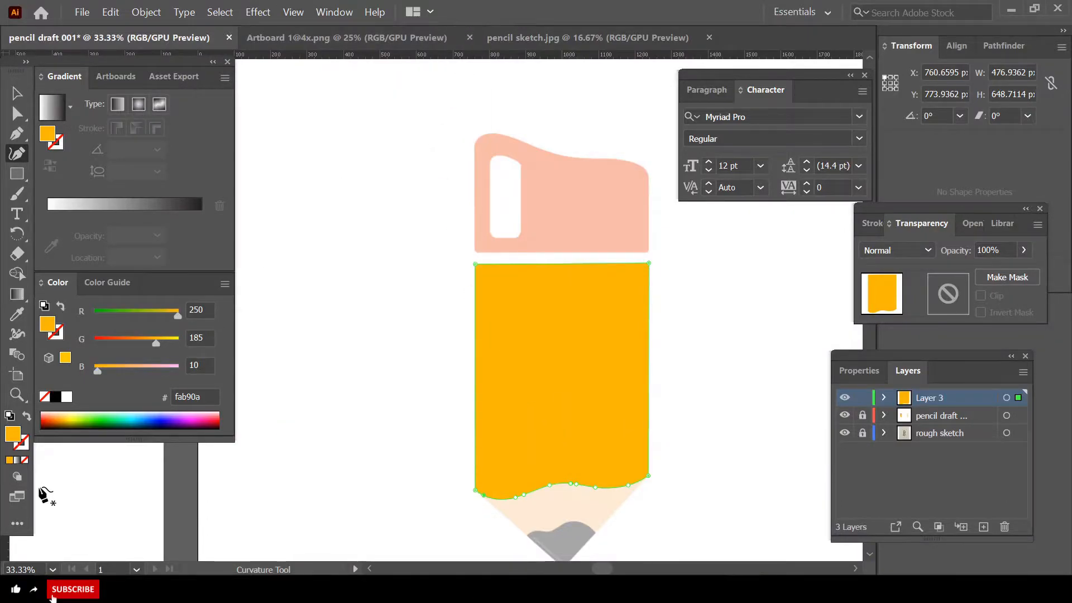
{"action": "left_click_drag", "start_coordinate": [5, 530], "coordinate": [475, 519]}
{"action": "left_click_drag", "start_coordinate": [575, 522], "coordinate": [648, 516]}
{"action": "scroll", "coordinate": [667, 278], "scroll_direction": "up", "scroll_amount": 2}
{"action": "scroll", "coordinate": [648, 358], "scroll_direction": "down", "scroll_amount": 3}
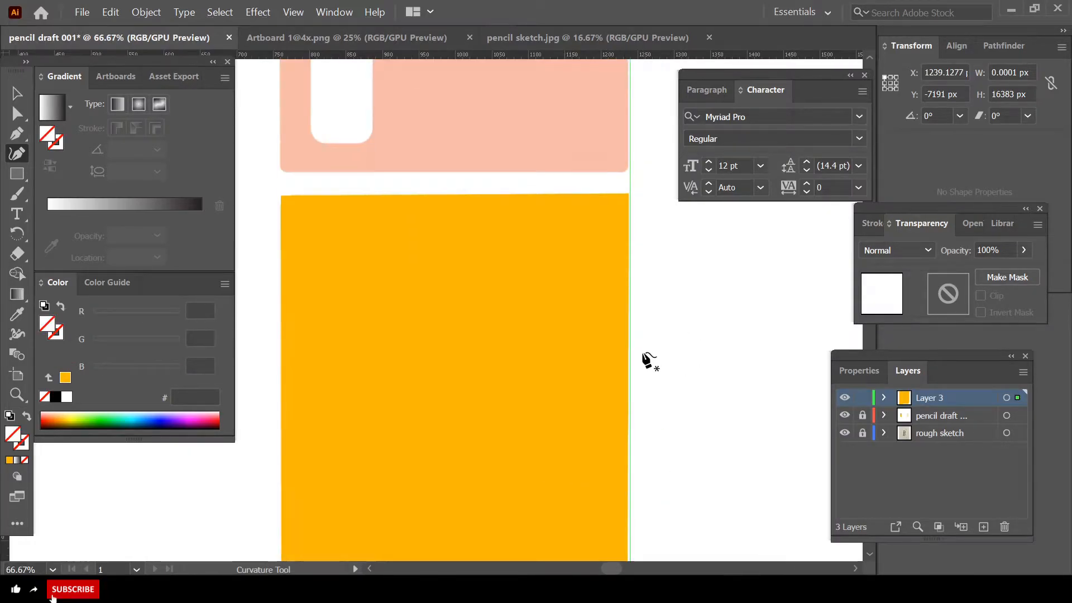
- Shift the vertical guide to the body's lower-right corner, at about X 1236 px
{"action": "left_click", "coordinate": [17, 93]}
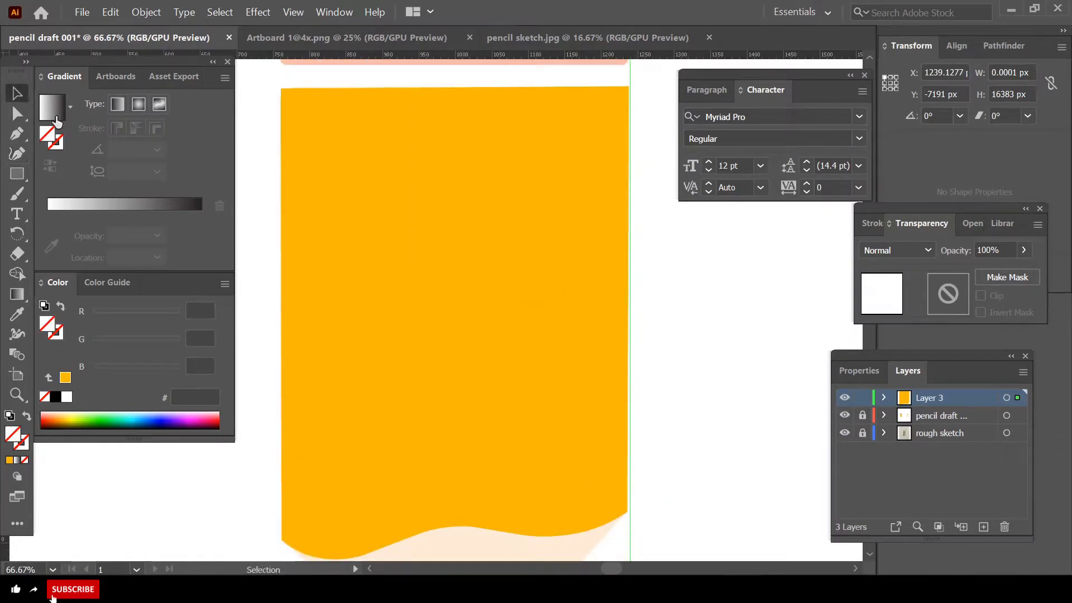
{"action": "scroll", "coordinate": [612, 435], "scroll_direction": "down", "scroll_amount": 1}
{"action": "left_click", "coordinate": [627, 467]}
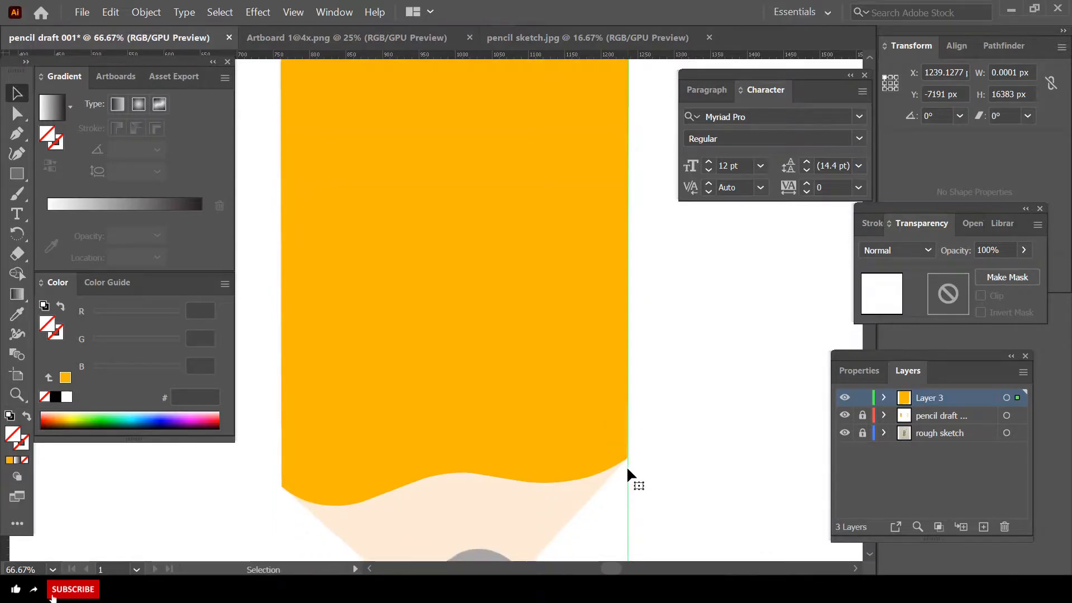
{"action": "scroll", "coordinate": [626, 465], "scroll_direction": "up", "scroll_amount": 4}
{"action": "scroll", "coordinate": [632, 257], "scroll_direction": "up", "scroll_amount": 2}
{"action": "scroll", "coordinate": [636, 258], "scroll_direction": "up", "scroll_amount": 1}
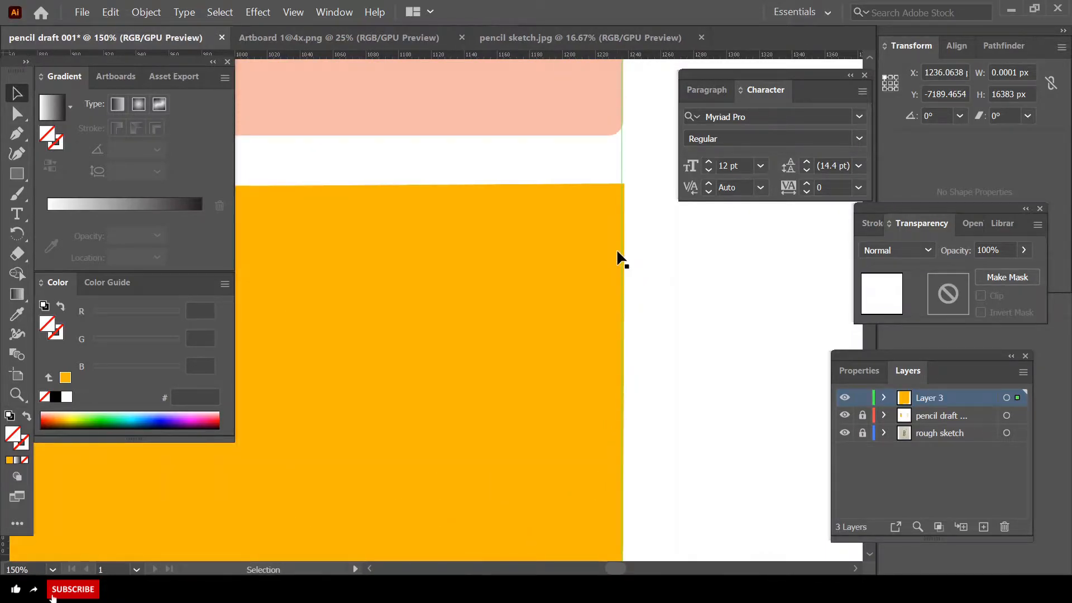
- Move the yellow body's upper-right corner point onto the vertical guide with the Curvature tool to straighten the right edge
{"action": "left_click", "coordinate": [585, 165]}
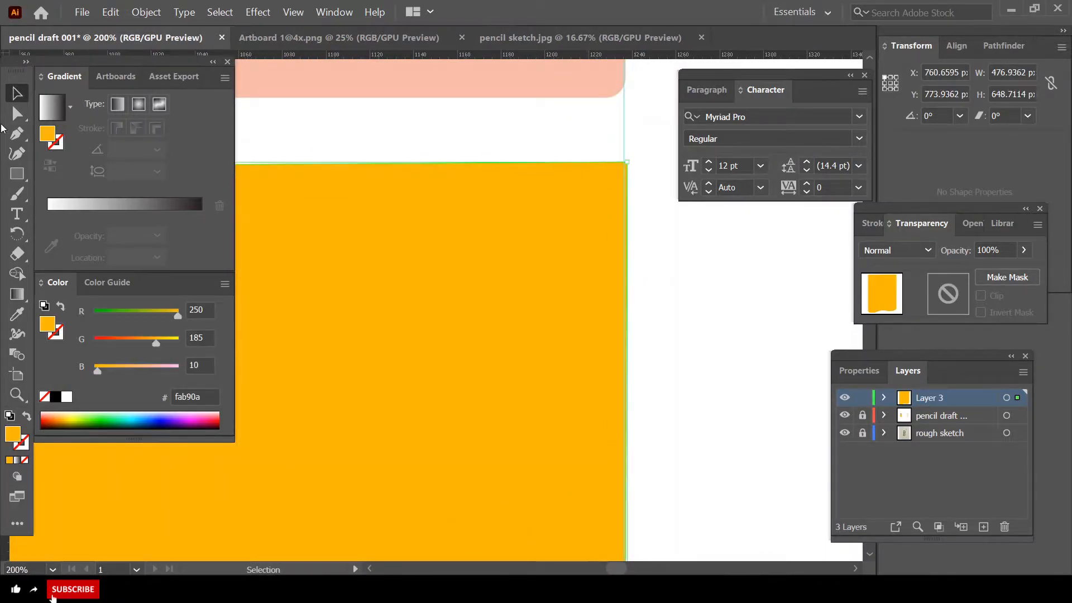
{"action": "left_click", "coordinate": [16, 152]}
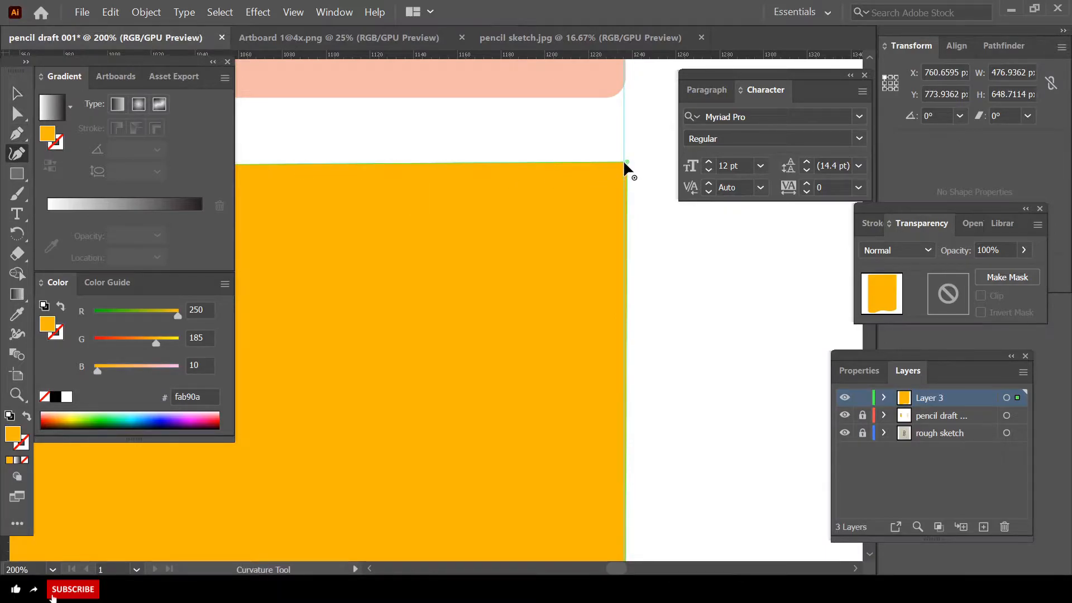
{"action": "left_click_drag", "start_coordinate": [622, 159], "coordinate": [623, 160]}
{"action": "scroll", "coordinate": [635, 183], "scroll_direction": "up", "scroll_amount": 2}
{"action": "scroll", "coordinate": [636, 183], "scroll_direction": "down", "scroll_amount": 2}
{"action": "scroll", "coordinate": [641, 190], "scroll_direction": "down", "scroll_amount": 5}
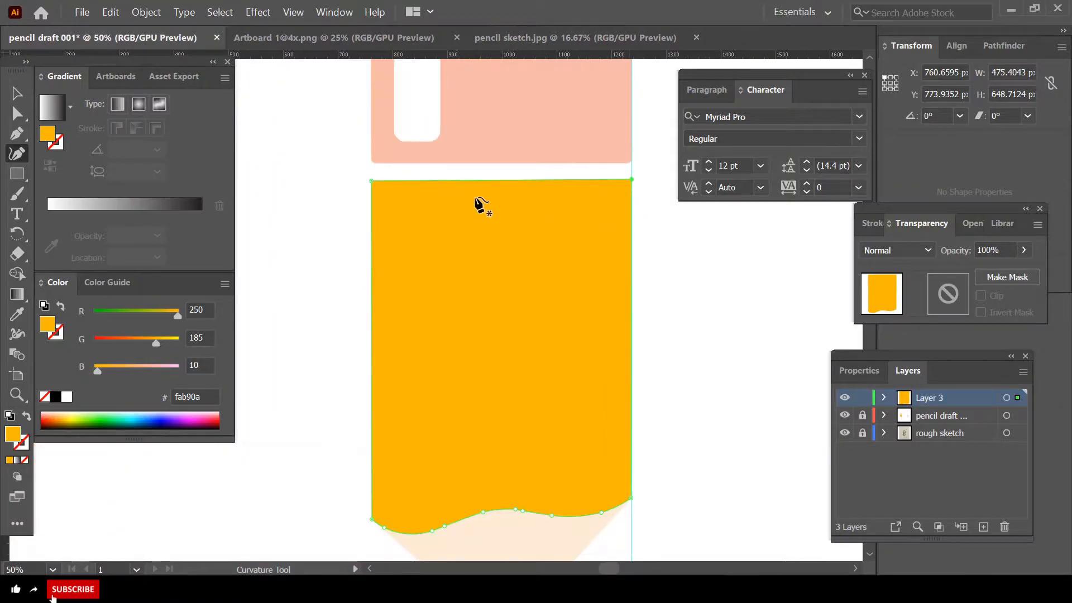
- Place a horizontal guide along the reference body's top edge and move the yellow body's upper-left corner up to it
{"action": "left_click_drag", "start_coordinate": [498, 56], "coordinate": [507, 180]}
{"action": "scroll", "coordinate": [512, 188], "scroll_direction": "up", "scroll_amount": 2}
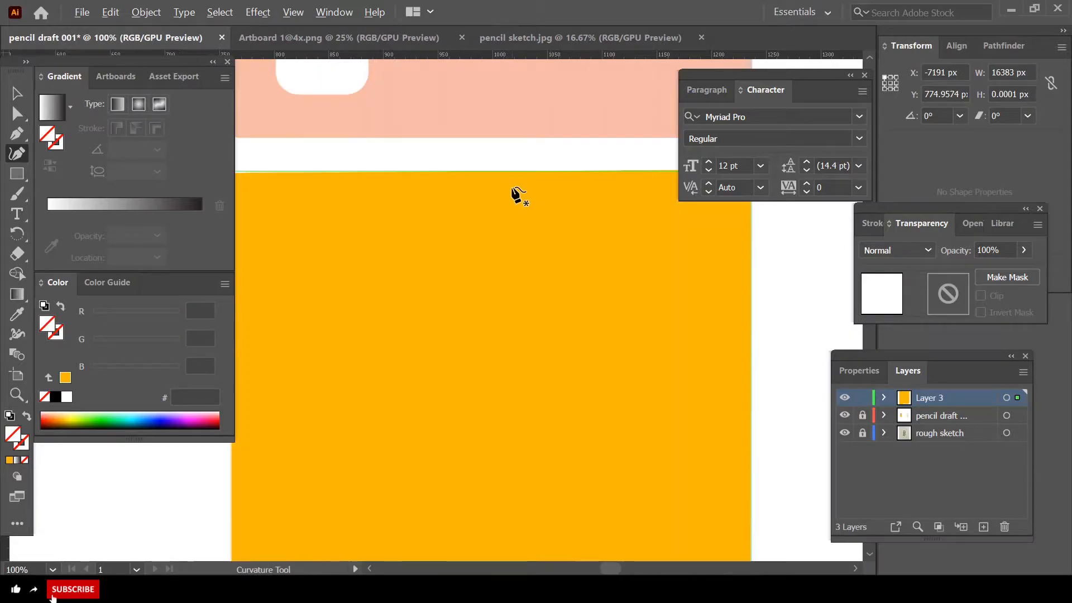
{"action": "scroll", "coordinate": [512, 188], "scroll_direction": "down", "scroll_amount": 1}
{"action": "scroll", "coordinate": [330, 196], "scroll_direction": "up", "scroll_amount": 6}
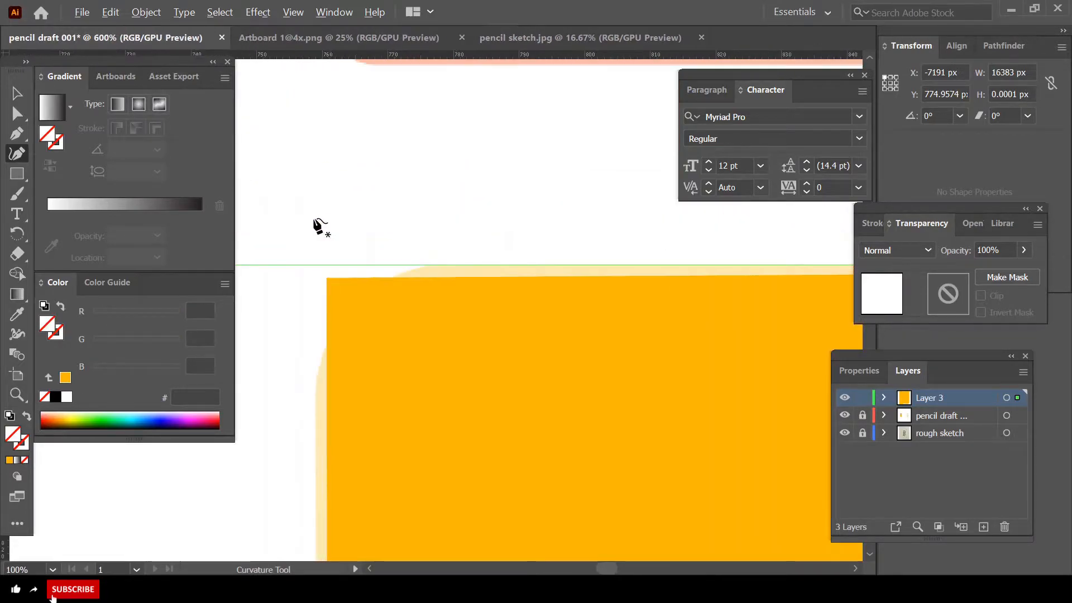
{"action": "left_click", "coordinate": [327, 276]}
{"action": "left_click_drag", "start_coordinate": [326, 269], "coordinate": [326, 263]}
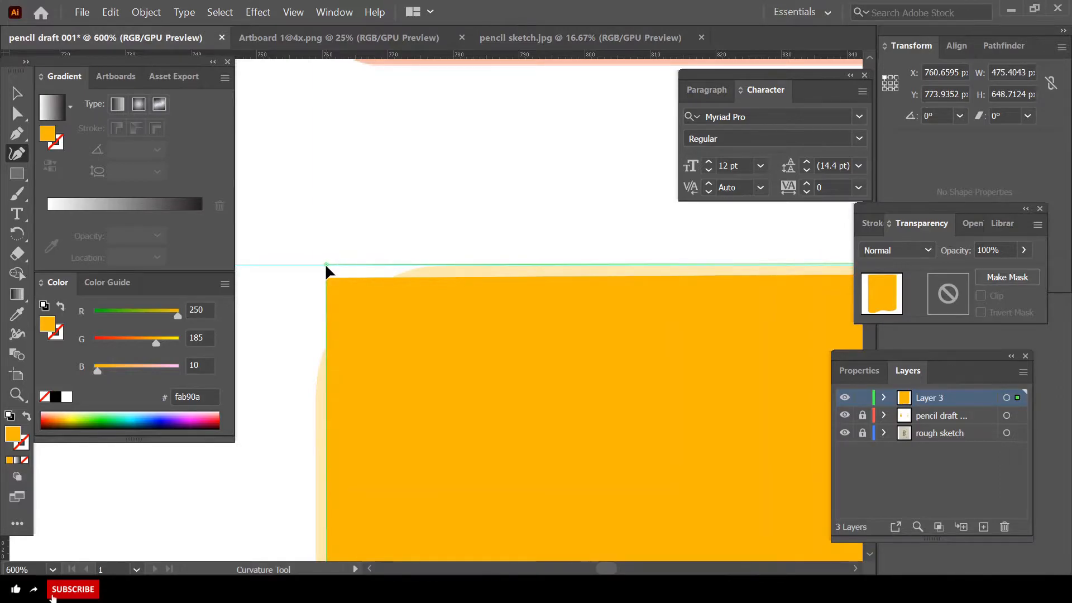
{"action": "scroll", "coordinate": [384, 304], "scroll_direction": "down", "scroll_amount": 4}
{"action": "scroll", "coordinate": [484, 337], "scroll_direction": "down", "scroll_amount": 3}
{"action": "scroll", "coordinate": [576, 371], "scroll_direction": "down", "scroll_amount": 5}
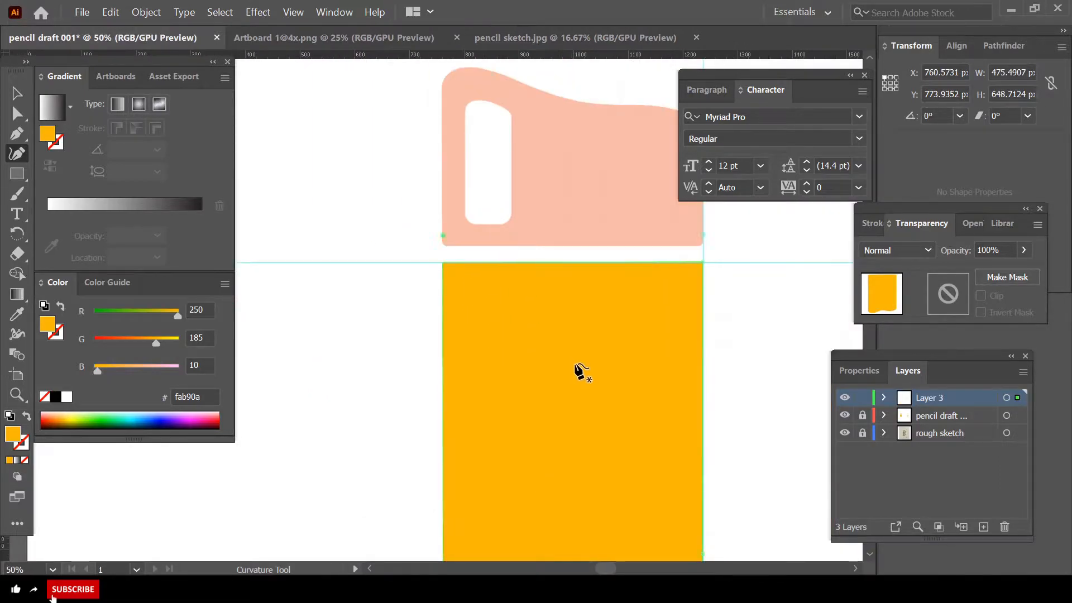
- Round the yellow body's corners together with the Direct Selection corner widgets to resemble the reference, and deselect it
{"action": "scroll", "coordinate": [592, 365], "scroll_direction": "down", "scroll_amount": 1}
{"action": "scroll", "coordinate": [596, 355], "scroll_direction": "up", "scroll_amount": 1}
{"action": "left_click", "coordinate": [18, 94]}
{"action": "left_click", "coordinate": [376, 138]}
{"action": "scroll", "coordinate": [599, 358], "scroll_direction": "up", "scroll_amount": 1}
{"action": "left_click", "coordinate": [599, 360]}
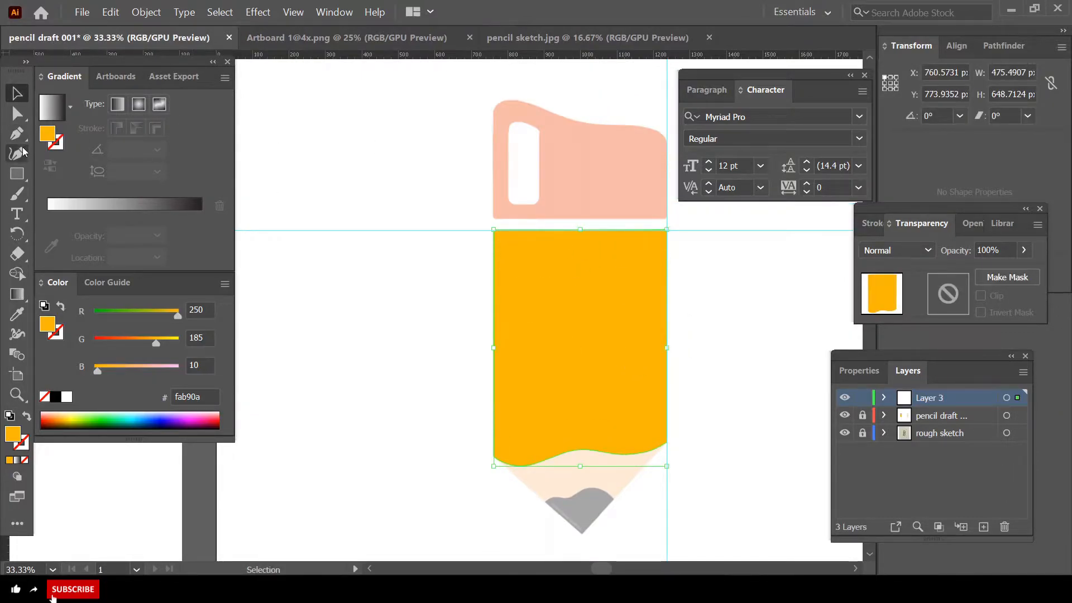
{"action": "left_click", "coordinate": [16, 114]}
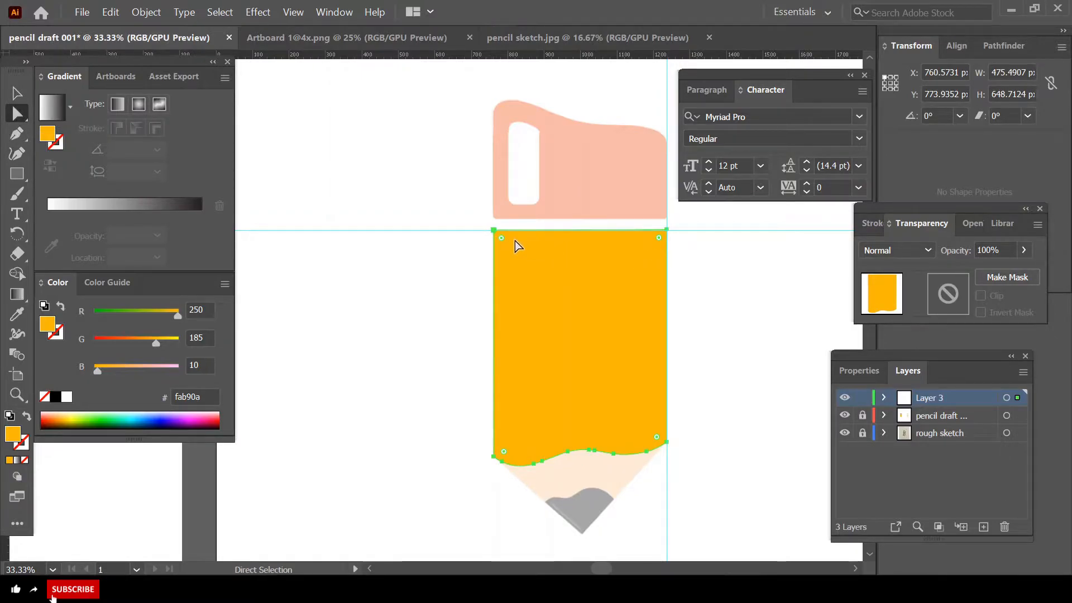
{"action": "left_click_drag", "start_coordinate": [506, 246], "coordinate": [508, 248]}
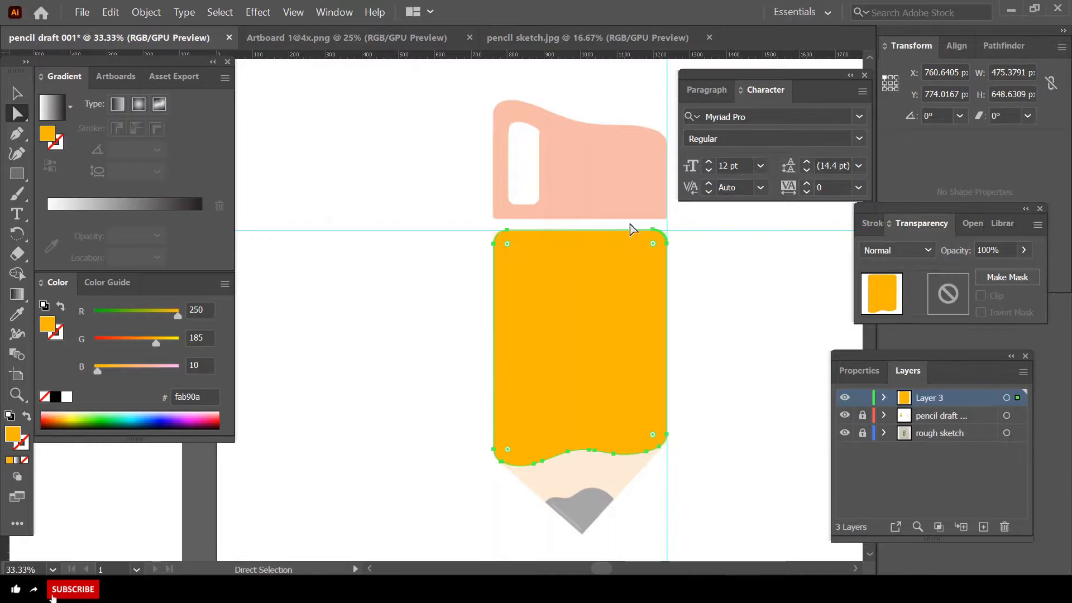
{"action": "left_click", "coordinate": [17, 93]}
{"action": "left_click", "coordinate": [479, 201]}
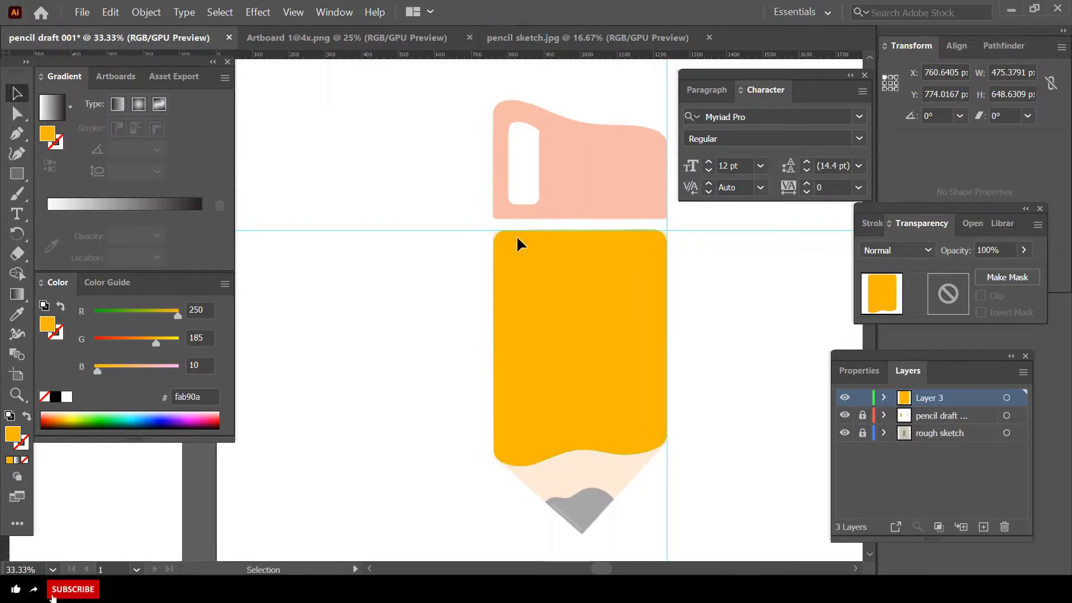
{"action": "scroll", "coordinate": [641, 359], "scroll_direction": "up", "scroll_amount": 1}
{"action": "scroll", "coordinate": [648, 294], "scroll_direction": "up", "scroll_amount": 1}
{"action": "scroll", "coordinate": [644, 290], "scroll_direction": "down", "scroll_amount": 3}
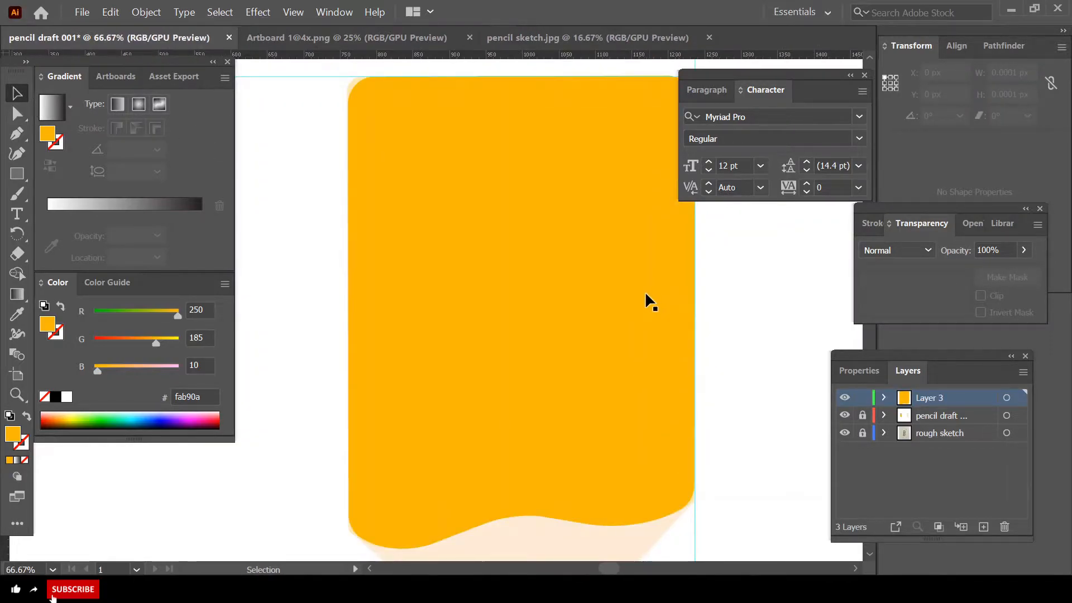
{"action": "scroll", "coordinate": [645, 291], "scroll_direction": "down", "scroll_amount": 1}
{"action": "scroll", "coordinate": [701, 308], "scroll_direction": "down", "scroll_amount": 1}
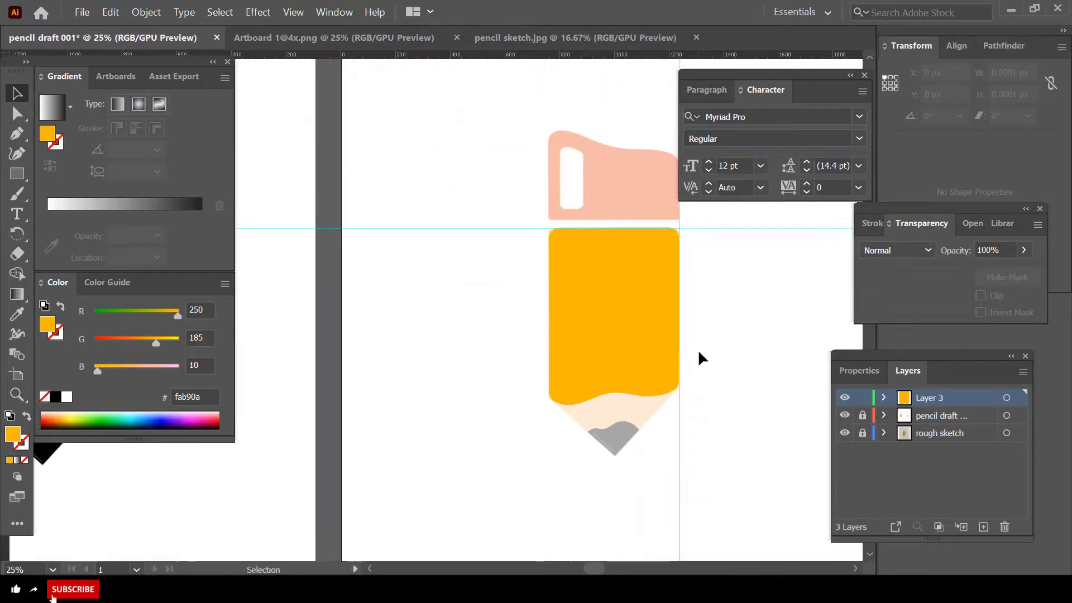
- Add a new layer above Layer 3 and rename Layer 3 as "primary 1"
{"action": "left_click", "coordinate": [983, 527]}
{"action": "double_click", "coordinate": [936, 415]}
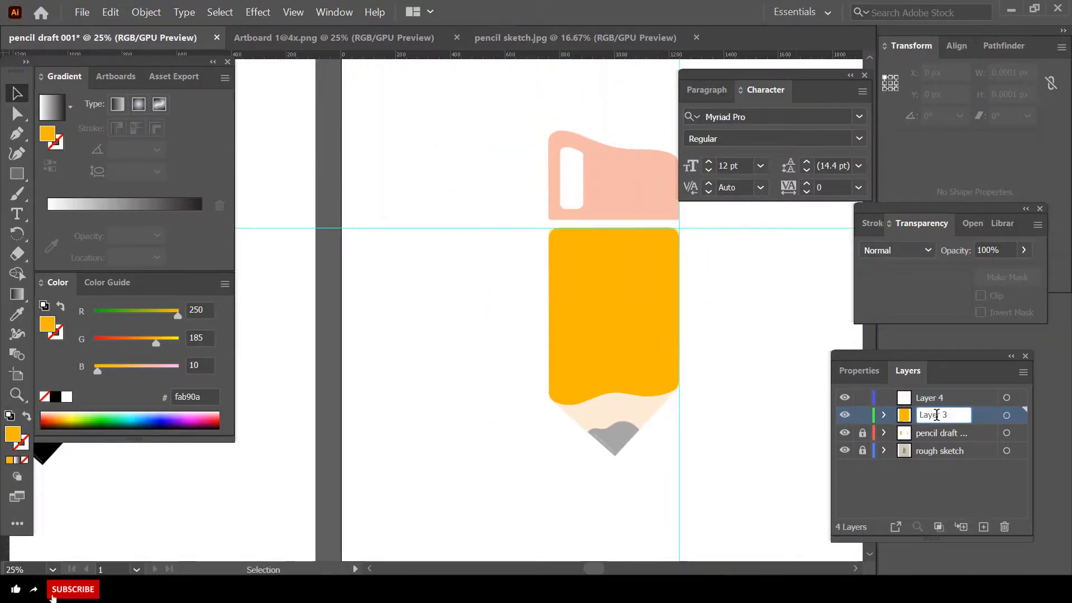
{"action": "type", "text": "primary 1"}
{"action": "key", "text": "Return"}
- Rename the new top layer, Layer 4, as "Shade"
{"action": "double_click", "coordinate": [941, 397]}
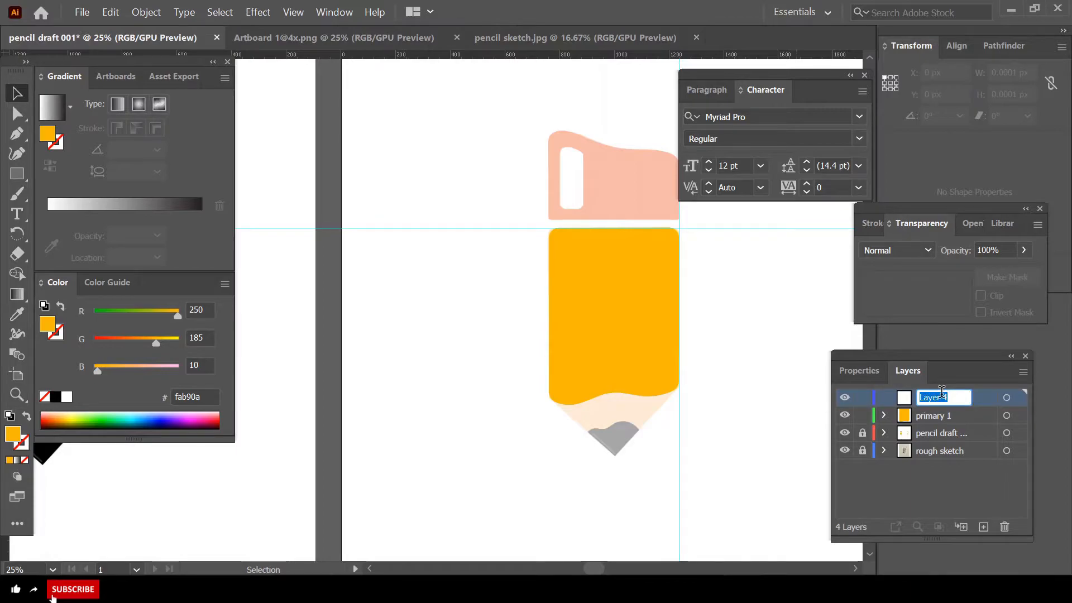
{"action": "type", "text": "Shade"}
{"action": "left_click", "coordinate": [923, 469]}
{"action": "scroll", "coordinate": [664, 408], "scroll_direction": "down", "scroll_amount": 2}
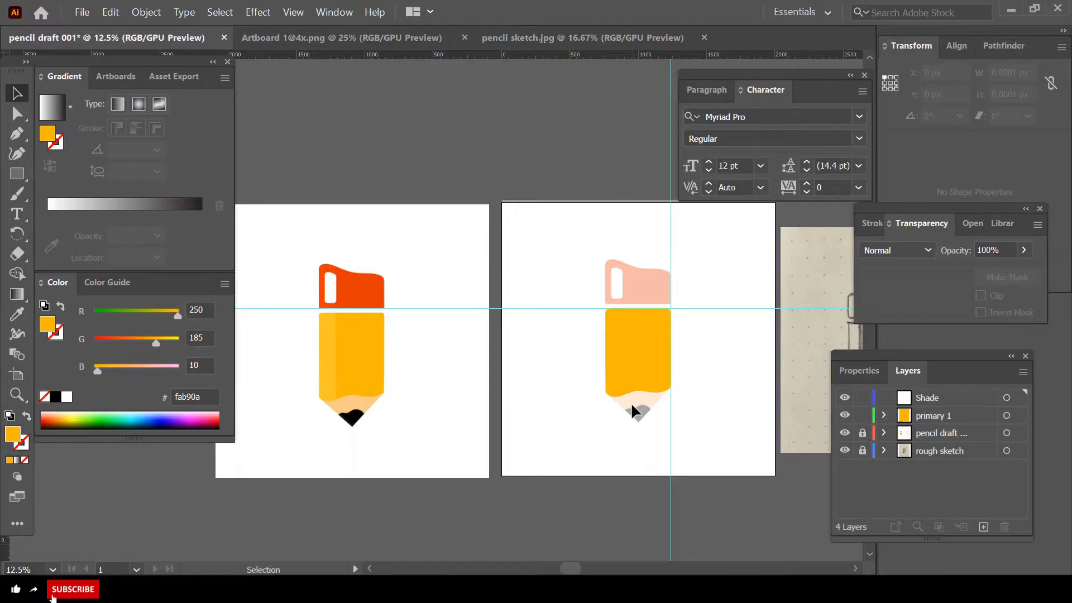
{"action": "scroll", "coordinate": [611, 377], "scroll_direction": "up", "scroll_amount": 2}
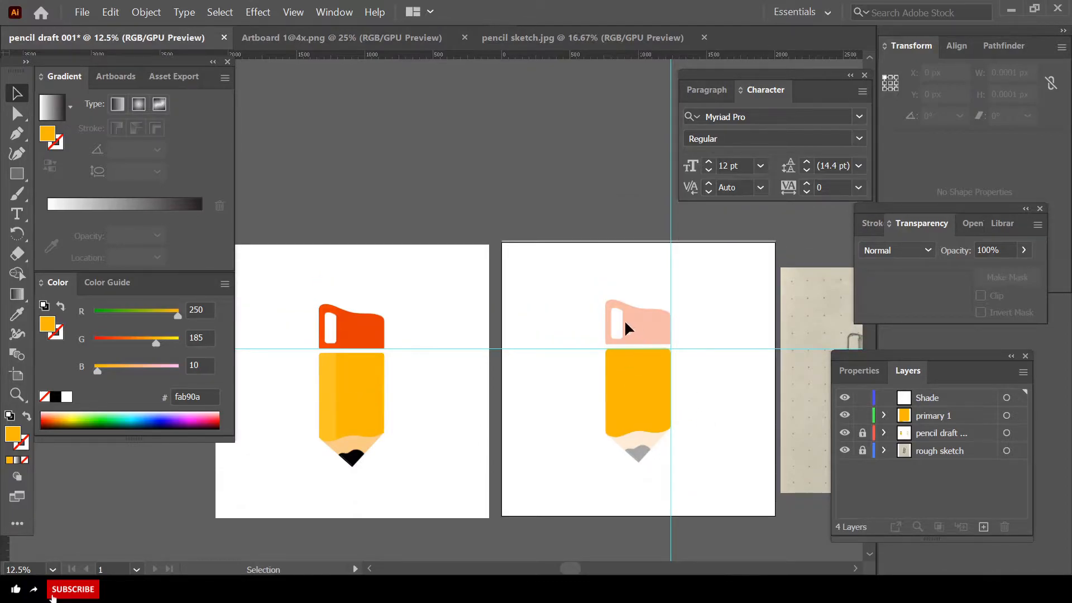
- Lock the primary 1 layer and make the Shade layer active for drawing with the Curvature tool
{"action": "scroll", "coordinate": [641, 453], "scroll_direction": "up", "scroll_amount": 3}
{"action": "scroll", "coordinate": [635, 441], "scroll_direction": "down", "scroll_amount": 2}
{"action": "scroll", "coordinate": [356, 396], "scroll_direction": "down", "scroll_amount": 1}
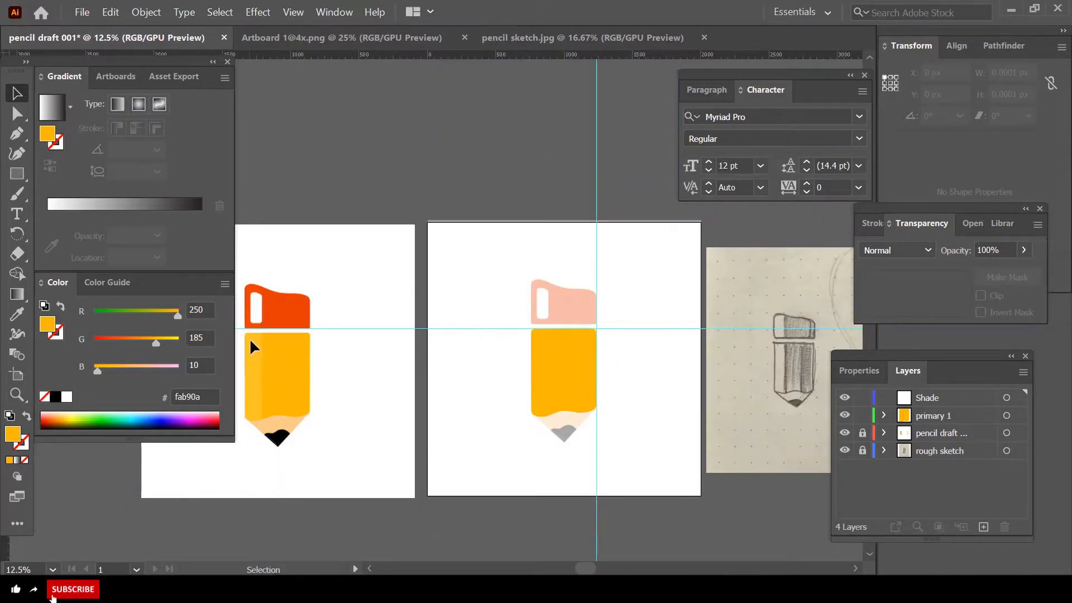
{"action": "scroll", "coordinate": [596, 368], "scroll_direction": "up", "scroll_amount": 4}
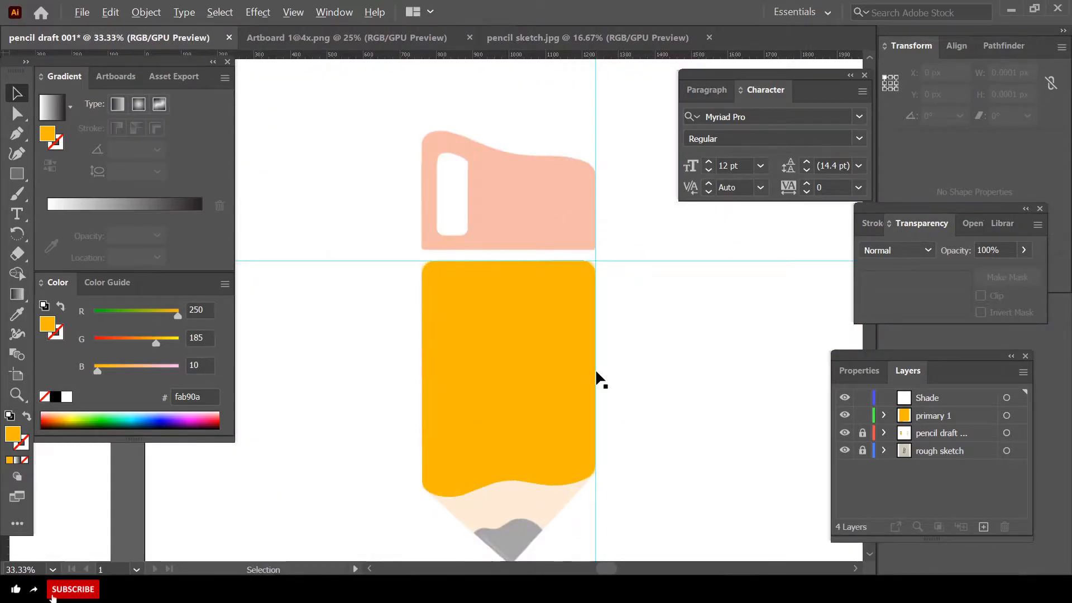
{"action": "scroll", "coordinate": [414, 393], "scroll_direction": "down", "scroll_amount": 2}
{"action": "left_click", "coordinate": [926, 397]}
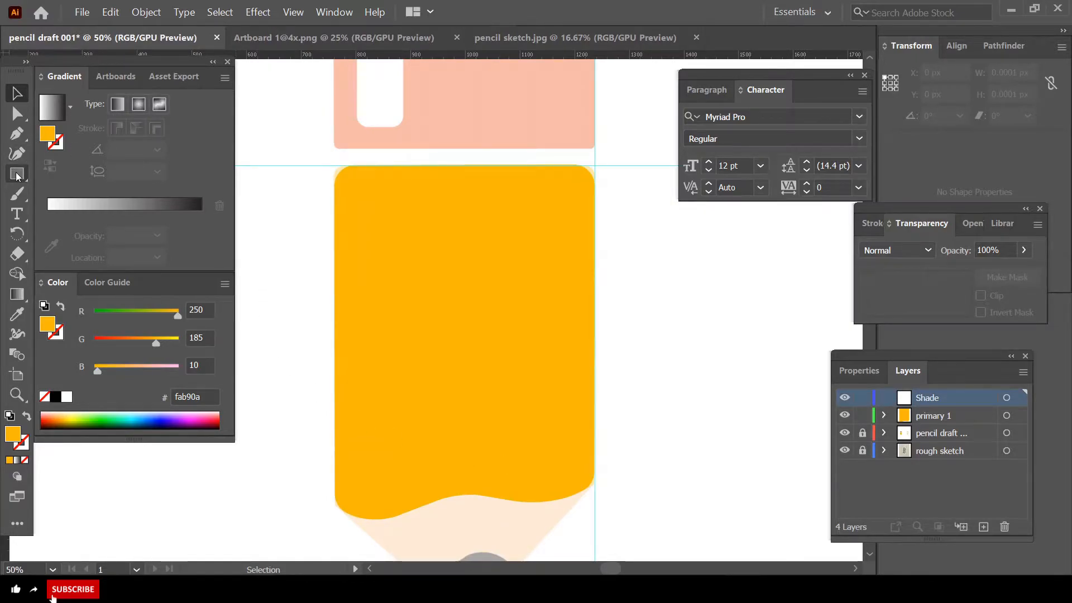
{"action": "left_click", "coordinate": [17, 152]}
{"action": "scroll", "coordinate": [344, 300], "scroll_direction": "up", "scroll_amount": 1}
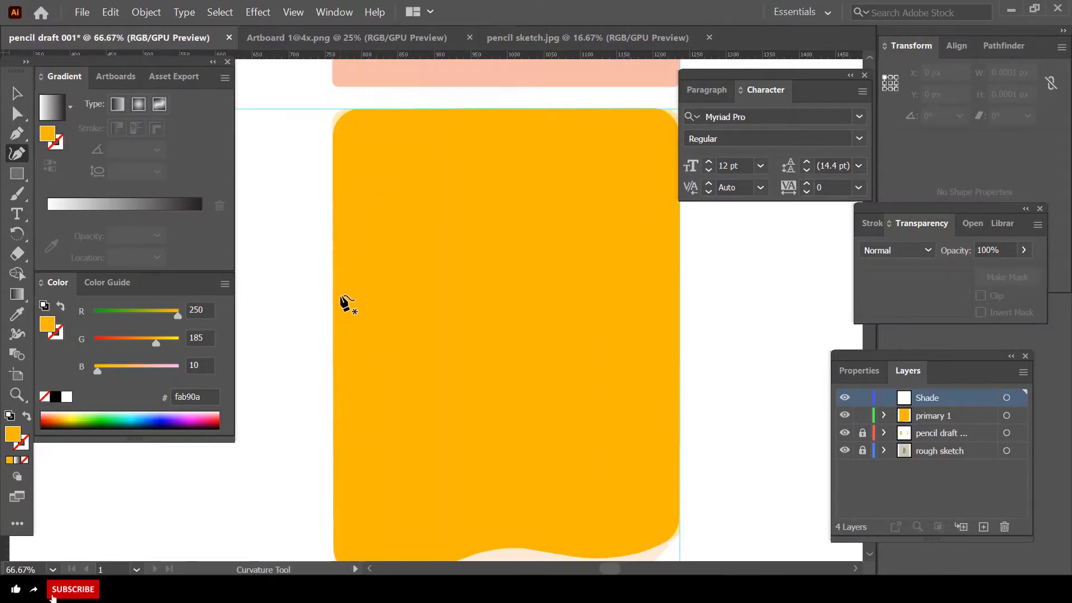
{"action": "scroll", "coordinate": [346, 303], "scroll_direction": "down", "scroll_amount": 2}
{"action": "left_click", "coordinate": [353, 388]}
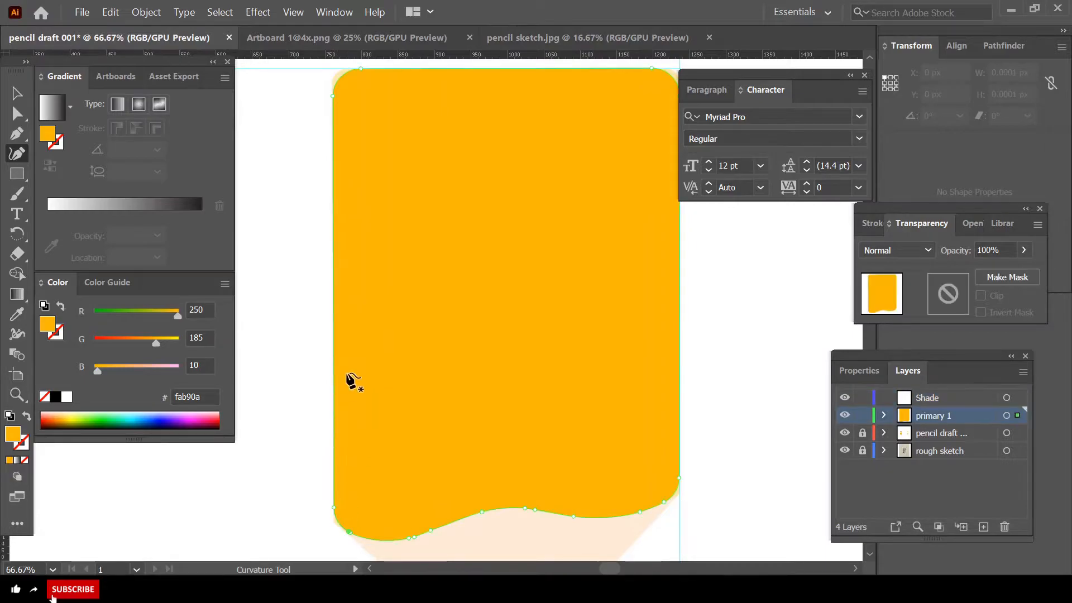
{"action": "left_click", "coordinate": [863, 416]}
{"action": "left_click", "coordinate": [930, 398]}
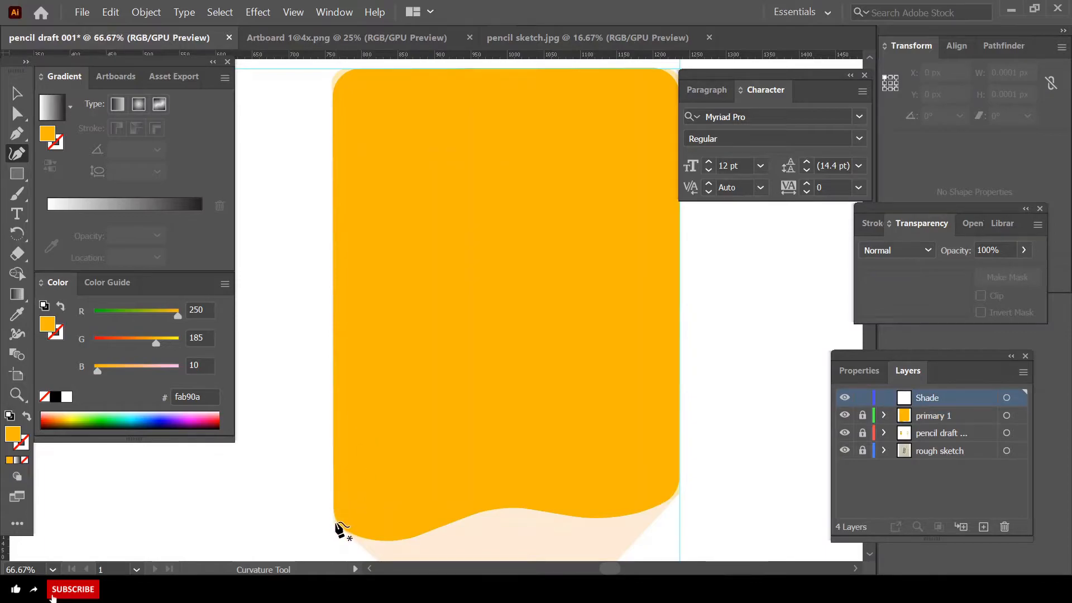
- Outline the left, top and right sides of a strip about 144 px wide over the body's left part with the Curvature tool
{"action": "left_click", "coordinate": [333, 513]}
{"action": "left_click", "coordinate": [334, 68]}
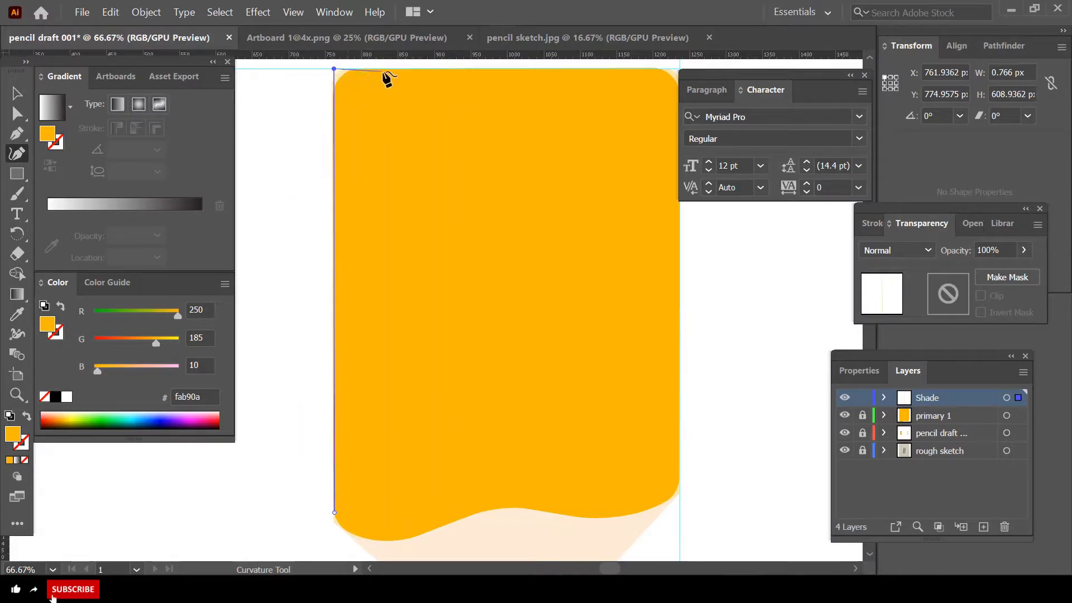
{"action": "left_click", "coordinate": [437, 69]}
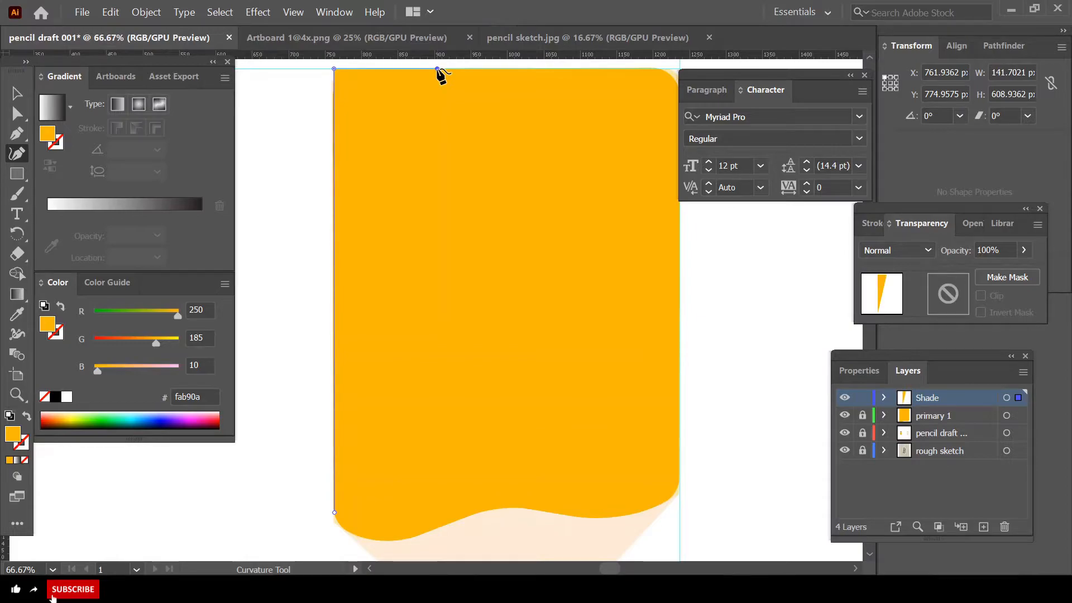
{"action": "scroll", "coordinate": [440, 544], "scroll_direction": "down", "scroll_amount": 1}
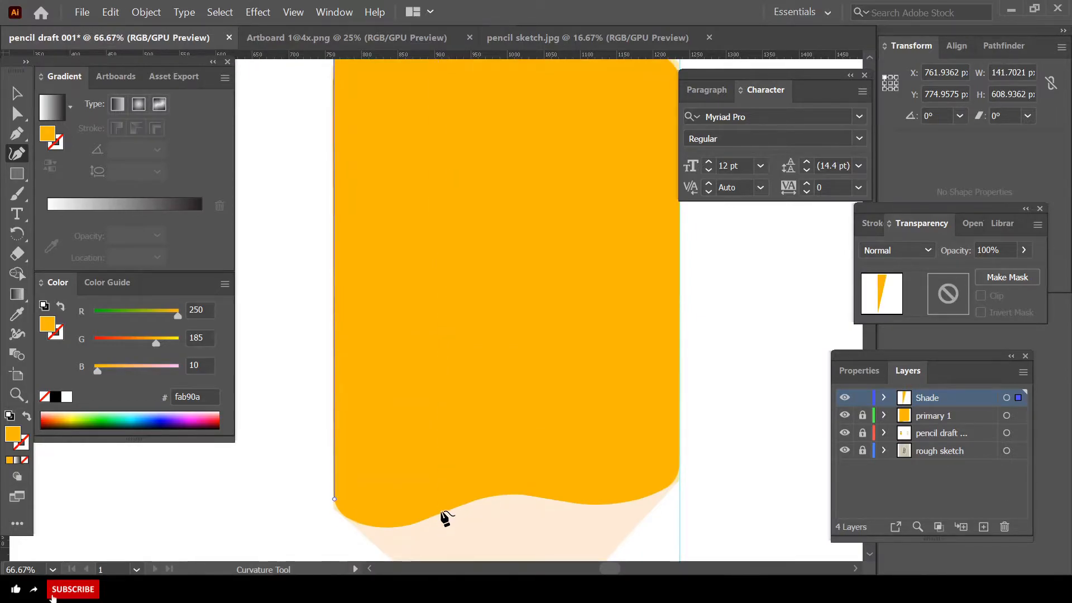
{"action": "left_click", "coordinate": [438, 512]}
{"action": "scroll", "coordinate": [439, 511], "scroll_direction": "down", "scroll_amount": 3}
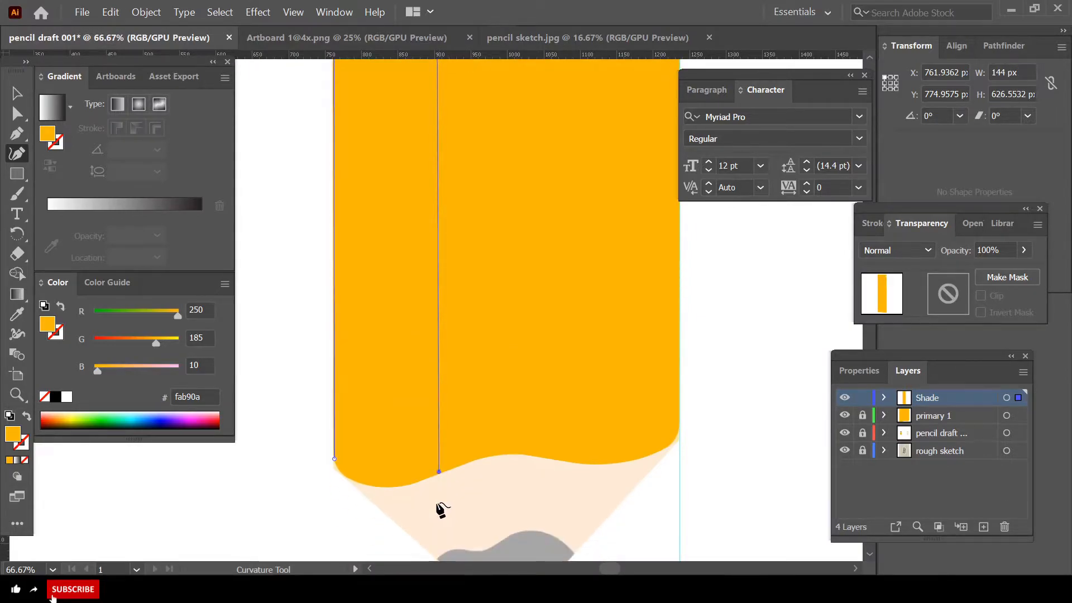
- Trace the strip's curved bottom edge along the body's wave and close the shape at its lower-left corner
{"action": "scroll", "coordinate": [434, 472], "scroll_direction": "up", "scroll_amount": 2}
{"action": "scroll", "coordinate": [445, 469], "scroll_direction": "down", "scroll_amount": 1}
{"action": "double_click", "coordinate": [443, 468]}
{"action": "left_click", "coordinate": [380, 490]}
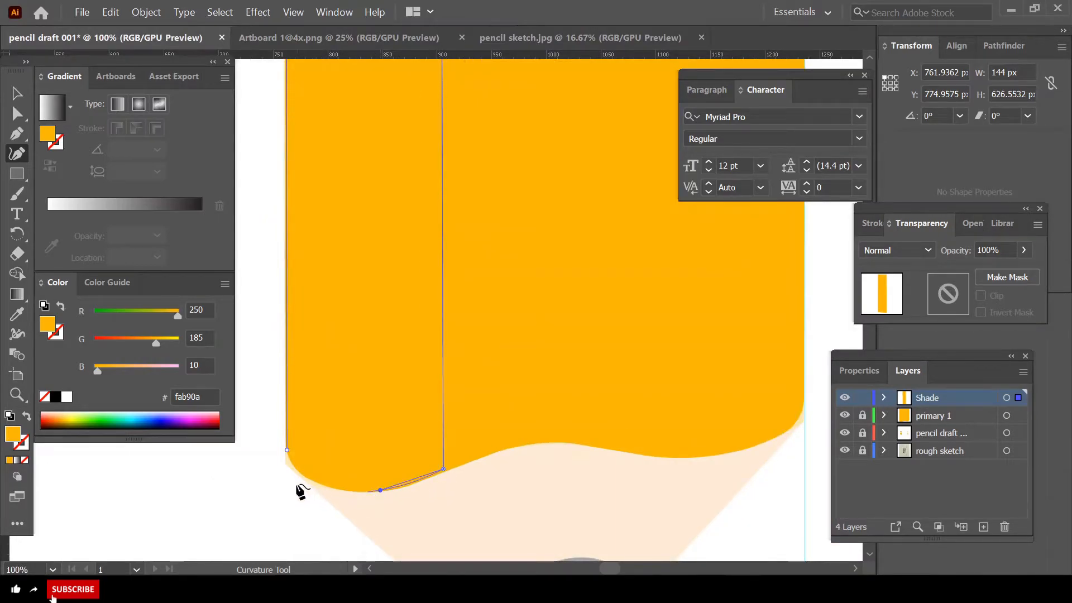
{"action": "left_click", "coordinate": [297, 471]}
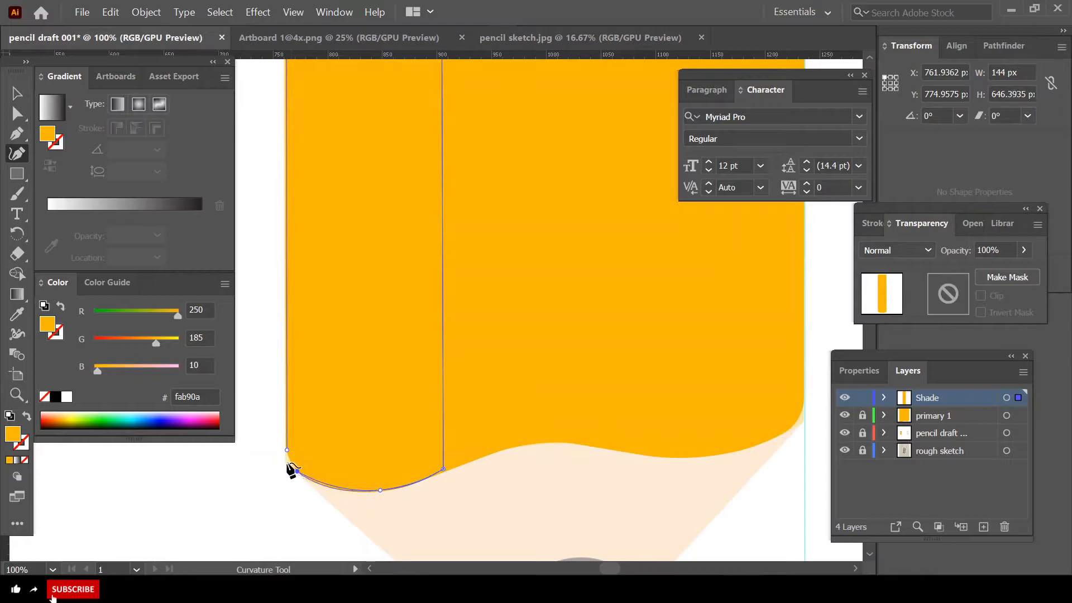
{"action": "left_click", "coordinate": [288, 463]}
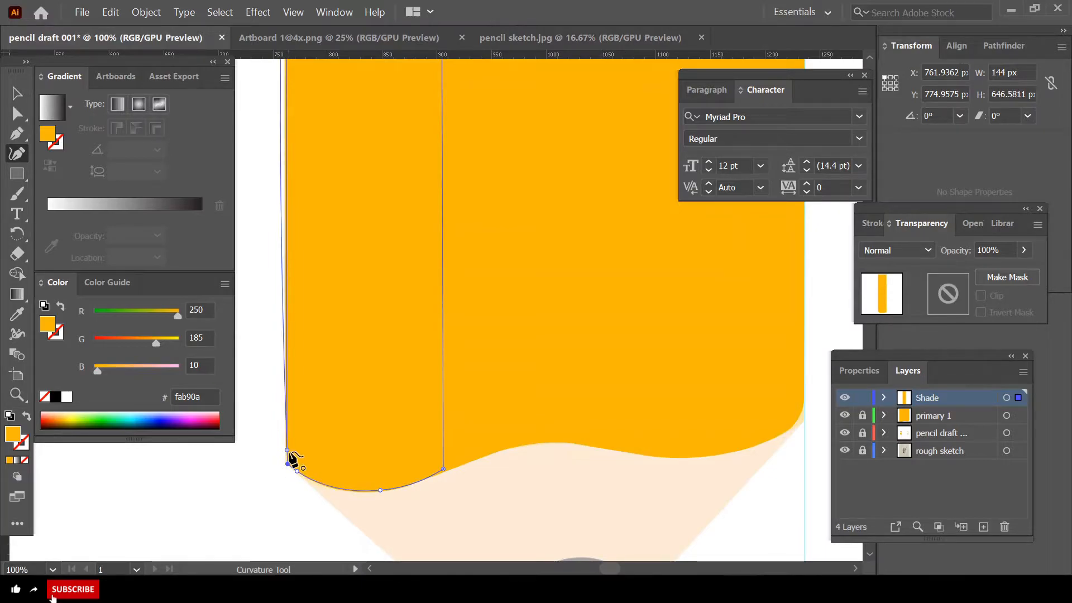
{"action": "double_click", "coordinate": [287, 450]}
{"action": "scroll", "coordinate": [390, 448], "scroll_direction": "down", "scroll_amount": 2}
{"action": "scroll", "coordinate": [415, 501], "scroll_direction": "down", "scroll_amount": 1}
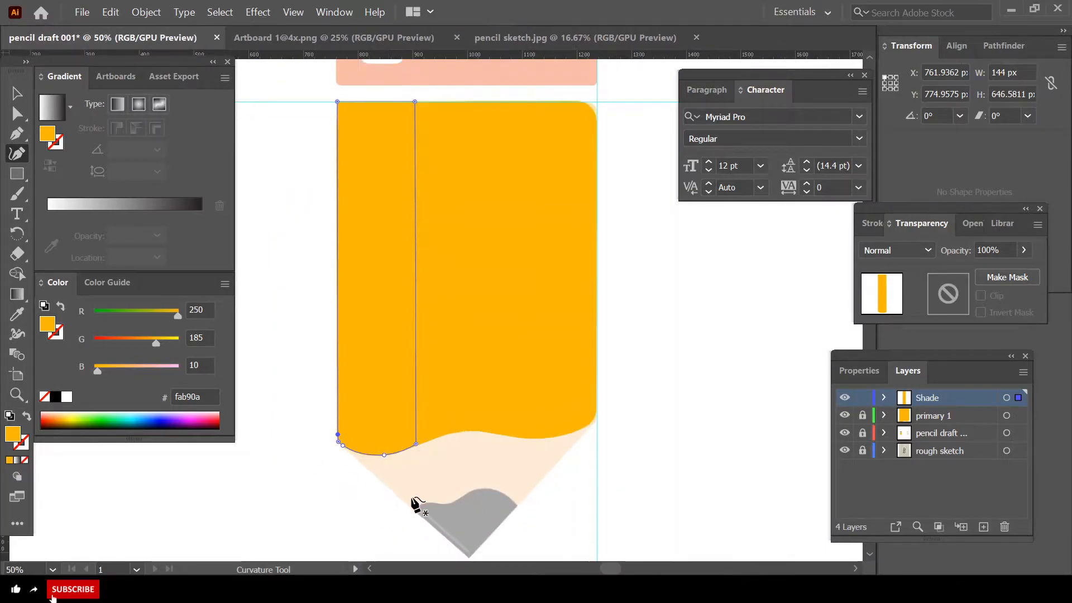
- Refine the strip's bottom edge by adjusting its lower-right corner and lowest curve point and adding a point between them
{"action": "scroll", "coordinate": [377, 452], "scroll_direction": "up", "scroll_amount": 2}
{"action": "scroll", "coordinate": [382, 458], "scroll_direction": "up", "scroll_amount": 4}
{"action": "scroll", "coordinate": [483, 479], "scroll_direction": "down", "scroll_amount": 2}
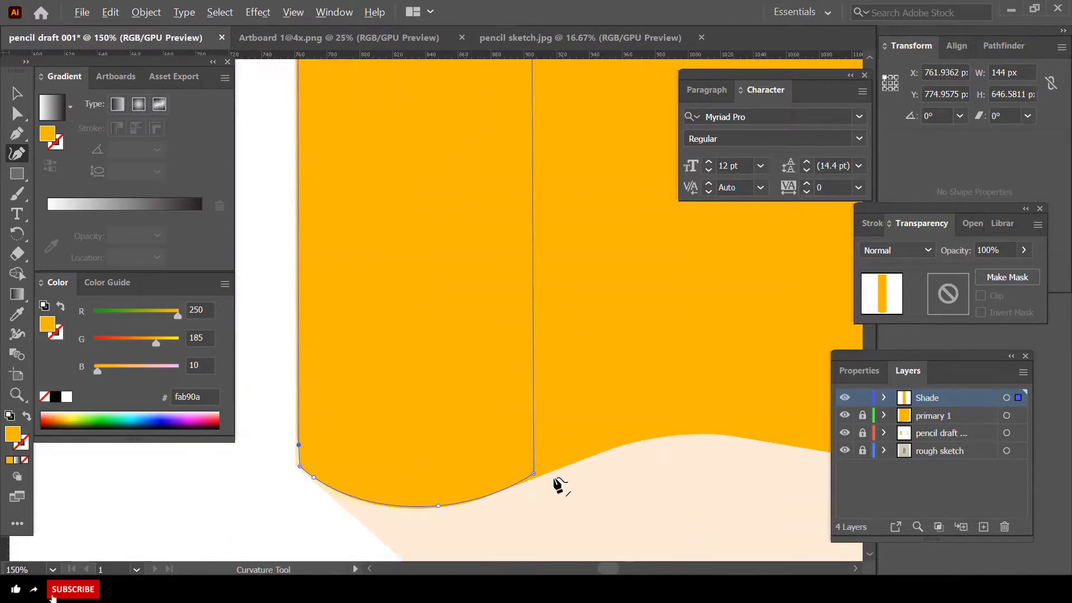
{"action": "scroll", "coordinate": [553, 481], "scroll_direction": "up", "scroll_amount": 2}
{"action": "left_click_drag", "start_coordinate": [513, 469], "coordinate": [515, 477]}
{"action": "scroll", "coordinate": [438, 508], "scroll_direction": "down", "scroll_amount": 1}
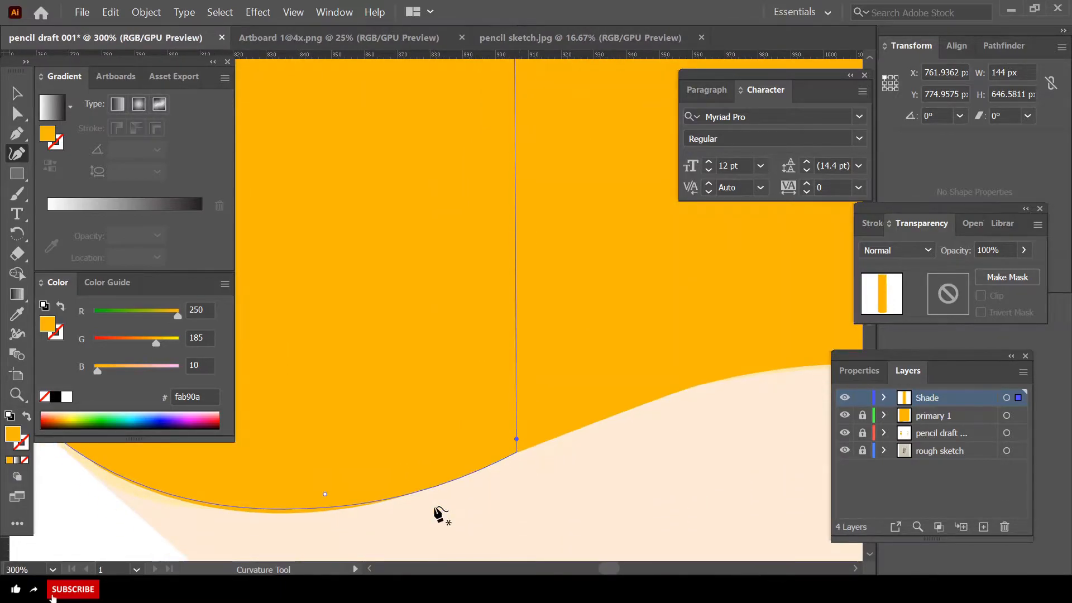
{"action": "left_click_drag", "start_coordinate": [324, 521], "coordinate": [311, 526]}
{"action": "left_click", "coordinate": [418, 506]}
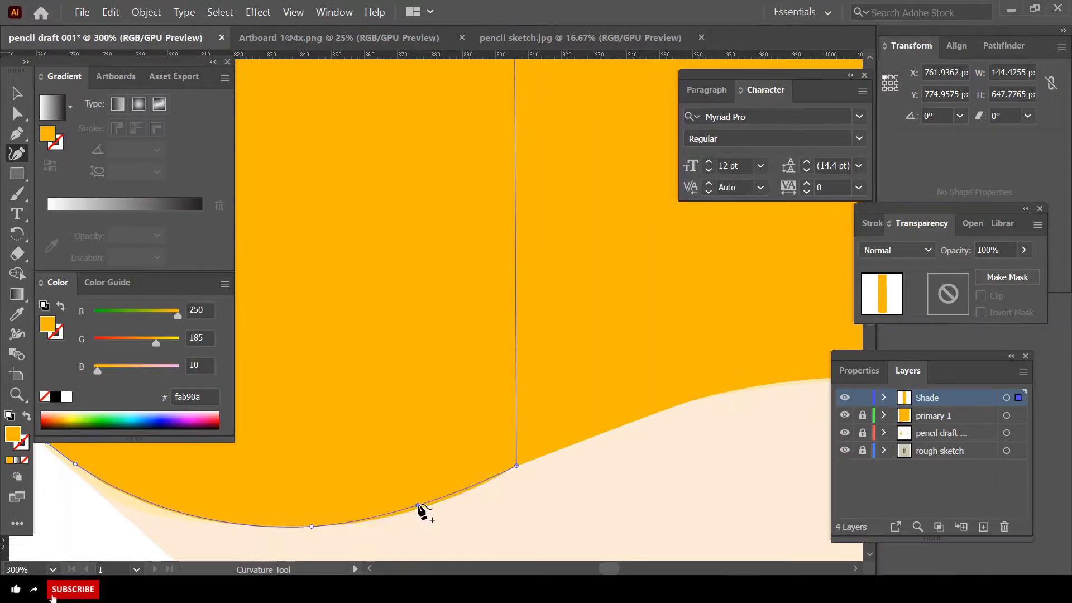
- Place a vertical guide along the pencil body's left edge, at about X 763 px
{"action": "scroll", "coordinate": [420, 511], "scroll_direction": "down", "scroll_amount": 5}
{"action": "scroll", "coordinate": [391, 469], "scroll_direction": "up", "scroll_amount": 2}
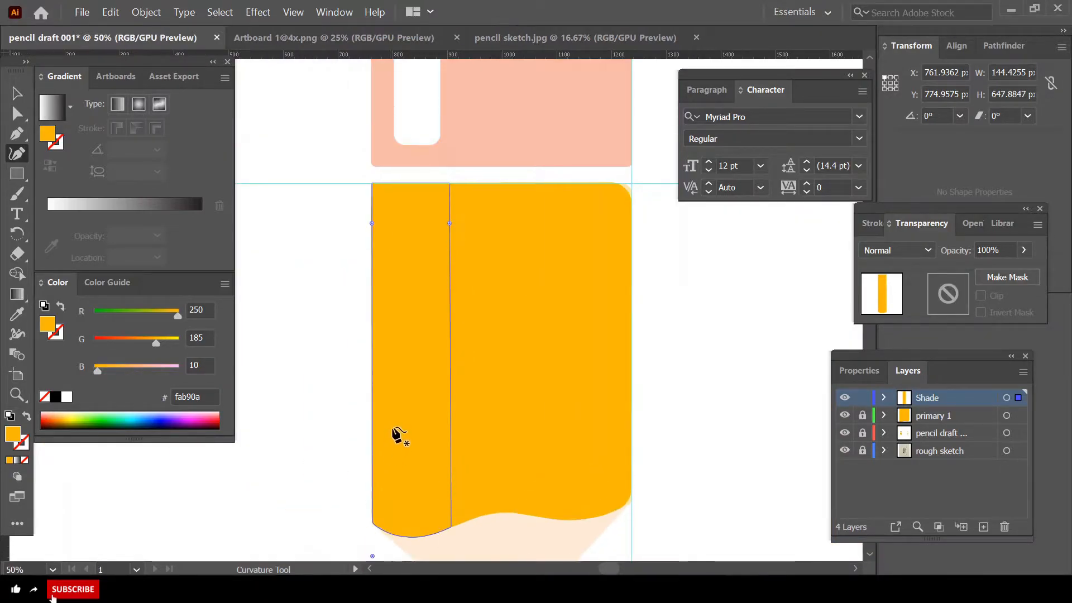
{"action": "scroll", "coordinate": [428, 241], "scroll_direction": "up", "scroll_amount": 2}
{"action": "scroll", "coordinate": [430, 240], "scroll_direction": "down", "scroll_amount": 2}
{"action": "scroll", "coordinate": [431, 242], "scroll_direction": "up", "scroll_amount": 2}
{"action": "scroll", "coordinate": [404, 268], "scroll_direction": "down", "scroll_amount": 1}
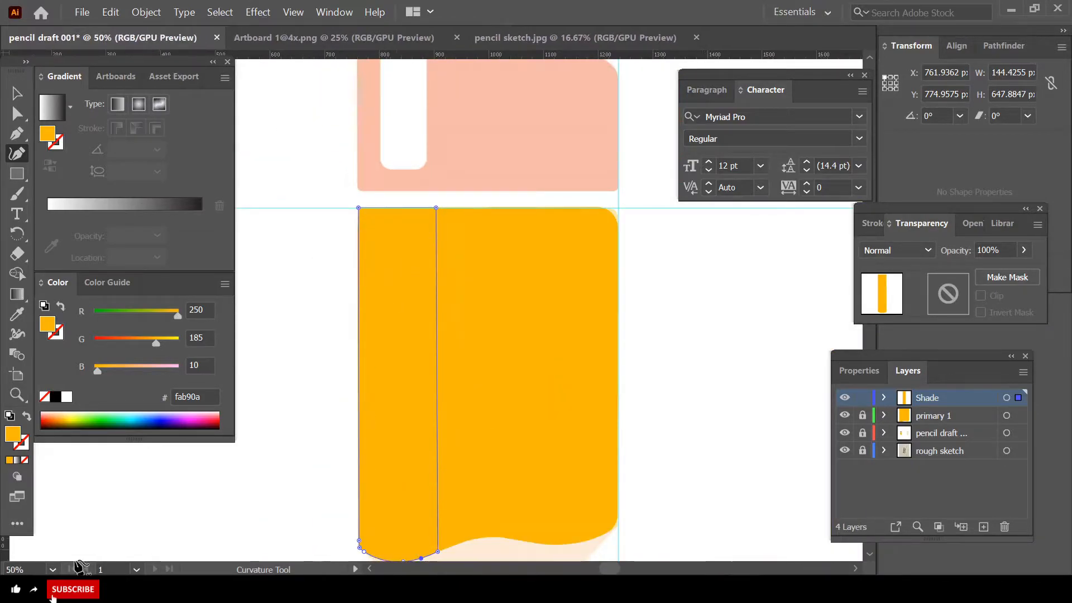
{"action": "left_click_drag", "start_coordinate": [4, 557], "coordinate": [356, 521]}
{"action": "scroll", "coordinate": [371, 249], "scroll_direction": "up", "scroll_amount": 2}
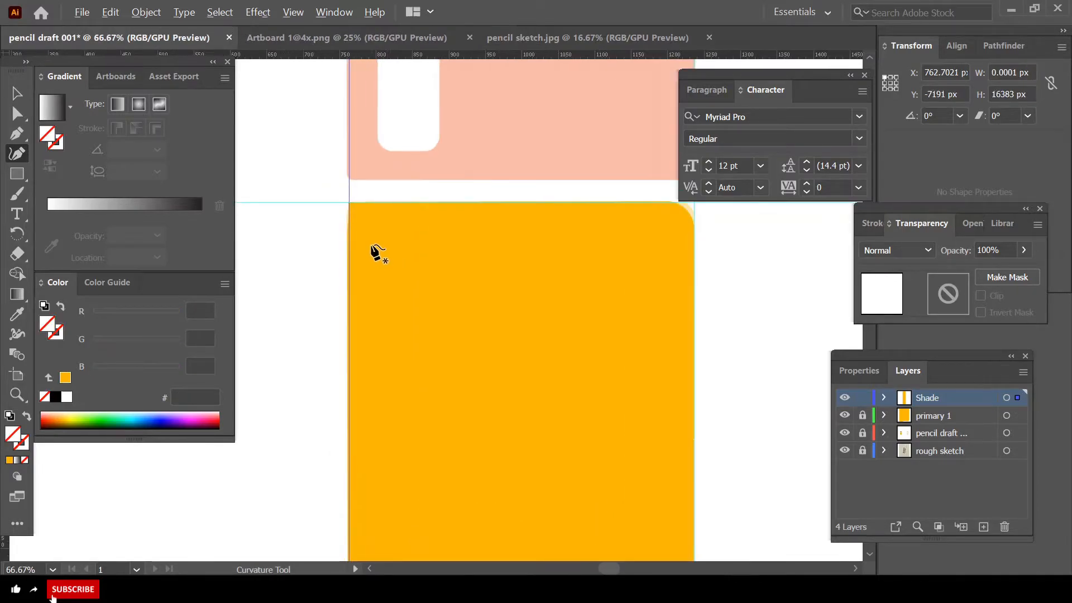
{"action": "scroll", "coordinate": [375, 250], "scroll_direction": "up", "scroll_amount": 2}
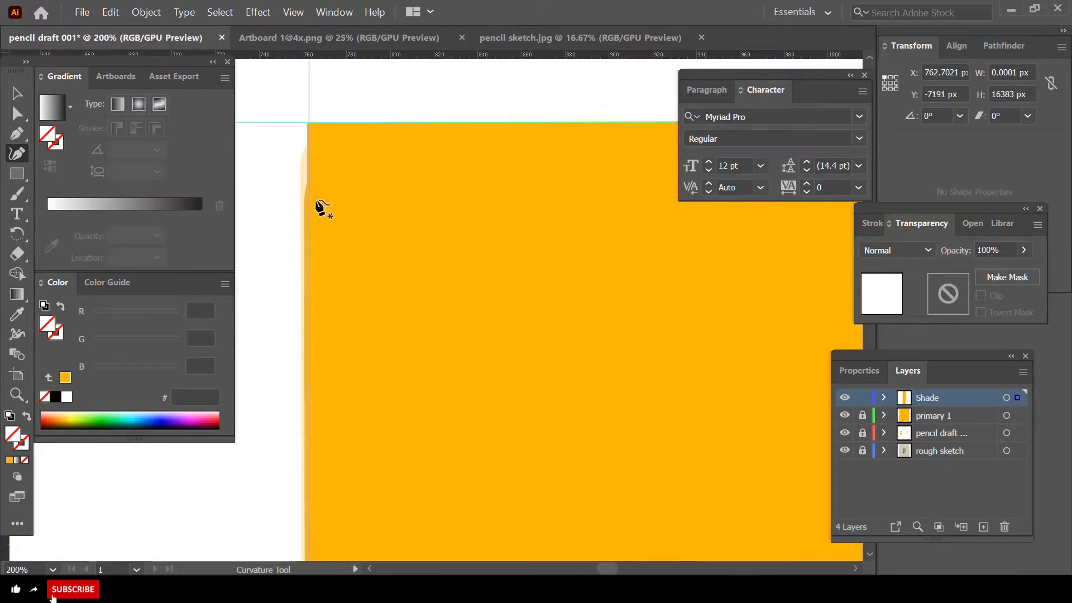
- Nudge the shade strip to about X 761 px, Y 776 px along the body's left edge, and deselect it
{"action": "left_click", "coordinate": [17, 93]}
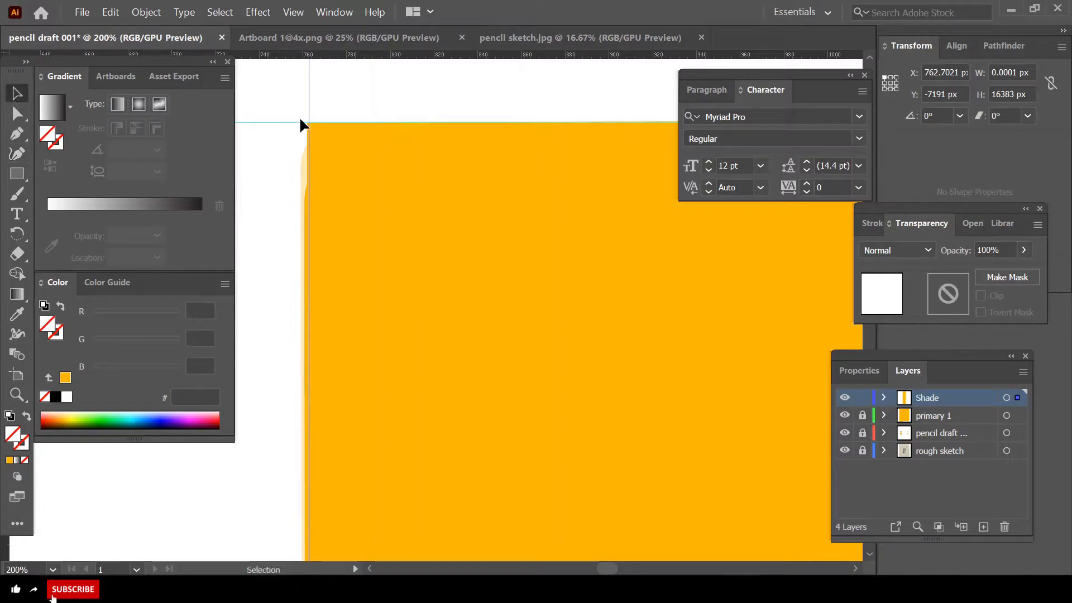
{"action": "scroll", "coordinate": [371, 297], "scroll_direction": "down", "scroll_amount": 2}
{"action": "scroll", "coordinate": [370, 304], "scroll_direction": "down", "scroll_amount": 3}
{"action": "scroll", "coordinate": [370, 313], "scroll_direction": "up", "scroll_amount": 1}
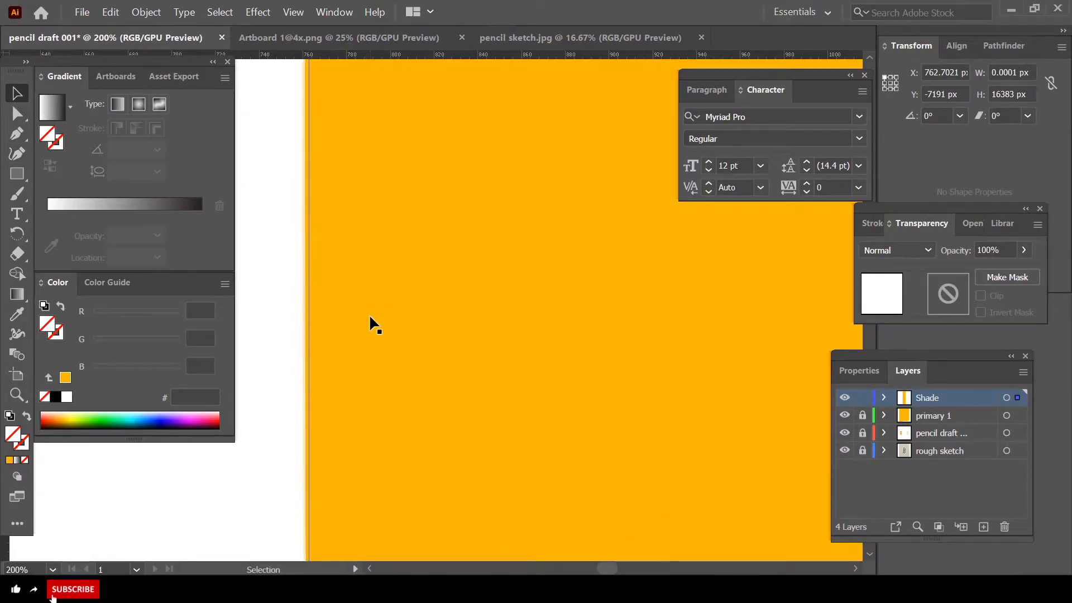
{"action": "scroll", "coordinate": [370, 316], "scroll_direction": "down", "scroll_amount": 3}
{"action": "scroll", "coordinate": [369, 316], "scroll_direction": "up", "scroll_amount": 2}
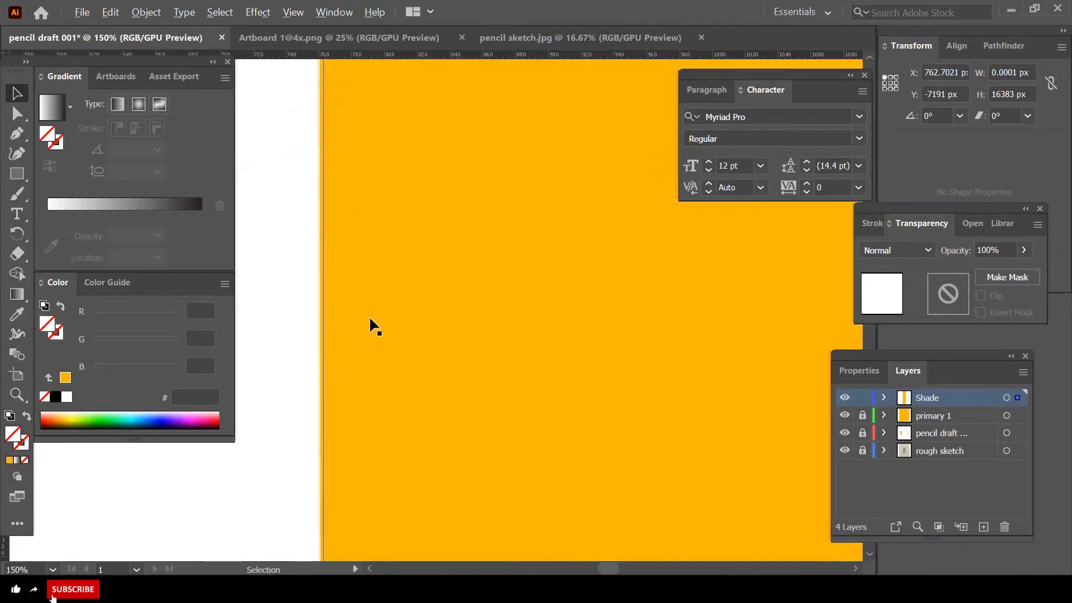
{"action": "left_click", "coordinate": [362, 313]}
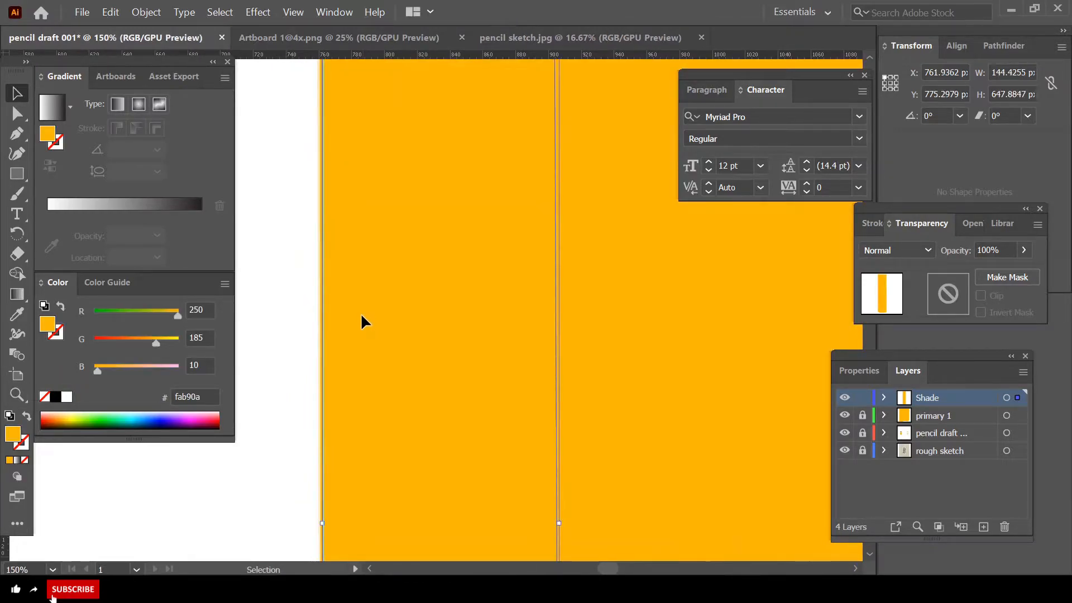
{"action": "scroll", "coordinate": [466, 391], "scroll_direction": "down", "scroll_amount": 5}
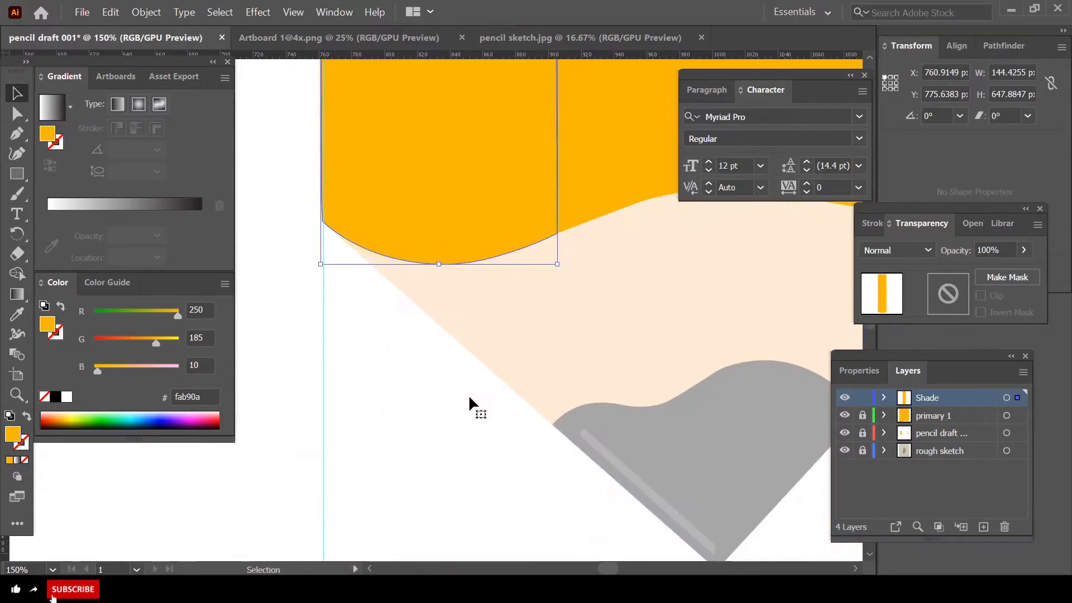
{"action": "left_click", "coordinate": [433, 318]}
- Reselect the shade strip and move its lower-right corner point onto the body's wavy bottom edge with the Curvature tool
{"action": "scroll", "coordinate": [564, 239], "scroll_direction": "up", "scroll_amount": 3}
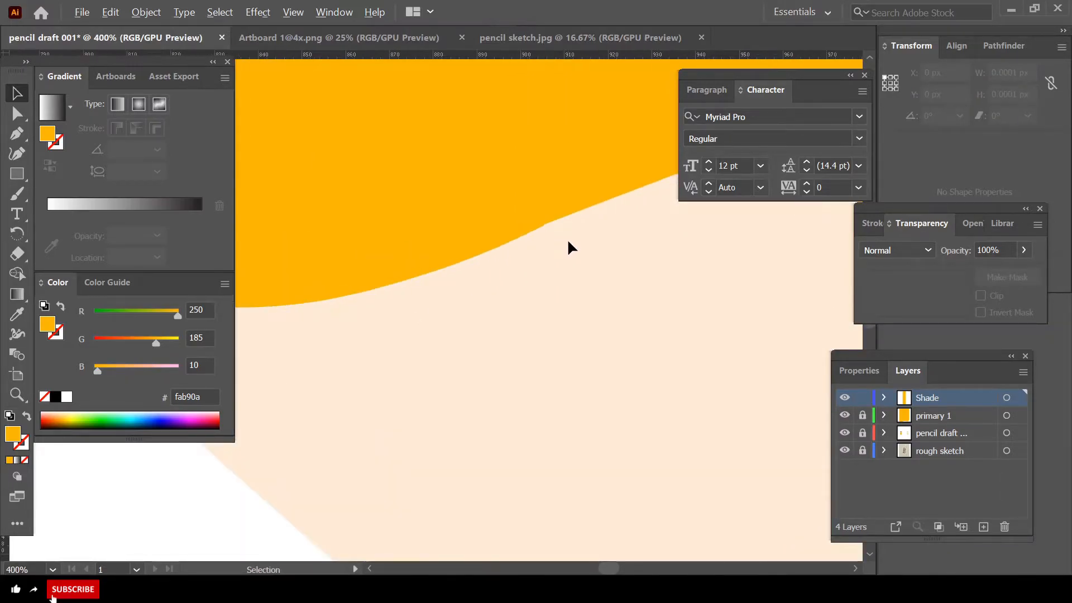
{"action": "left_click", "coordinate": [522, 229]}
{"action": "scroll", "coordinate": [481, 231], "scroll_direction": "down", "scroll_amount": 2}
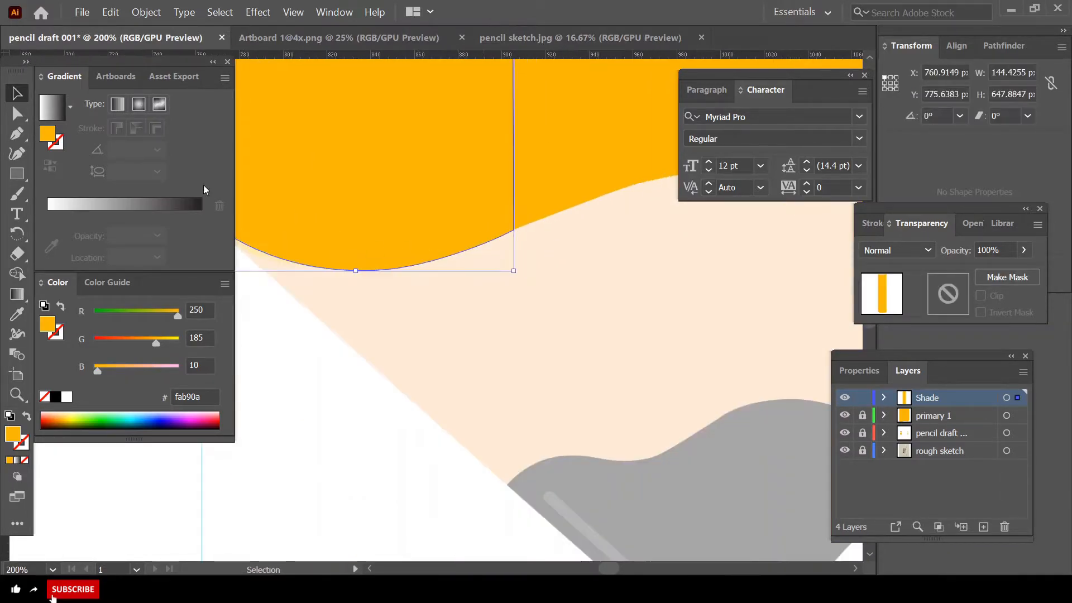
{"action": "left_click", "coordinate": [28, 148]}
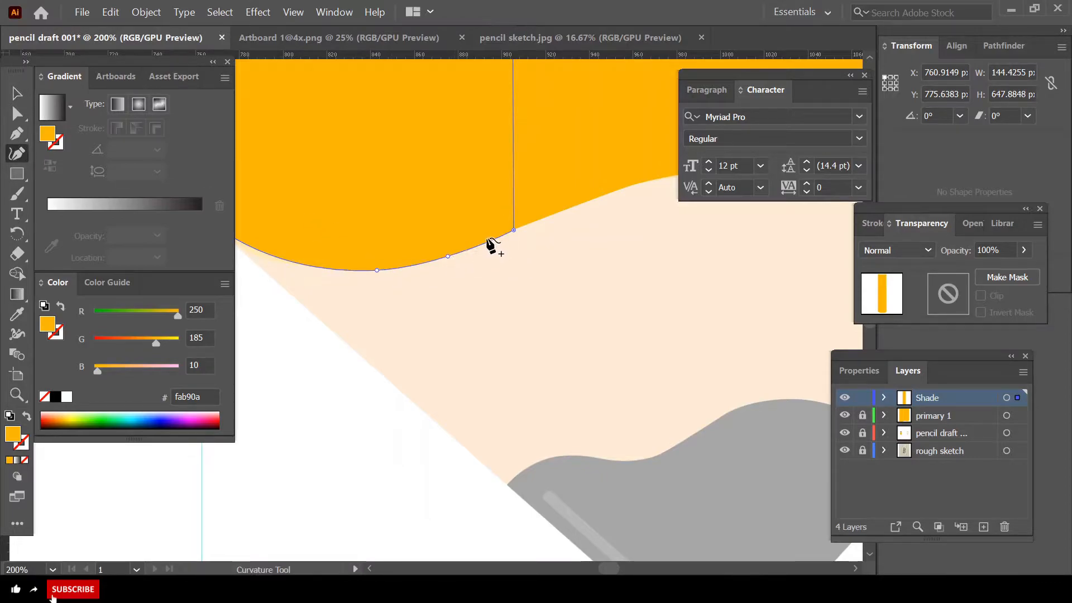
{"action": "scroll", "coordinate": [491, 245], "scroll_direction": "up", "scroll_amount": 3}
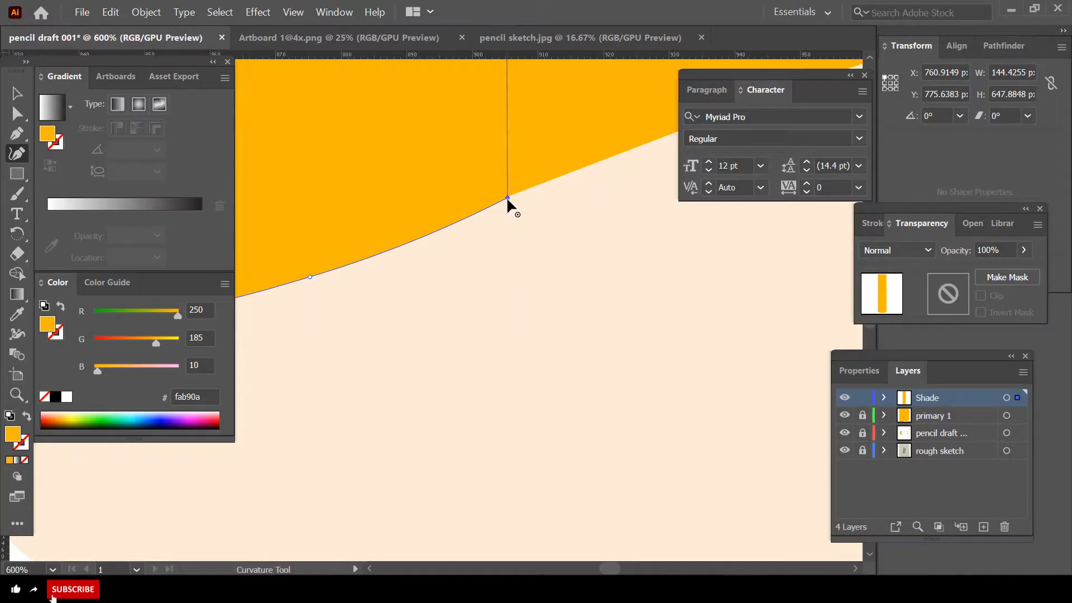
{"action": "left_click_drag", "start_coordinate": [507, 193], "coordinate": [507, 195]}
{"action": "scroll", "coordinate": [493, 244], "scroll_direction": "down", "scroll_amount": 1}
{"action": "scroll", "coordinate": [486, 269], "scroll_direction": "left", "scroll_amount": 5}
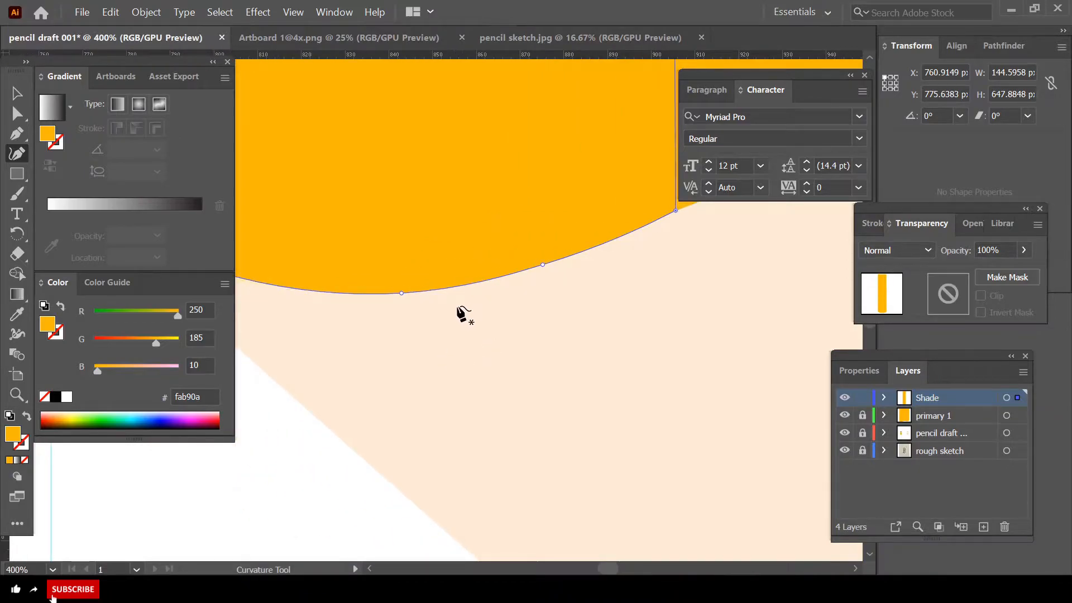
- Fine-tune the two curve points on the shade strip's bottom edge to follow the body's wave, and return to the Selection tool
{"action": "left_click_drag", "start_coordinate": [402, 293], "coordinate": [390, 289]}
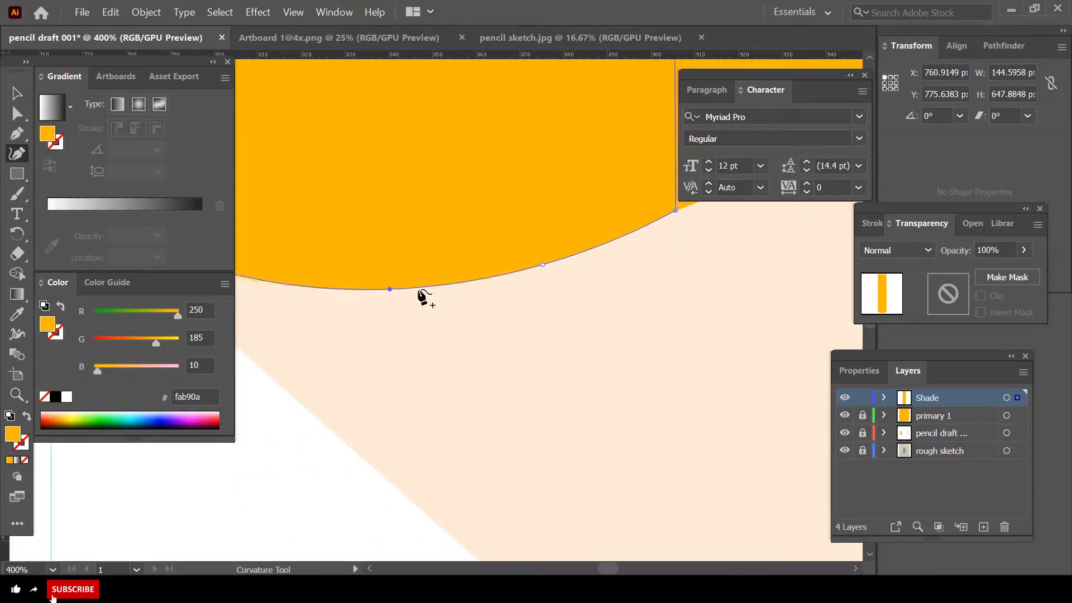
{"action": "left_click", "coordinate": [532, 264]}
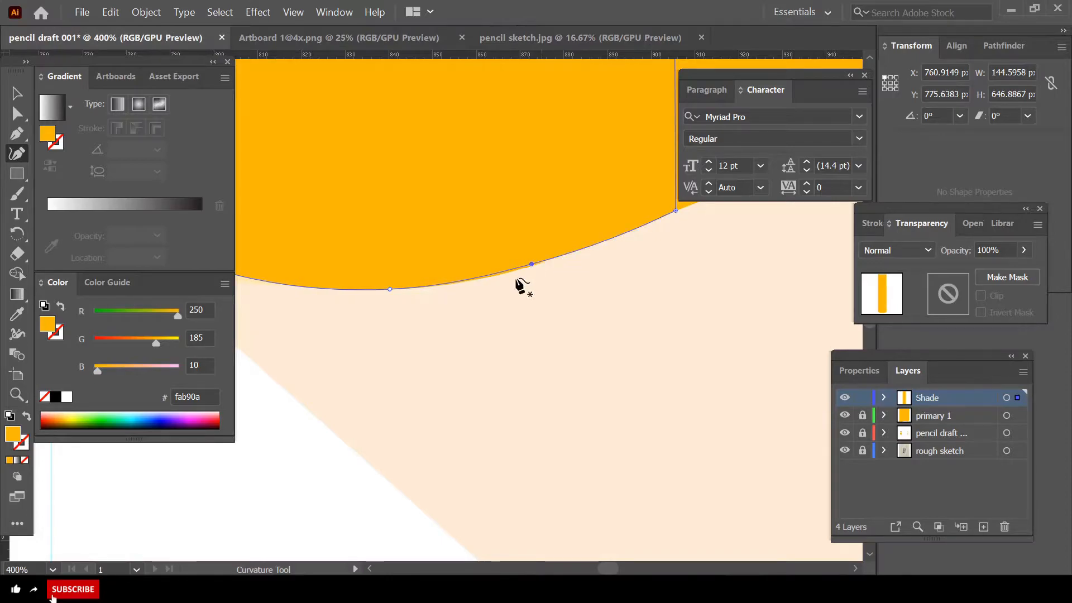
{"action": "scroll", "coordinate": [530, 271], "scroll_direction": "up", "scroll_amount": 2}
{"action": "left_click_drag", "start_coordinate": [533, 253], "coordinate": [531, 258]}
{"action": "scroll", "coordinate": [530, 265], "scroll_direction": "down", "scroll_amount": 3}
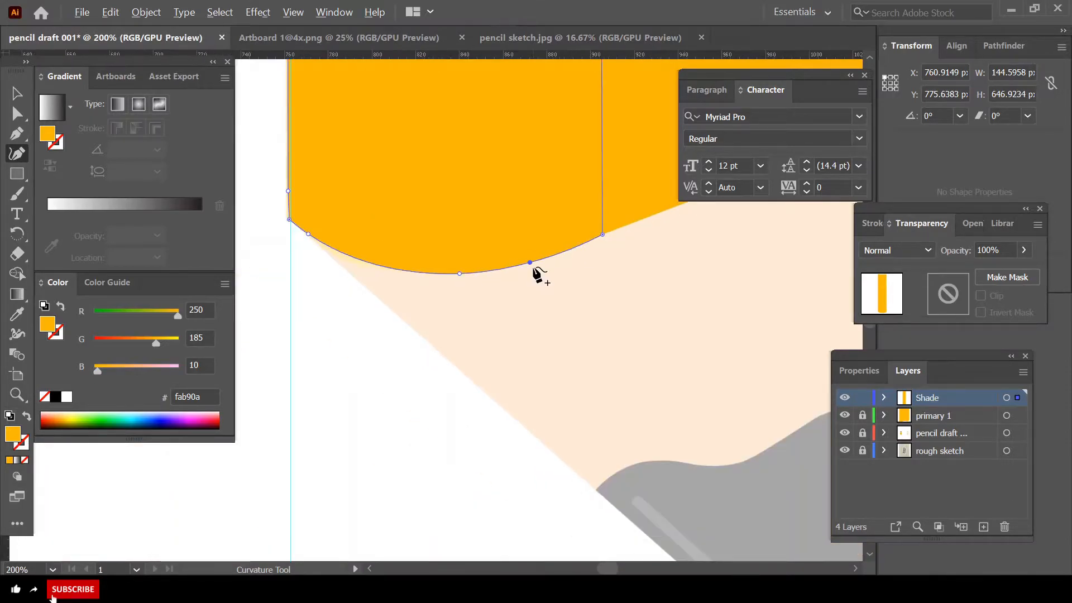
{"action": "left_click", "coordinate": [16, 93]}
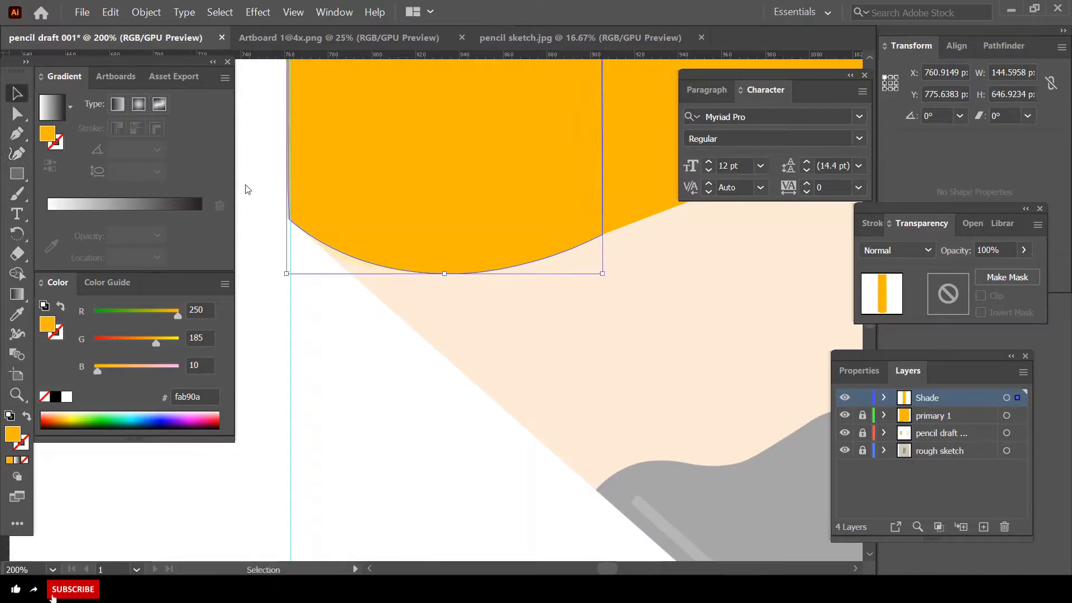
- Move the shade strip's lower-left corner point onto the body's corner with the Curvature tool, and deselect the strip
{"action": "left_click", "coordinate": [287, 339]}
{"action": "scroll", "coordinate": [283, 251], "scroll_direction": "up", "scroll_amount": 3}
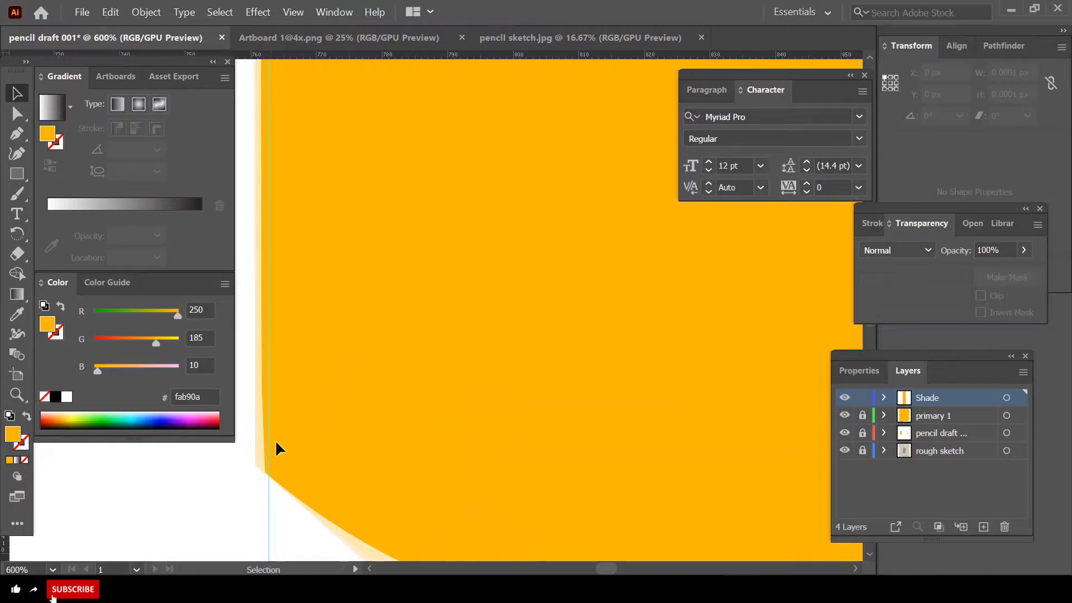
{"action": "left_click", "coordinate": [276, 440]}
{"action": "left_click", "coordinate": [16, 153]}
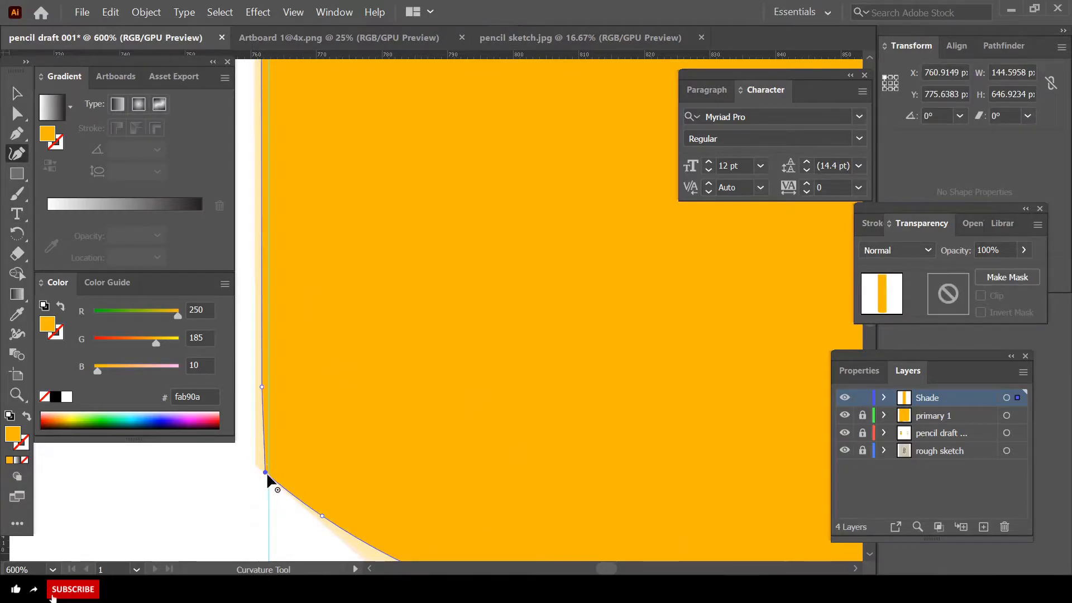
{"action": "left_click_drag", "start_coordinate": [266, 472], "coordinate": [262, 466]}
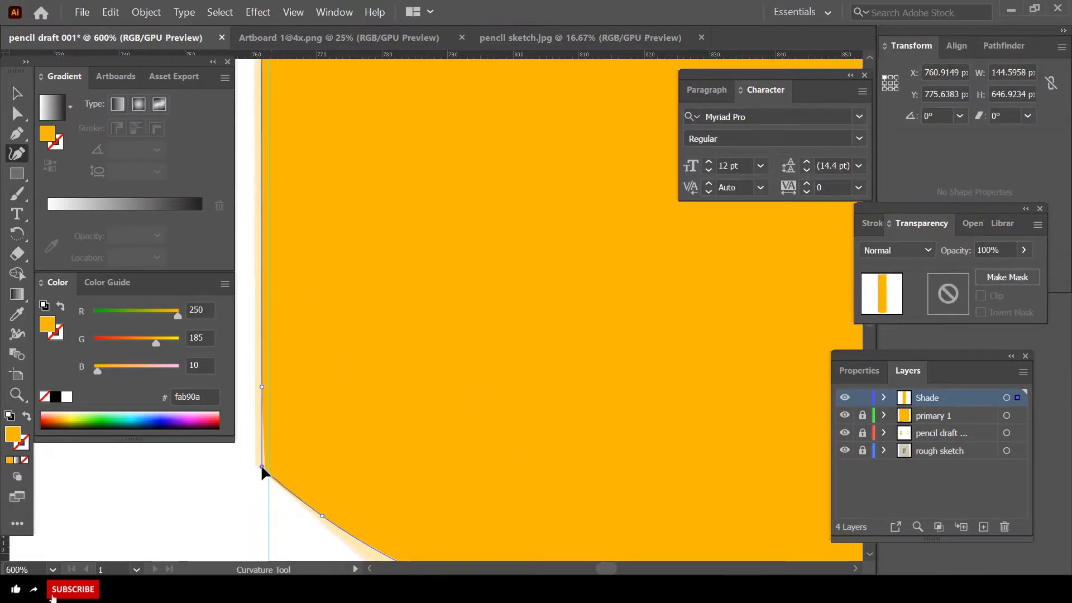
{"action": "left_click", "coordinate": [14, 87]}
{"action": "left_click", "coordinate": [220, 519]}
- Recolour the shade strip with the lighter yellow ffc426 sampled from the reference pencil's highlight, and deselect it
{"action": "scroll", "coordinate": [474, 441], "scroll_direction": "down", "scroll_amount": 6}
{"action": "left_click", "coordinate": [567, 367]}
{"action": "scroll", "coordinate": [567, 366], "scroll_direction": "down", "scroll_amount": 3}
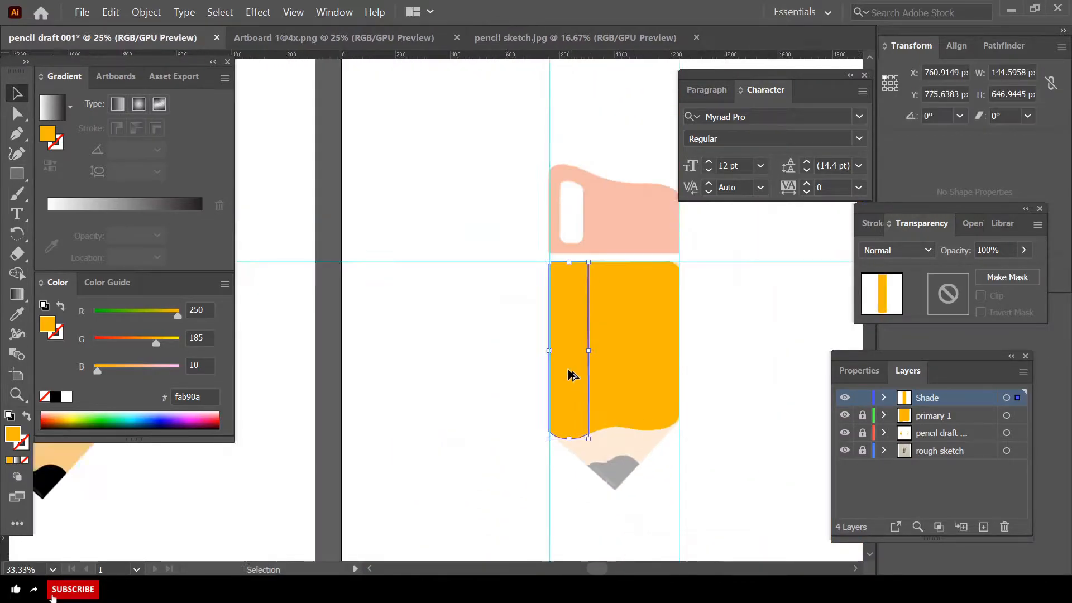
{"action": "left_click", "coordinate": [17, 315]}
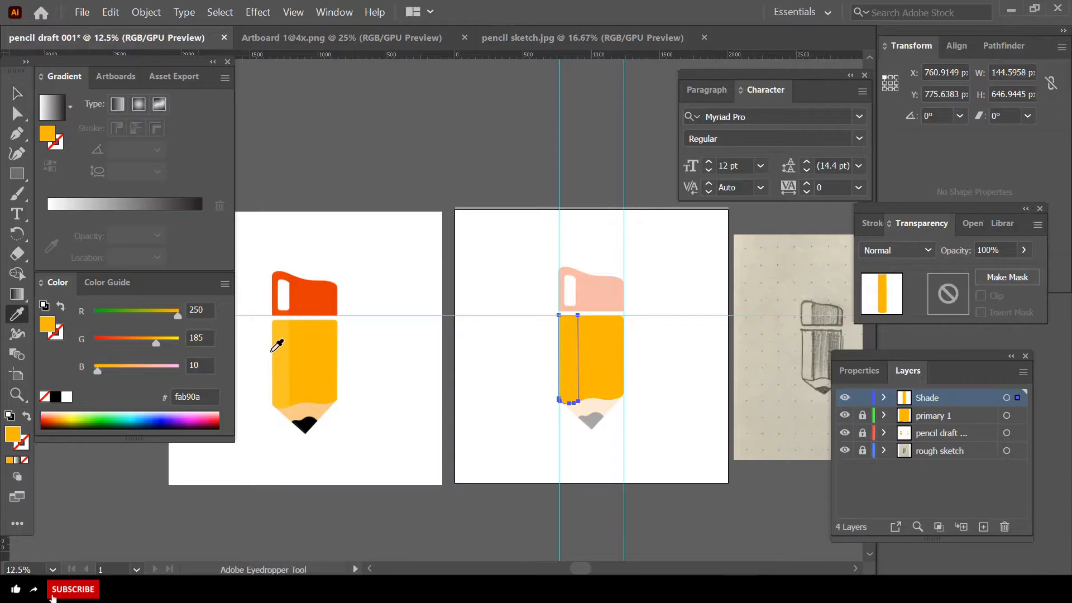
{"action": "left_click", "coordinate": [283, 352]}
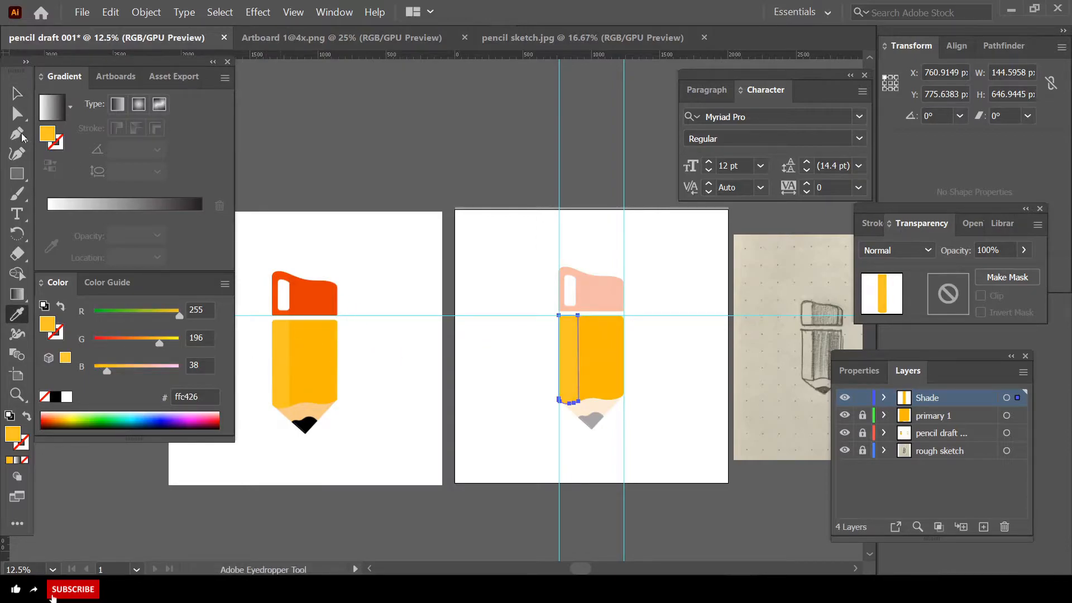
{"action": "left_click", "coordinate": [18, 97]}
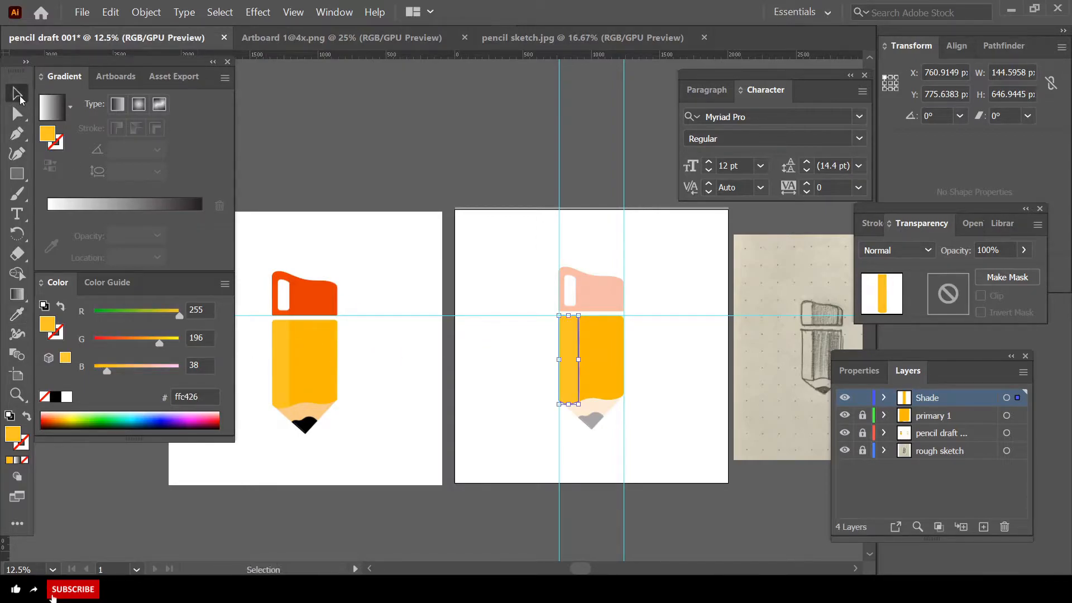
{"action": "left_click", "coordinate": [410, 153]}
- Compare the redrawn pencil body and its shade strip with the coloured reference pencil
{"action": "scroll", "coordinate": [544, 319], "scroll_direction": "up", "scroll_amount": 2}
{"action": "scroll", "coordinate": [637, 408], "scroll_direction": "down", "scroll_amount": 1}
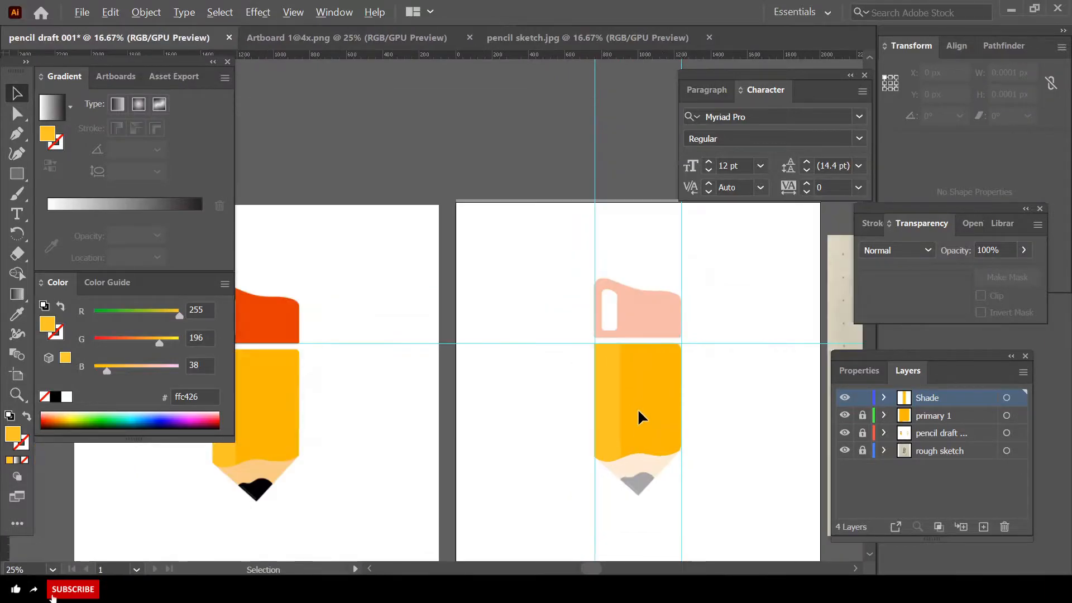
{"action": "scroll", "coordinate": [622, 420], "scroll_direction": "down", "scroll_amount": 1}
{"action": "scroll", "coordinate": [622, 420], "scroll_direction": "down", "scroll_amount": 1}
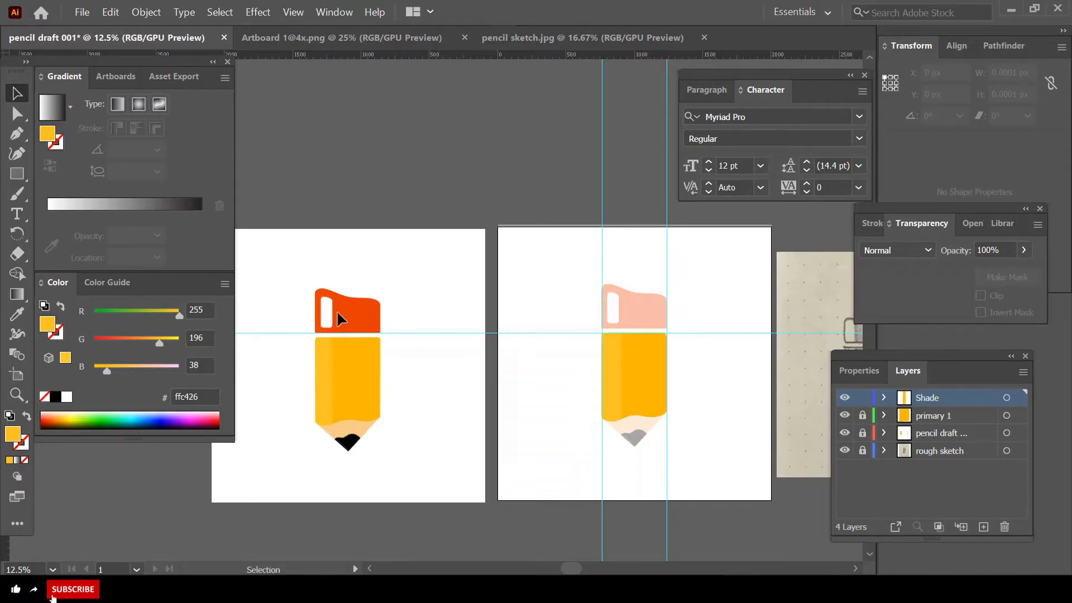
{"action": "scroll", "coordinate": [339, 310], "scroll_direction": "up", "scroll_amount": 2}
{"action": "scroll", "coordinate": [385, 323], "scroll_direction": "down", "scroll_amount": 1}
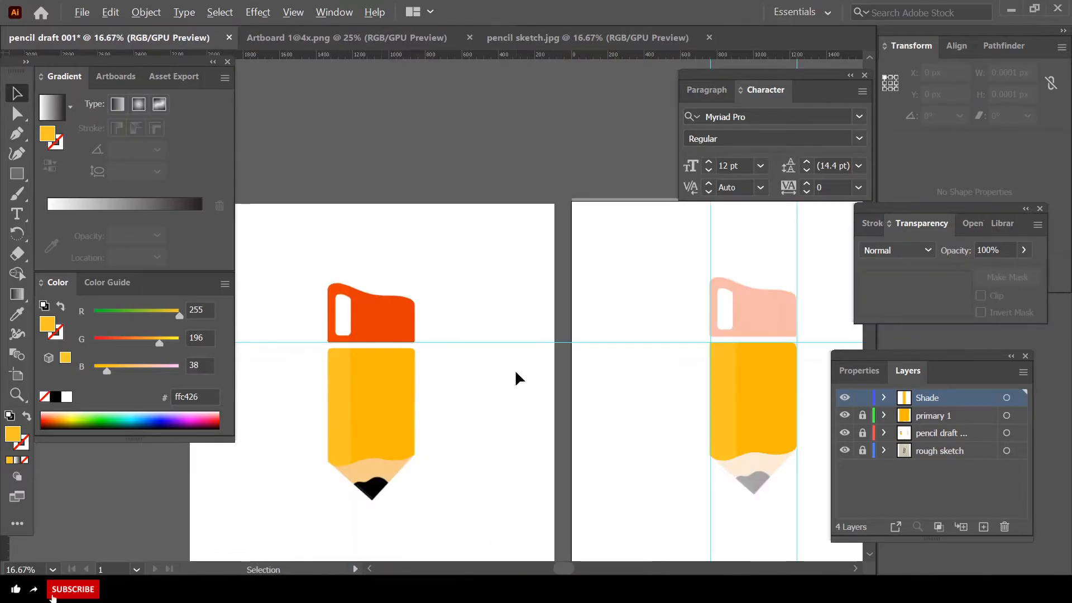
{"action": "scroll", "coordinate": [515, 370], "scroll_direction": "down", "scroll_amount": 1}
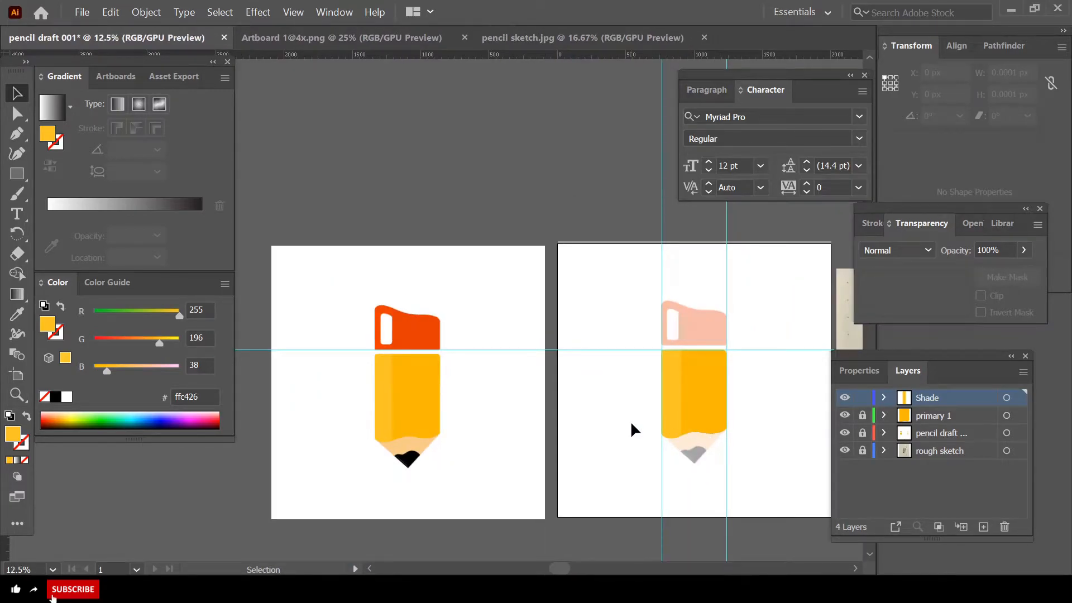
{"action": "scroll", "coordinate": [616, 429], "scroll_direction": "up", "scroll_amount": 2}
{"action": "scroll", "coordinate": [772, 415], "scroll_direction": "down", "scroll_amount": 1}
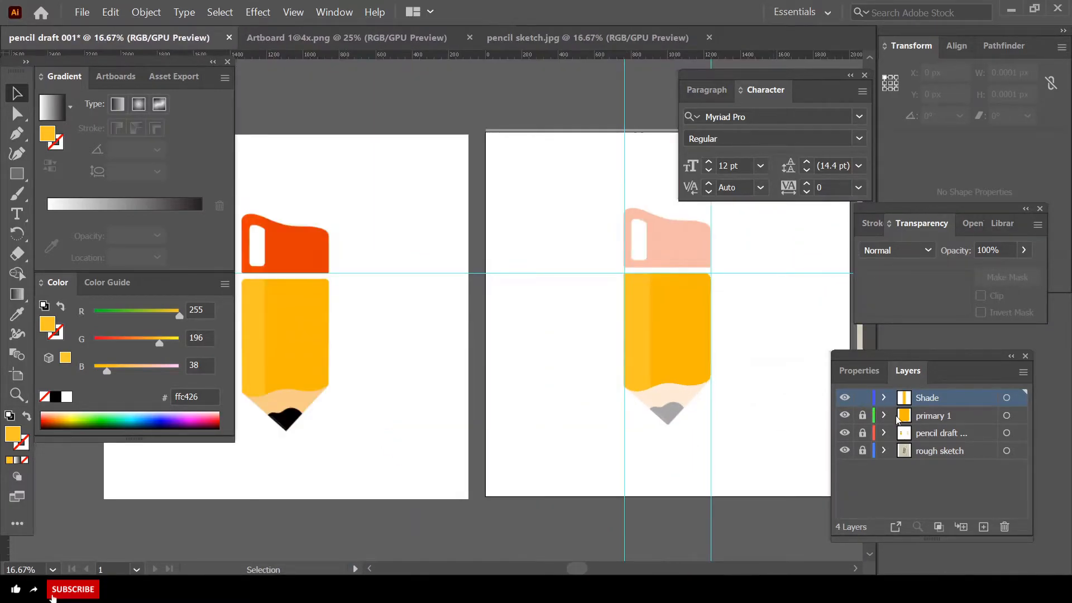
- Create a layer named "top" and place it below the "primary 1" layer
{"action": "left_click", "coordinate": [983, 527]}
{"action": "double_click", "coordinate": [917, 397]}
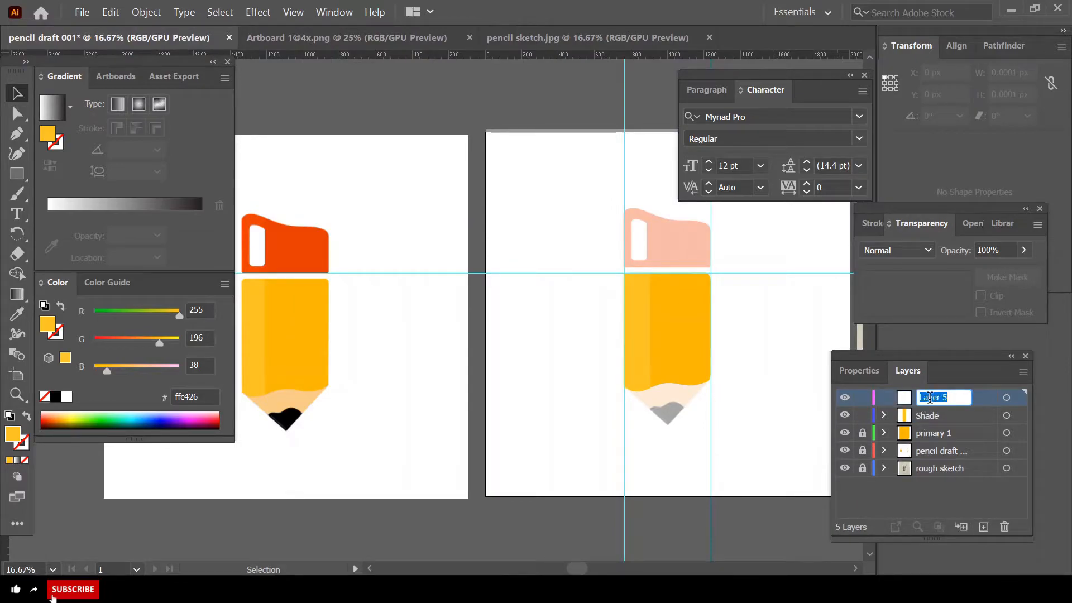
{"action": "left_click", "coordinate": [1006, 496]}
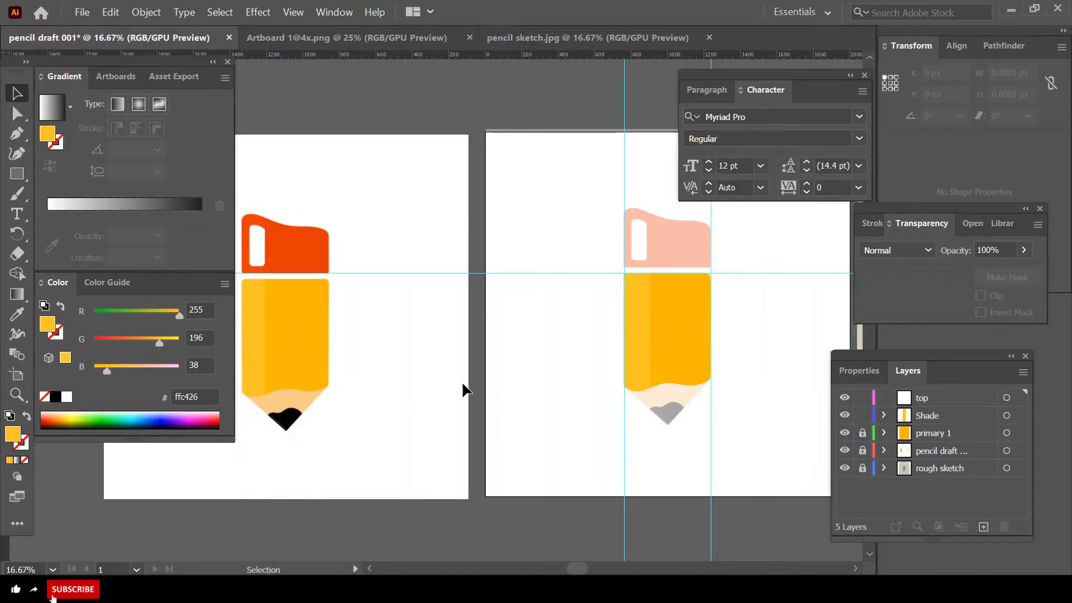
{"action": "scroll", "coordinate": [725, 408], "scroll_direction": "up", "scroll_amount": 4}
{"action": "scroll", "coordinate": [726, 406], "scroll_direction": "up", "scroll_amount": 1}
{"action": "left_click", "coordinate": [934, 398]}
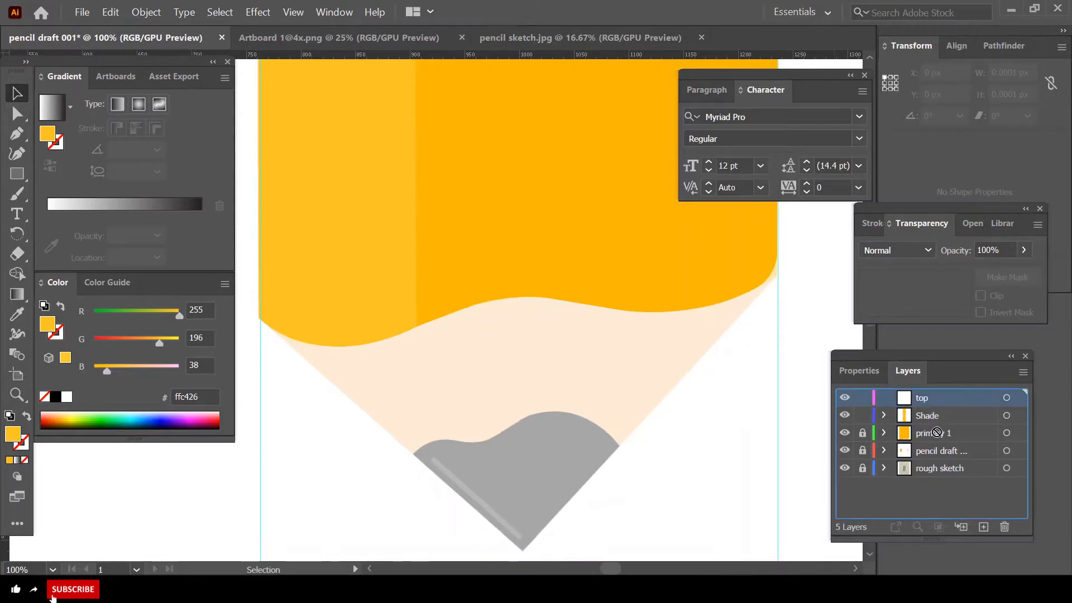
{"action": "left_click_drag", "start_coordinate": [936, 432], "coordinate": [938, 453]}
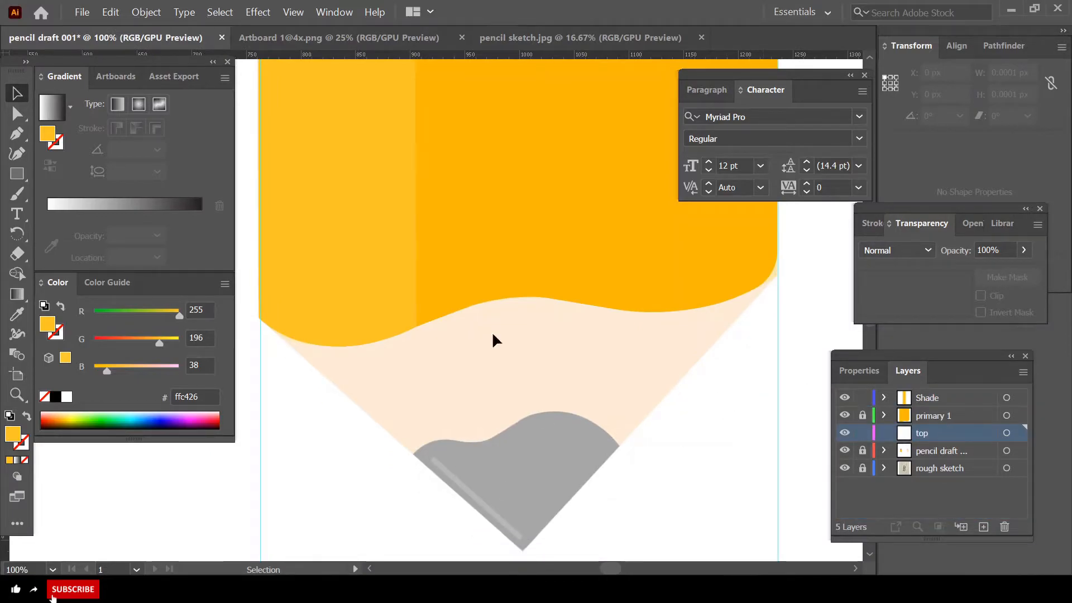
- Trace the pencil's pointed tip on the top layer as a closed Curvature-tool shape, about 473 by 283 px, extending beneath the body
{"action": "left_click", "coordinate": [17, 154]}
{"action": "scroll", "coordinate": [266, 330], "scroll_direction": "up", "scroll_amount": 1}
{"action": "scroll", "coordinate": [347, 321], "scroll_direction": "down", "scroll_amount": 3}
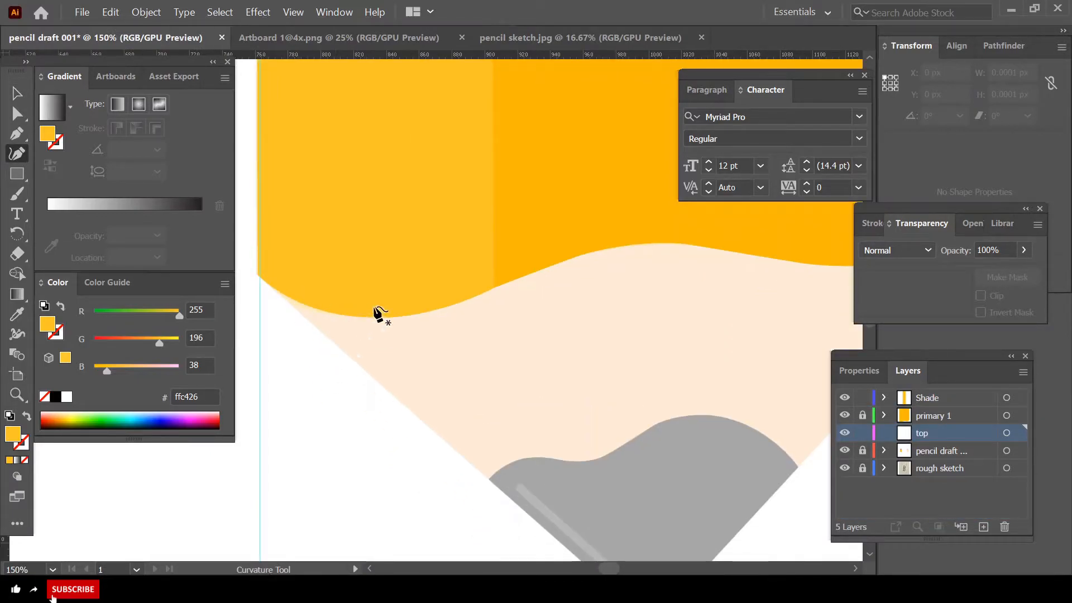
{"action": "scroll", "coordinate": [402, 333], "scroll_direction": "down", "scroll_amount": 1}
{"action": "left_click", "coordinate": [308, 291]}
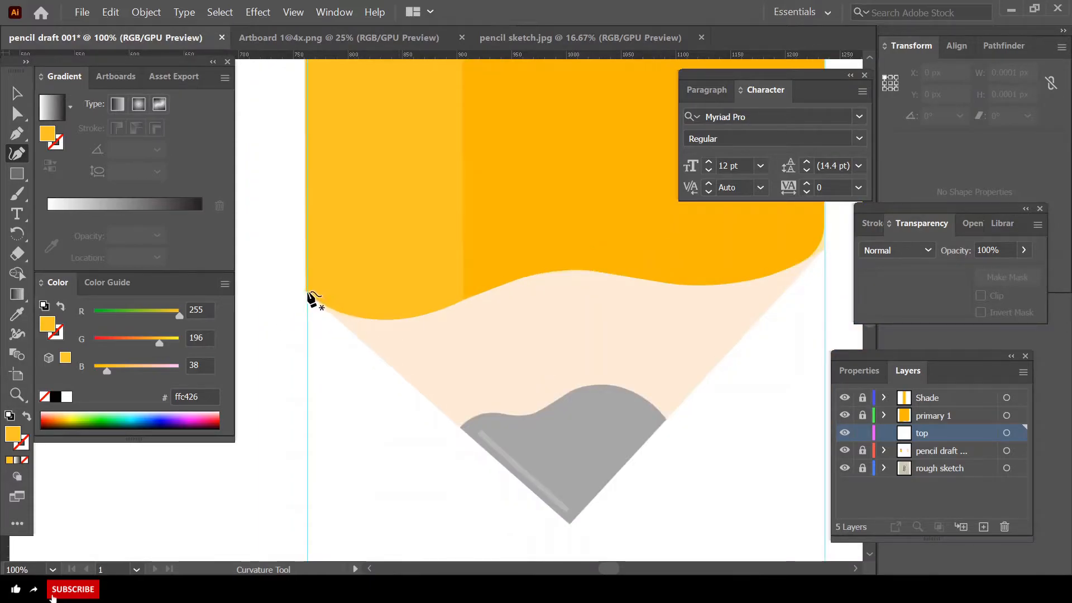
{"action": "left_click", "coordinate": [570, 524]}
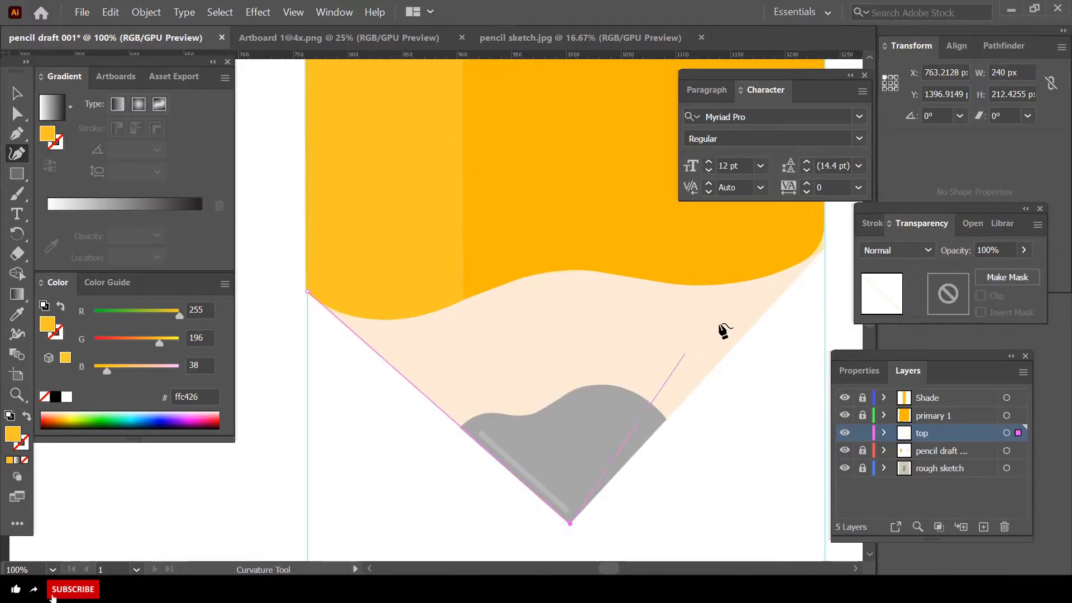
{"action": "left_click", "coordinate": [826, 246]}
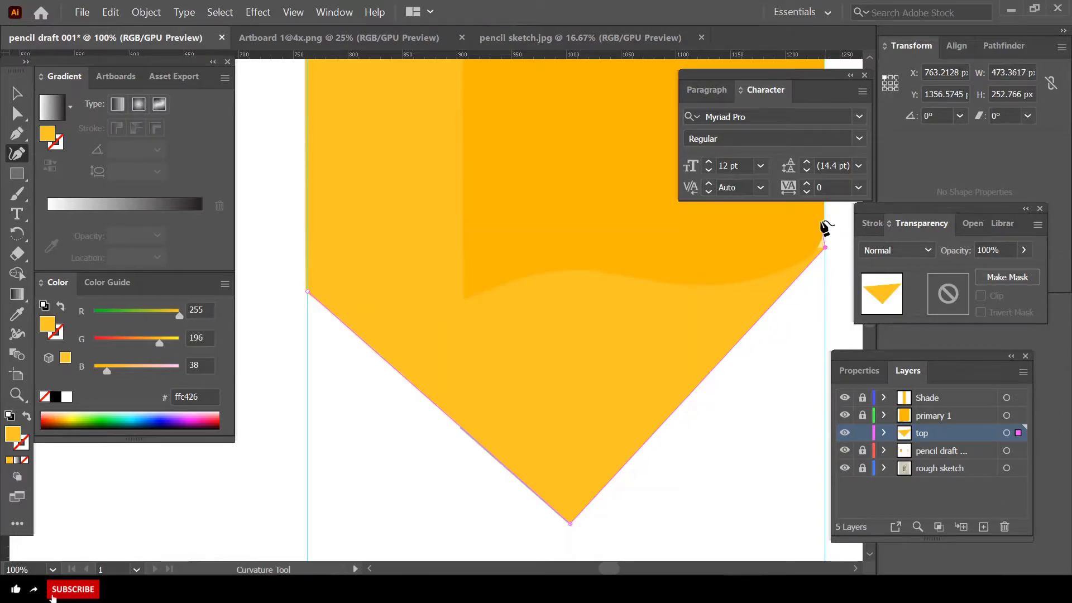
{"action": "left_click", "coordinate": [824, 214]}
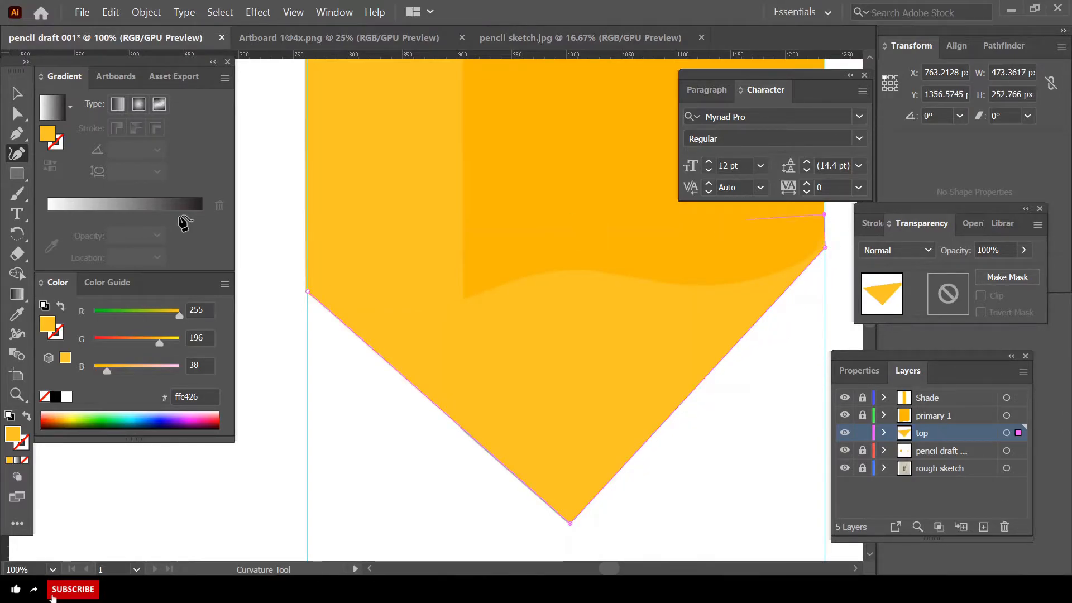
{"action": "left_click", "coordinate": [309, 219]}
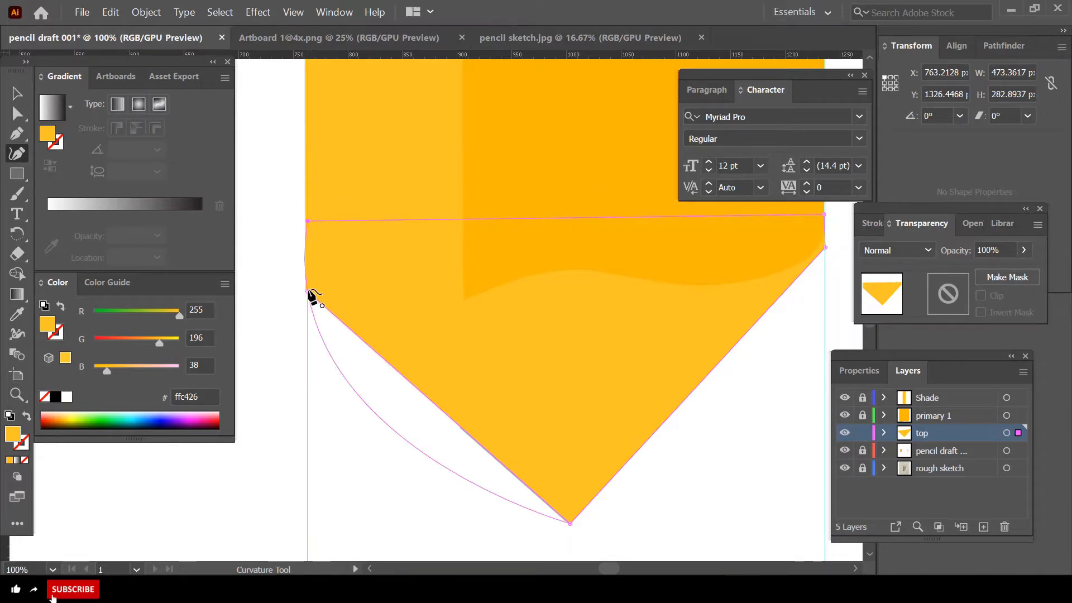
{"action": "left_click", "coordinate": [308, 291]}
- Fill the tip shape with the wood colour f8cb89 sampled from the reference pencil, and deselect it
{"action": "scroll", "coordinate": [383, 311], "scroll_direction": "down", "scroll_amount": 6}
{"action": "left_click_drag", "start_coordinate": [616, 568], "coordinate": [562, 568]}
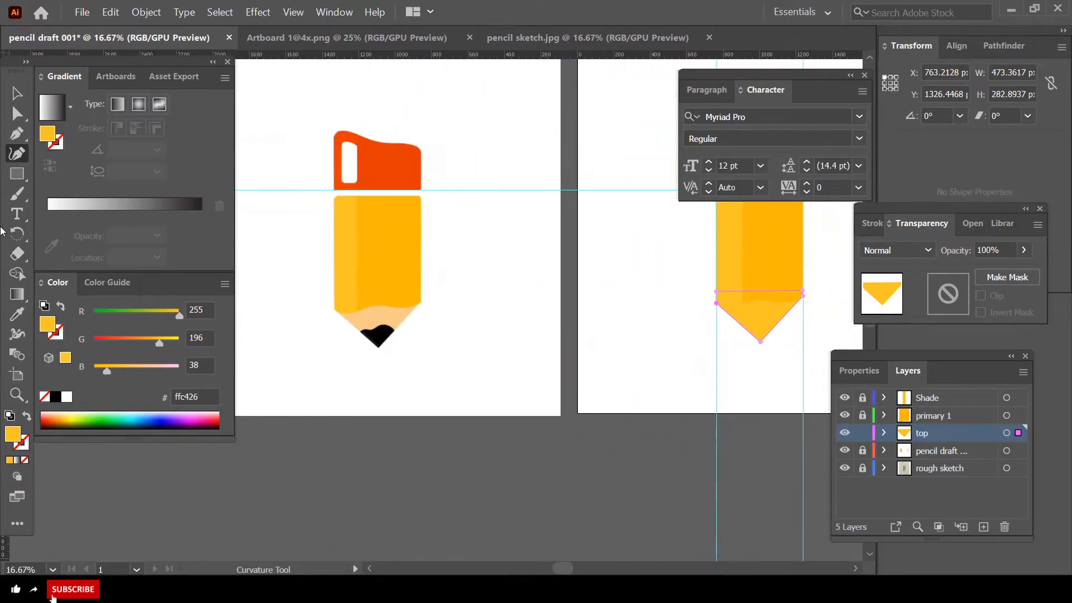
{"action": "left_click", "coordinate": [21, 314]}
{"action": "left_click", "coordinate": [375, 318]}
{"action": "left_click", "coordinate": [19, 96]}
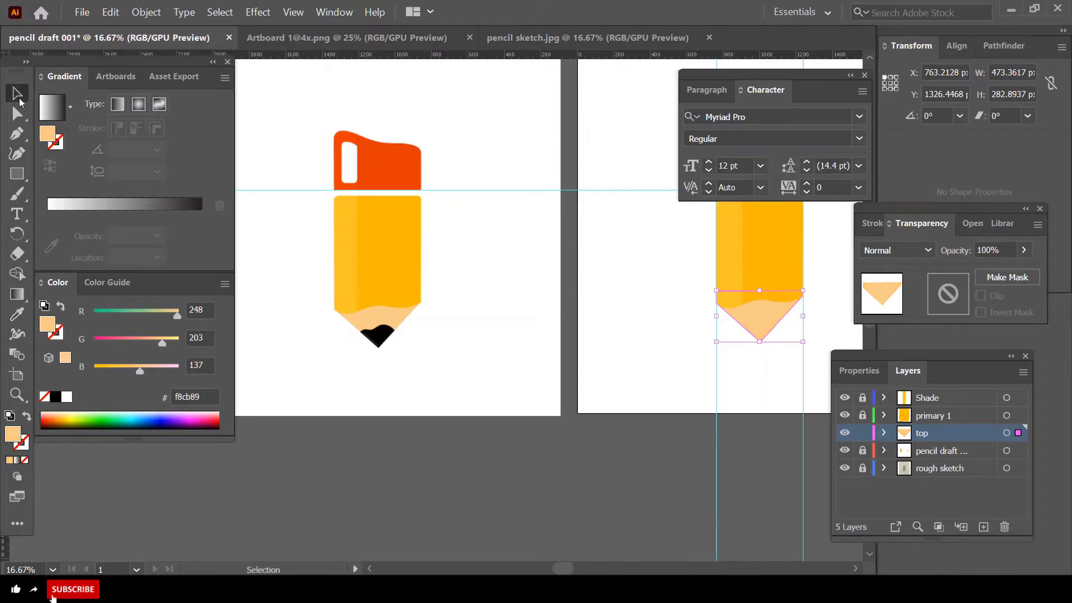
{"action": "left_click", "coordinate": [439, 104]}
- Select the yellow body and move its lower-right curve point onto the tip's right corner with the Curvature tool
{"action": "scroll", "coordinate": [771, 302], "scroll_direction": "up", "scroll_amount": 1}
{"action": "scroll", "coordinate": [771, 323], "scroll_direction": "up", "scroll_amount": 3}
{"action": "scroll", "coordinate": [802, 341], "scroll_direction": "up", "scroll_amount": 3}
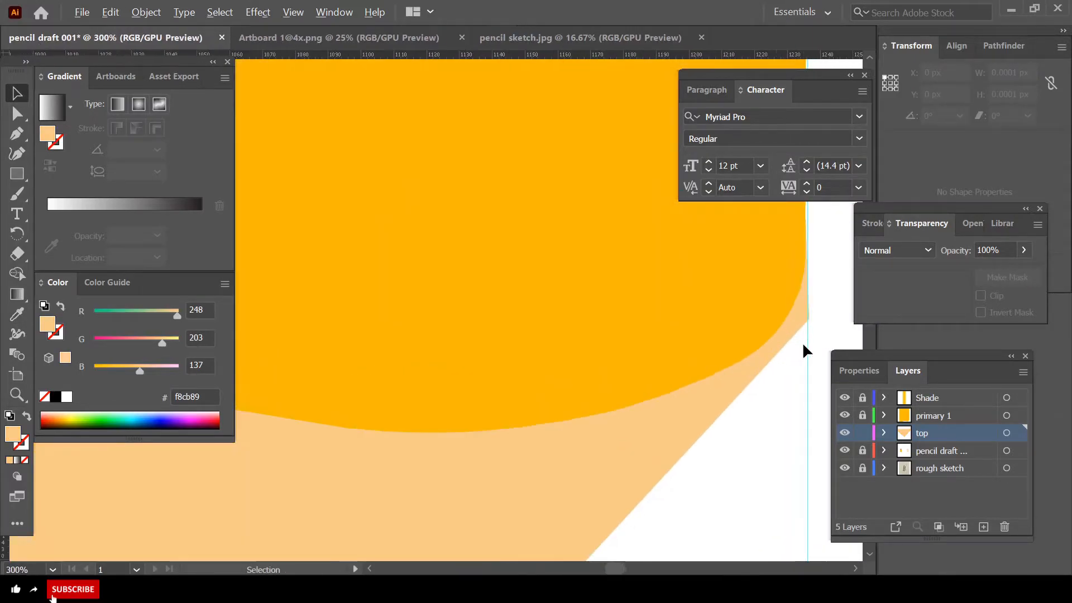
{"action": "left_click", "coordinate": [704, 305]}
{"action": "key", "text": "shift+grave"}
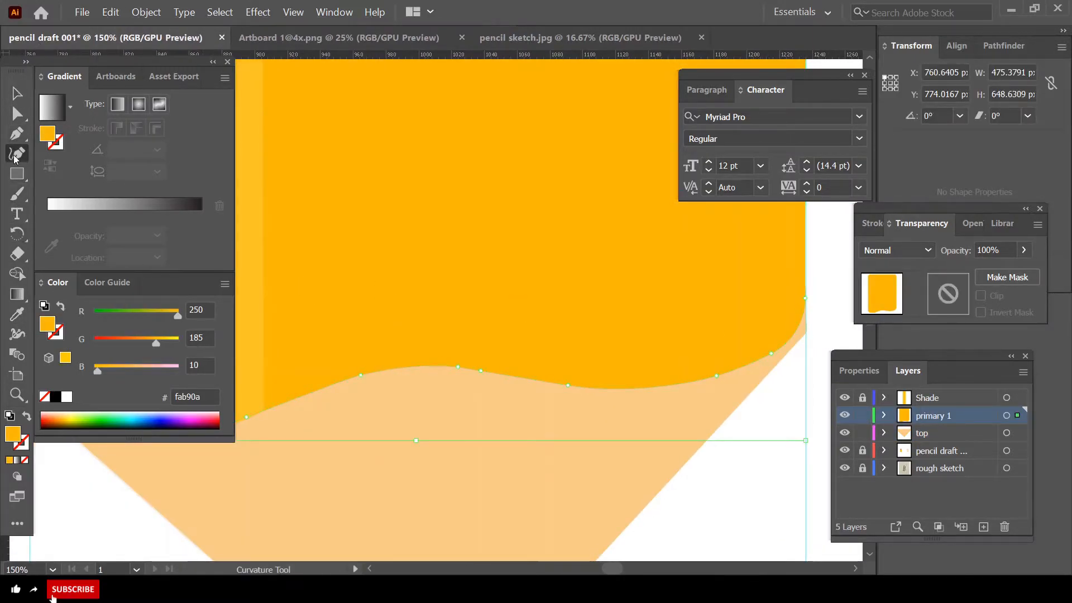
{"action": "scroll", "coordinate": [820, 328], "scroll_direction": "up", "scroll_amount": 2}
{"action": "left_click_drag", "start_coordinate": [821, 300], "coordinate": [817, 328]}
{"action": "scroll", "coordinate": [833, 318], "scroll_direction": "up", "scroll_amount": 3}
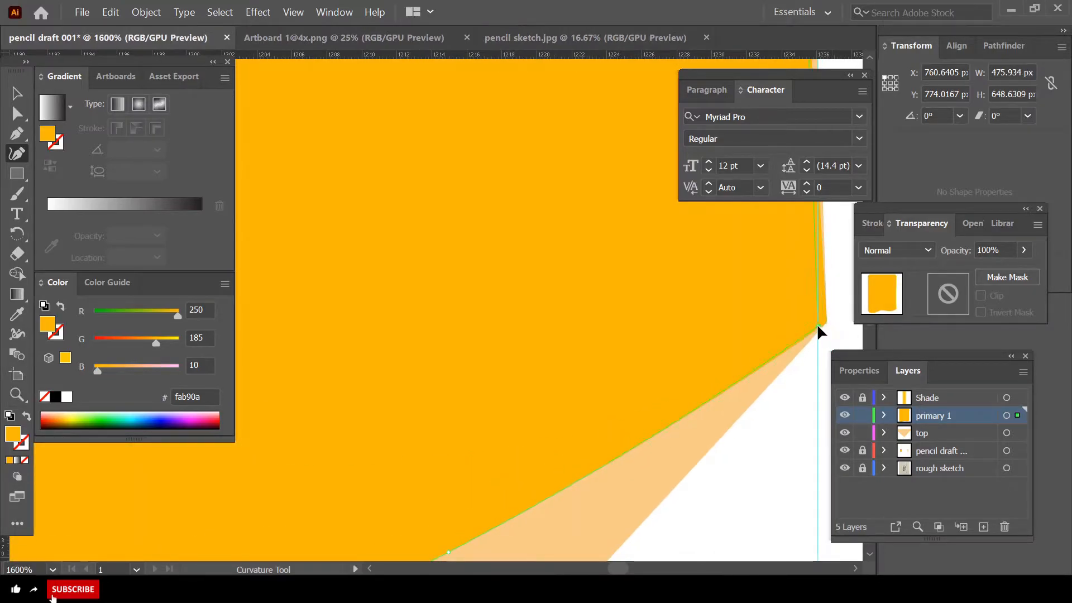
{"action": "scroll", "coordinate": [817, 328], "scroll_direction": "down", "scroll_amount": 10}
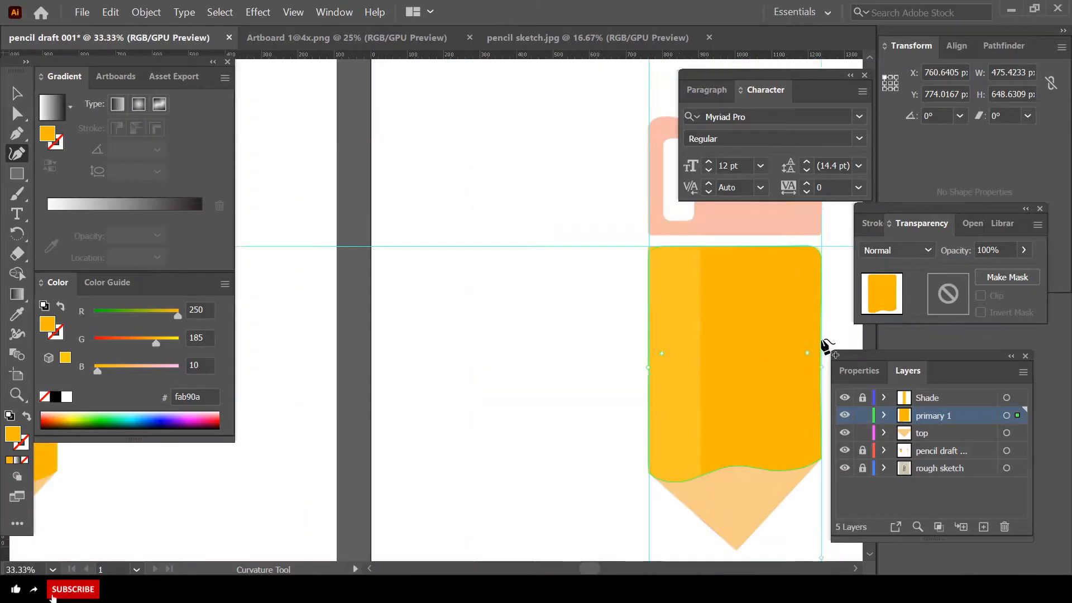
- Try to delete the anchor point on the body's right edge above the lower corner, and undo the change
{"action": "scroll", "coordinate": [823, 433], "scroll_direction": "up", "scroll_amount": 4}
{"action": "scroll", "coordinate": [814, 434], "scroll_direction": "down", "scroll_amount": 4}
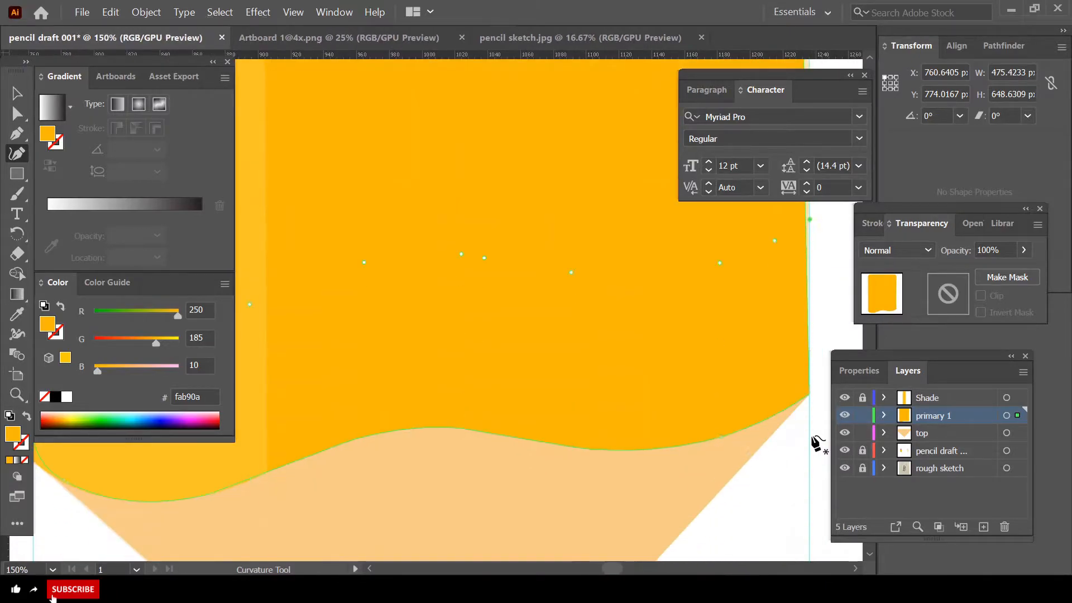
{"action": "left_click", "coordinate": [809, 361]}
{"action": "key", "text": "Delete"}
{"action": "scroll", "coordinate": [809, 390], "scroll_direction": "down", "scroll_amount": 4}
{"action": "scroll", "coordinate": [816, 277], "scroll_direction": "up", "scroll_amount": 2}
{"action": "key", "text": "ctrl+z"}
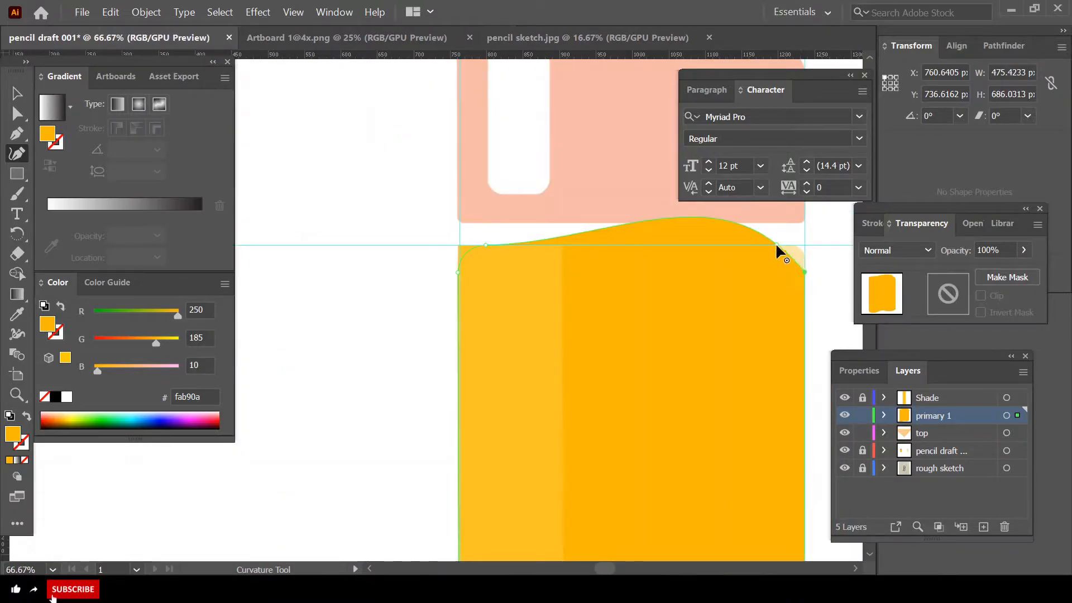
- Convert the curve point near the left end of the body's top edge to a corner point to straighten the edge
{"action": "double_click", "coordinate": [484, 244]}
{"action": "scroll", "coordinate": [471, 267], "scroll_direction": "up", "scroll_amount": 3}
{"action": "scroll", "coordinate": [481, 261], "scroll_direction": "down", "scroll_amount": 3}
{"action": "scroll", "coordinate": [677, 261], "scroll_direction": "right", "scroll_amount": 1}
{"action": "scroll", "coordinate": [754, 259], "scroll_direction": "up", "scroll_amount": 3}
- Reposition the curve point at the body's upper-right corner and convert the neighbouring top-edge points between curve and corner
{"action": "left_click_drag", "start_coordinate": [761, 254], "coordinate": [782, 224]}
{"action": "double_click", "coordinate": [784, 221]}
{"action": "scroll", "coordinate": [770, 224], "scroll_direction": "up", "scroll_amount": 2}
{"action": "double_click", "coordinate": [762, 217]}
{"action": "scroll", "coordinate": [808, 259], "scroll_direction": "down", "scroll_amount": 2}
{"action": "scroll", "coordinate": [809, 261], "scroll_direction": "right", "scroll_amount": 1}
{"action": "scroll", "coordinate": [778, 278], "scroll_direction": "up", "scroll_amount": 2}
- Adjust the points along the body's upper-right corner to follow the rounded reference and the guide, and deselect the body
{"action": "left_click_drag", "start_coordinate": [761, 279], "coordinate": [769, 246]}
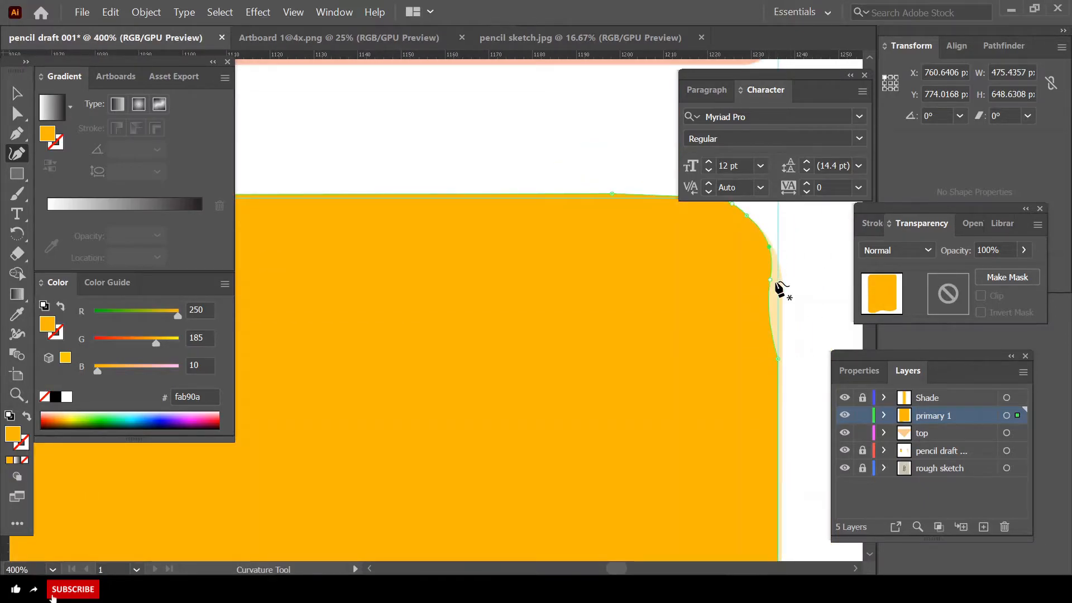
{"action": "scroll", "coordinate": [780, 301], "scroll_direction": "up", "scroll_amount": 2}
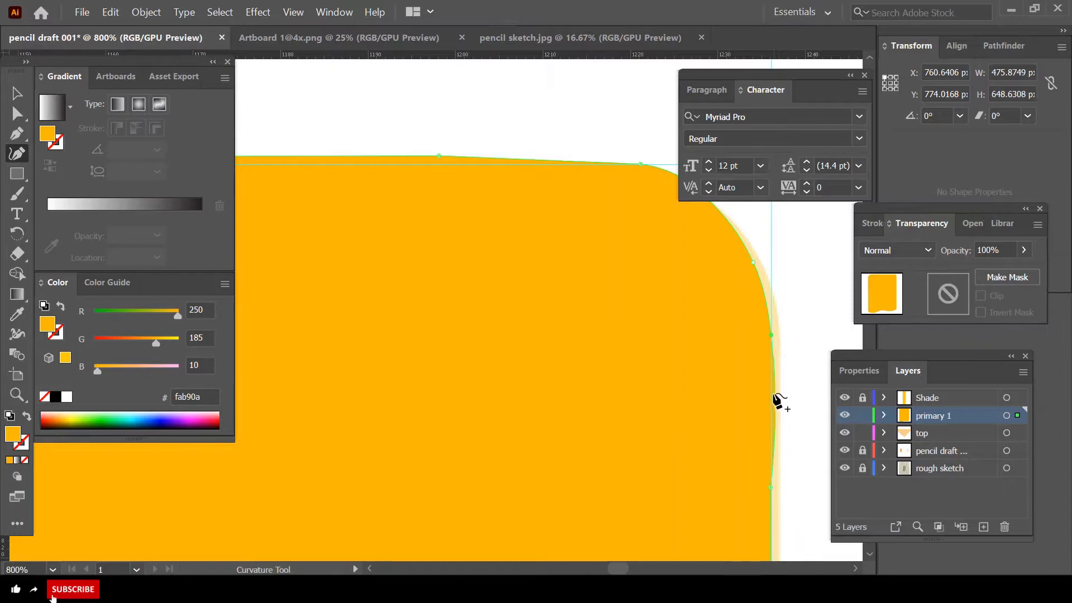
{"action": "scroll", "coordinate": [776, 364], "scroll_direction": "down", "scroll_amount": 1}
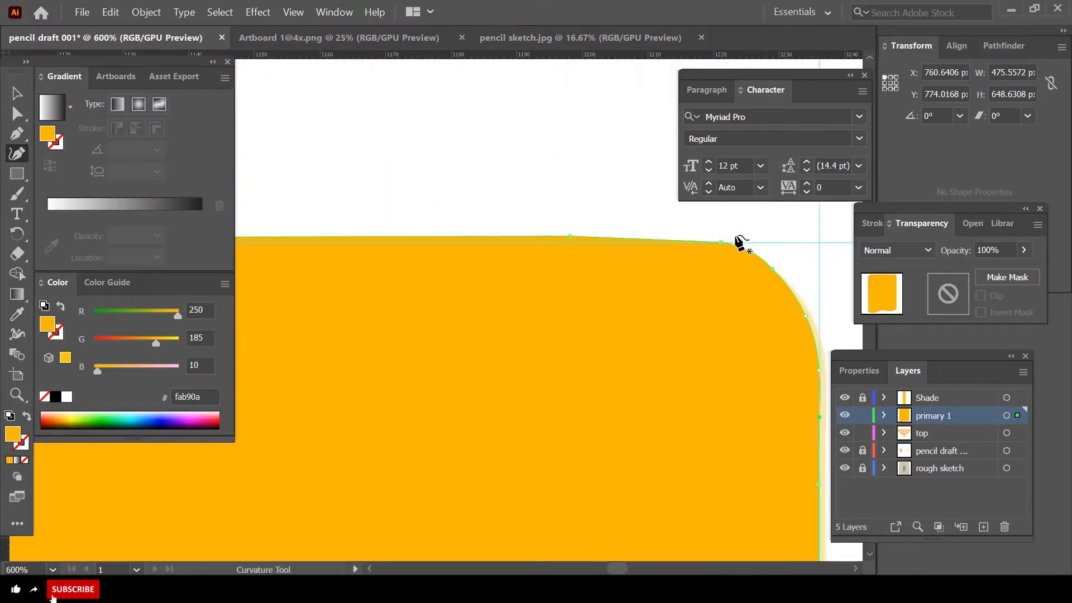
{"action": "scroll", "coordinate": [814, 329], "scroll_direction": "down", "scroll_amount": 7}
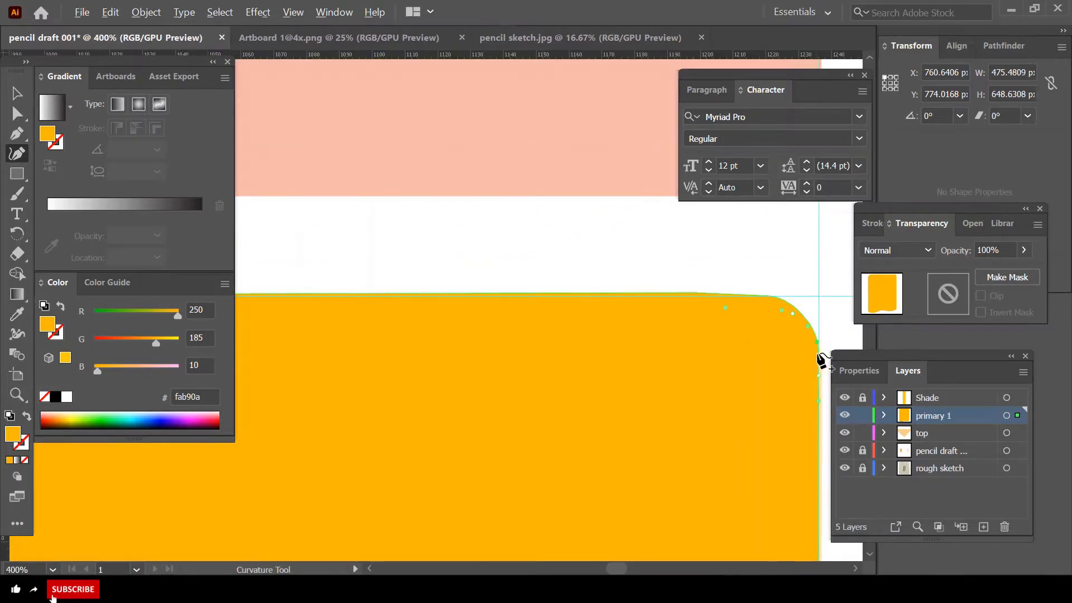
{"action": "left_click", "coordinate": [15, 100]}
{"action": "left_click", "coordinate": [357, 246]}
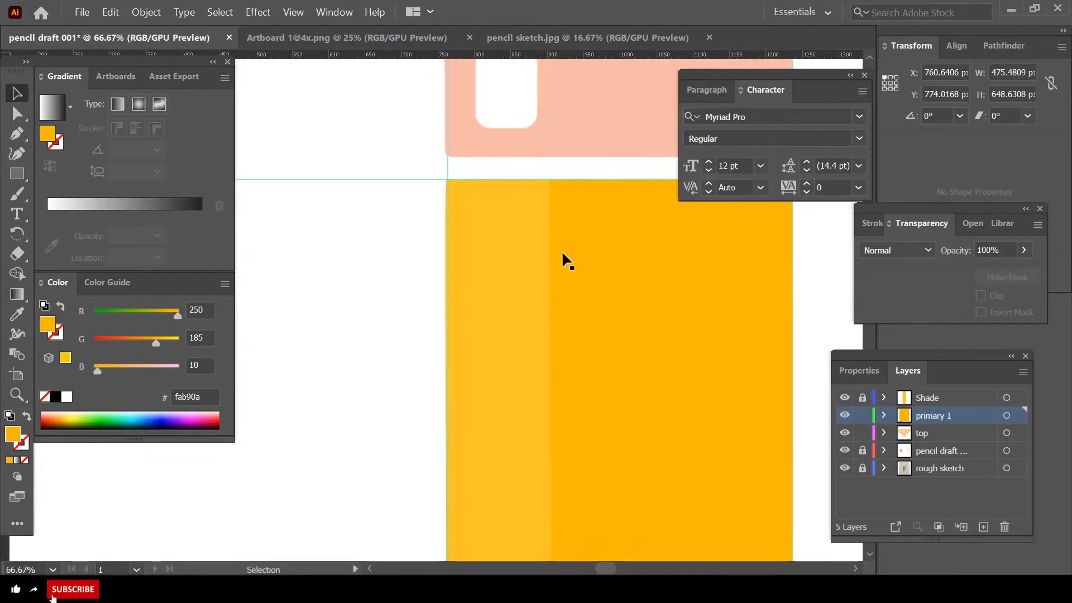
- Select the wood tip shape and move its right corner point onto the body's right edge and the vertical guide
{"action": "scroll", "coordinate": [564, 252], "scroll_direction": "down", "scroll_amount": 5}
{"action": "scroll", "coordinate": [710, 303], "scroll_direction": "down", "scroll_amount": 1}
{"action": "scroll", "coordinate": [773, 347], "scroll_direction": "up", "scroll_amount": 8}
{"action": "left_click", "coordinate": [505, 474]}
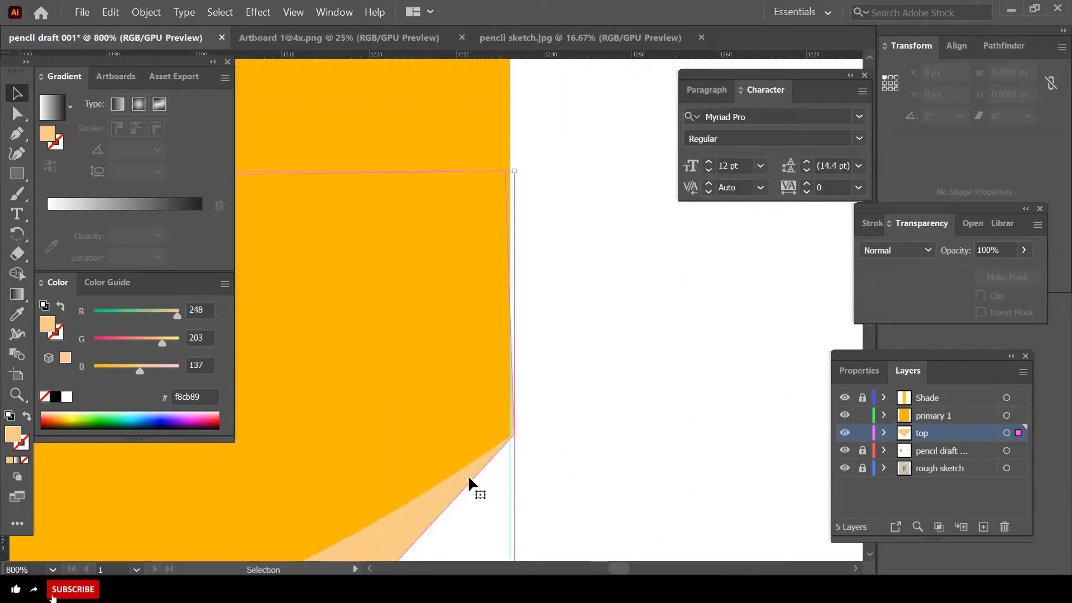
{"action": "key", "text": "shift+grave"}
{"action": "left_click_drag", "start_coordinate": [509, 436], "coordinate": [510, 435]}
{"action": "scroll", "coordinate": [522, 438], "scroll_direction": "down", "scroll_amount": 9}
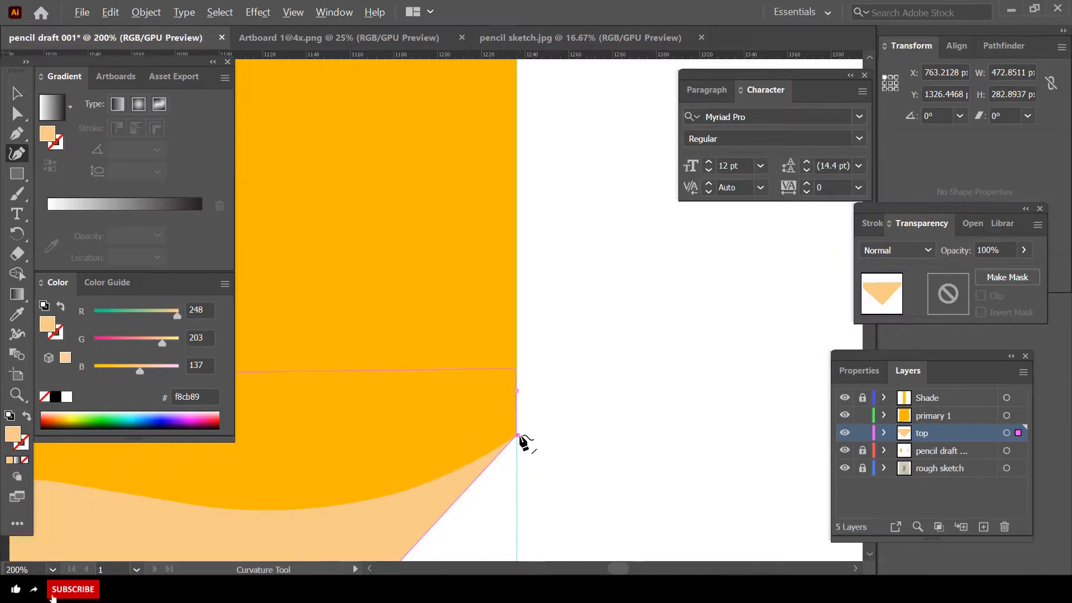
- Move the wood tip's two left-side points outward to line up with the body's left edge, and deselect the shape
{"action": "scroll", "coordinate": [345, 435], "scroll_direction": "up", "scroll_amount": 6}
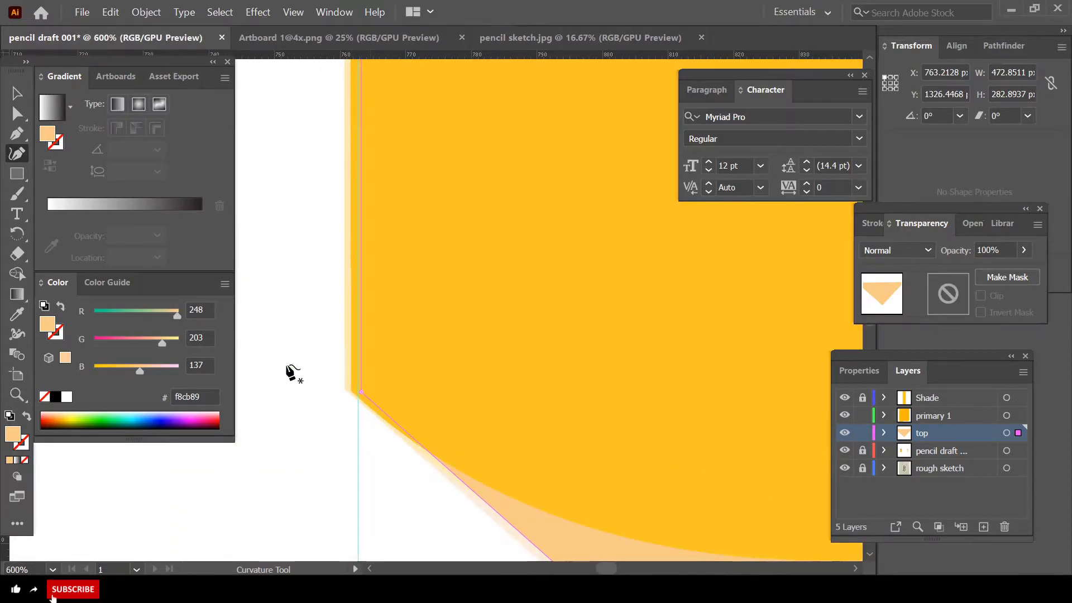
{"action": "scroll", "coordinate": [357, 371], "scroll_direction": "up", "scroll_amount": 3}
{"action": "left_click_drag", "start_coordinate": [345, 310], "coordinate": [326, 310]}
{"action": "scroll", "coordinate": [386, 275], "scroll_direction": "down", "scroll_amount": 2}
{"action": "scroll", "coordinate": [366, 254], "scroll_direction": "up", "scroll_amount": 5}
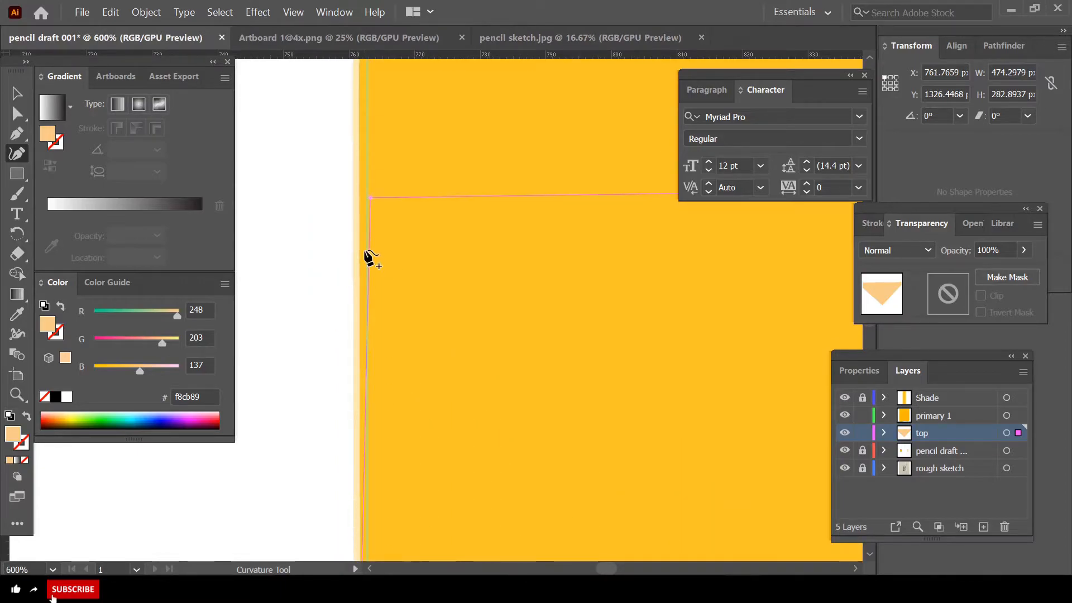
{"action": "left_click_drag", "start_coordinate": [371, 202], "coordinate": [370, 201]}
{"action": "scroll", "coordinate": [362, 167], "scroll_direction": "down", "scroll_amount": 2}
{"action": "key", "text": "v"}
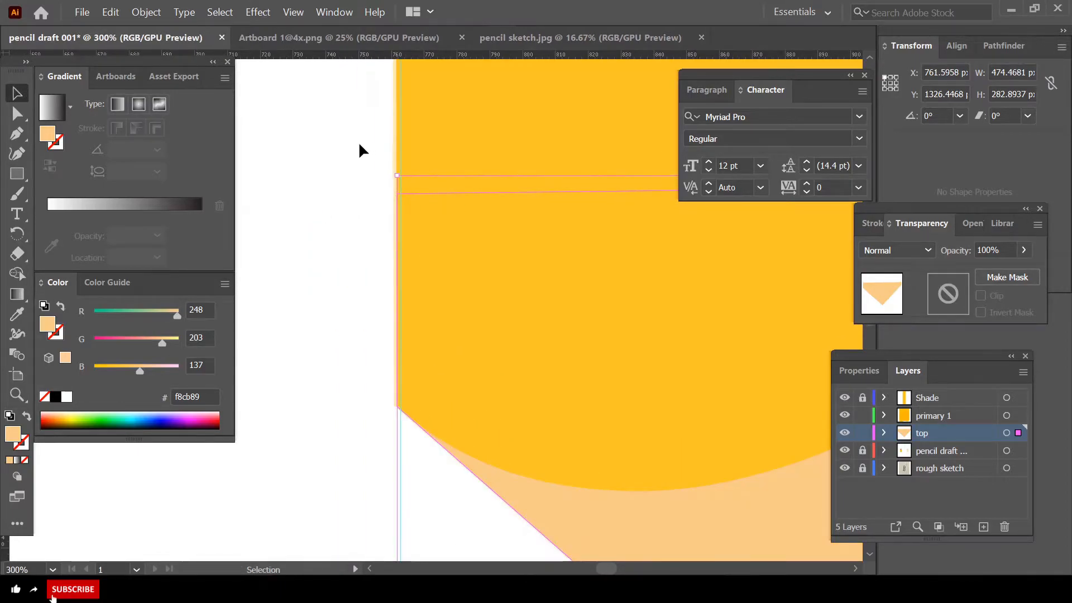
{"action": "left_click", "coordinate": [362, 151]}
- Smooth the first dip of the body's wavy lower edge by deleting two surplus anchor points and repositioning the remaining one
{"action": "scroll", "coordinate": [536, 215], "scroll_direction": "down", "scroll_amount": 3}
{"action": "scroll", "coordinate": [610, 284], "scroll_direction": "right", "scroll_amount": 9}
{"action": "scroll", "coordinate": [487, 302], "scroll_direction": "up", "scroll_amount": 4}
{"action": "scroll", "coordinate": [337, 266], "scroll_direction": "down", "scroll_amount": 2}
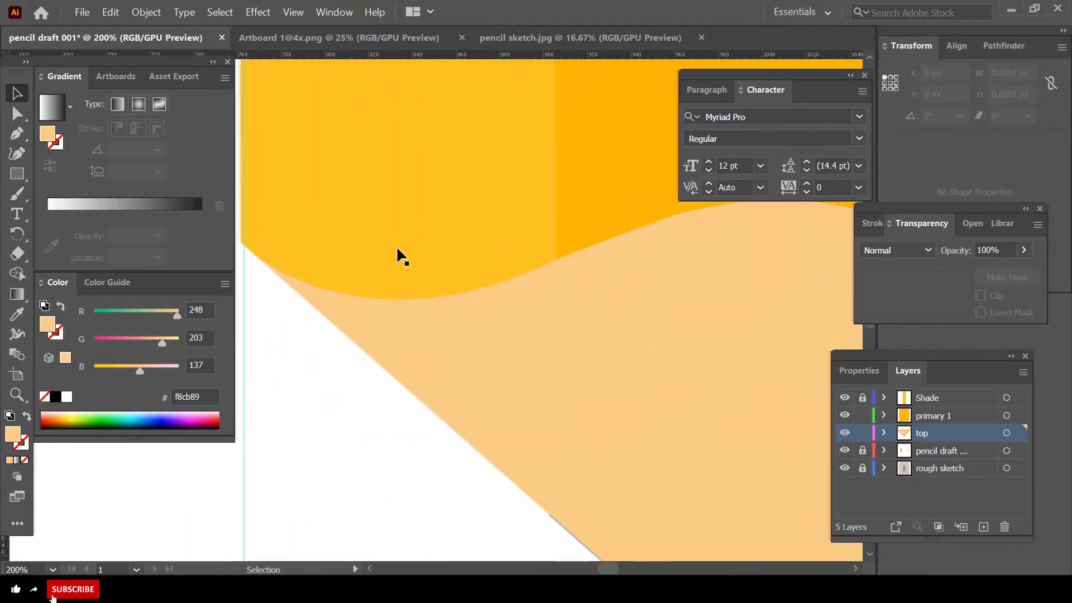
{"action": "left_click", "coordinate": [357, 263]}
{"action": "key", "text": "shift+grave"}
{"action": "left_click", "coordinate": [467, 290]}
{"action": "key", "text": "Delete"}
{"action": "left_click", "coordinate": [484, 287]}
{"action": "key", "text": "Delete"}
{"action": "left_click_drag", "start_coordinate": [430, 291], "coordinate": [432, 296]}
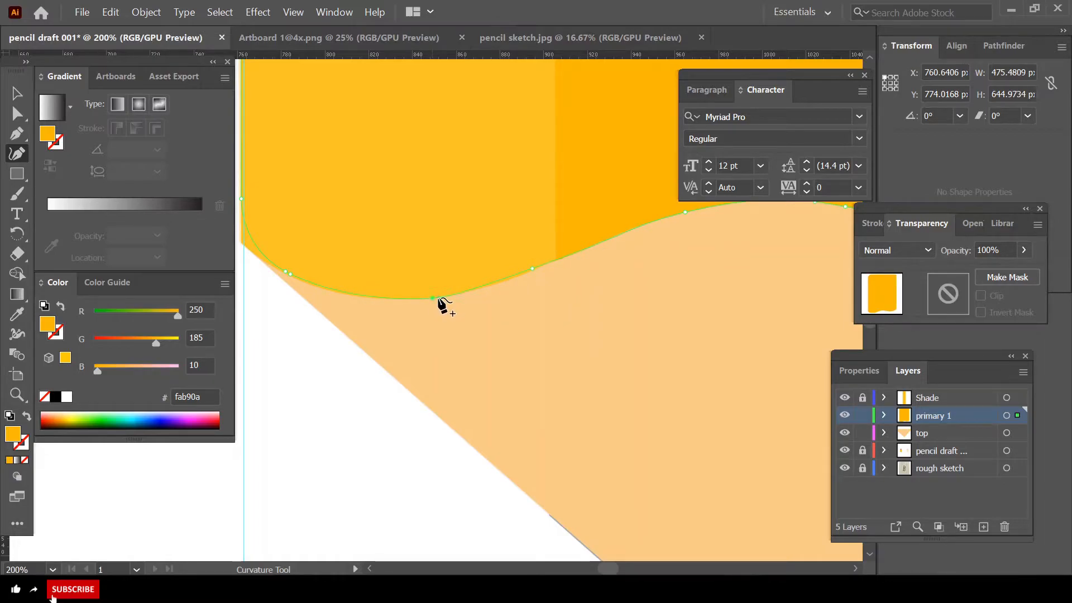
{"action": "left_click", "coordinate": [15, 93]}
{"action": "left_click", "coordinate": [501, 323]}
- Lock the primary 1 layer and adjust the shade strip's lower-edge points and lower-right corner to follow the body's wavy edge
{"action": "scroll", "coordinate": [555, 281], "scroll_direction": "up", "scroll_amount": 2}
{"action": "left_click", "coordinate": [479, 243]}
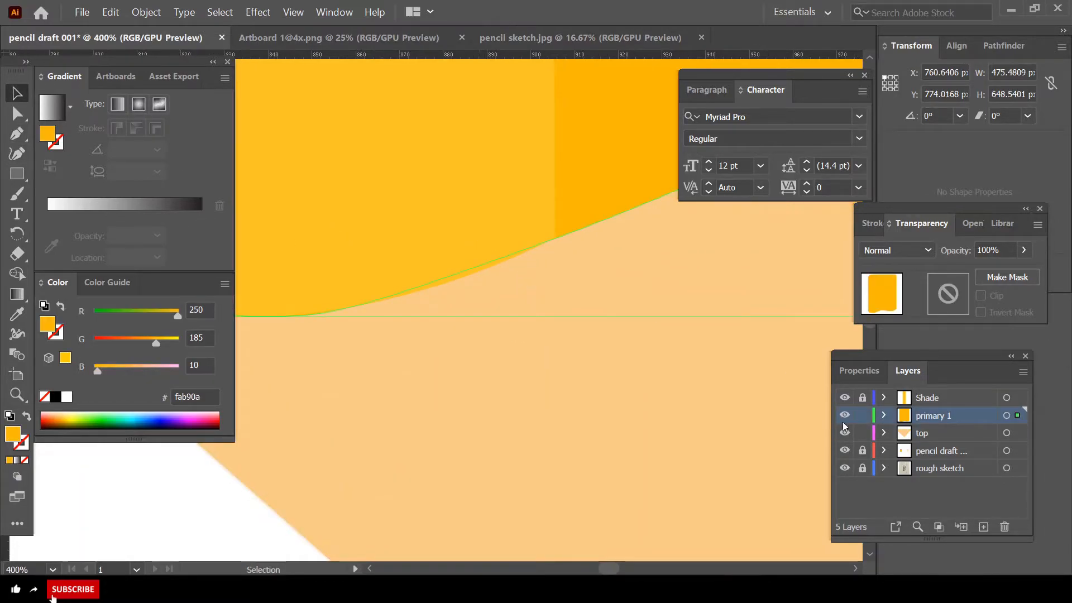
{"action": "left_click", "coordinate": [862, 415]}
{"action": "left_click", "coordinate": [367, 225]}
{"action": "key", "text": "shift+grave"}
{"action": "left_click_drag", "start_coordinate": [408, 292], "coordinate": [407, 288]}
{"action": "left_click_drag", "start_coordinate": [330, 311], "coordinate": [333, 308]}
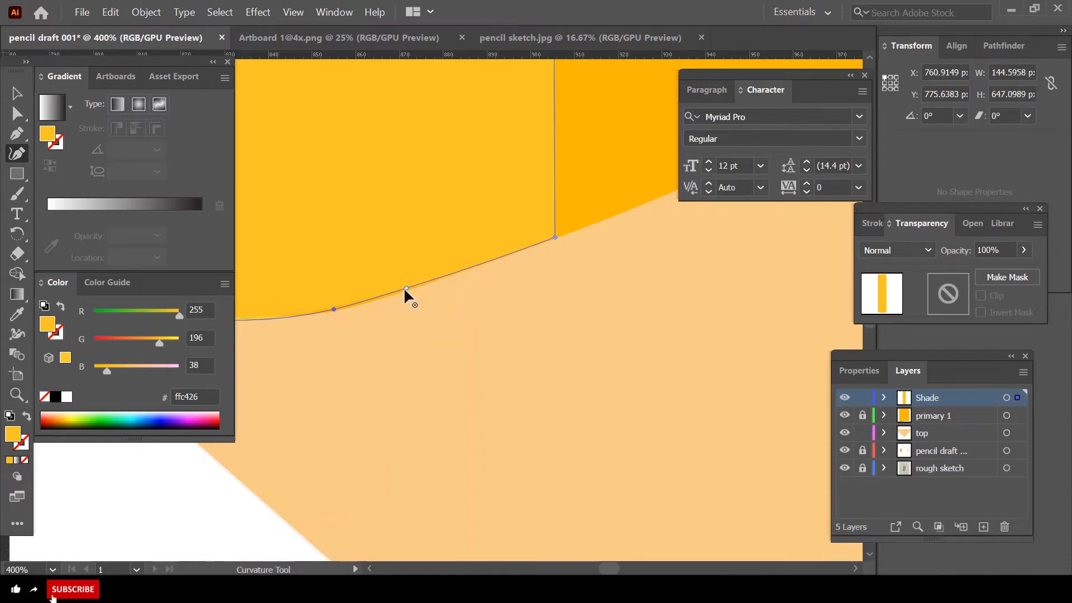
{"action": "scroll", "coordinate": [558, 243], "scroll_direction": "up", "scroll_amount": 2, "text": "alt"}
{"action": "scroll", "coordinate": [558, 251], "scroll_direction": "down", "scroll_amount": 4, "text": "alt"}
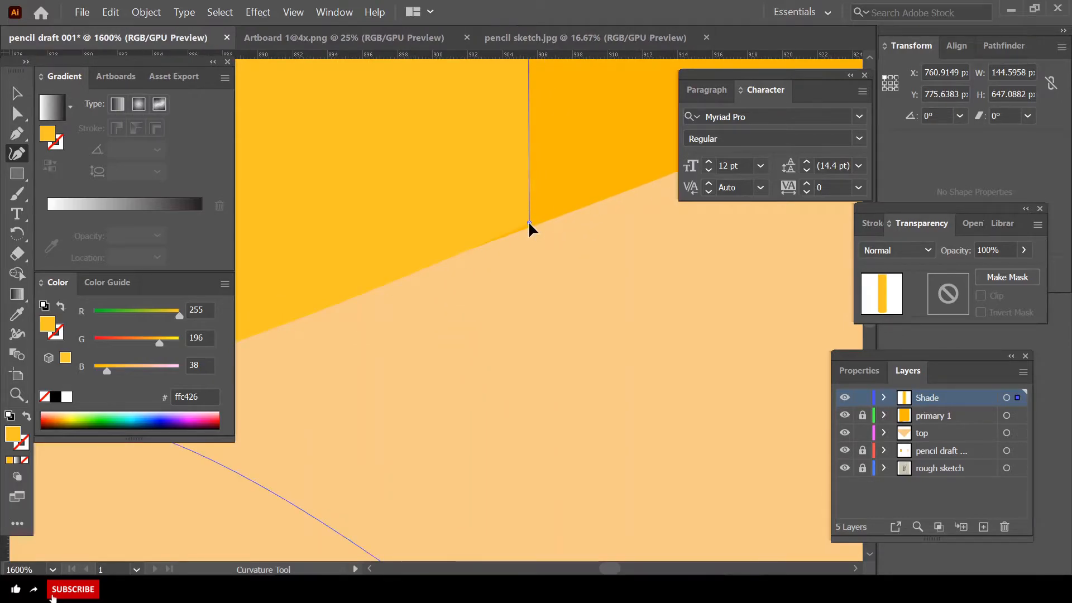
{"action": "key", "text": "v"}
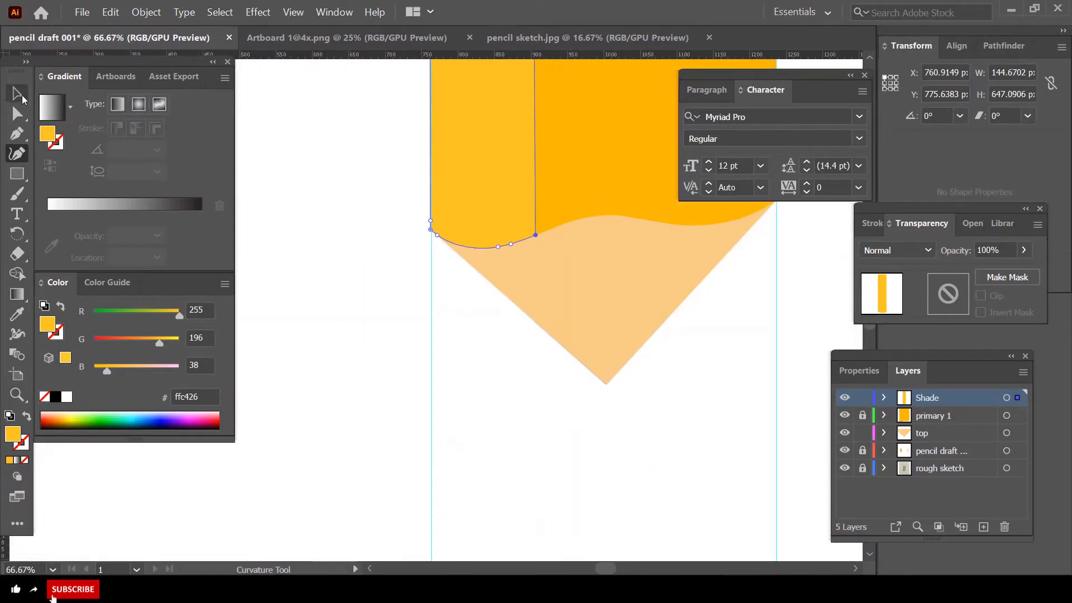
- Round the corners of the shade strip to match the body's rounded upper-left corner, and deselect it
{"action": "scroll", "coordinate": [510, 232], "scroll_direction": "down", "scroll_amount": 5, "text": "alt"}
{"action": "scroll", "coordinate": [659, 296], "scroll_direction": "down", "scroll_amount": 2, "text": "alt"}
{"action": "scroll", "coordinate": [658, 235], "scroll_direction": "up", "scroll_amount": 7, "text": "alt"}
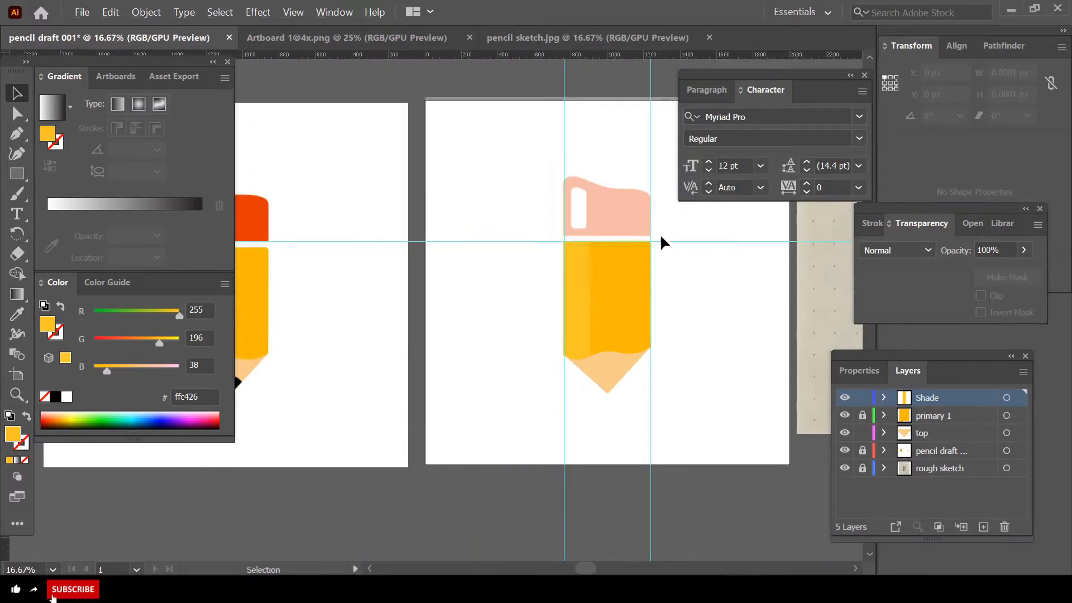
{"action": "scroll", "coordinate": [436, 282], "scroll_direction": "down", "scroll_amount": 2, "text": "alt"}
{"action": "scroll", "coordinate": [436, 279], "scroll_direction": "up", "scroll_amount": 3, "text": "alt"}
{"action": "left_click", "coordinate": [436, 280]}
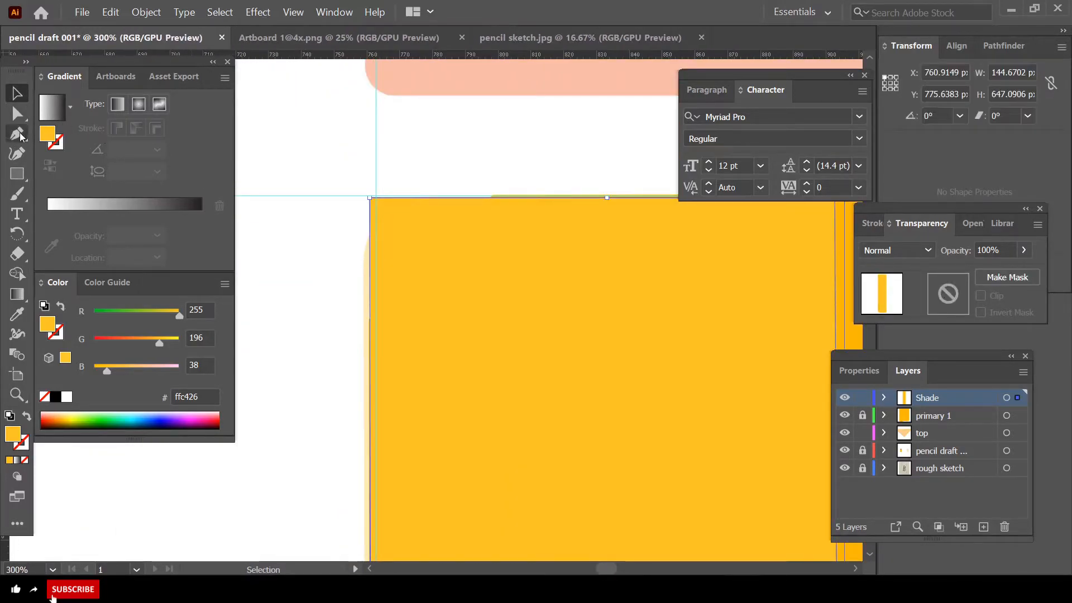
{"action": "key", "text": "a"}
{"action": "left_click_drag", "start_coordinate": [380, 208], "coordinate": [429, 269]}
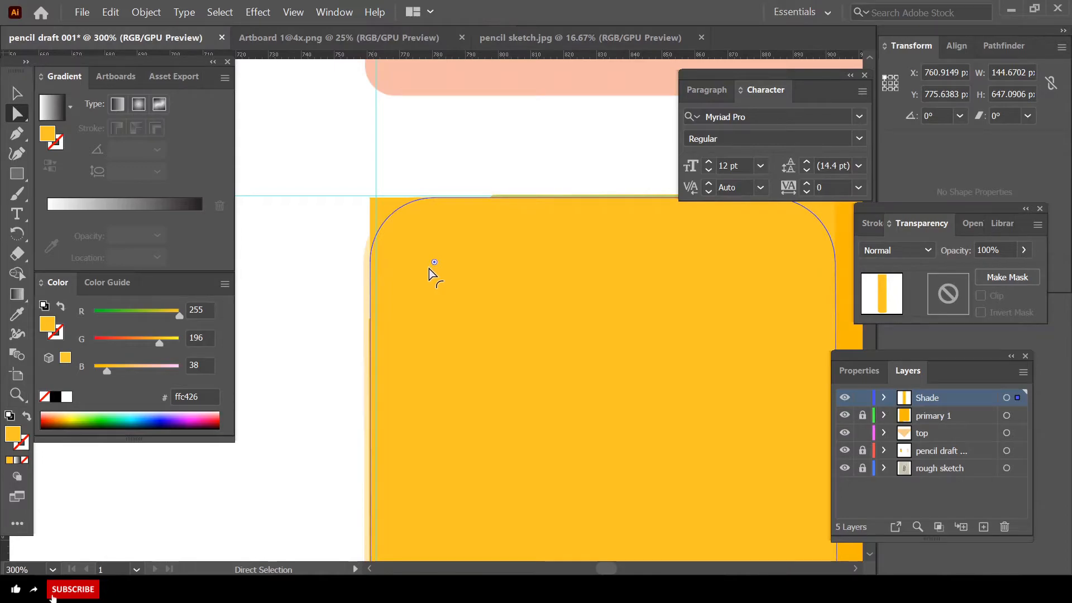
{"action": "scroll", "coordinate": [535, 220], "scroll_direction": "down", "scroll_amount": 2, "text": "alt"}
{"action": "left_click_drag", "start_coordinate": [621, 570], "coordinate": [616, 569]}
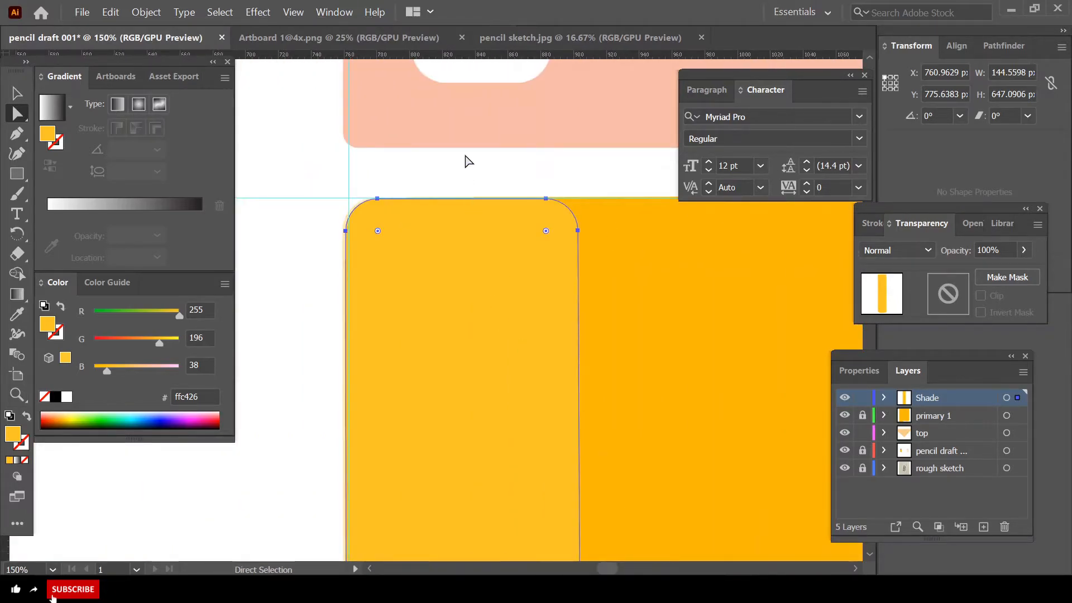
{"action": "left_click", "coordinate": [467, 165]}
- Square off the shade strip's upper-right corner again by pulling its curve outward and converting the points there to corner points
{"action": "scroll", "coordinate": [524, 240], "scroll_direction": "up", "scroll_amount": 1}
{"action": "left_click", "coordinate": [553, 292]}
{"action": "left_click", "coordinate": [17, 153]}
{"action": "scroll", "coordinate": [558, 233], "scroll_direction": "up", "scroll_amount": 3}
{"action": "left_click_drag", "start_coordinate": [606, 254], "coordinate": [613, 211]}
{"action": "double_click", "coordinate": [612, 213]}
{"action": "double_click", "coordinate": [613, 296]}
{"action": "double_click", "coordinate": [613, 211]}
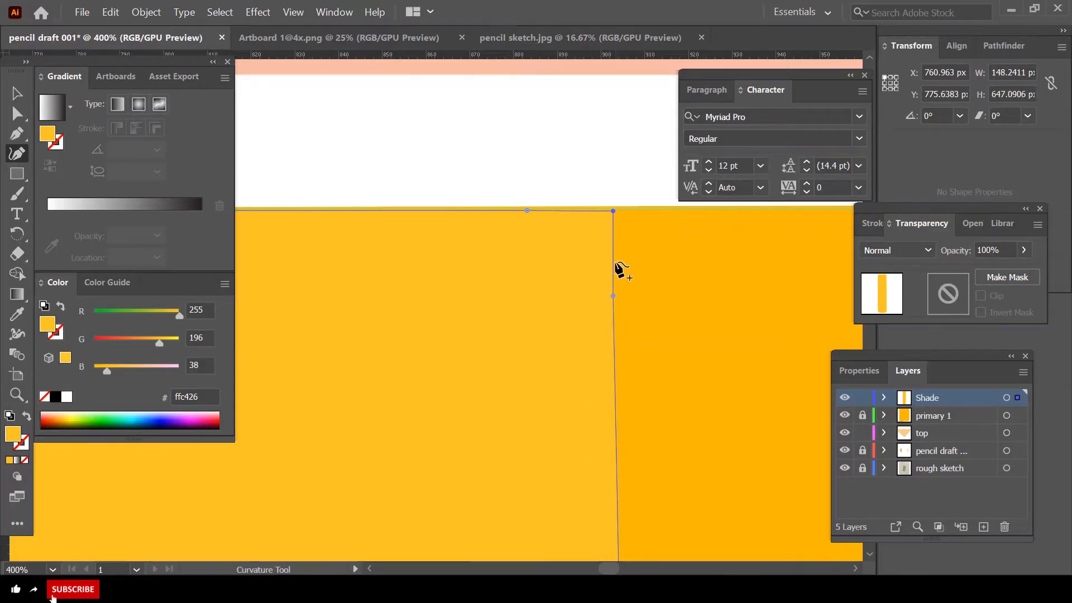
- Convert the curve point on the shade strip's right edge above the lower corner to a corner point, and deselect the strip
{"action": "scroll", "coordinate": [621, 262], "scroll_direction": "down", "scroll_amount": 3}
{"action": "scroll", "coordinate": [638, 318], "scroll_direction": "down", "scroll_amount": 10}
{"action": "scroll", "coordinate": [625, 365], "scroll_direction": "up", "scroll_amount": 2}
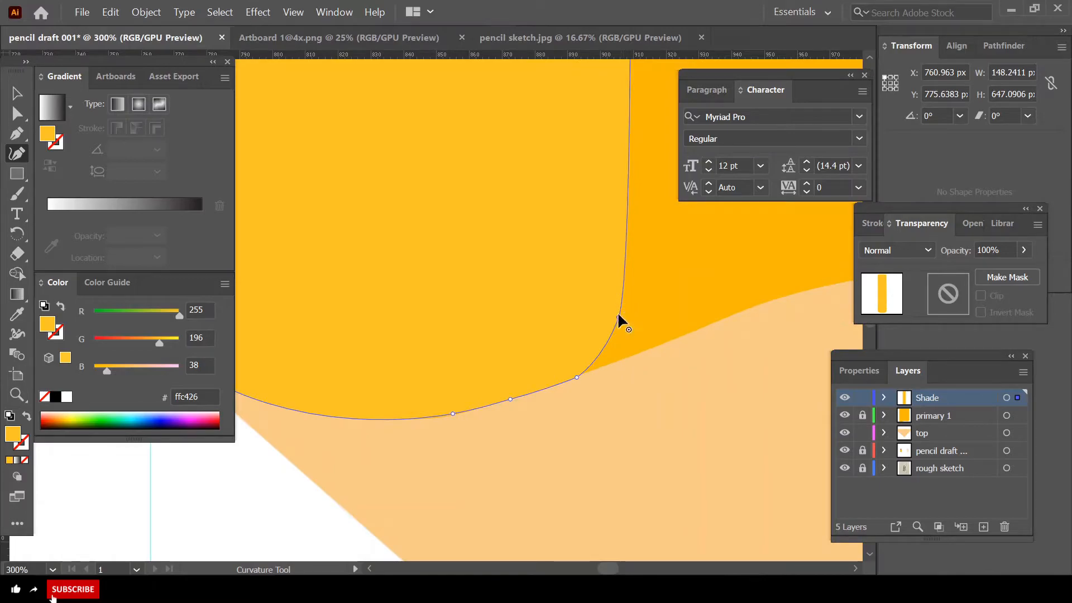
{"action": "double_click", "coordinate": [617, 311]}
{"action": "scroll", "coordinate": [623, 308], "scroll_direction": "down", "scroll_amount": 4}
{"action": "scroll", "coordinate": [624, 308], "scroll_direction": "up", "scroll_amount": 6}
{"action": "left_click", "coordinate": [17, 94]}
{"action": "left_click", "coordinate": [413, 145]}
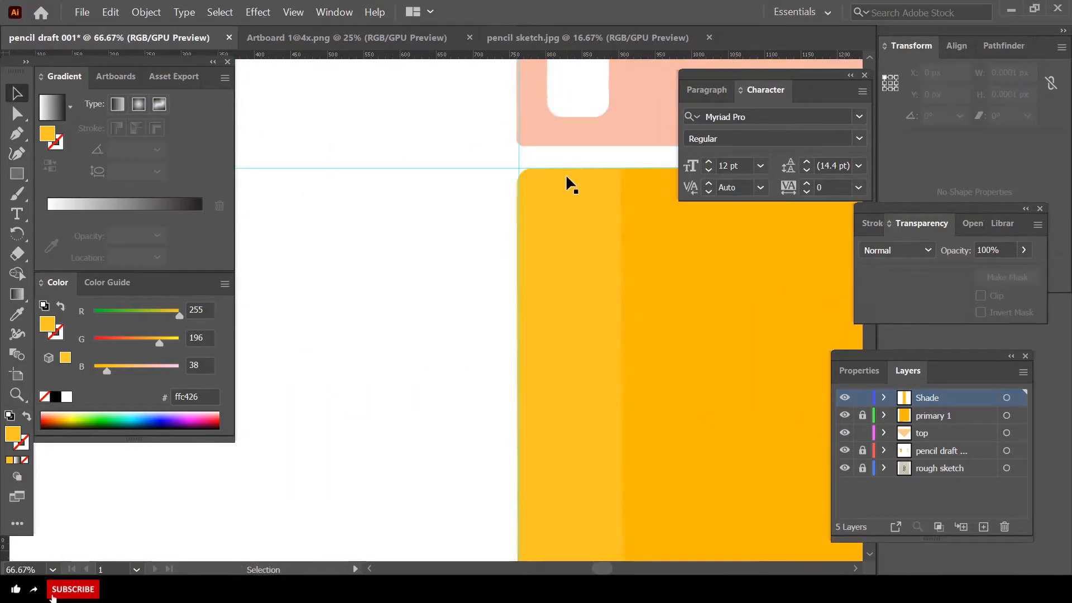
- Pull the shade strip's lower-right curve out to the body's wavy edge and convert the new point to a sharp corner
{"action": "scroll", "coordinate": [565, 175], "scroll_direction": "down", "scroll_amount": 2}
{"action": "scroll", "coordinate": [606, 383], "scroll_direction": "up", "scroll_amount": 4}
{"action": "left_click", "coordinate": [548, 408]}
{"action": "scroll", "coordinate": [549, 414], "scroll_direction": "up", "scroll_amount": 2}
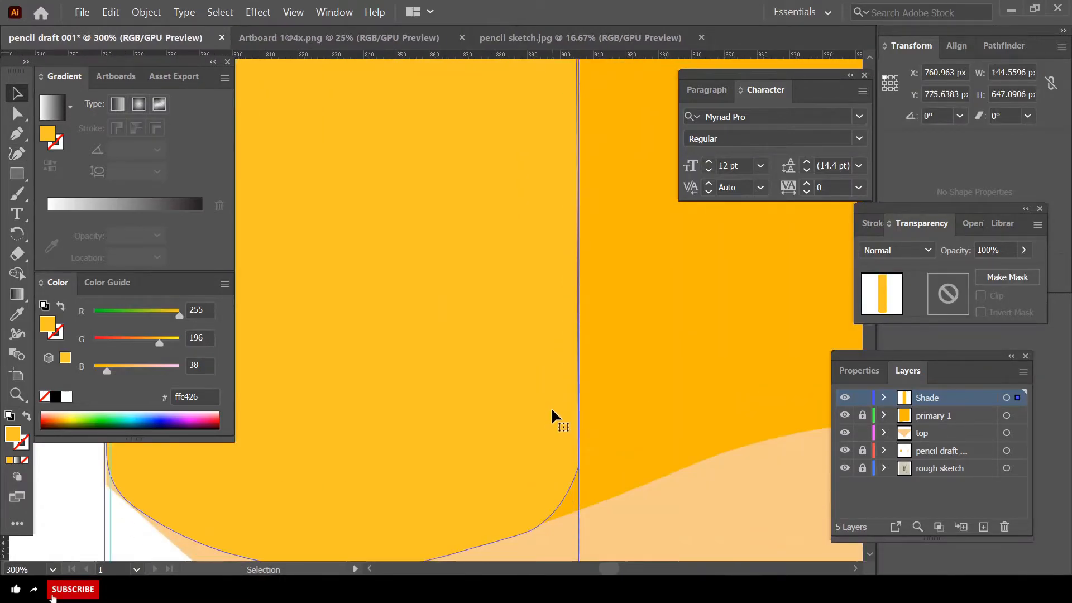
{"action": "key", "text": "shift+grave"}
{"action": "scroll", "coordinate": [583, 418], "scroll_direction": "up", "scroll_amount": 2}
{"action": "left_click_drag", "start_coordinate": [563, 352], "coordinate": [581, 383]}
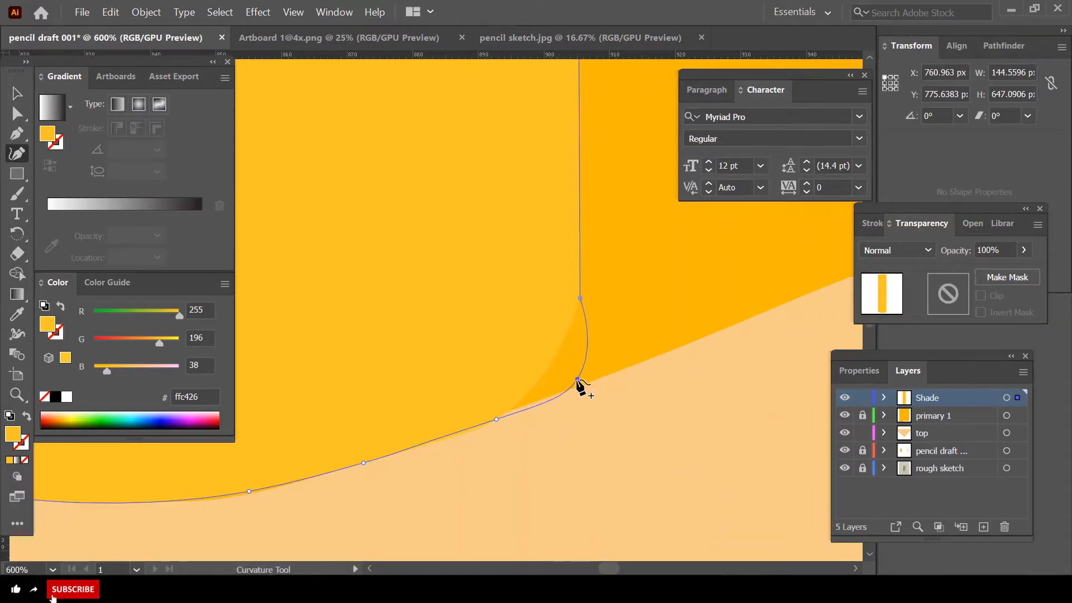
{"action": "double_click", "coordinate": [582, 383]}
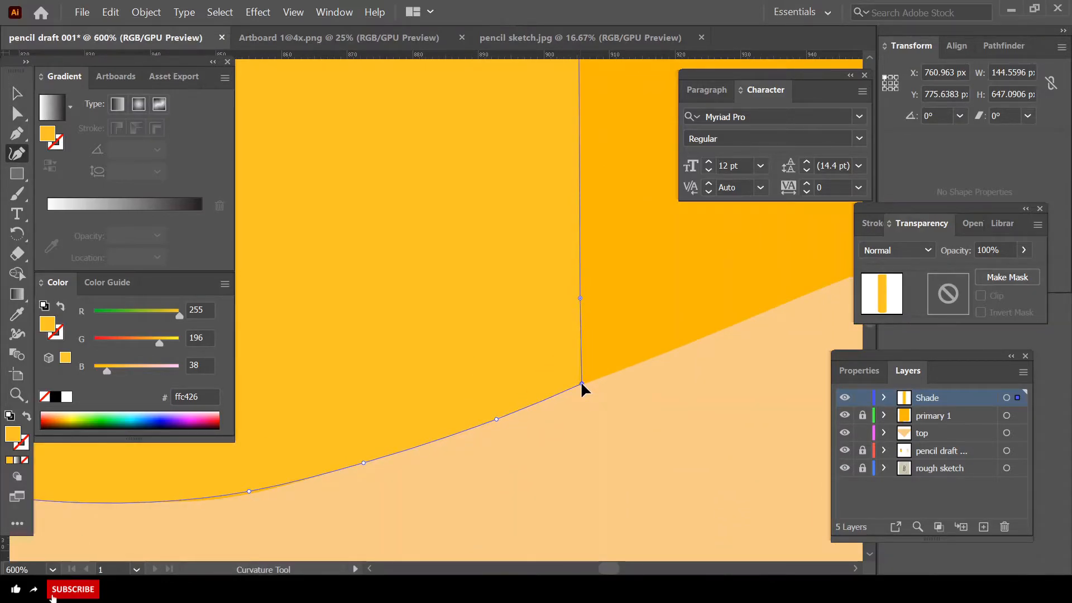
{"action": "scroll", "coordinate": [579, 386], "scroll_direction": "up", "scroll_amount": 2}
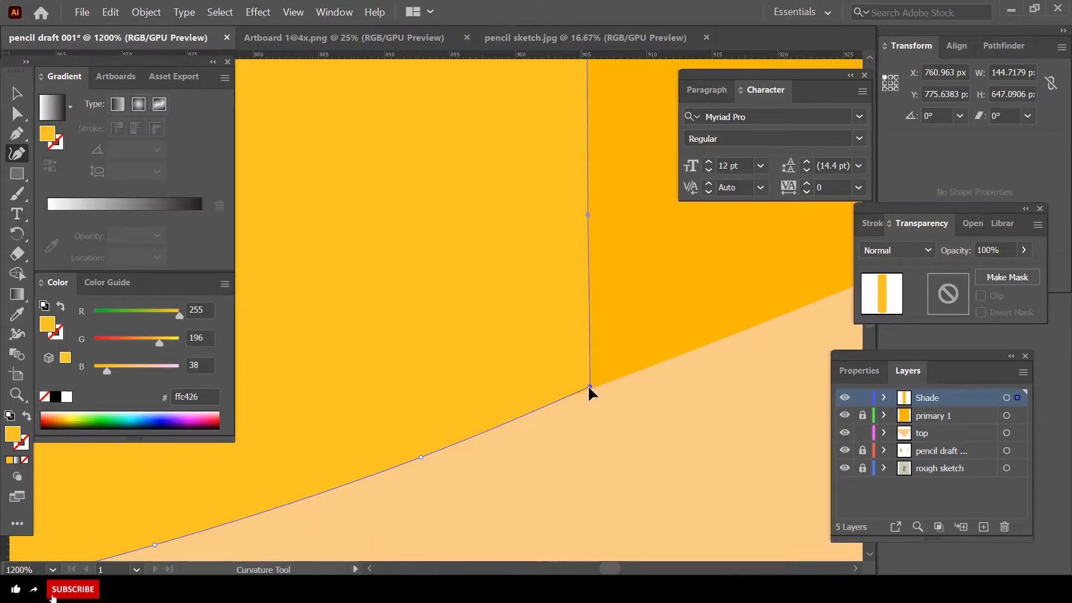
{"action": "scroll", "coordinate": [603, 346], "scroll_direction": "down", "scroll_amount": 11}
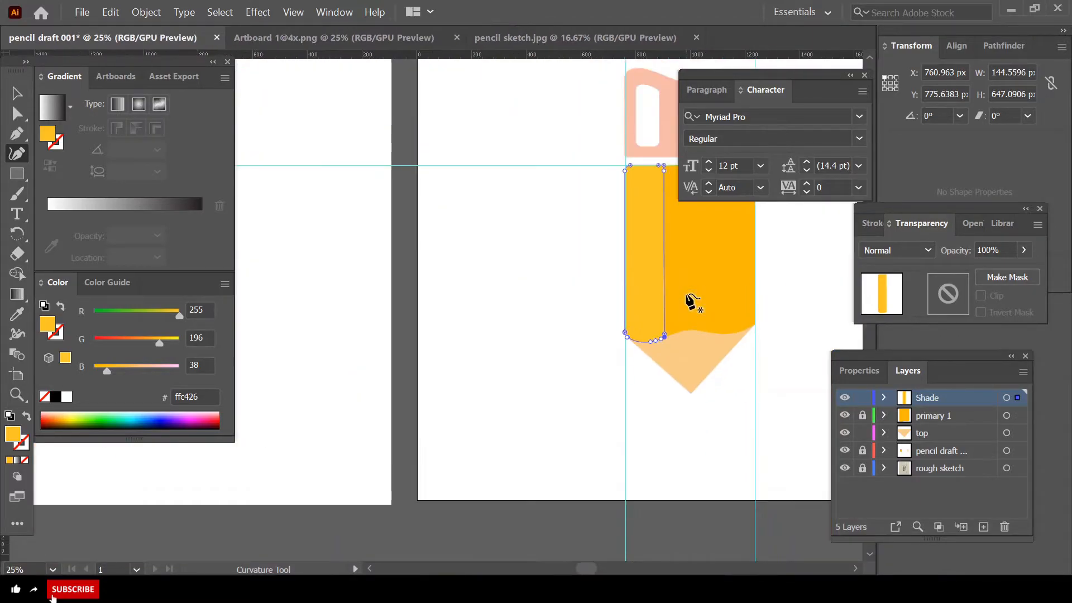
{"action": "left_click", "coordinate": [16, 93]}
- Create a layer named Nip between the primary 1 and top layers, and lock the Shade and top layers
{"action": "scroll", "coordinate": [750, 502], "scroll_direction": "up", "scroll_amount": 4}
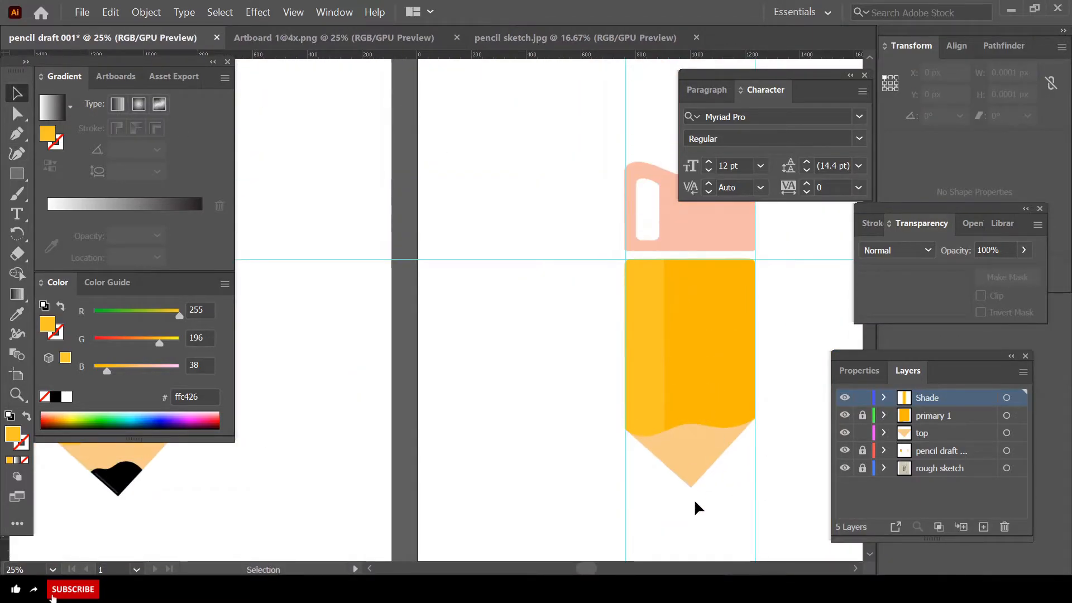
{"action": "scroll", "coordinate": [659, 315], "scroll_direction": "up", "scroll_amount": 1}
{"action": "scroll", "coordinate": [658, 292], "scroll_direction": "up", "scroll_amount": 2}
{"action": "scroll", "coordinate": [658, 293], "scroll_direction": "down", "scroll_amount": 5}
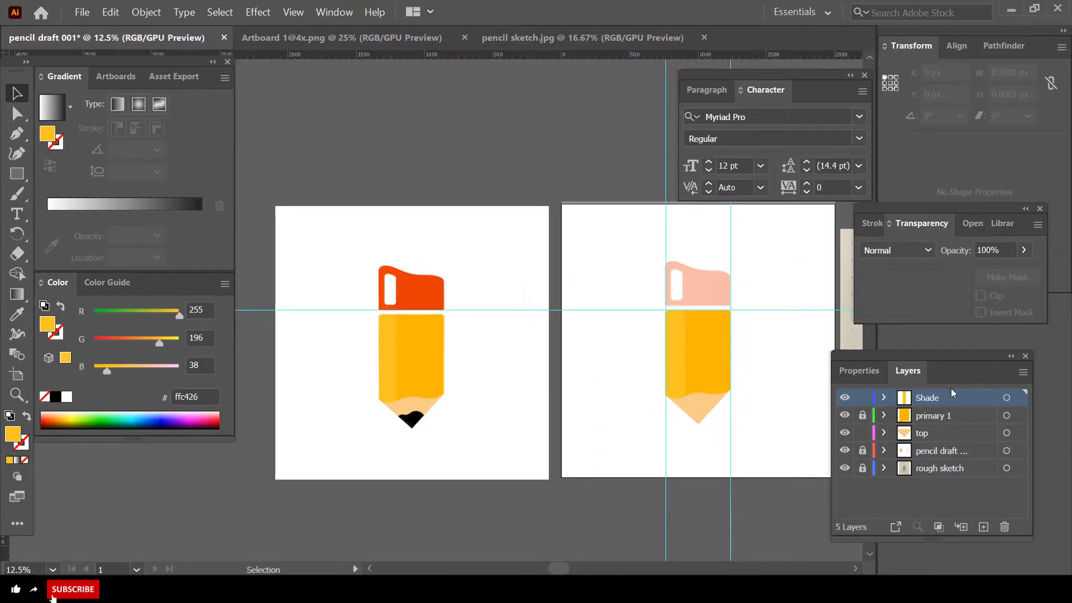
{"action": "left_click", "coordinate": [984, 526]}
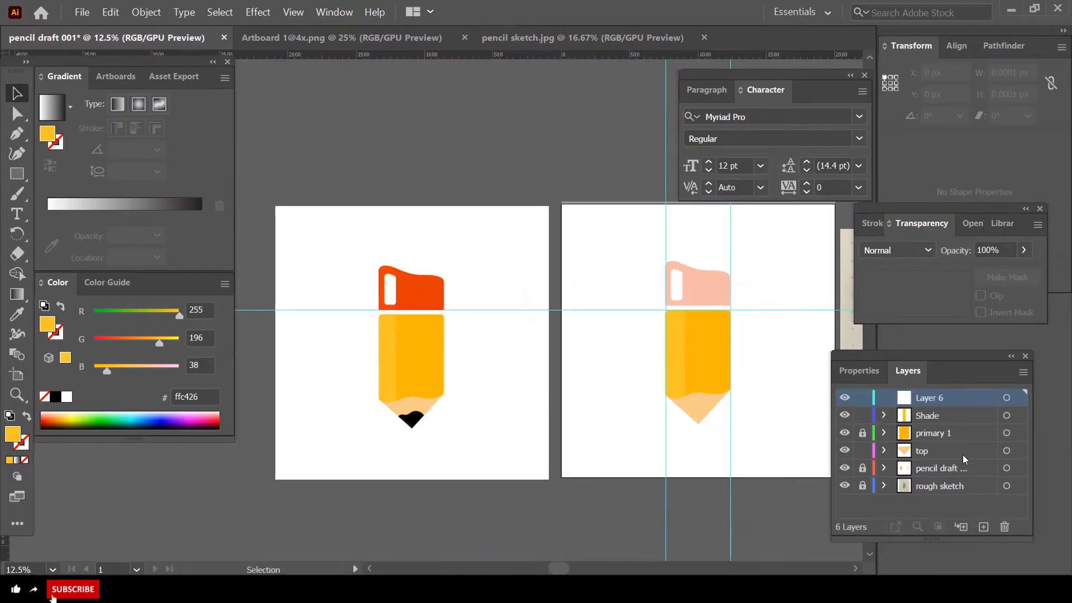
{"action": "double_click", "coordinate": [927, 402]}
{"action": "type", "text": "N"}
{"action": "key", "text": "Return"}
{"action": "left_click_drag", "start_coordinate": [926, 397], "coordinate": [938, 425]}
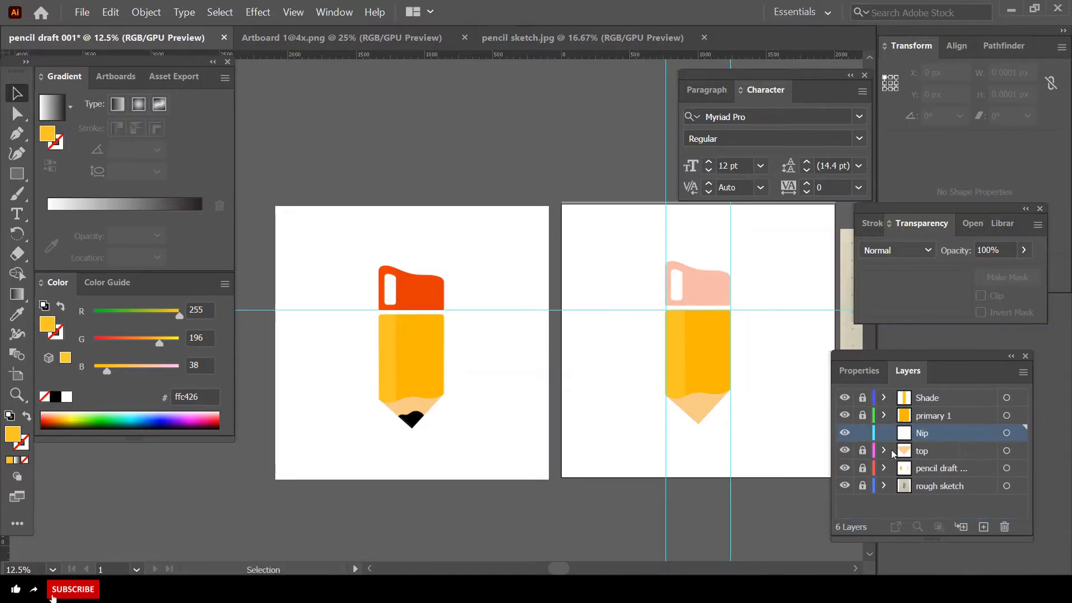
- Hide the top layer and trace the draft's lead tip with the Curvature tool as a closed shape about 189 by 127 px
{"action": "scroll", "coordinate": [698, 448], "scroll_direction": "up", "scroll_amount": 8}
{"action": "scroll", "coordinate": [698, 448], "scroll_direction": "down", "scroll_amount": 5}
{"action": "scroll", "coordinate": [691, 447], "scroll_direction": "down", "scroll_amount": 1}
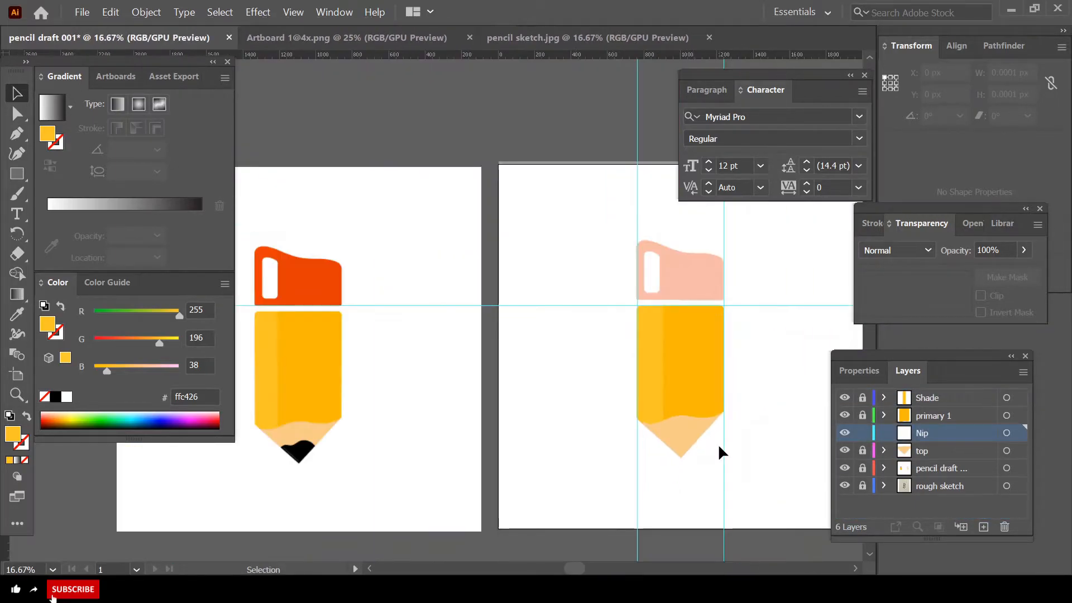
{"action": "scroll", "coordinate": [716, 454], "scroll_direction": "up", "scroll_amount": 1}
{"action": "left_click", "coordinate": [845, 451]}
{"action": "scroll", "coordinate": [725, 467], "scroll_direction": "up", "scroll_amount": 5}
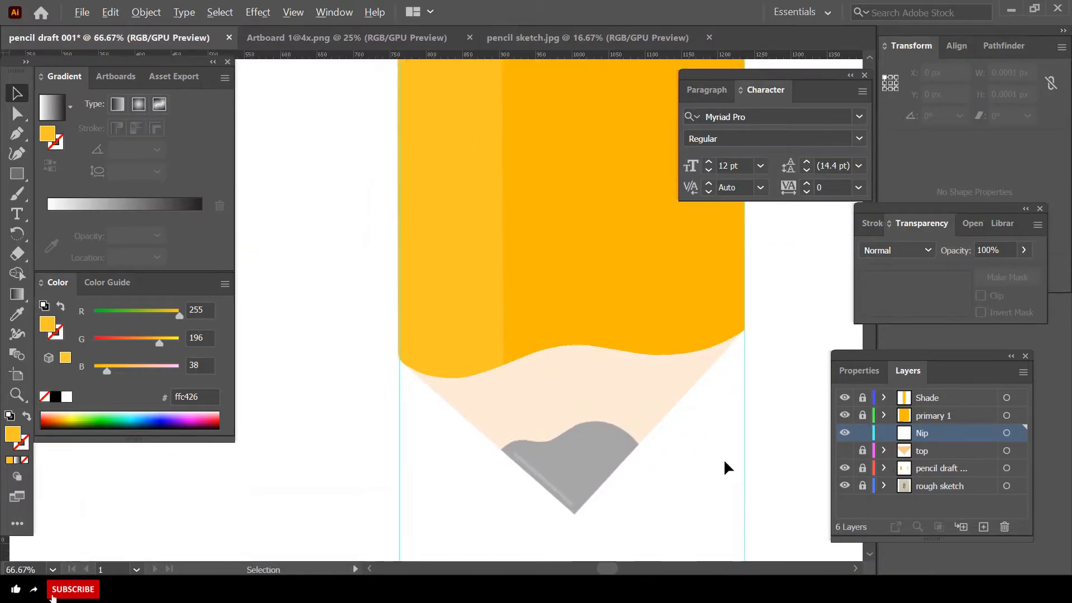
{"action": "left_click", "coordinate": [26, 161]}
{"action": "left_click", "coordinate": [455, 446]}
{"action": "left_click", "coordinate": [484, 432]}
{"action": "left_click", "coordinate": [512, 436]}
{"action": "left_click", "coordinate": [550, 419]}
{"action": "left_click", "coordinate": [591, 405]}
{"action": "left_click", "coordinate": [636, 416]}
{"action": "left_click", "coordinate": [661, 439]}
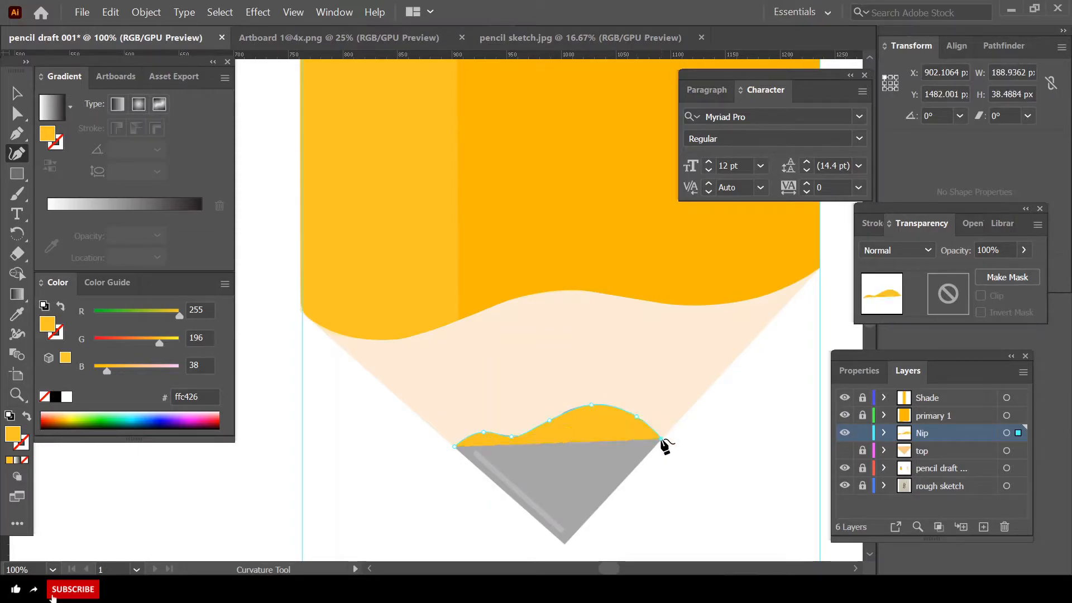
{"action": "left_click", "coordinate": [565, 541]}
{"action": "left_click", "coordinate": [455, 446]}
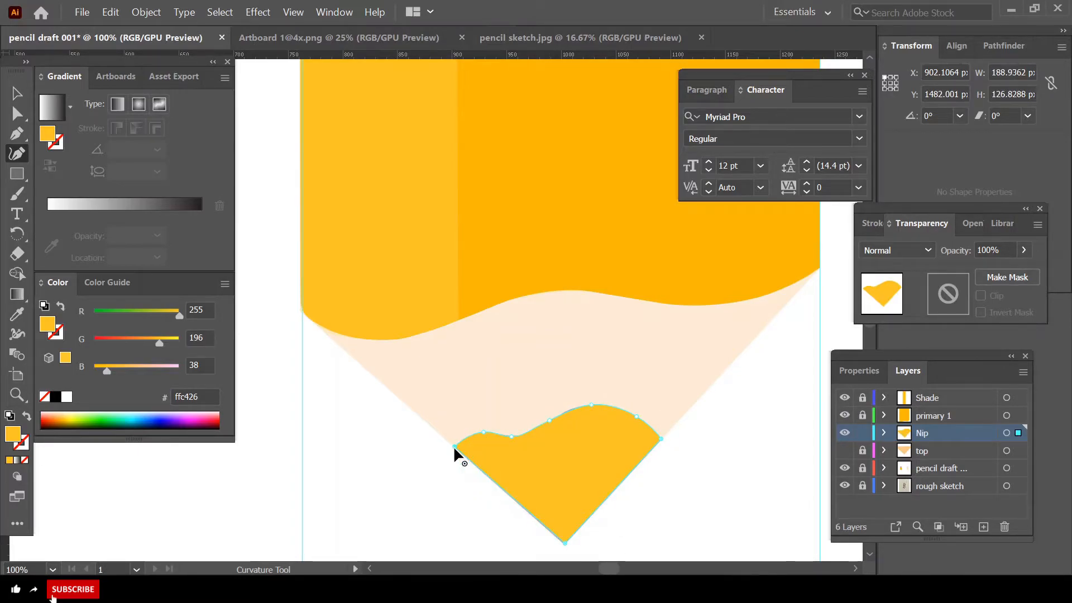
- Fill the lead tip shape with the black sampled from the reference pencil, deselect it, and show the top layer again
{"action": "scroll", "coordinate": [586, 452], "scroll_direction": "down", "scroll_amount": 3}
{"action": "scroll", "coordinate": [589, 455], "scroll_direction": "down", "scroll_amount": 1}
{"action": "left_click", "coordinate": [17, 315]}
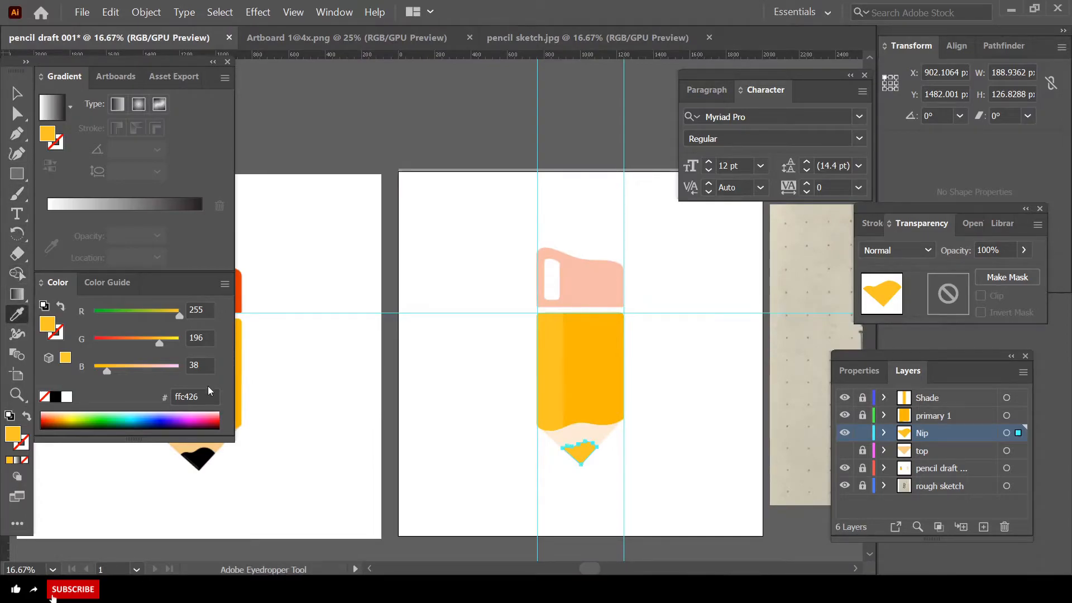
{"action": "left_click", "coordinate": [202, 449]}
{"action": "left_click", "coordinate": [18, 94]}
{"action": "left_click", "coordinate": [523, 318]}
{"action": "scroll", "coordinate": [546, 357], "scroll_direction": "up", "scroll_amount": 3}
{"action": "scroll", "coordinate": [670, 441], "scroll_direction": "down", "scroll_amount": 4}
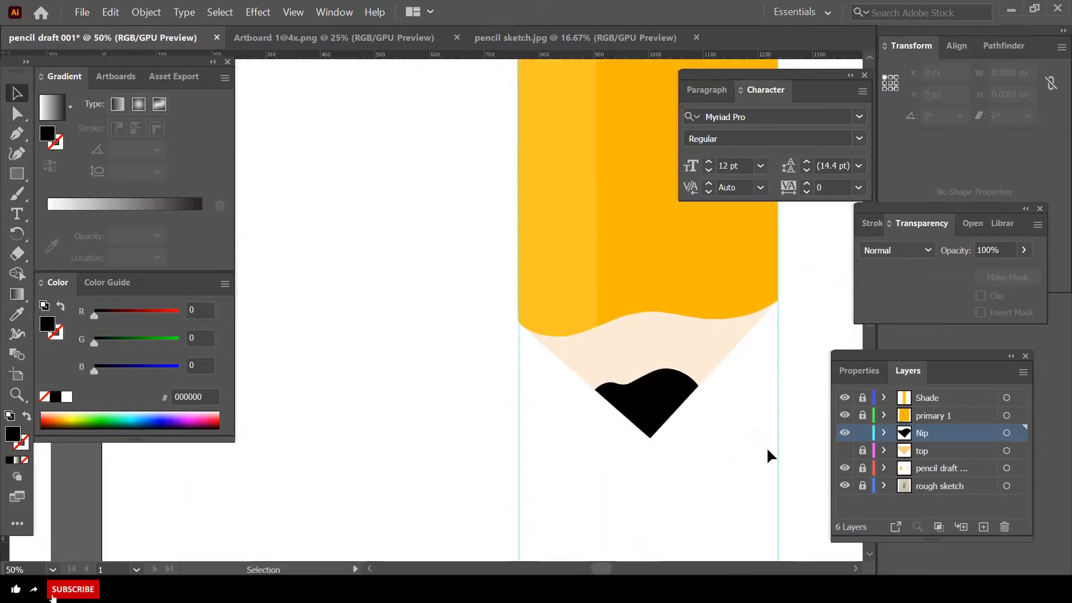
{"action": "left_click", "coordinate": [844, 450]}
- Align the lead tip's right corner and bottom point with the wood tip's edges using the Curvature tool
{"action": "scroll", "coordinate": [702, 403], "scroll_direction": "up", "scroll_amount": 4}
{"action": "scroll", "coordinate": [566, 338], "scroll_direction": "up", "scroll_amount": 1}
{"action": "left_click", "coordinate": [701, 352]}
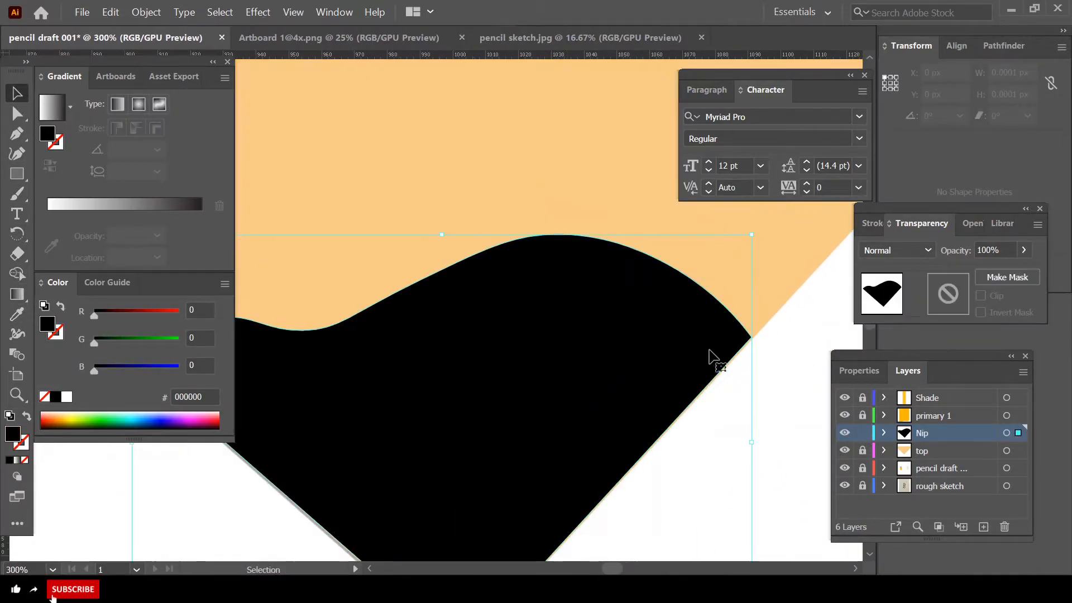
{"action": "scroll", "coordinate": [703, 350], "scroll_direction": "up", "scroll_amount": 2}
{"action": "left_click", "coordinate": [17, 153]}
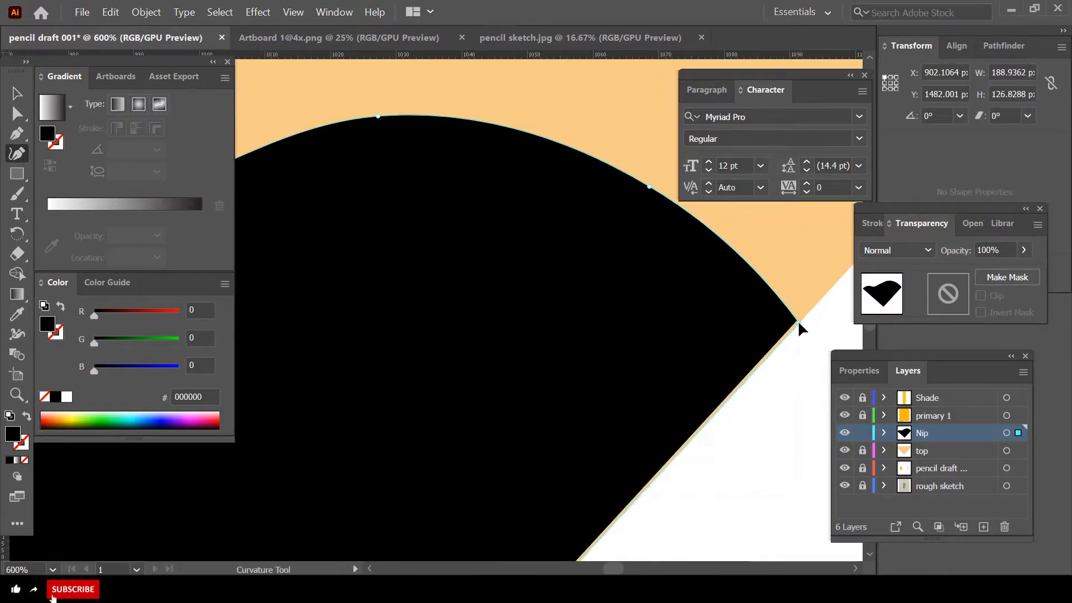
{"action": "scroll", "coordinate": [720, 380], "scroll_direction": "down", "scroll_amount": 9}
{"action": "scroll", "coordinate": [286, 472], "scroll_direction": "right", "scroll_amount": 1}
{"action": "scroll", "coordinate": [297, 453], "scroll_direction": "left", "scroll_amount": 4}
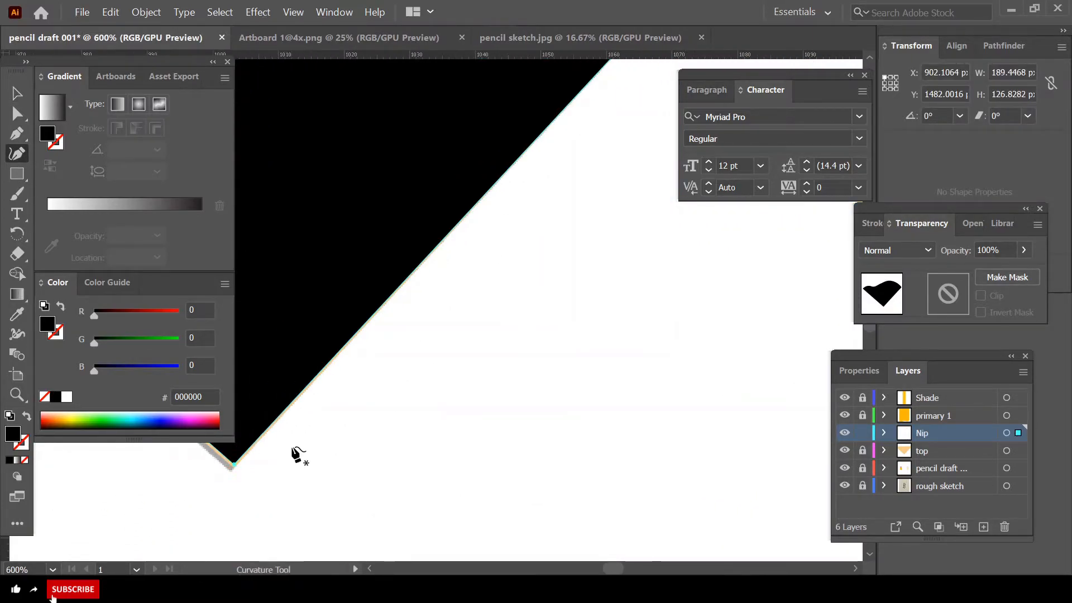
{"action": "scroll", "coordinate": [282, 462], "scroll_direction": "left", "scroll_amount": 3}
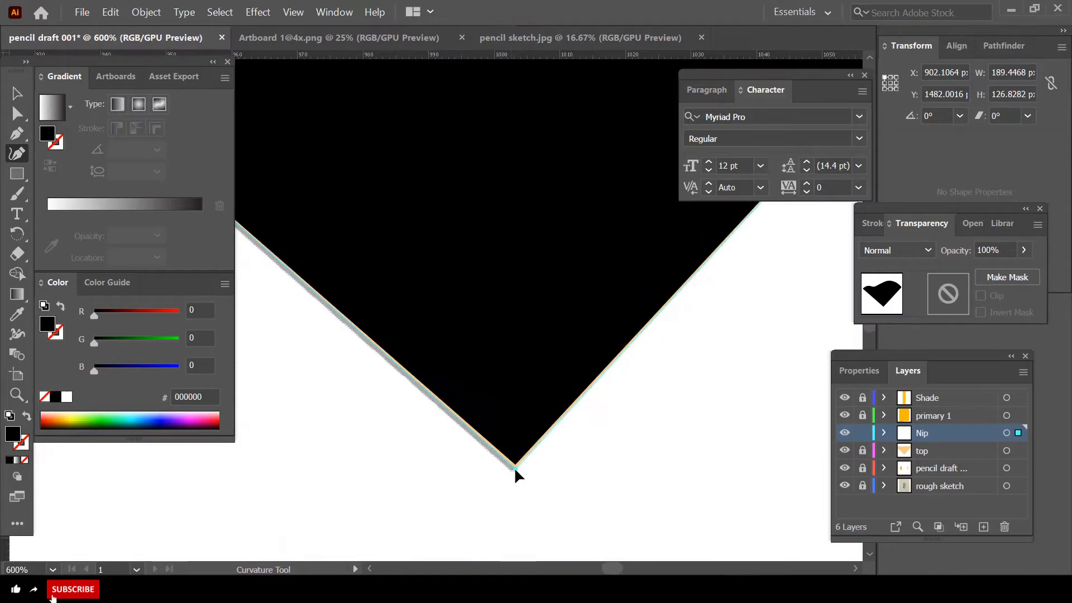
{"action": "scroll", "coordinate": [577, 509], "scroll_direction": "left", "scroll_amount": 9}
- Check the lead tip's left corner against the wood tip's edge and deselect the shape
{"action": "scroll", "coordinate": [445, 383], "scroll_direction": "up", "scroll_amount": 8}
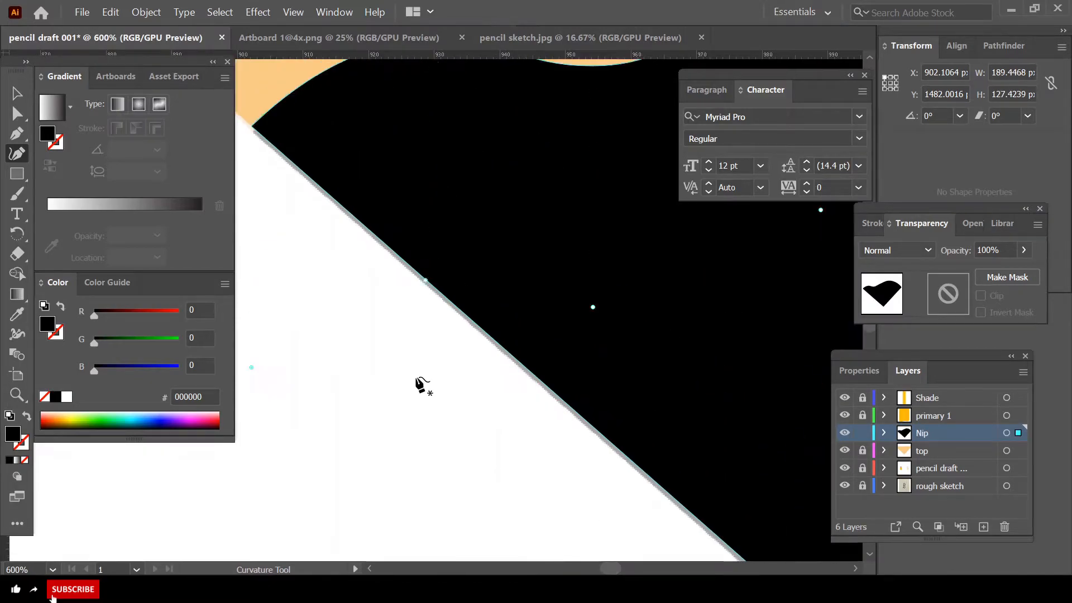
{"action": "scroll", "coordinate": [262, 414], "scroll_direction": "up", "scroll_amount": 6}
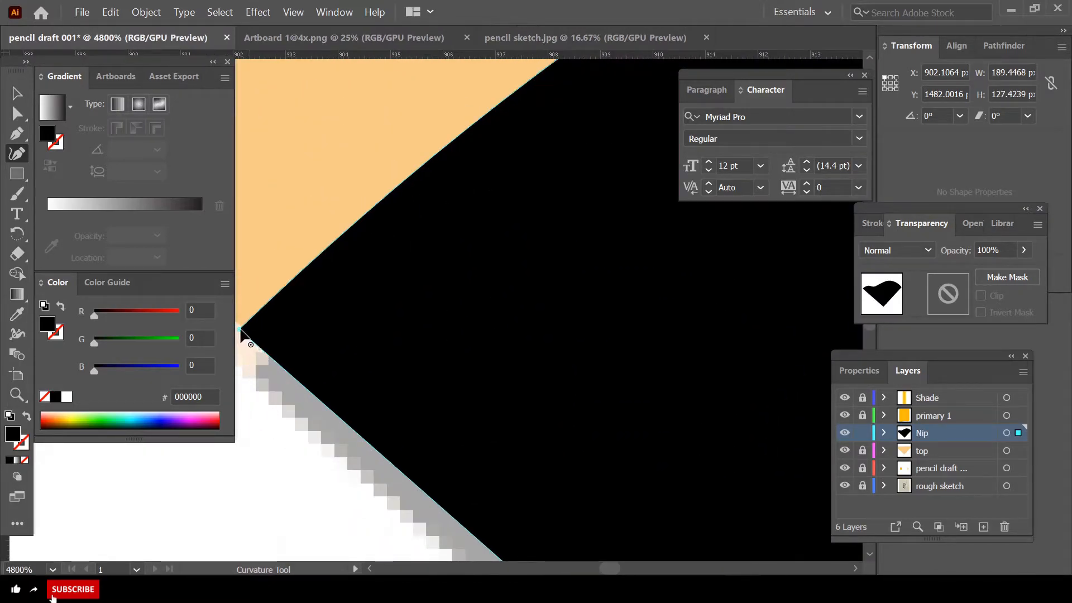
{"action": "scroll", "coordinate": [300, 355], "scroll_direction": "down", "scroll_amount": 10}
{"action": "left_click_drag", "start_coordinate": [617, 569], "coordinate": [611, 569]}
{"action": "left_click", "coordinate": [17, 113]}
{"action": "left_click", "coordinate": [16, 94]}
{"action": "left_click", "coordinate": [524, 280]}
{"action": "scroll", "coordinate": [525, 280], "scroll_direction": "up", "scroll_amount": 2}
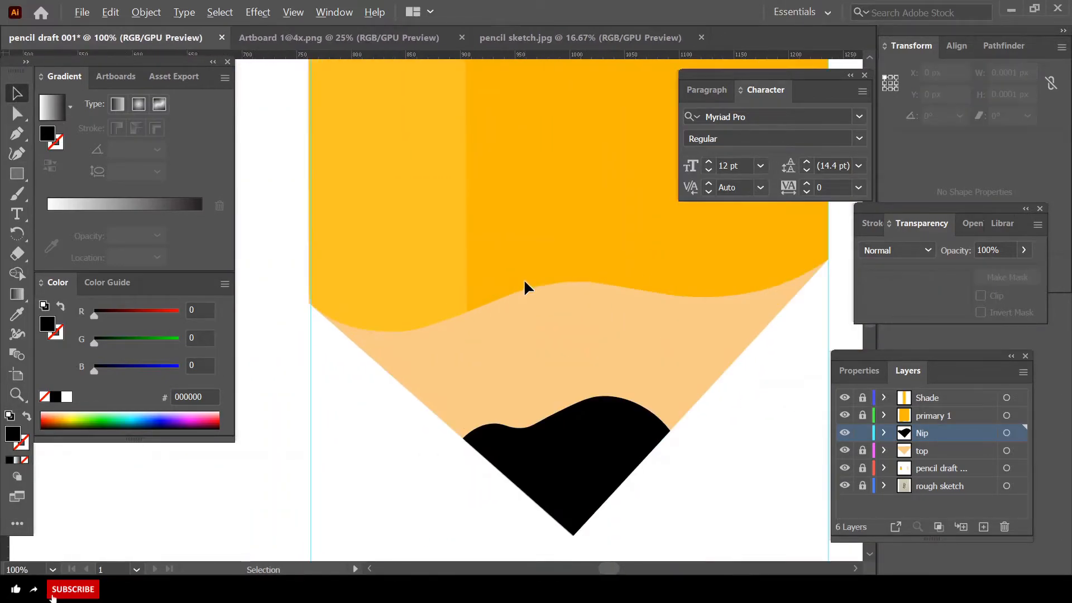
- Lock the Nip layer and create a layer named Eraser above the Shade layer
{"action": "scroll", "coordinate": [527, 276], "scroll_direction": "down", "scroll_amount": 5}
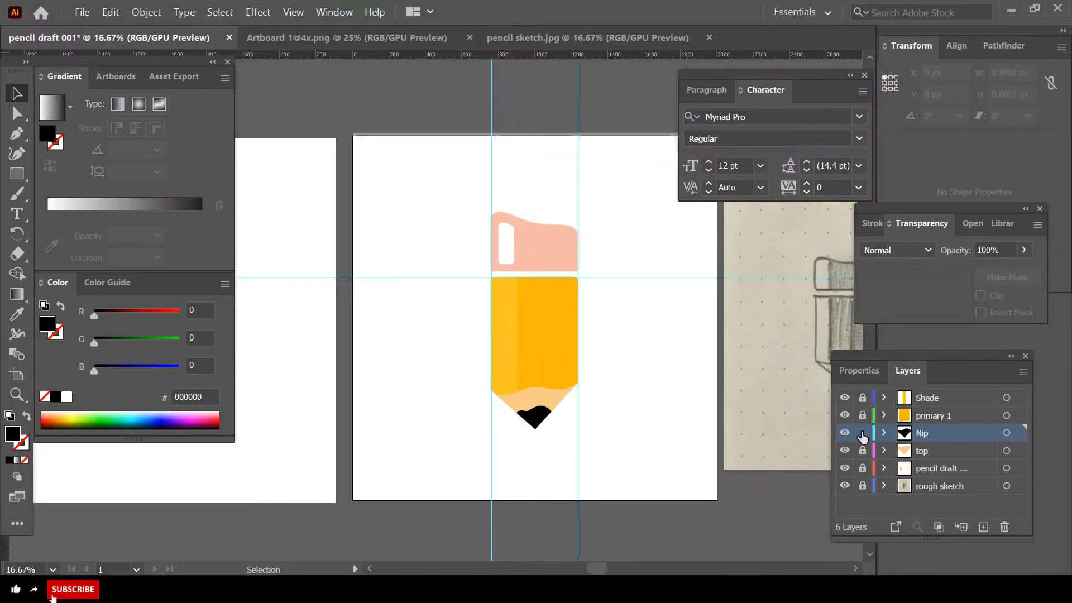
{"action": "key", "text": "ctrl+l"}
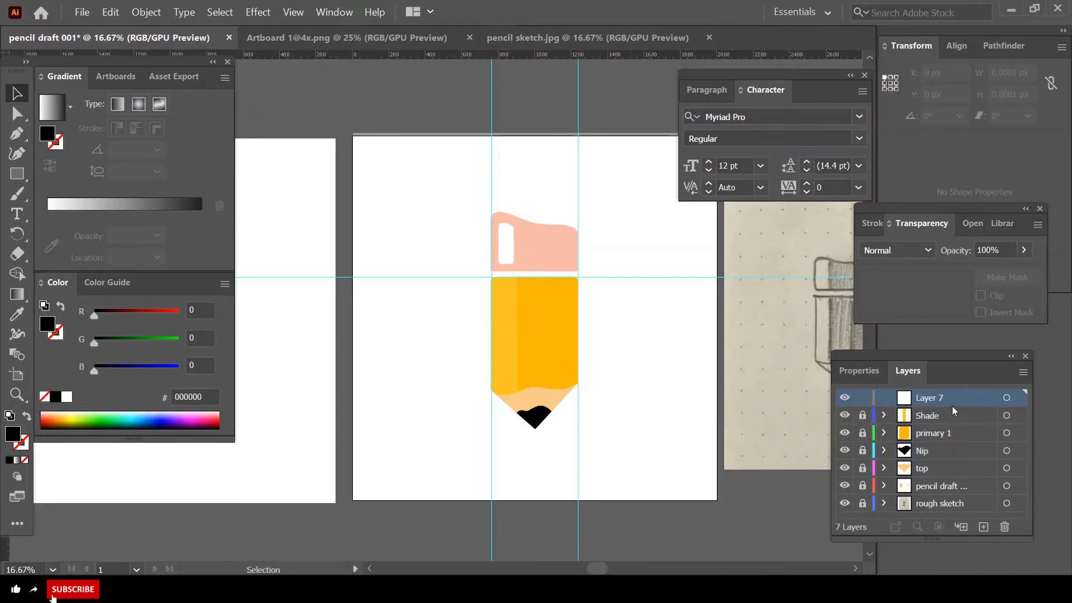
{"action": "key", "text": "Return"}
- Start tracing the draft's eraser with the Curvature tool, up its straight left side and along the first part of the wavy top
{"action": "scroll", "coordinate": [513, 221], "scroll_direction": "up", "scroll_amount": 3}
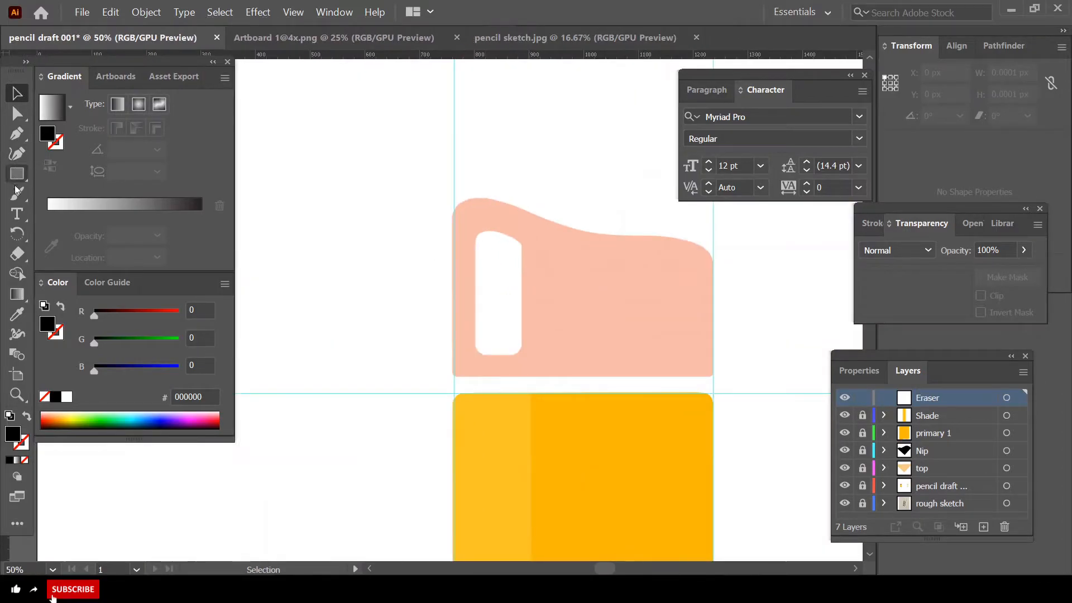
{"action": "left_click", "coordinate": [17, 152]}
{"action": "scroll", "coordinate": [428, 361], "scroll_direction": "up", "scroll_amount": 1}
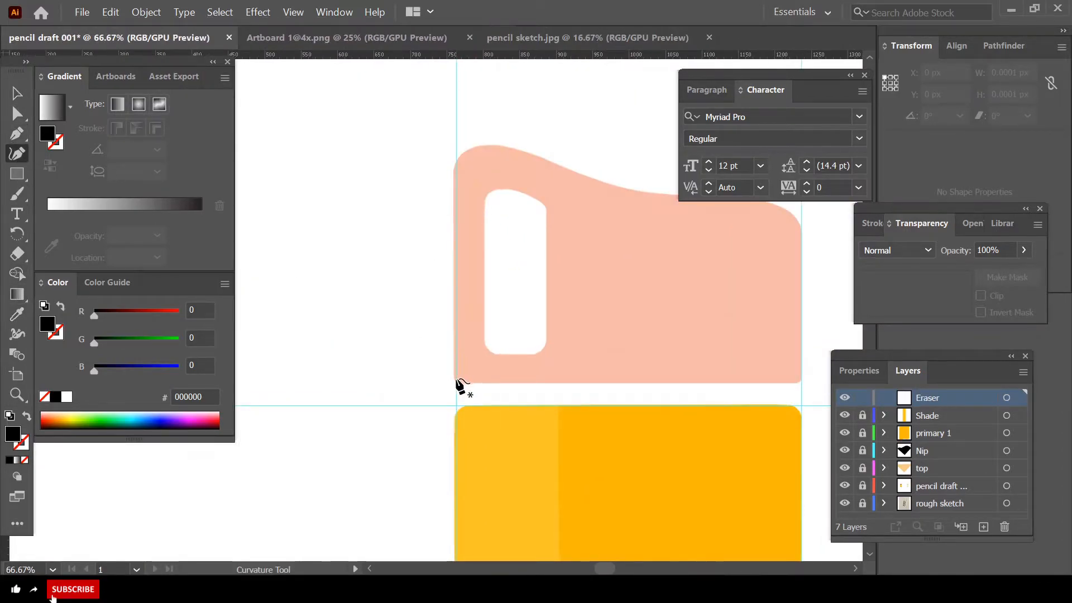
{"action": "left_click", "coordinate": [456, 378]}
{"action": "left_click", "coordinate": [456, 162]}
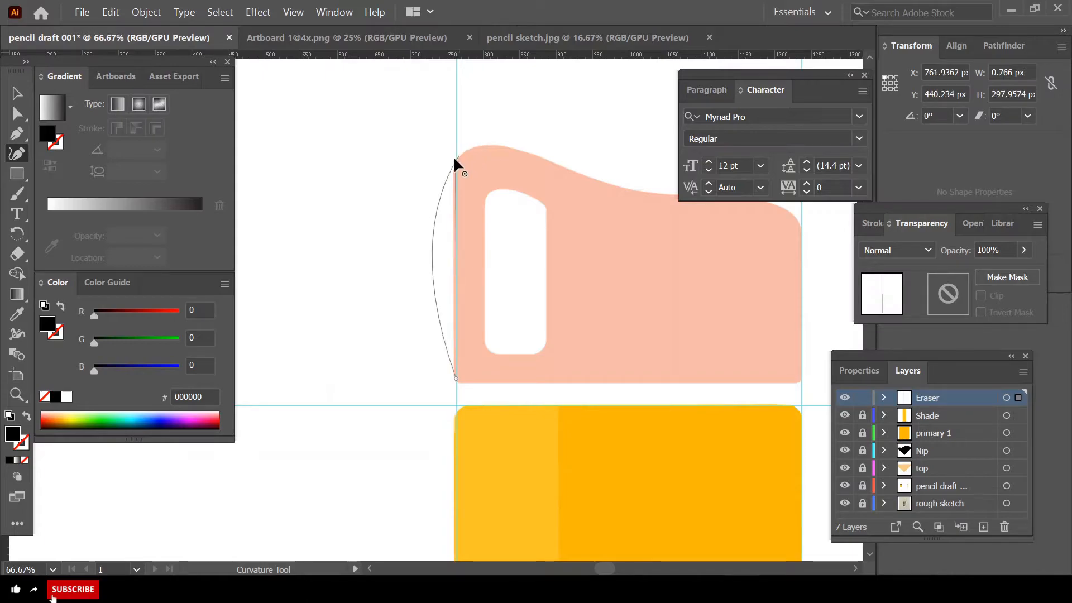
{"action": "left_click", "coordinate": [471, 146]}
{"action": "left_click", "coordinate": [516, 148]}
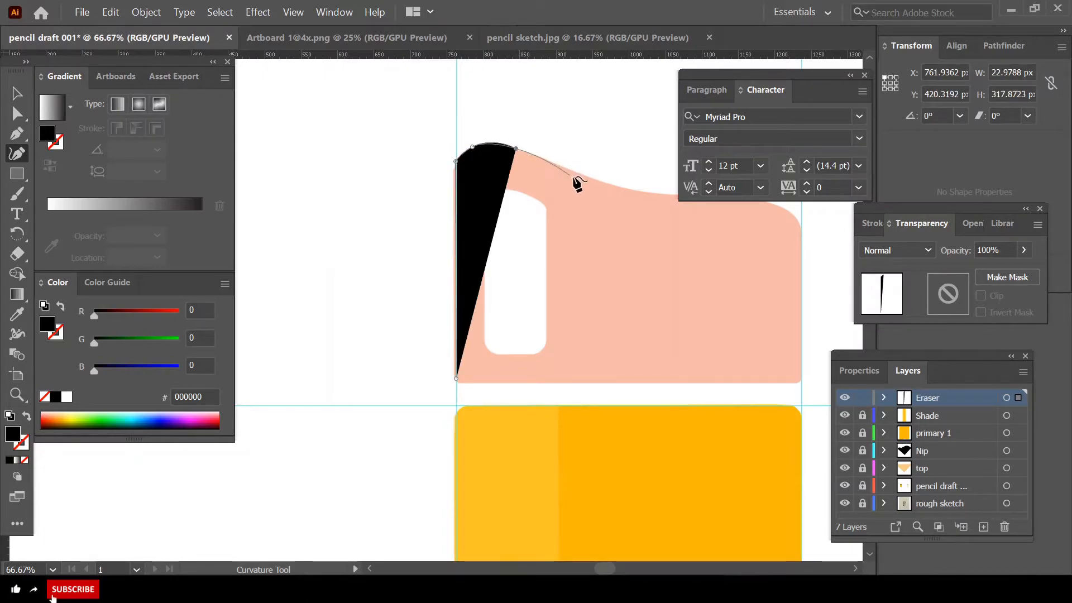
{"action": "left_click", "coordinate": [580, 174]}
{"action": "left_click", "coordinate": [663, 194]}
- Continue the eraser outline around the rounded right corner and close it along the bottom, about 476 by 324 px overall
{"action": "scroll", "coordinate": [668, 201], "scroll_direction": "right", "scroll_amount": 8}
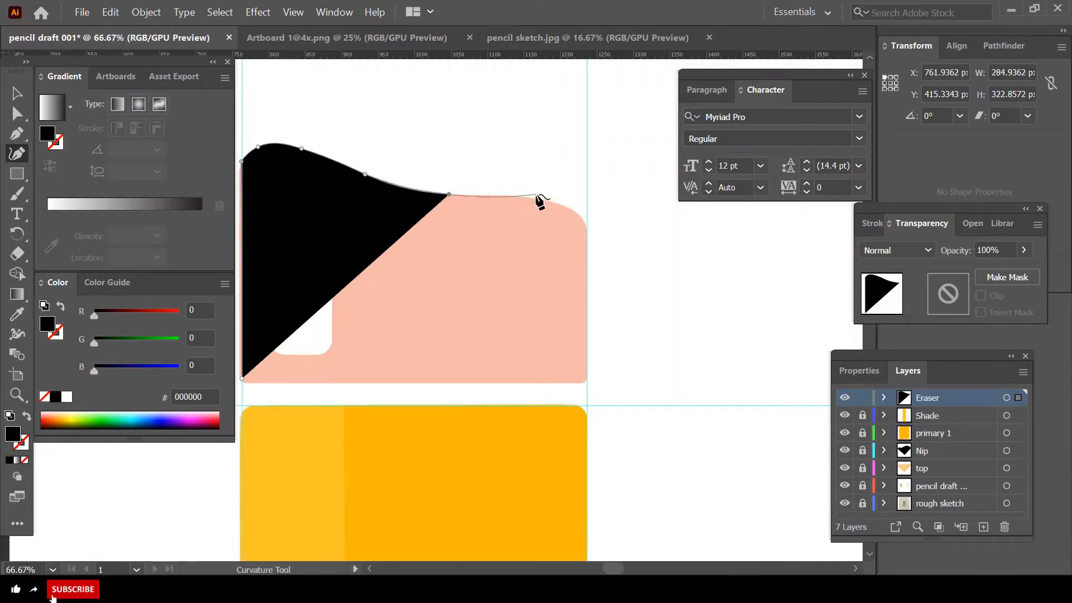
{"action": "left_click", "coordinate": [527, 198]}
{"action": "left_click", "coordinate": [583, 217]}
{"action": "left_click", "coordinate": [587, 230]}
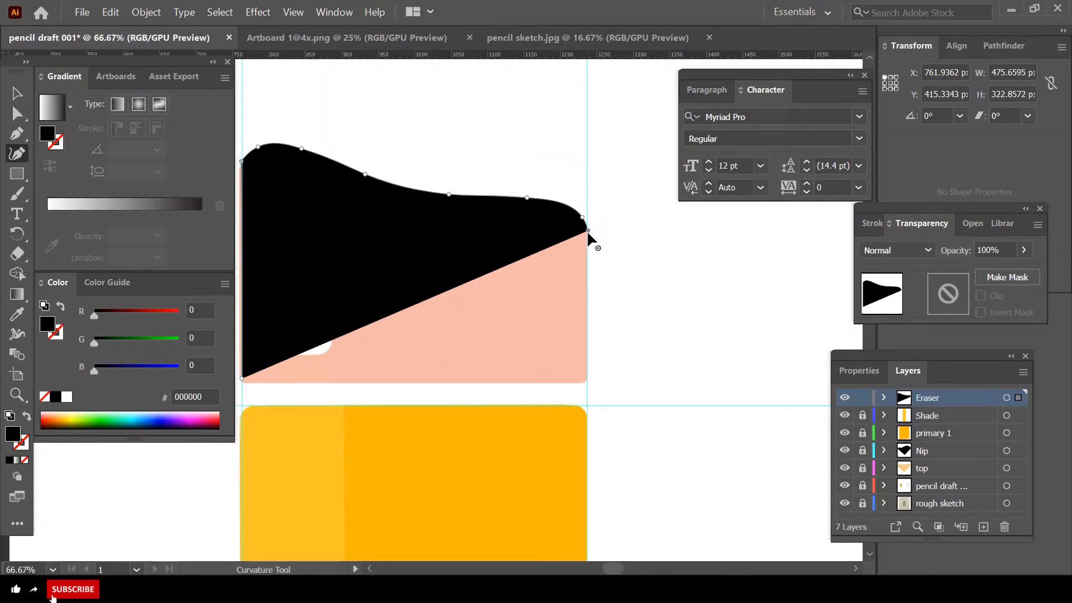
{"action": "left_click", "coordinate": [587, 380]}
{"action": "left_click", "coordinate": [242, 379]}
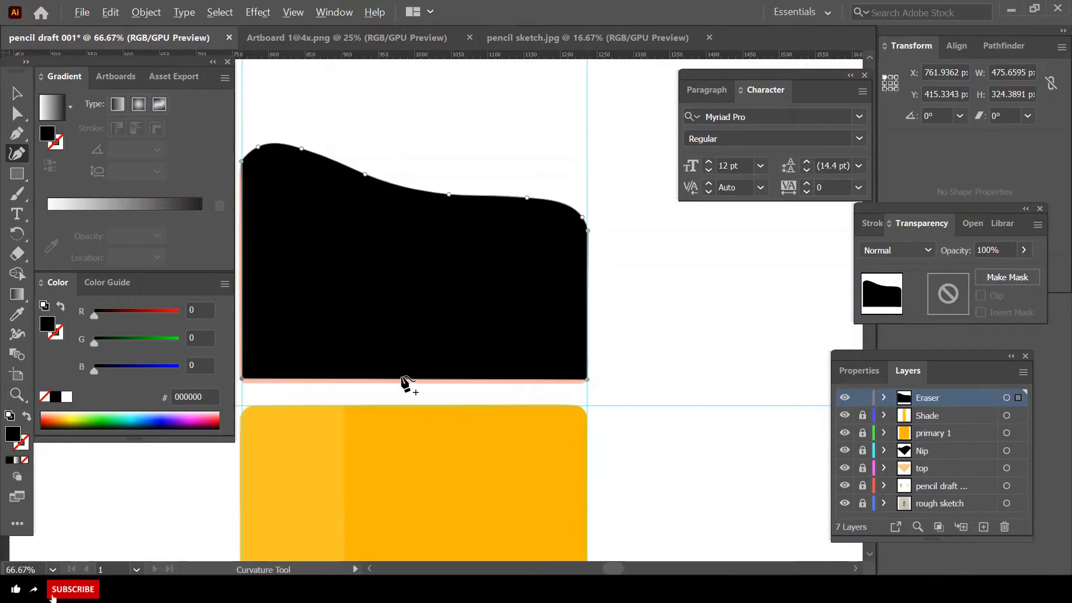
- Fill the eraser shape with the orange-red e03905 sampled from the reference pencil's eraser
{"action": "scroll", "coordinate": [403, 383], "scroll_direction": "down", "scroll_amount": 1}
{"action": "scroll", "coordinate": [296, 368], "scroll_direction": "up", "scroll_amount": 3}
{"action": "scroll", "coordinate": [295, 365], "scroll_direction": "down", "scroll_amount": 1}
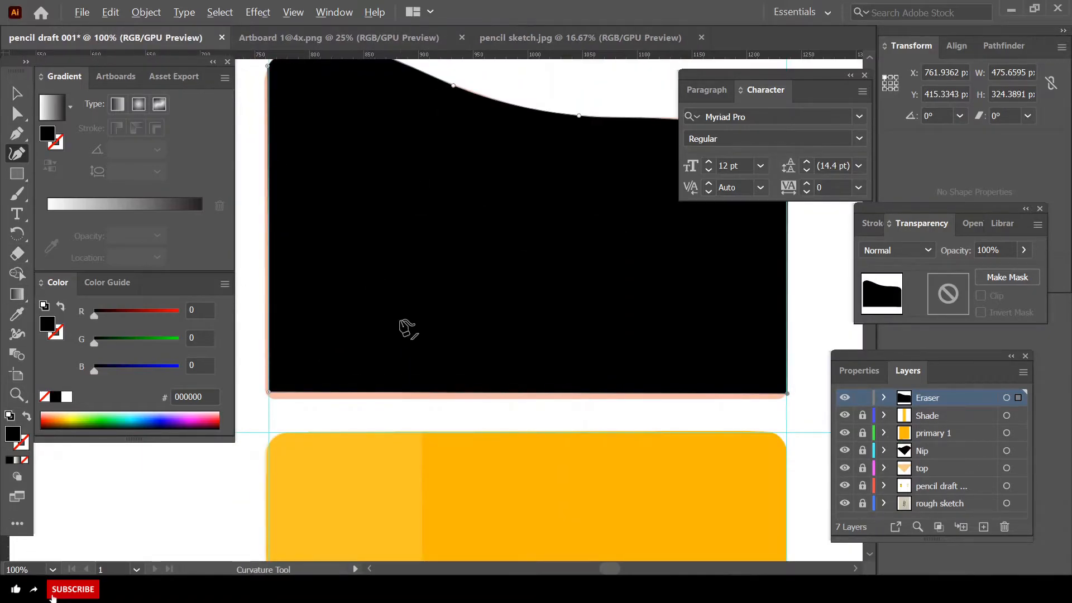
{"action": "scroll", "coordinate": [408, 329], "scroll_direction": "down", "scroll_amount": 7}
{"action": "key", "text": "i"}
{"action": "left_click", "coordinate": [239, 319]}
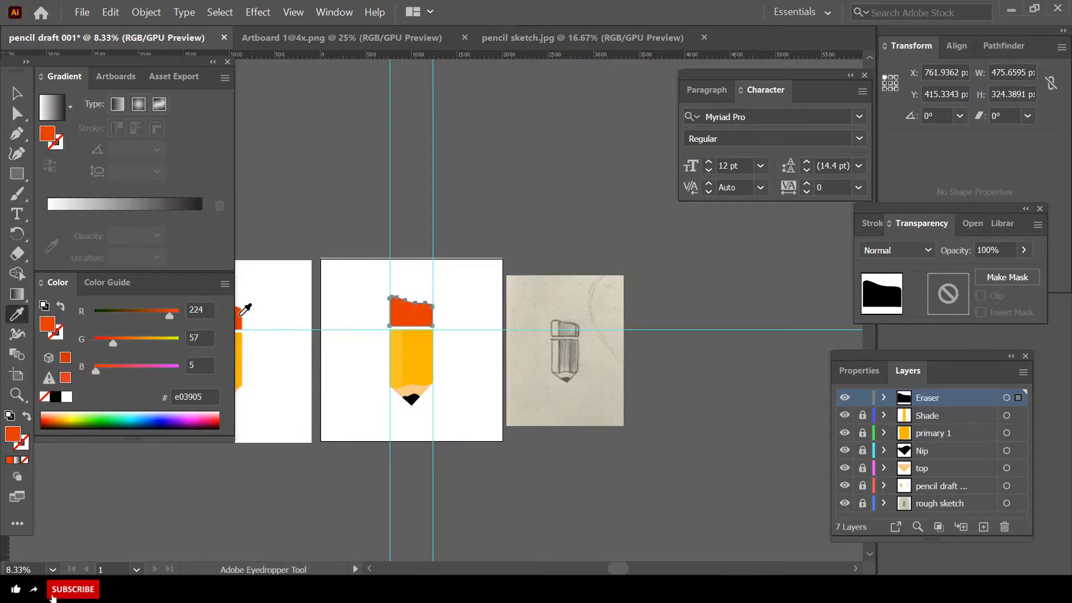
- Add a horizontal guide at about 745 px, along the bottom edge of the draft's eraser
{"action": "key", "text": "v"}
{"action": "scroll", "coordinate": [400, 305], "scroll_direction": "up", "scroll_amount": 6}
{"action": "scroll", "coordinate": [504, 379], "scroll_direction": "down", "scroll_amount": 1}
{"action": "left_click_drag", "start_coordinate": [449, 55], "coordinate": [483, 446]}
{"action": "scroll", "coordinate": [482, 461], "scroll_direction": "up", "scroll_amount": 2}
{"action": "scroll", "coordinate": [483, 442], "scroll_direction": "down", "scroll_amount": 2}
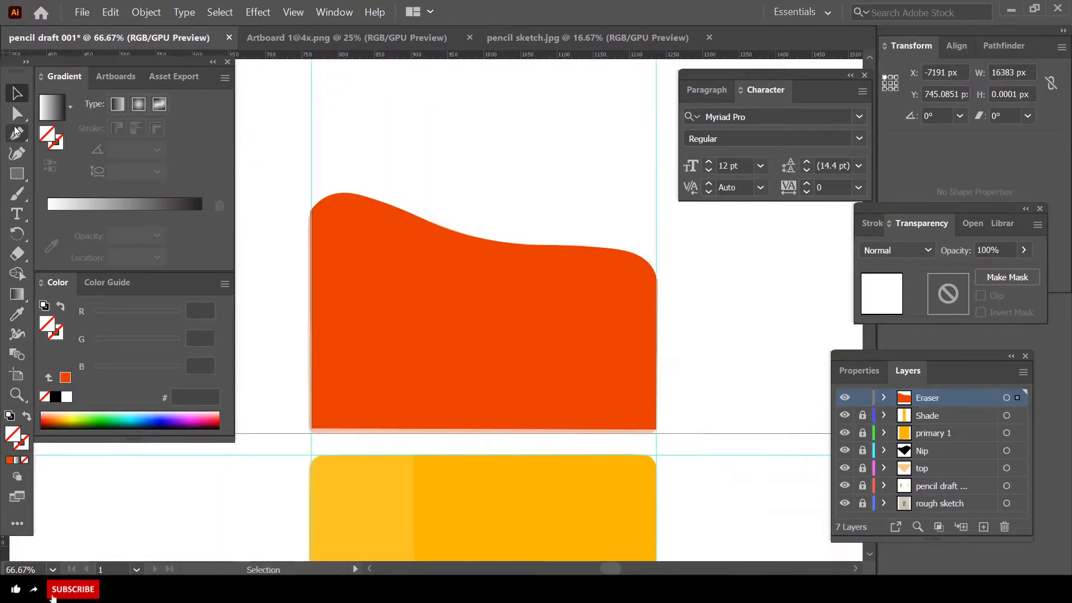
- Pull the eraser shape's two bottom corners down to the new guide with the Curvature tool, making it about 330 px high
{"action": "left_click", "coordinate": [18, 153]}
{"action": "scroll", "coordinate": [720, 445], "scroll_direction": "up", "scroll_amount": 2}
{"action": "scroll", "coordinate": [564, 431], "scroll_direction": "up", "scroll_amount": 4}
{"action": "left_click", "coordinate": [594, 365]}
{"action": "left_click_drag", "start_coordinate": [594, 365], "coordinate": [591, 398]}
{"action": "scroll", "coordinate": [591, 398], "scroll_direction": "down", "scroll_amount": 5}
{"action": "scroll", "coordinate": [590, 397], "scroll_direction": "right", "scroll_amount": 2}
{"action": "scroll", "coordinate": [591, 398], "scroll_direction": "left", "scroll_amount": 1}
{"action": "left_click_drag", "start_coordinate": [623, 567], "coordinate": [612, 564]}
{"action": "scroll", "coordinate": [556, 394], "scroll_direction": "up", "scroll_amount": 2}
{"action": "left_click_drag", "start_coordinate": [550, 385], "coordinate": [550, 406]}
{"action": "scroll", "coordinate": [570, 412], "scroll_direction": "down", "scroll_amount": 2}
{"action": "scroll", "coordinate": [610, 218], "scroll_direction": "up", "scroll_amount": 4}
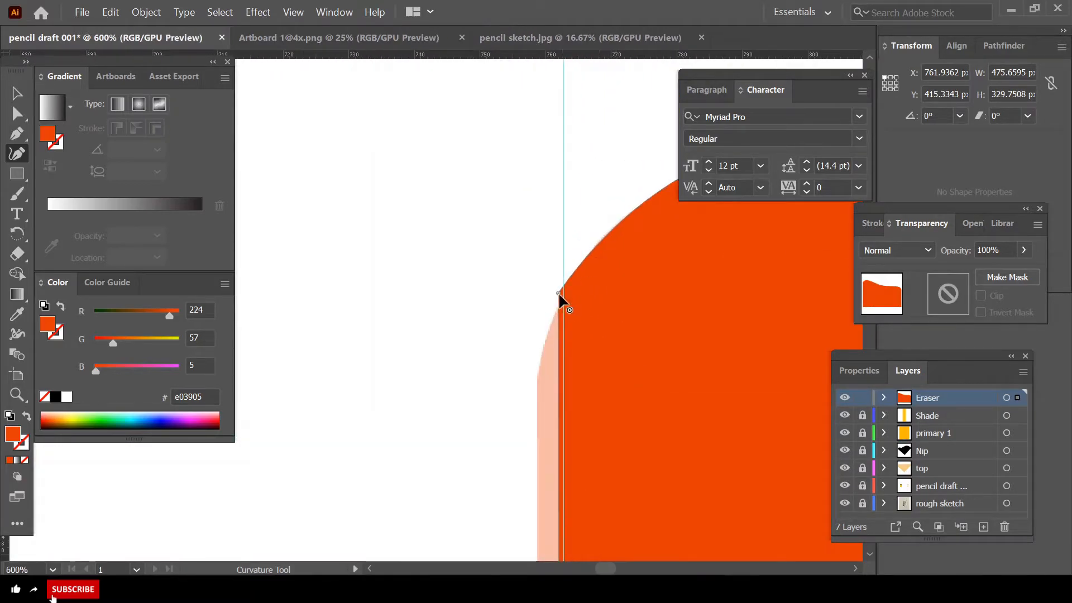
- Adjust the anchor points on the orange eraser shape's upper-left curve so its edge follows the vertical guide
{"action": "scroll", "coordinate": [598, 311], "scroll_direction": "down", "scroll_amount": 4}
{"action": "left_click_drag", "start_coordinate": [605, 568], "coordinate": [616, 571]}
{"action": "scroll", "coordinate": [730, 437], "scroll_direction": "down", "scroll_amount": 1}
{"action": "scroll", "coordinate": [730, 437], "scroll_direction": "up", "scroll_amount": 4}
{"action": "left_click_drag", "start_coordinate": [685, 422], "coordinate": [677, 421]}
{"action": "scroll", "coordinate": [686, 423], "scroll_direction": "down", "scroll_amount": 7}
{"action": "scroll", "coordinate": [527, 383], "scroll_direction": "up", "scroll_amount": 4}
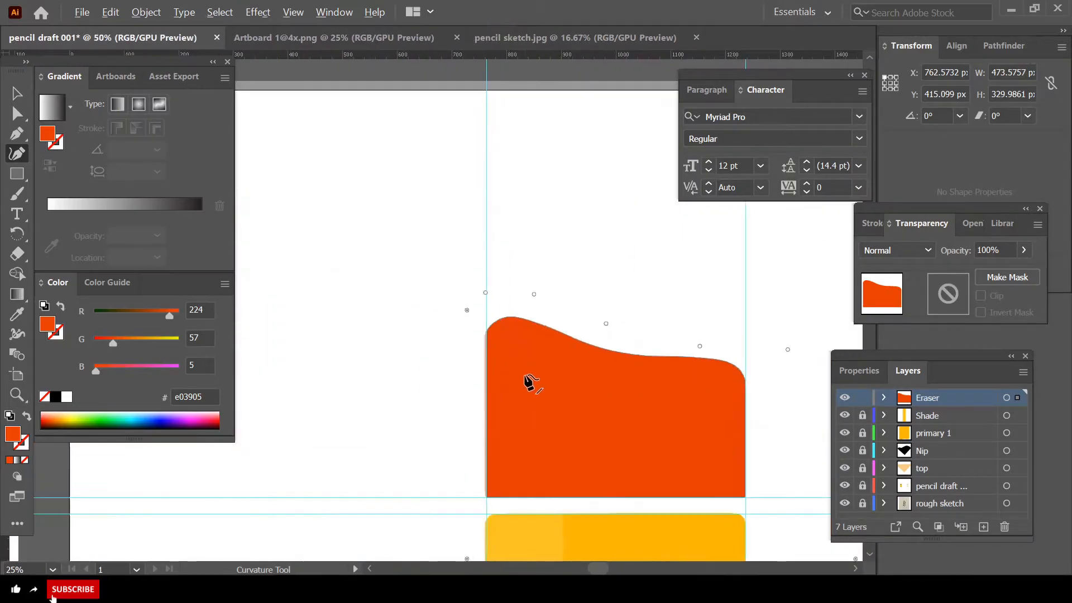
{"action": "scroll", "coordinate": [479, 319], "scroll_direction": "up", "scroll_amount": 2}
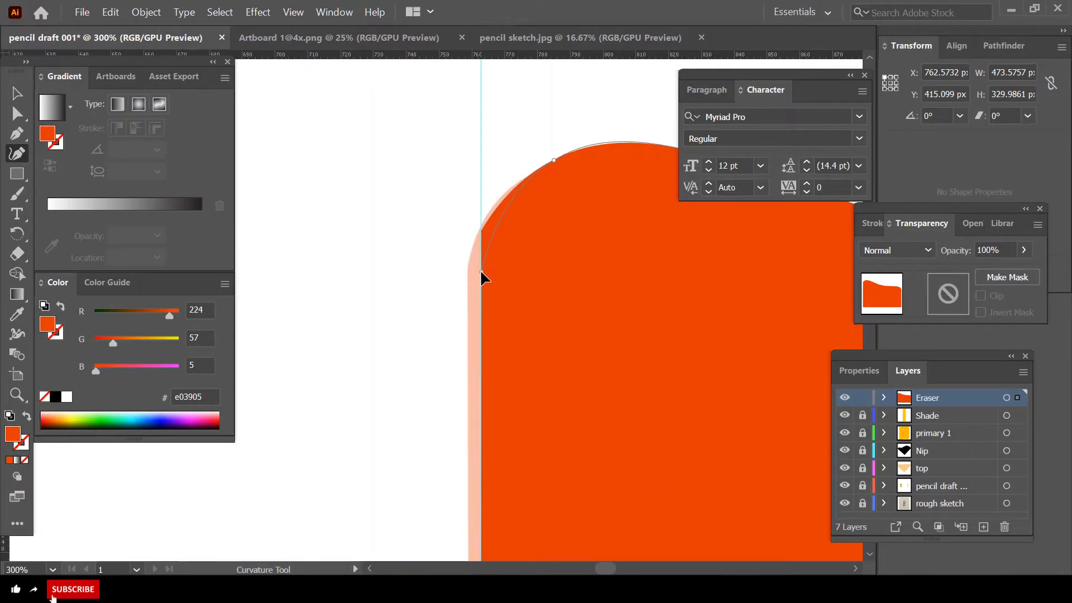
{"action": "left_click", "coordinate": [490, 222]}
{"action": "scroll", "coordinate": [537, 251], "scroll_direction": "down", "scroll_amount": 1}
{"action": "scroll", "coordinate": [546, 246], "scroll_direction": "up", "scroll_amount": 1}
{"action": "scroll", "coordinate": [551, 268], "scroll_direction": "down", "scroll_amount": 5}
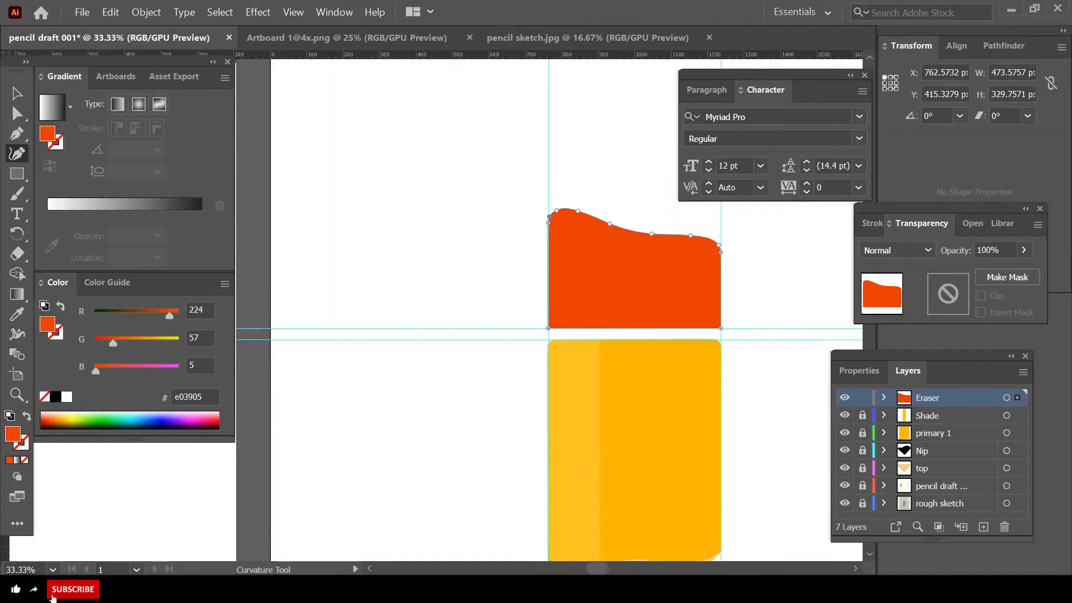
- Round the eraser shape's bottom corners slightly with Direct Selection, and deselect the shape
{"action": "scroll", "coordinate": [558, 307], "scroll_direction": "right", "scroll_amount": 3}
{"action": "key", "text": "a"}
{"action": "scroll", "coordinate": [511, 269], "scroll_direction": "up", "scroll_amount": 2}
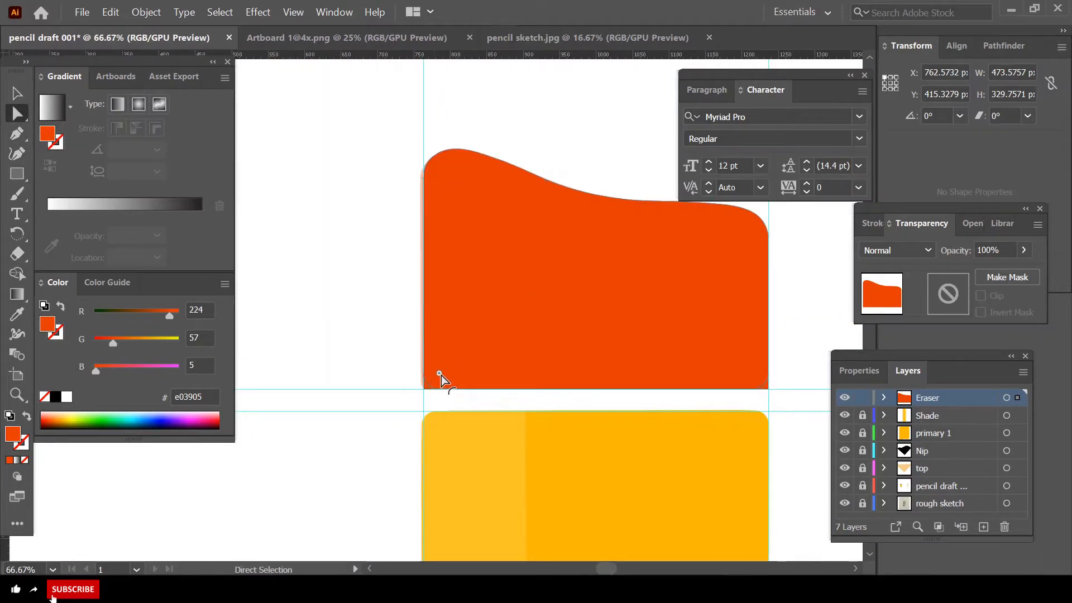
{"action": "left_click", "coordinate": [441, 373]}
{"action": "key", "text": "v"}
{"action": "left_click", "coordinate": [337, 162]}
- Try to reshape the eraser's right edge and lower-right corner with the Curvature tool
{"action": "scroll", "coordinate": [550, 233], "scroll_direction": "down", "scroll_amount": 2}
{"action": "scroll", "coordinate": [605, 242], "scroll_direction": "up", "scroll_amount": 5}
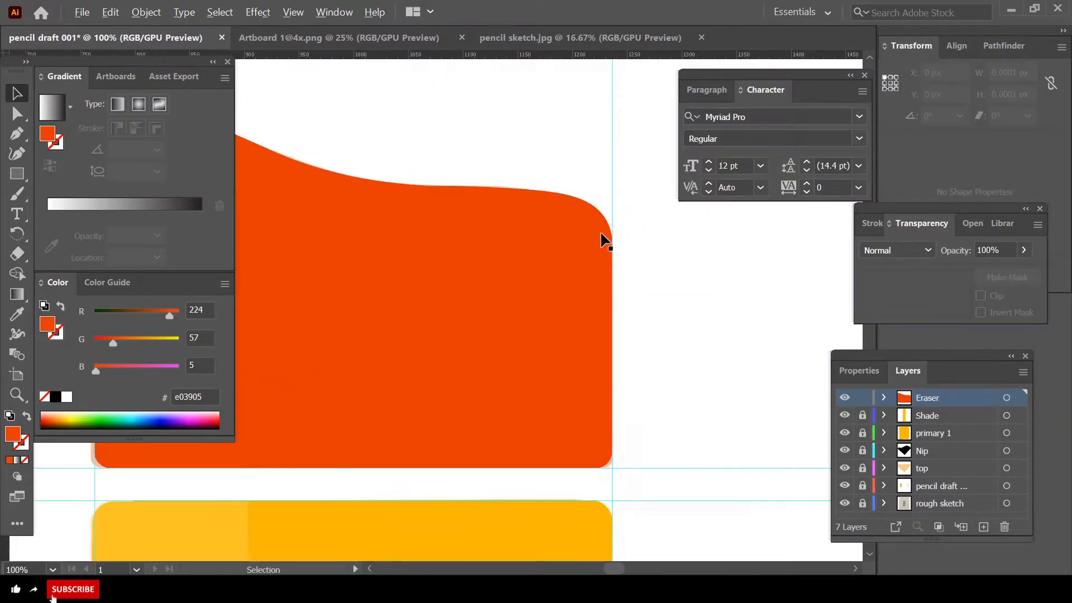
{"action": "scroll", "coordinate": [597, 247], "scroll_direction": "up", "scroll_amount": 2}
{"action": "left_click", "coordinate": [16, 153]}
{"action": "left_click_drag", "start_coordinate": [647, 242], "coordinate": [653, 463]}
{"action": "double_click", "coordinate": [649, 462]}
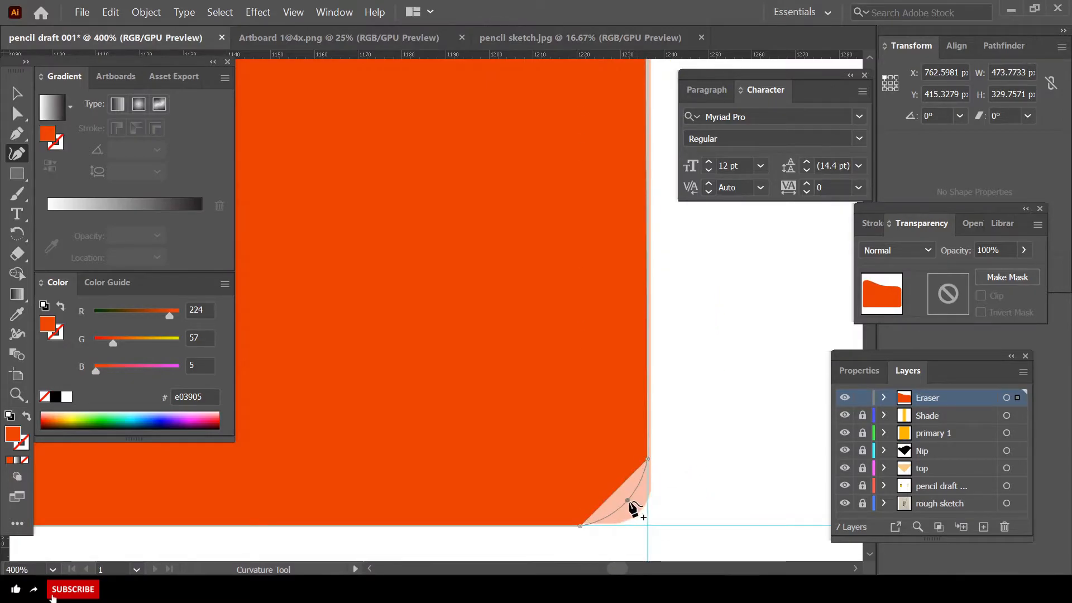
- Undo the Curvature tool edits to the eraser's right edge and lower-right corner, and deselect the shape
{"action": "key", "text": "ctrl+z"}
{"action": "key", "text": "ctrl+z"}
{"action": "key", "text": "ctrl+z"}
{"action": "key", "text": "ctrl+z"}
{"action": "key", "text": "ctrl+z"}
{"action": "key", "text": "ctrl+z"}
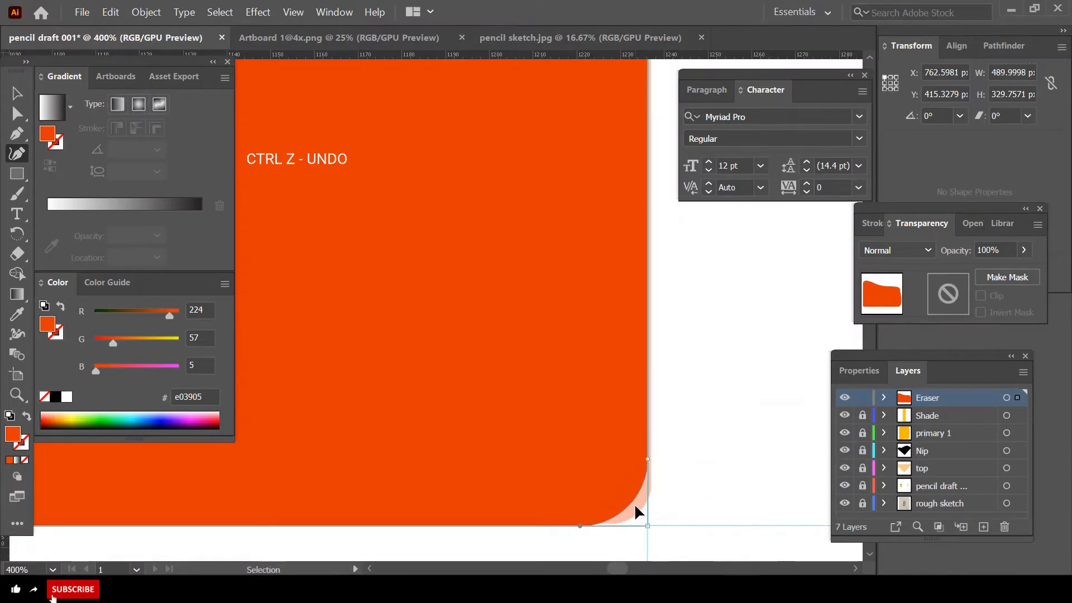
{"action": "scroll", "coordinate": [646, 469], "scroll_direction": "up", "scroll_amount": 11}
{"action": "scroll", "coordinate": [638, 399], "scroll_direction": "down", "scroll_amount": 4}
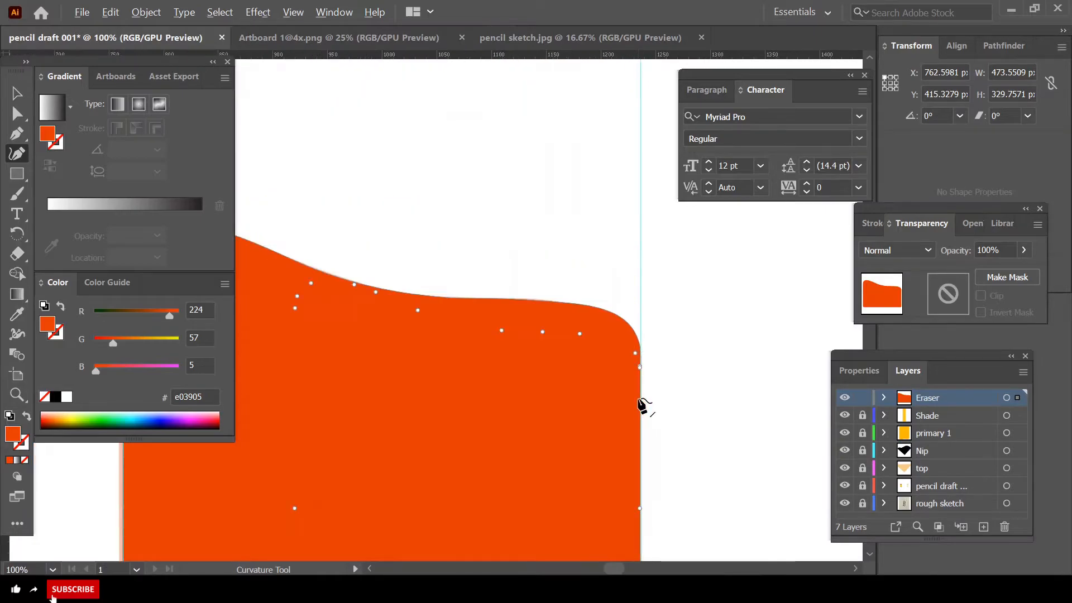
{"action": "scroll", "coordinate": [638, 401], "scroll_direction": "down", "scroll_amount": 4}
{"action": "left_click_drag", "start_coordinate": [615, 569], "coordinate": [613, 568]}
{"action": "scroll", "coordinate": [601, 475], "scroll_direction": "down", "scroll_amount": 6}
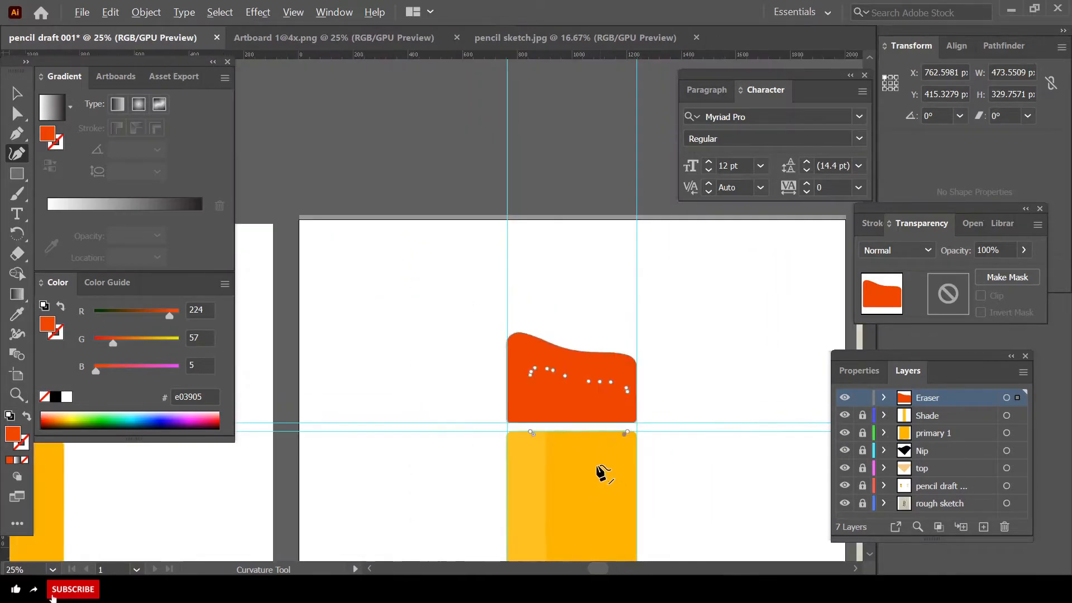
{"action": "key", "text": "v"}
{"action": "left_click", "coordinate": [364, 129]}
{"action": "scroll", "coordinate": [581, 346], "scroll_direction": "down", "scroll_amount": 4}
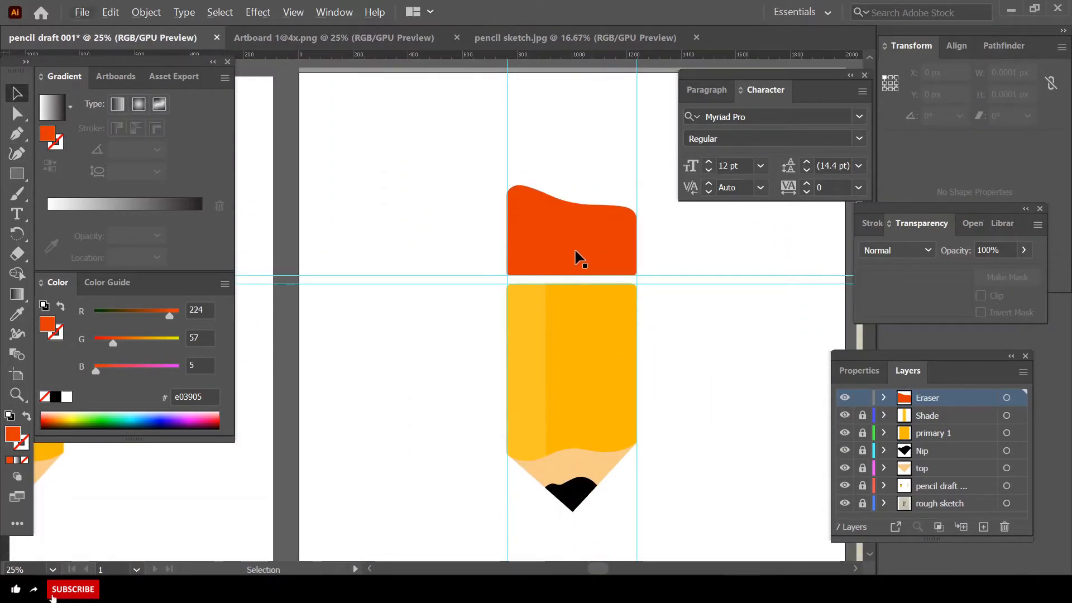
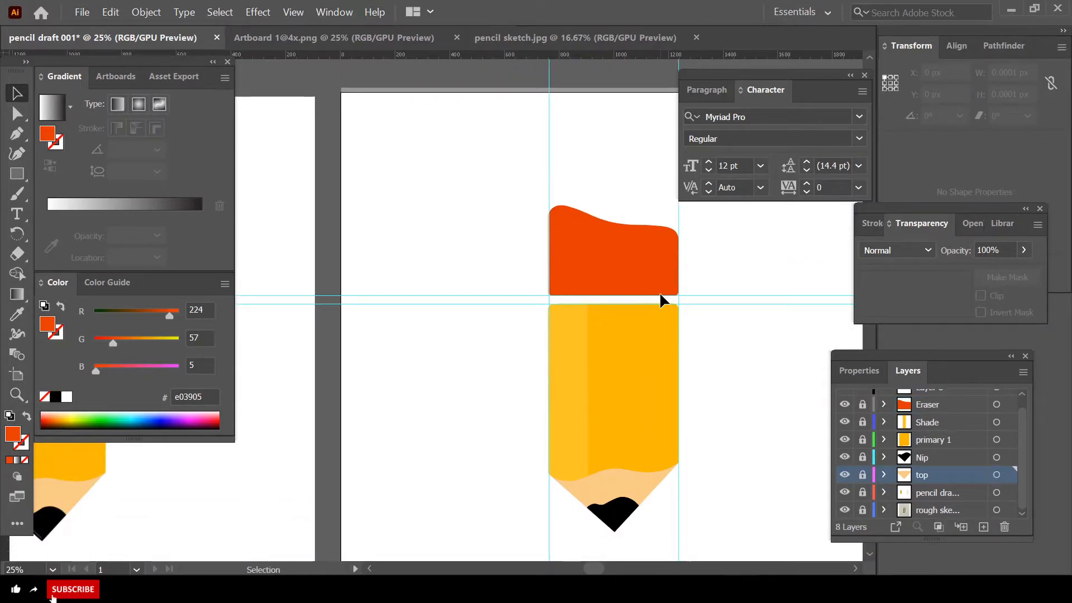
- Examine the white highlight on the reference pencil's eraser and compare it with the eraser on the working artboard
{"action": "scroll", "coordinate": [659, 293], "scroll_direction": "down", "scroll_amount": 2}
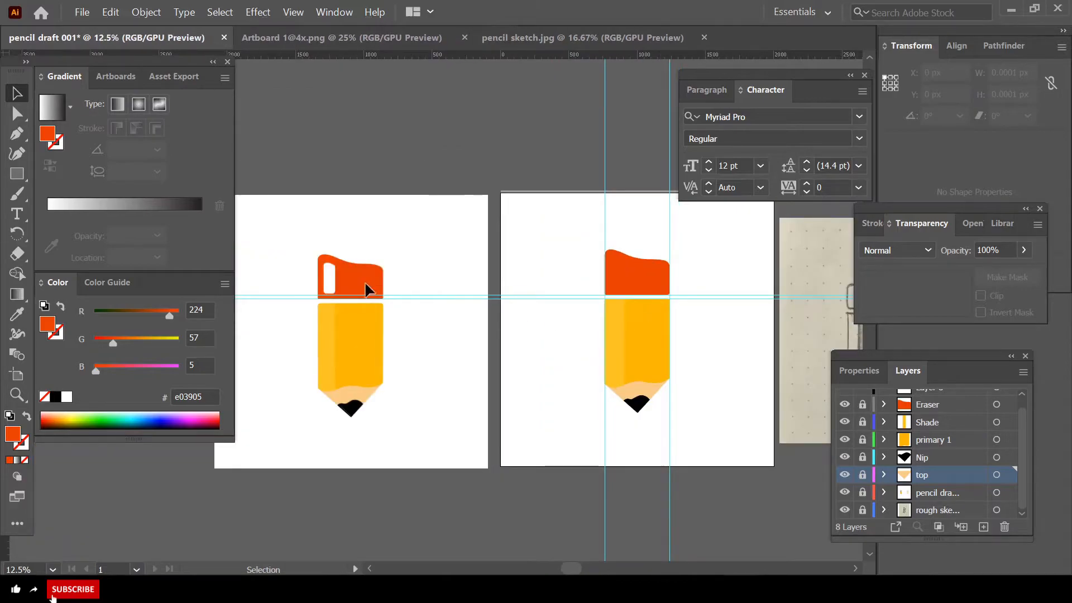
{"action": "scroll", "coordinate": [334, 275], "scroll_direction": "up", "scroll_amount": 3}
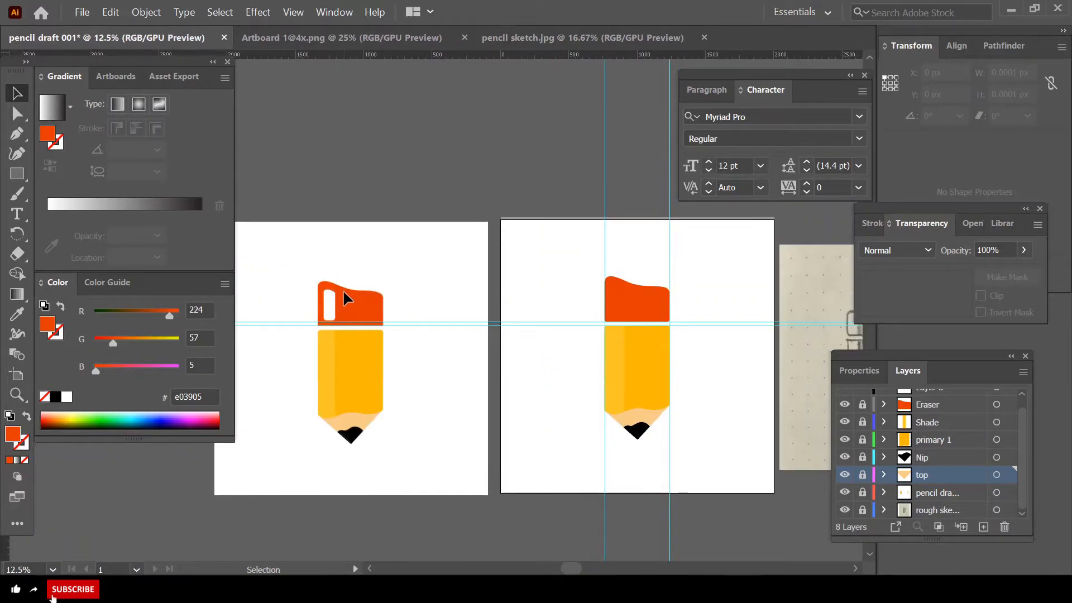
{"action": "scroll", "coordinate": [328, 309], "scroll_direction": "up", "scroll_amount": 1}
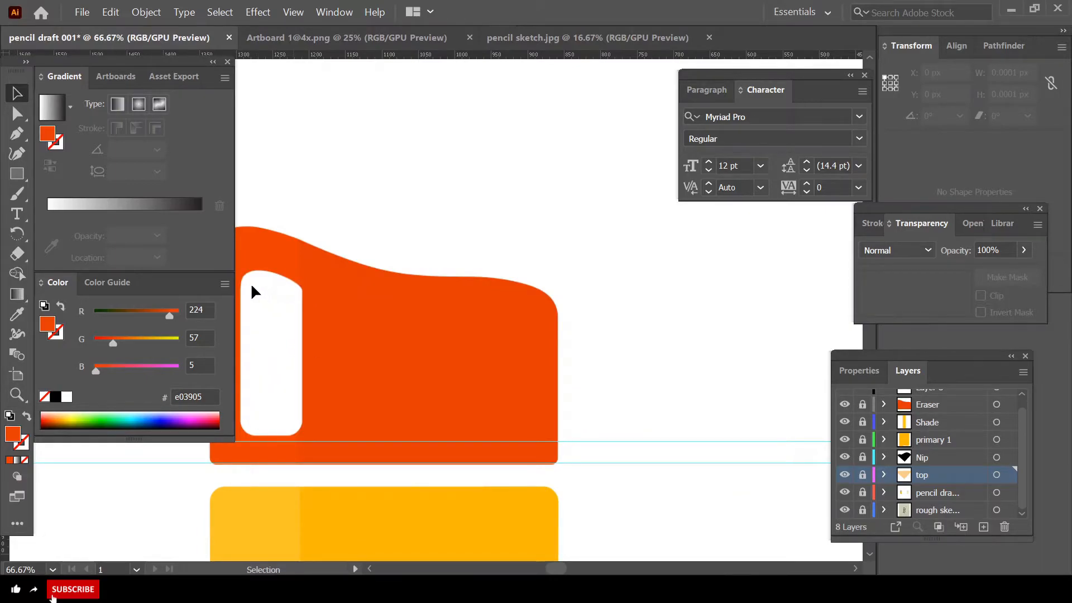
{"action": "scroll", "coordinate": [255, 414], "scroll_direction": "down", "scroll_amount": 3}
{"action": "scroll", "coordinate": [673, 384], "scroll_direction": "down", "scroll_amount": 1}
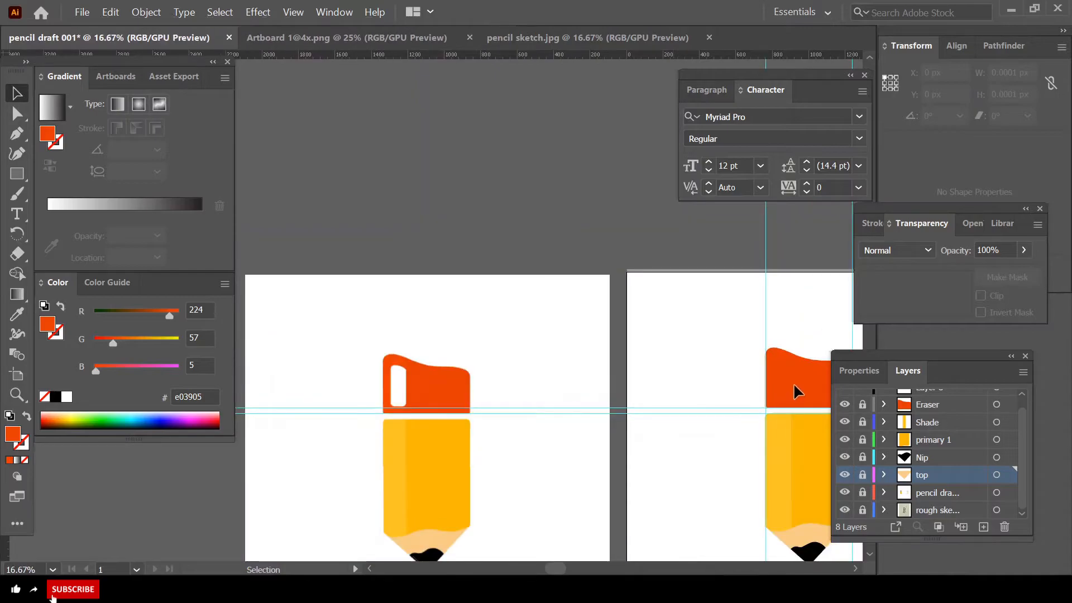
{"action": "left_click_drag", "start_coordinate": [565, 573], "coordinate": [593, 571]}
{"action": "scroll", "coordinate": [583, 408], "scroll_direction": "up", "scroll_amount": 3}
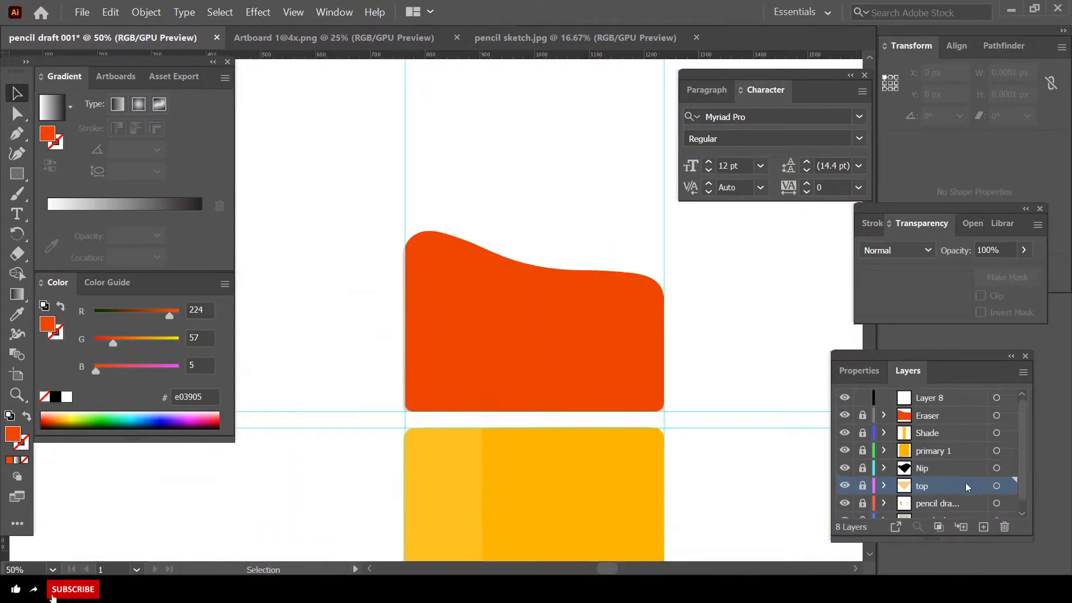
- Hide the Eraser layer, and replace the empty Layer 8 with a new layer directly above Eraser
{"action": "scroll", "coordinate": [876, 491], "scroll_direction": "up", "scroll_amount": 1}
{"action": "left_click", "coordinate": [844, 415]}
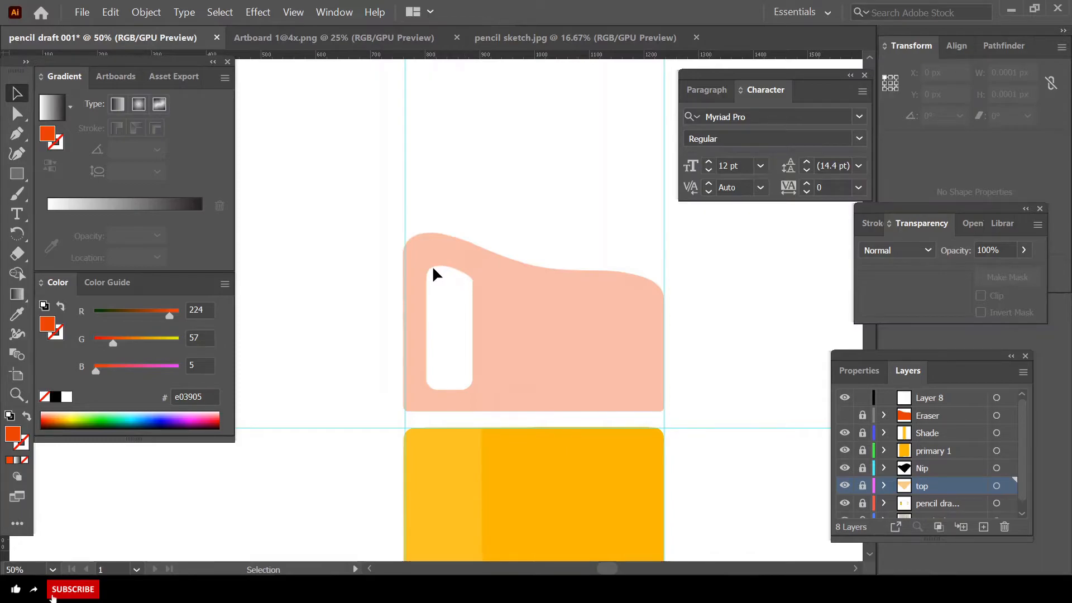
{"action": "scroll", "coordinate": [898, 499], "scroll_direction": "down", "scroll_amount": 1}
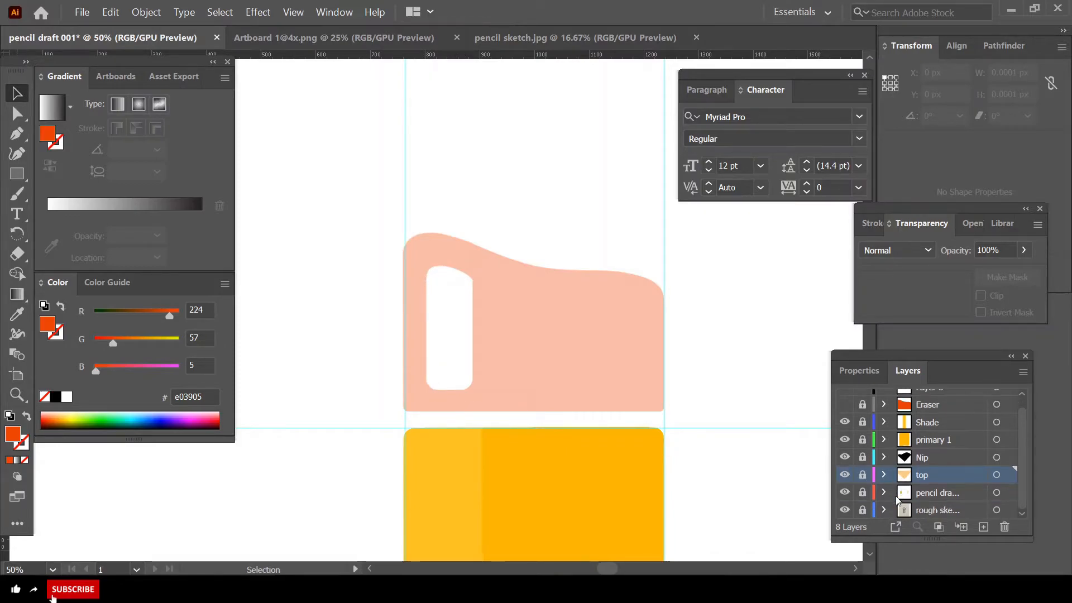
{"action": "scroll", "coordinate": [927, 495], "scroll_direction": "up", "scroll_amount": 1}
{"action": "left_click", "coordinate": [926, 416]}
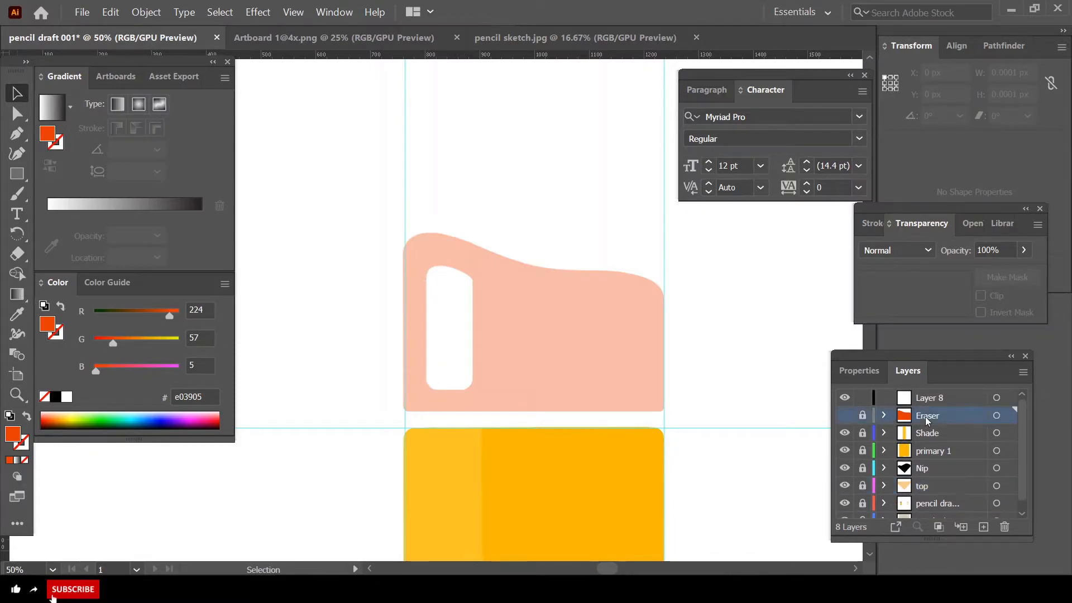
{"action": "left_click", "coordinate": [983, 527]}
{"action": "left_click_drag", "start_coordinate": [915, 403], "coordinate": [1008, 527]}
- Trace the eraser's white highlight on the new layer with the Curvature tool as a closed shape about 83 by 225 px with a curved top
{"action": "scroll", "coordinate": [440, 352], "scroll_direction": "up", "scroll_amount": 3}
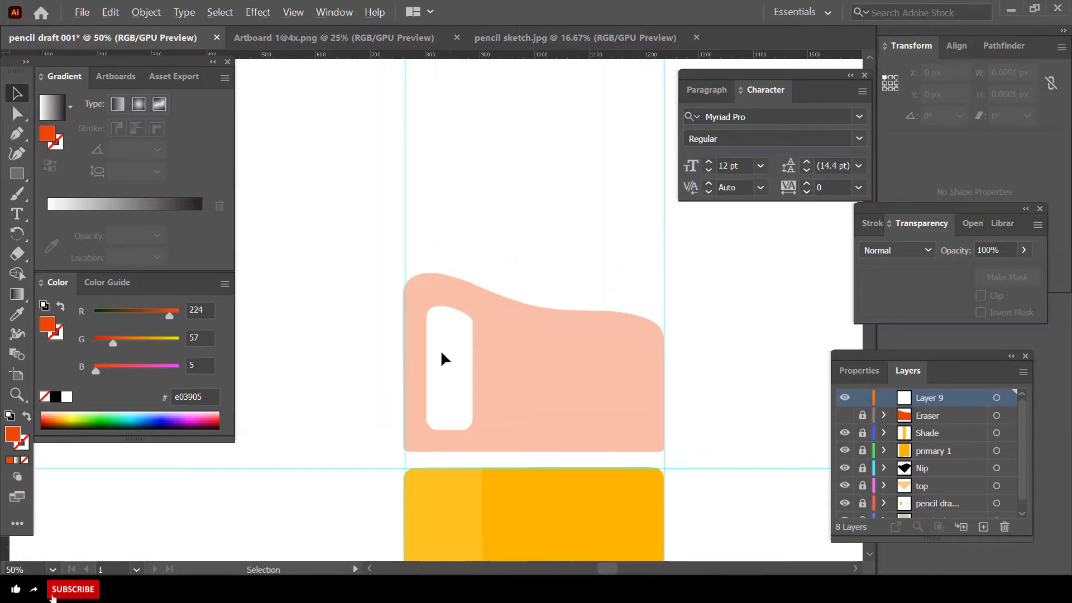
{"action": "scroll", "coordinate": [440, 352], "scroll_direction": "up", "scroll_amount": 3}
{"action": "scroll", "coordinate": [440, 352], "scroll_direction": "down", "scroll_amount": 4}
{"action": "scroll", "coordinate": [440, 352], "scroll_direction": "down", "scroll_amount": 1}
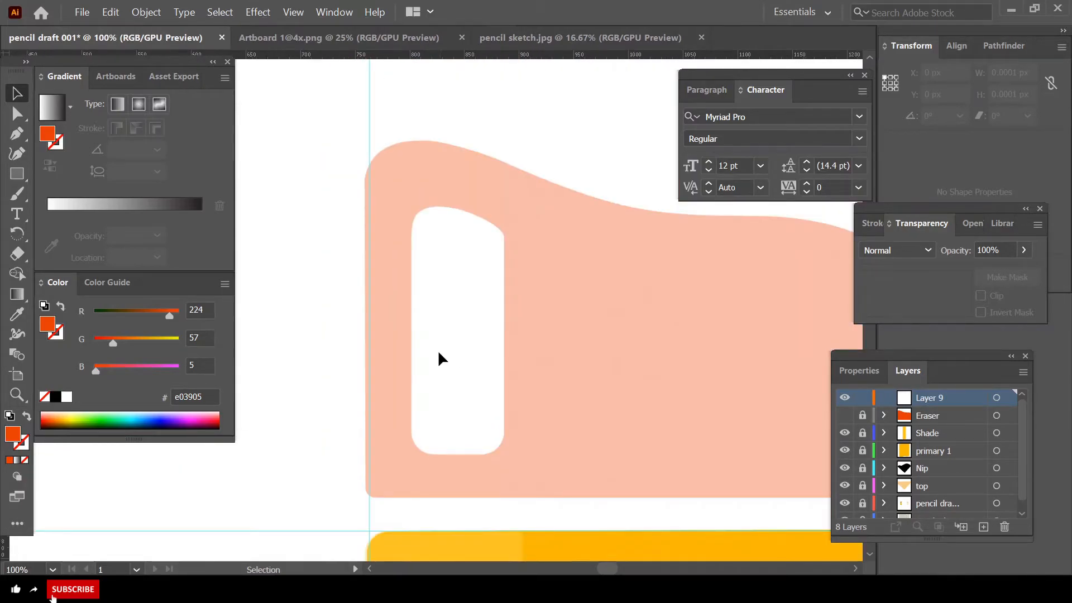
{"action": "scroll", "coordinate": [438, 349], "scroll_direction": "up", "scroll_amount": 2}
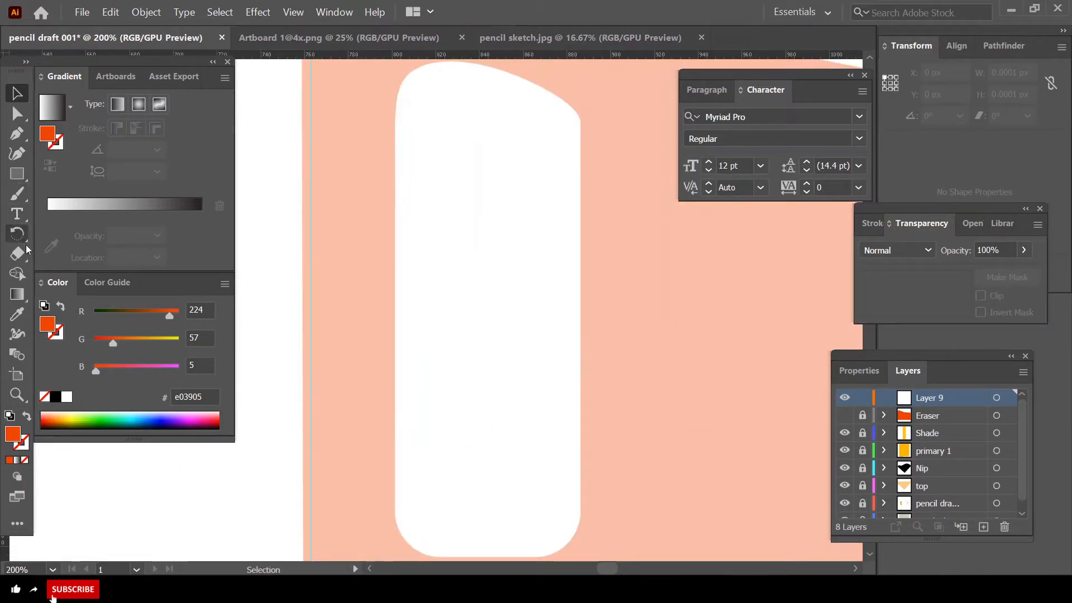
{"action": "left_click", "coordinate": [16, 153]}
{"action": "scroll", "coordinate": [525, 189], "scroll_direction": "down", "scroll_amount": 1}
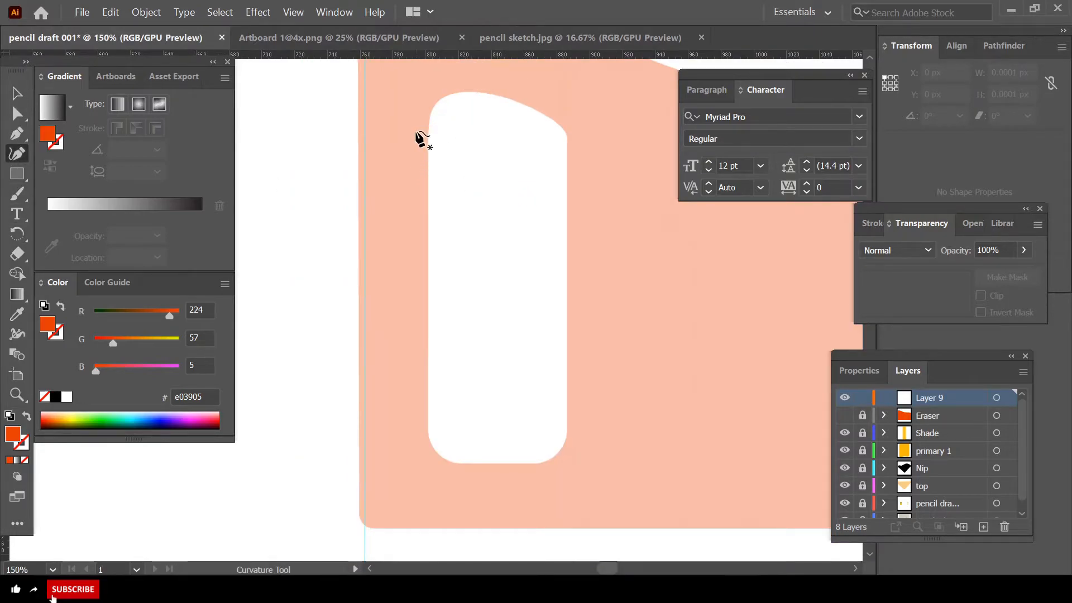
{"action": "left_click", "coordinate": [429, 119]}
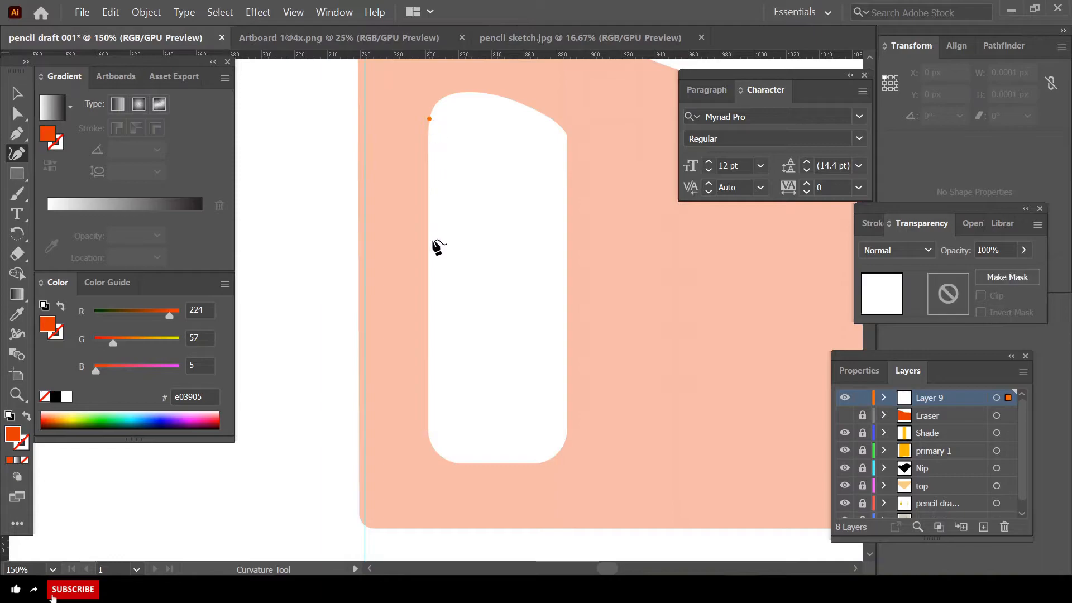
{"action": "left_click", "coordinate": [428, 458]}
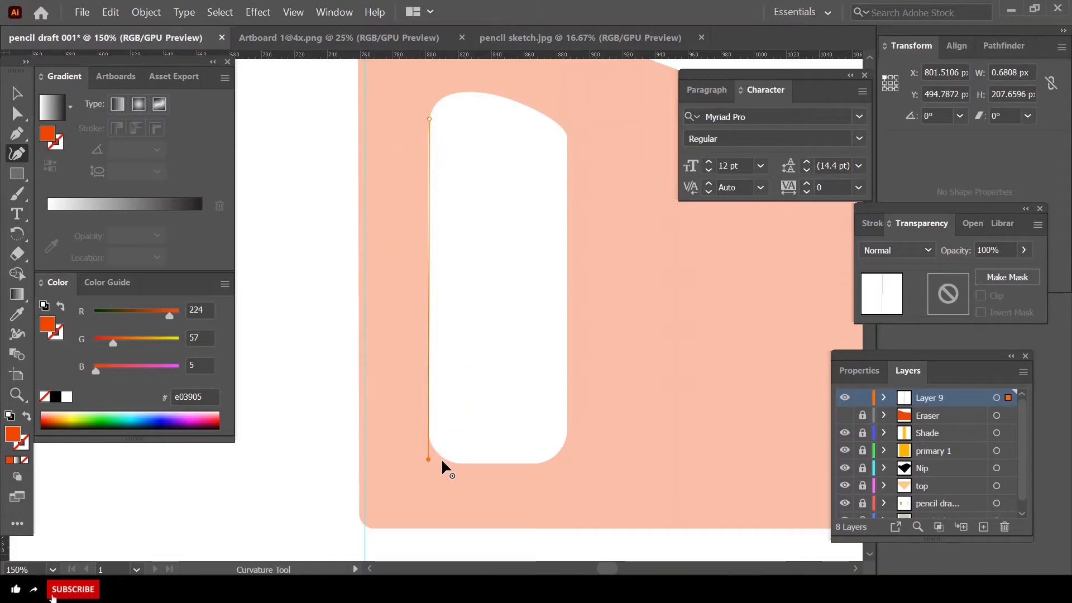
{"action": "left_click", "coordinate": [563, 460]}
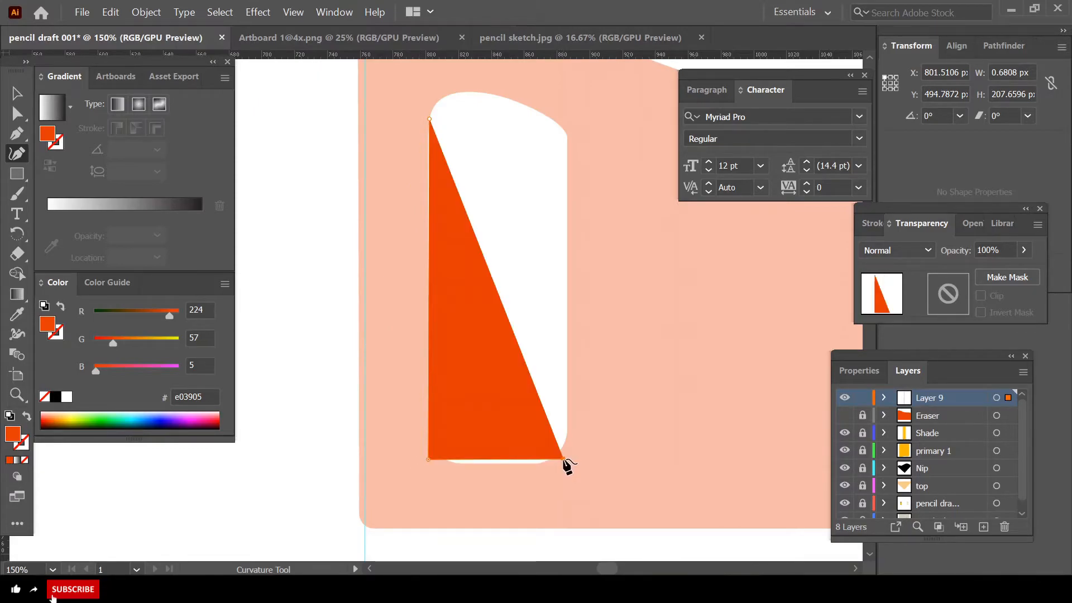
{"action": "left_click", "coordinate": [563, 132]}
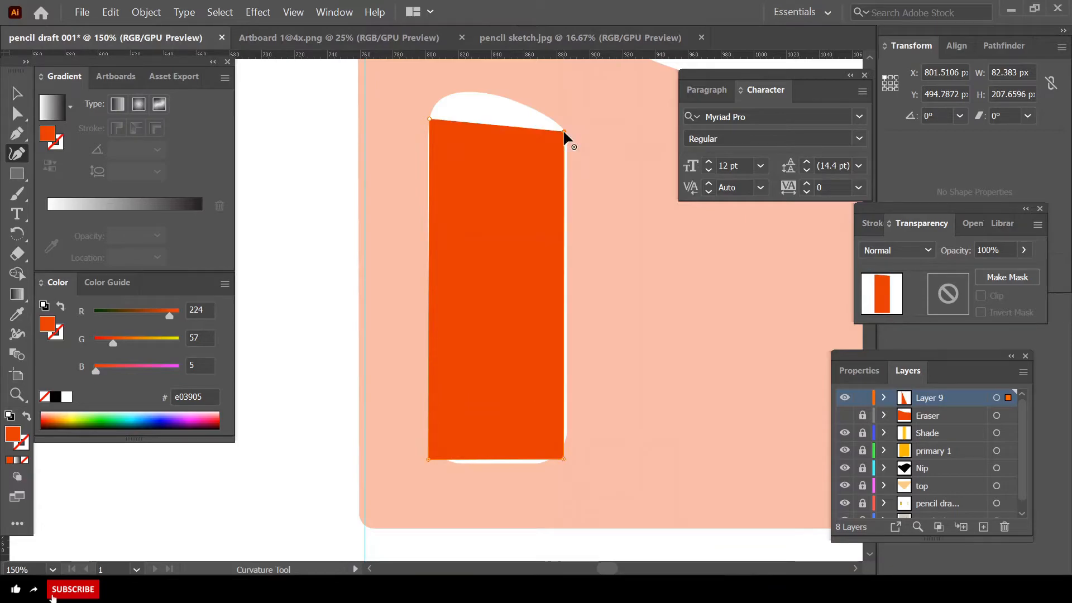
{"action": "left_click", "coordinate": [501, 97]}
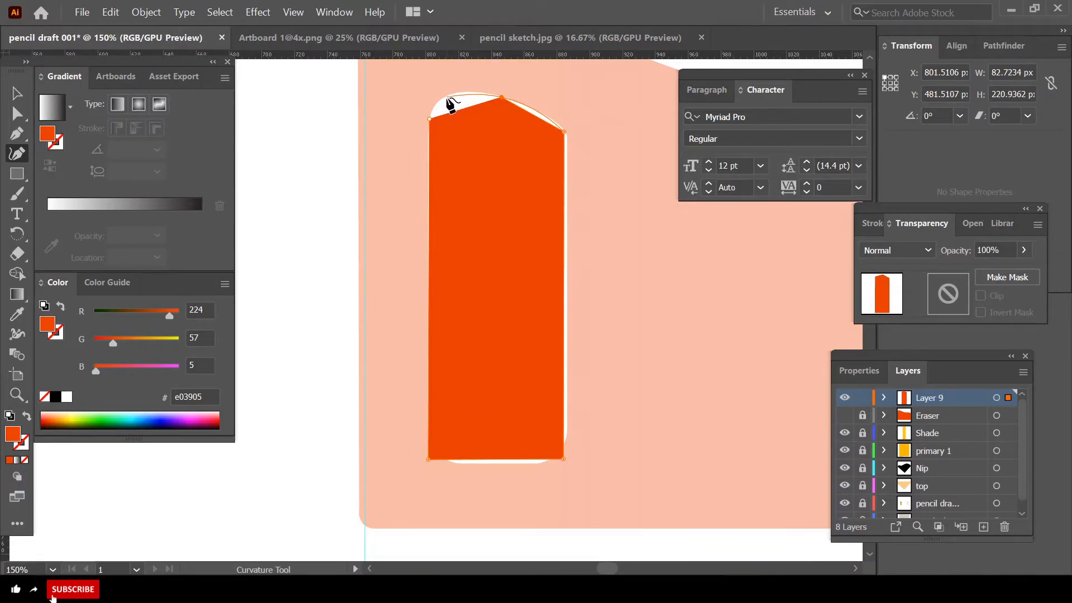
{"action": "left_click", "coordinate": [443, 97]}
{"action": "left_click", "coordinate": [430, 120]}
- Place vertical guides along both sides of the highlight, the right one at about X 886 px, and a horizontal guide along its base at about Y 705 px
{"action": "scroll", "coordinate": [450, 229], "scroll_direction": "down", "scroll_amount": 1}
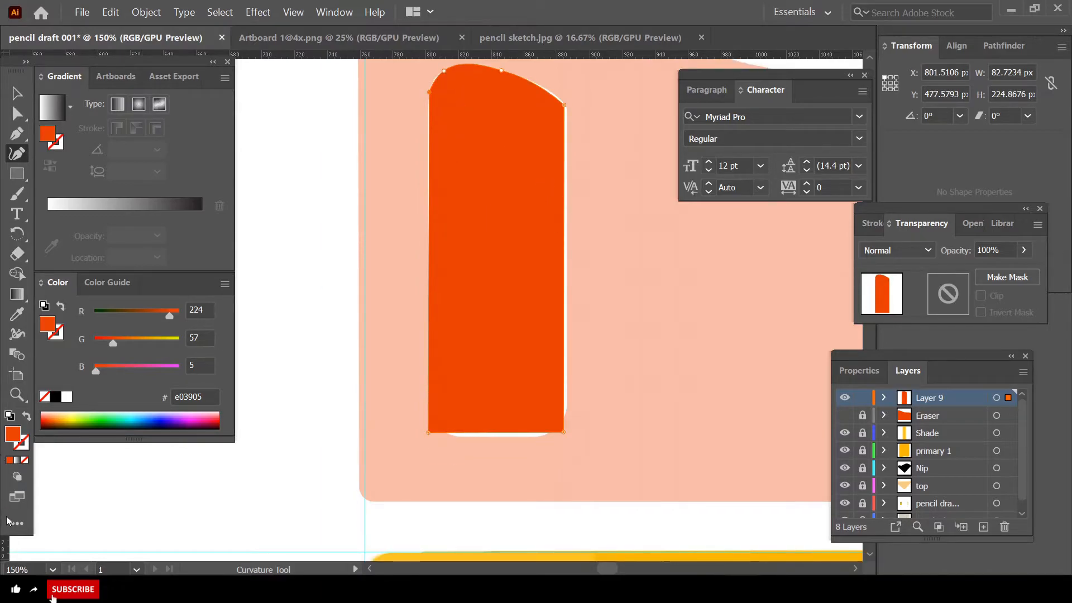
{"action": "left_click_drag", "start_coordinate": [428, 495], "coordinate": [426, 495]}
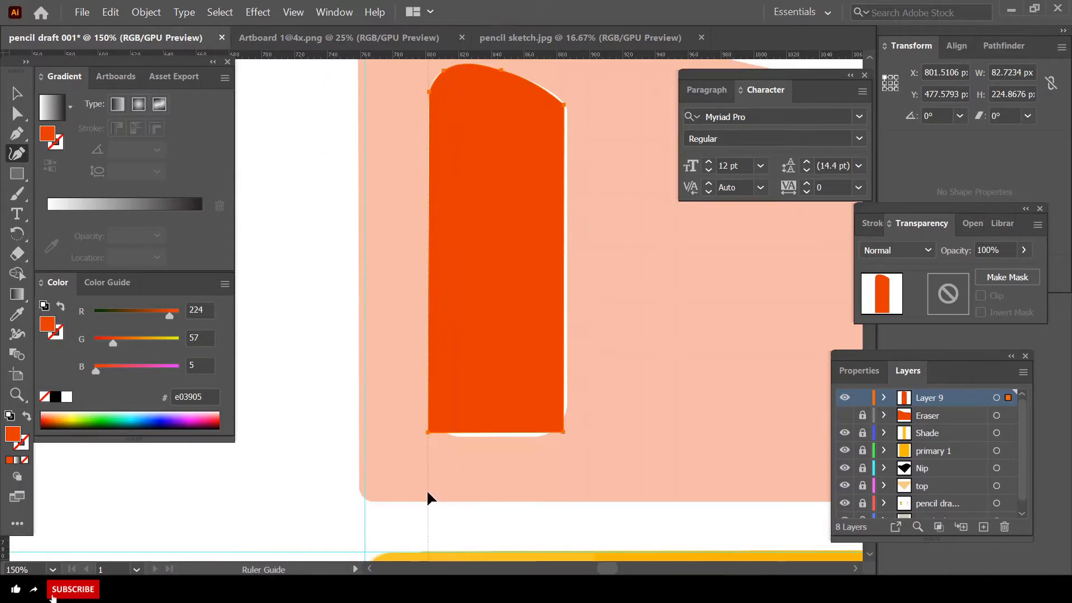
{"action": "left_click_drag", "start_coordinate": [8, 555], "coordinate": [567, 469]}
{"action": "scroll", "coordinate": [568, 447], "scroll_direction": "up", "scroll_amount": 1}
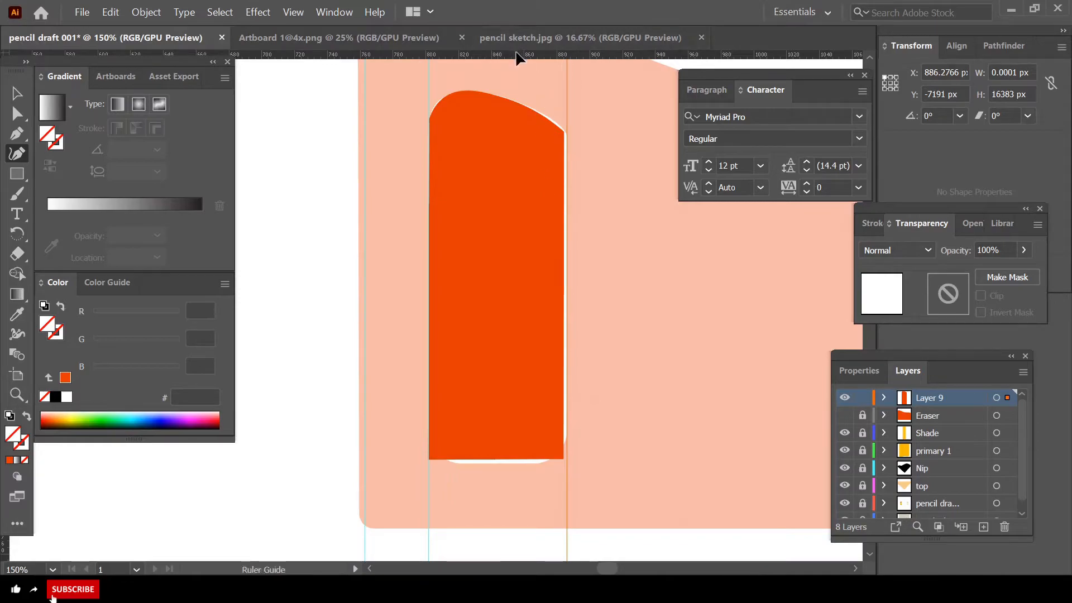
{"action": "left_click_drag", "start_coordinate": [542, 374], "coordinate": [538, 463]}
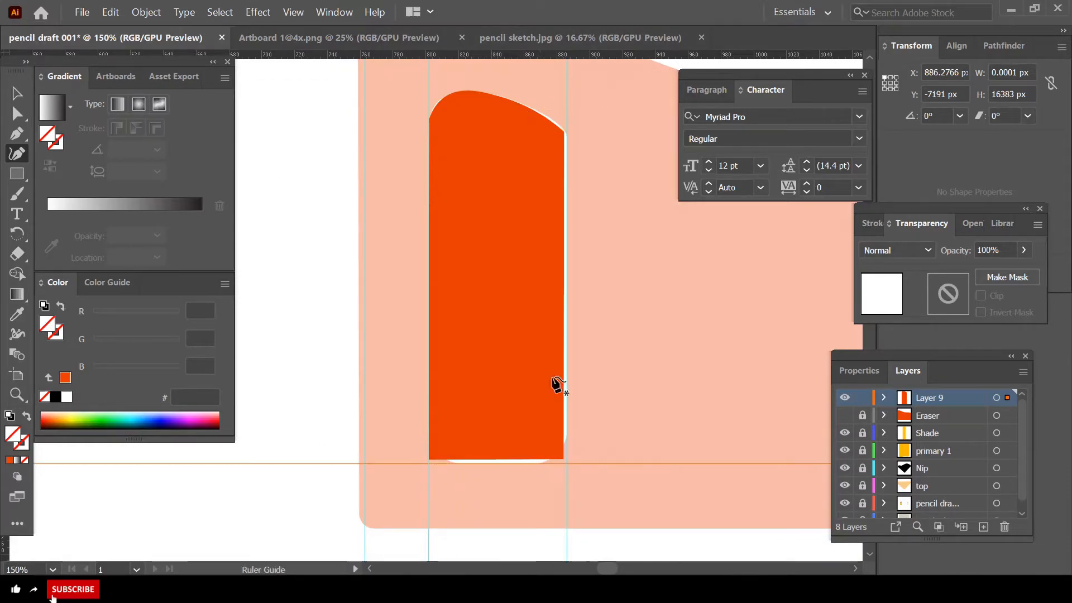
- Move the highlight shape's two bottom anchor points onto the guide intersections, making it about 85 by 228 px
{"action": "scroll", "coordinate": [481, 242], "scroll_direction": "down", "scroll_amount": 2}
{"action": "scroll", "coordinate": [447, 412], "scroll_direction": "up", "scroll_amount": 5}
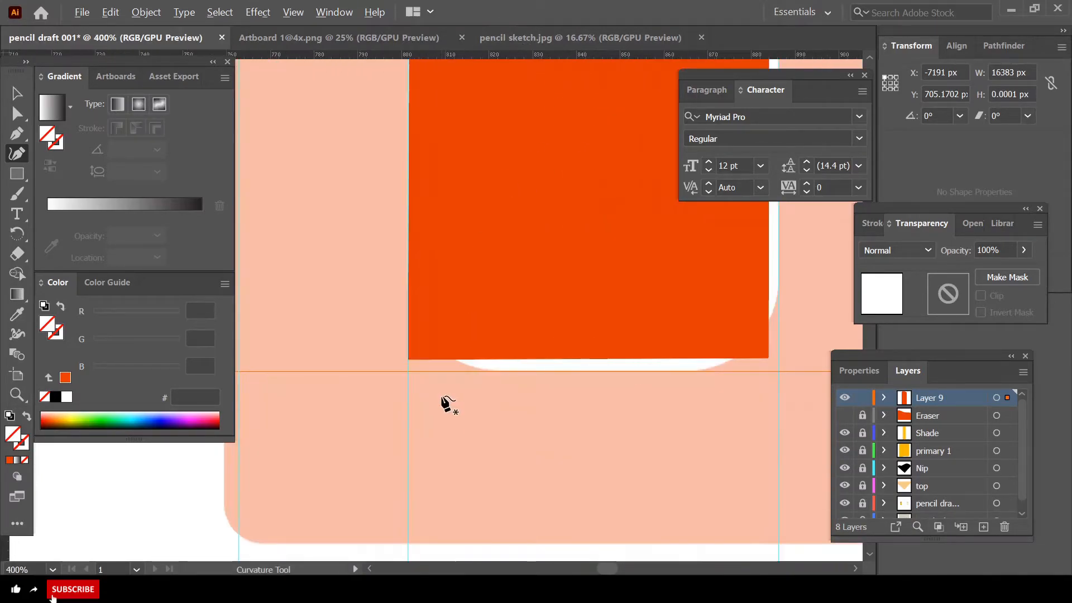
{"action": "left_click_drag", "start_coordinate": [387, 354], "coordinate": [386, 378]}
{"action": "scroll", "coordinate": [537, 371], "scroll_direction": "down", "scroll_amount": 3}
{"action": "scroll", "coordinate": [539, 373], "scroll_direction": "right", "scroll_amount": 1}
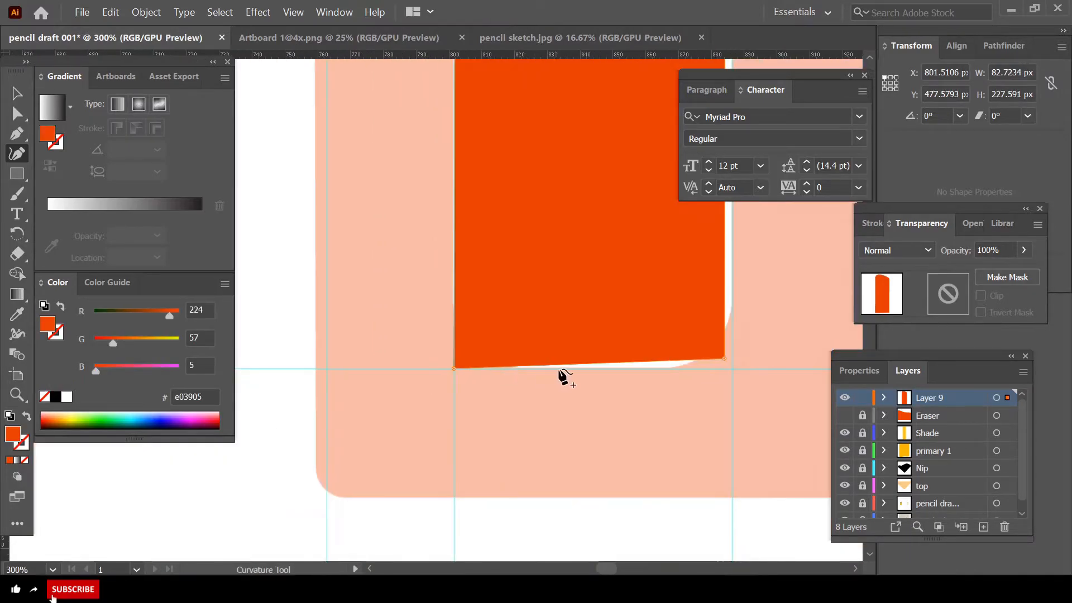
{"action": "scroll", "coordinate": [735, 373], "scroll_direction": "up", "scroll_amount": 2}
{"action": "scroll", "coordinate": [736, 379], "scroll_direction": "up", "scroll_amount": 1}
{"action": "left_click_drag", "start_coordinate": [706, 330], "coordinate": [725, 355]}
{"action": "scroll", "coordinate": [725, 355], "scroll_direction": "down", "scroll_amount": 3}
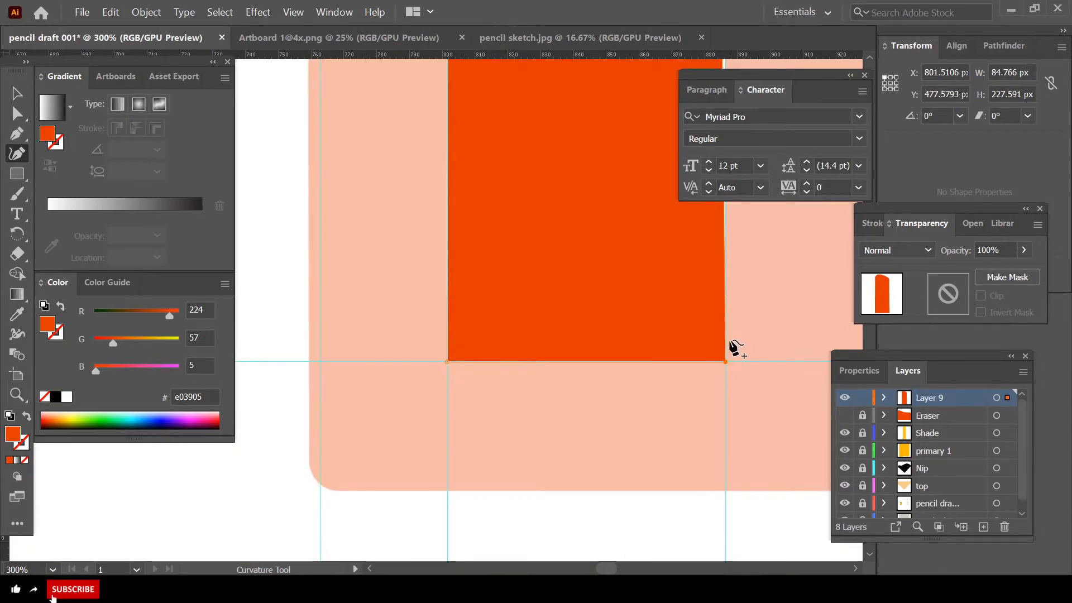
- Move the highlight shape's two upper side anchor points onto the vertical guides so both sides follow the guides
{"action": "scroll", "coordinate": [735, 350], "scroll_direction": "up", "scroll_amount": 6}
{"action": "scroll", "coordinate": [720, 402], "scroll_direction": "up", "scroll_amount": 5}
{"action": "scroll", "coordinate": [729, 304], "scroll_direction": "down", "scroll_amount": 1}
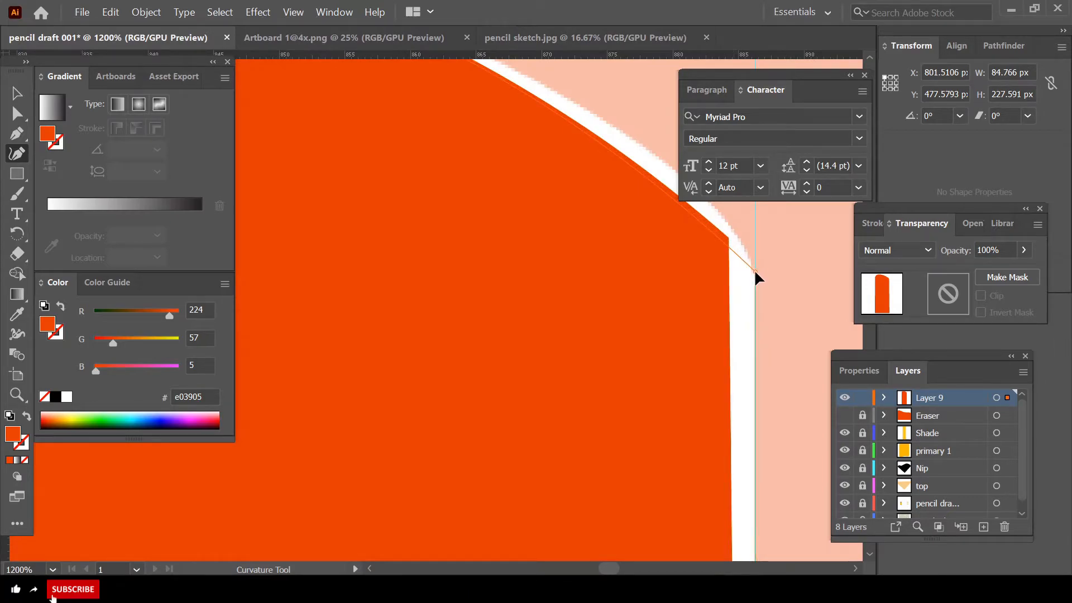
{"action": "scroll", "coordinate": [709, 301], "scroll_direction": "down", "scroll_amount": 2}
{"action": "scroll", "coordinate": [698, 308], "scroll_direction": "down", "scroll_amount": 2}
{"action": "scroll", "coordinate": [447, 248], "scroll_direction": "up", "scroll_amount": 2}
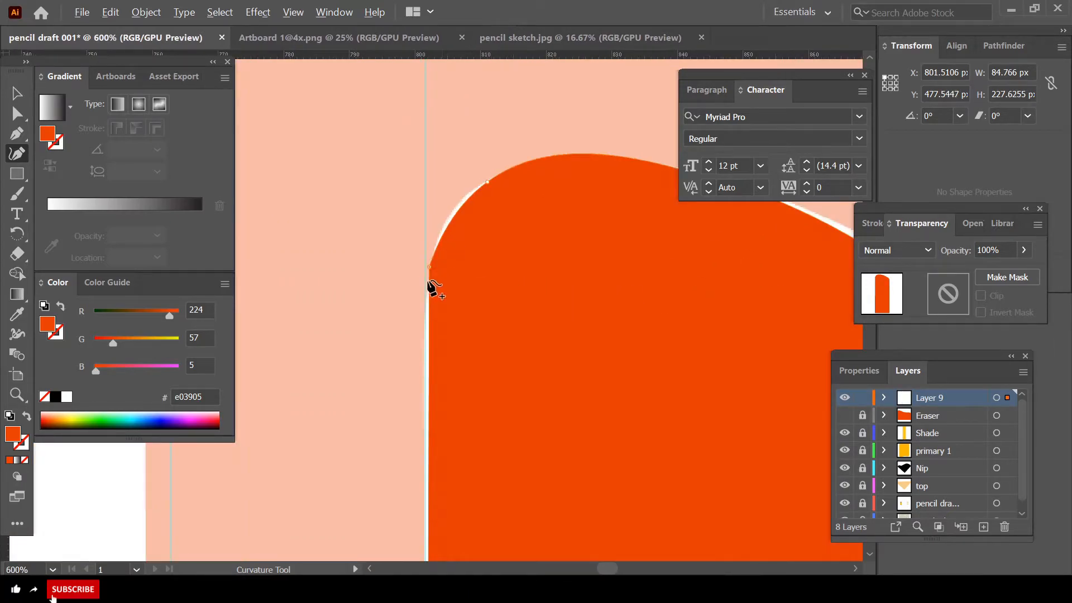
{"action": "scroll", "coordinate": [492, 287], "scroll_direction": "down", "scroll_amount": 2}
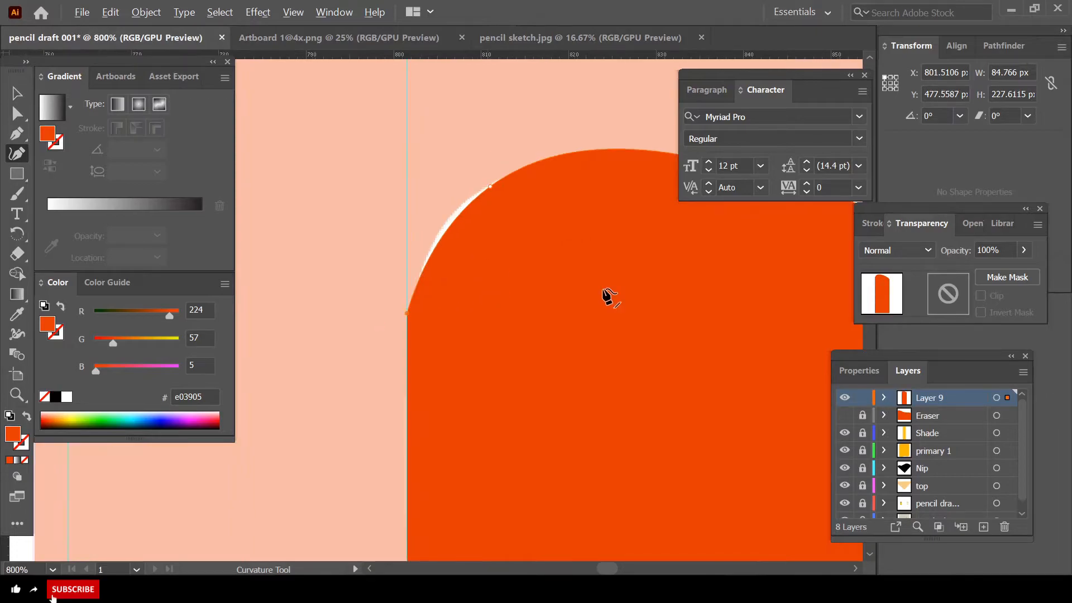
{"action": "scroll", "coordinate": [698, 321], "scroll_direction": "right", "scroll_amount": 2}
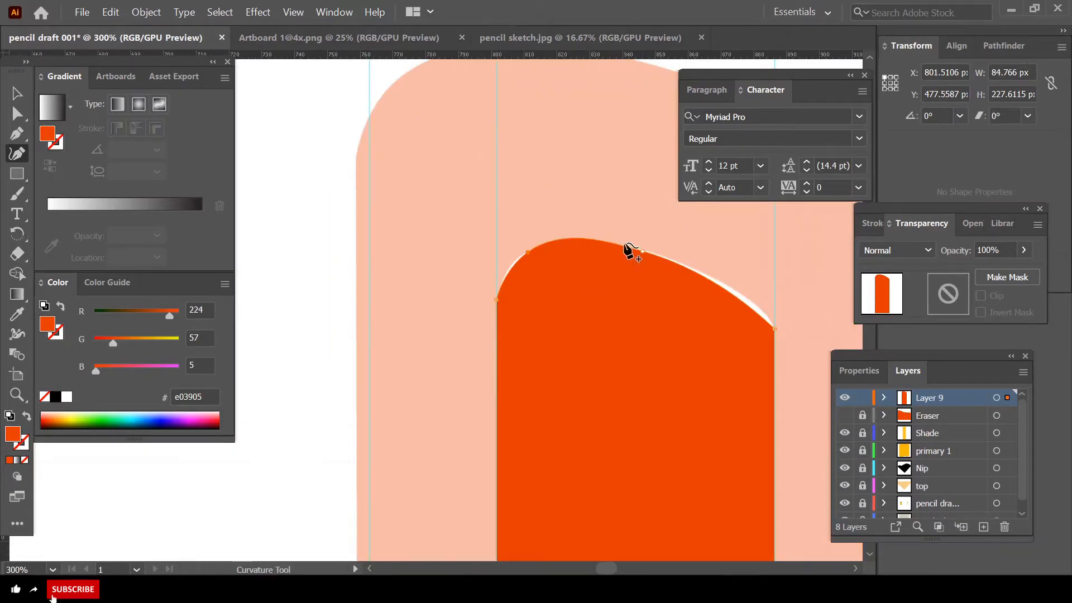
- Reshape the right part of the highlight's top curve by moving its anchor point outward and adding anchors along the draft's white edge
{"action": "left_click_drag", "start_coordinate": [642, 252], "coordinate": [764, 315]}
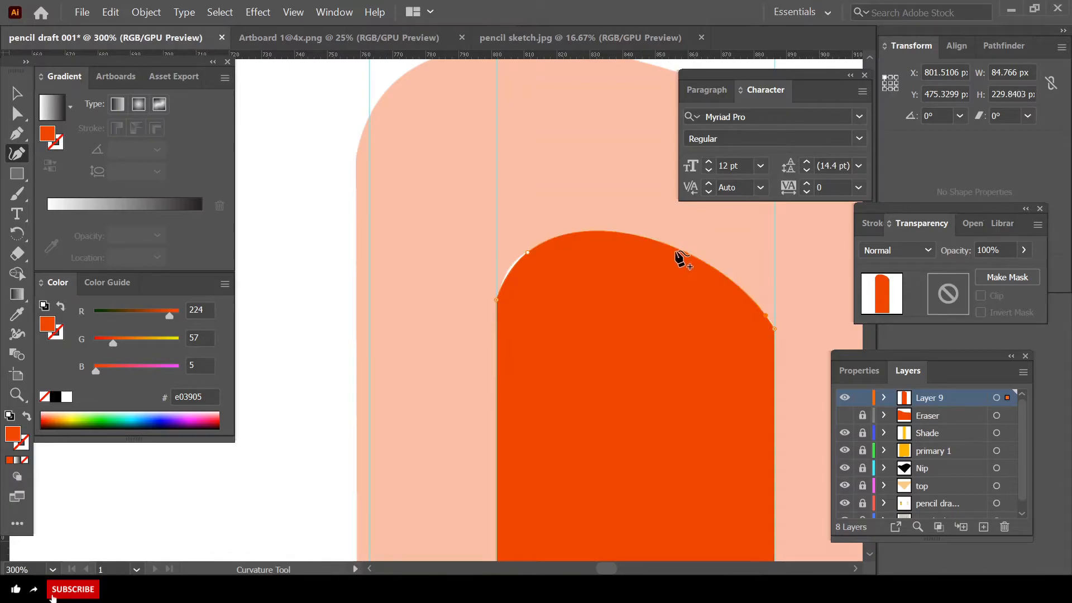
{"action": "left_click", "coordinate": [591, 237]}
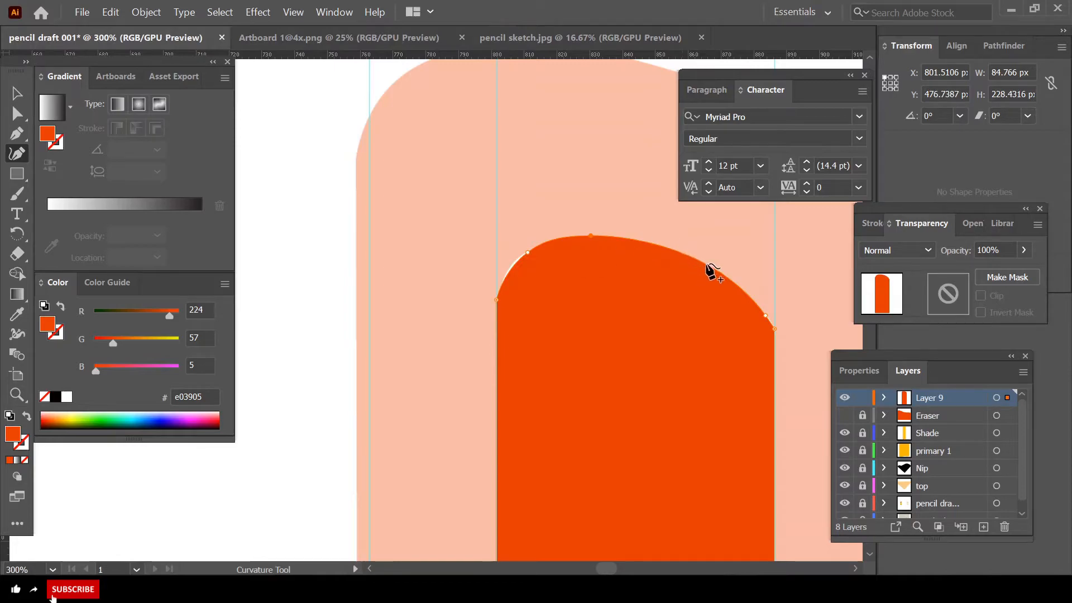
{"action": "left_click", "coordinate": [684, 258]}
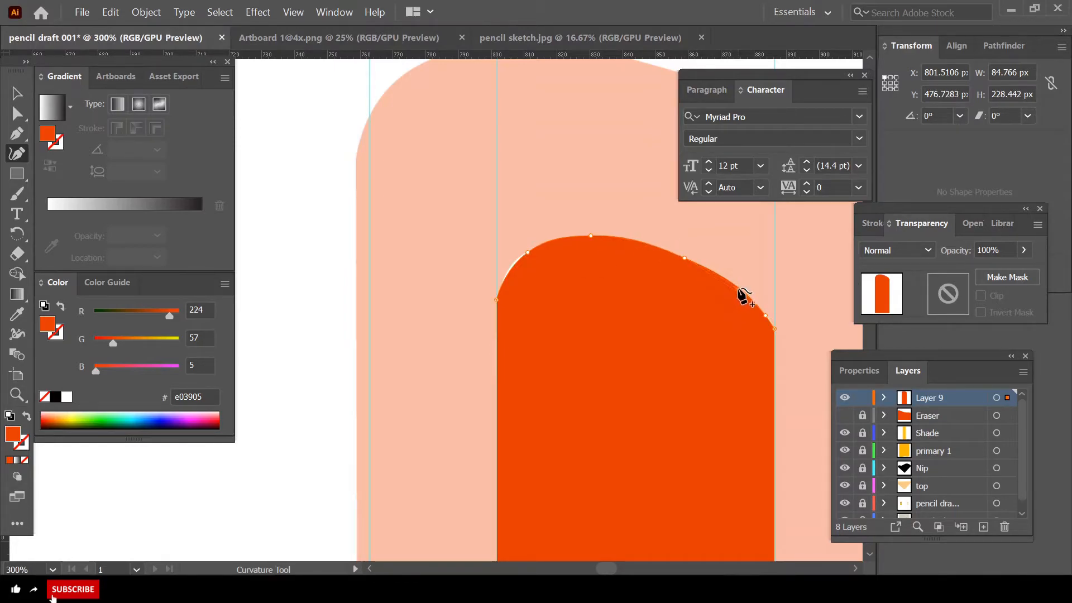
{"action": "scroll", "coordinate": [747, 324], "scroll_direction": "up", "scroll_amount": 2}
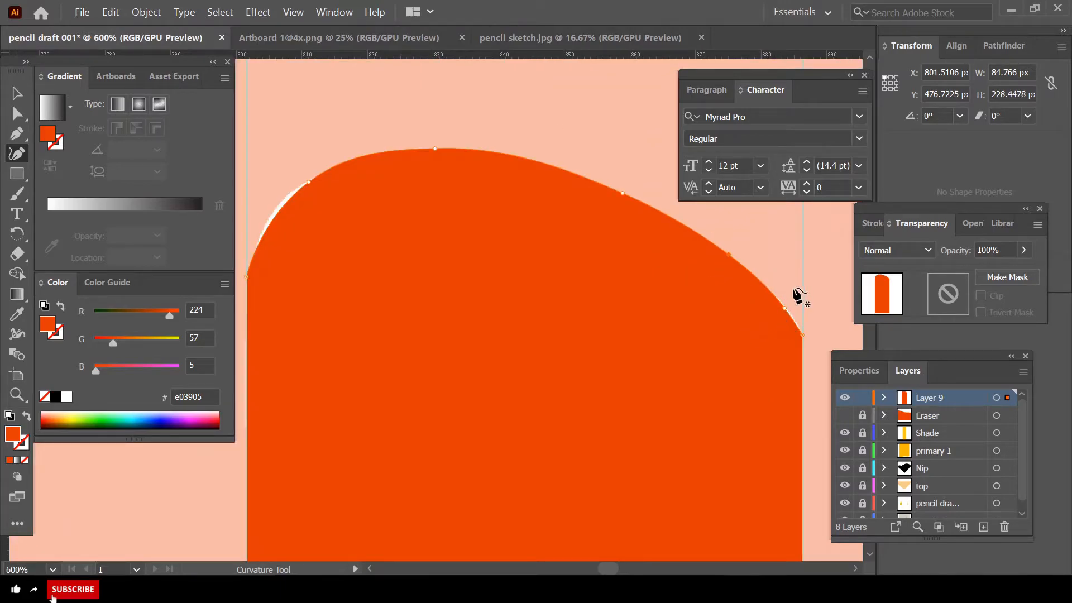
{"action": "scroll", "coordinate": [581, 263], "scroll_direction": "down", "scroll_amount": 2}
{"action": "scroll", "coordinate": [527, 223], "scroll_direction": "up", "scroll_amount": 1}
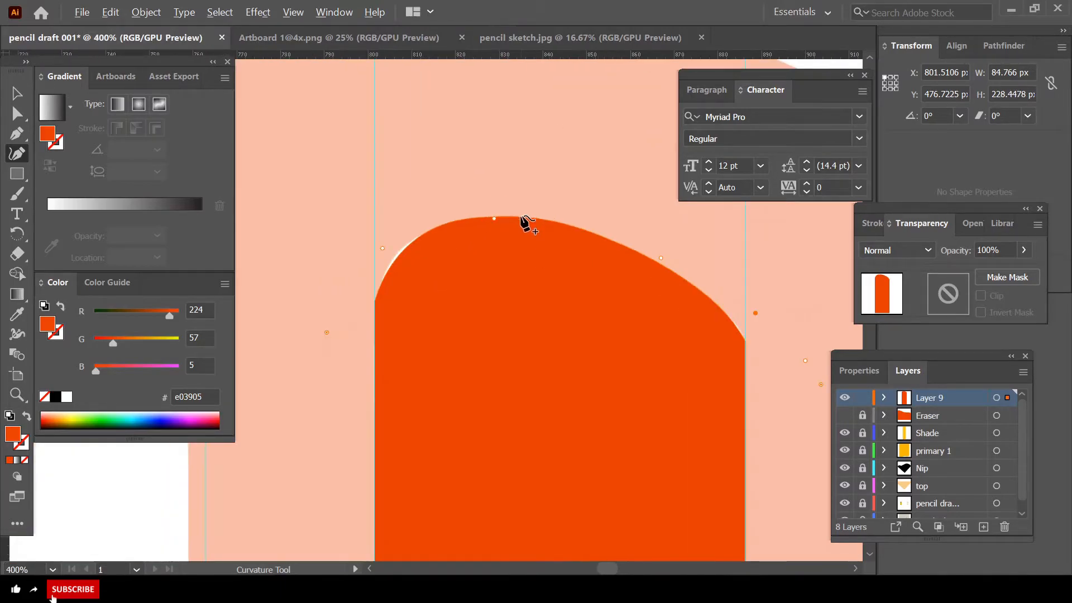
- Shift the anchors on the left and middle of the highlight's top curve to match the draft, making the shape about 229 px high
{"action": "left_click_drag", "start_coordinate": [416, 239], "coordinate": [400, 249]}
{"action": "left_click_drag", "start_coordinate": [483, 219], "coordinate": [455, 219]}
{"action": "left_click_drag", "start_coordinate": [625, 245], "coordinate": [628, 245]}
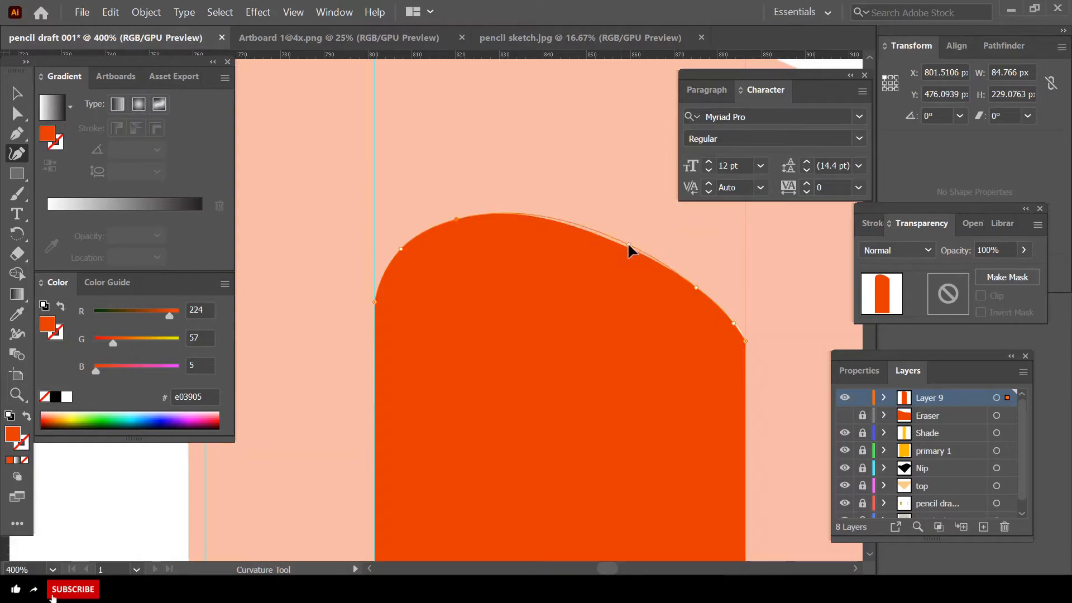
{"action": "scroll", "coordinate": [686, 283], "scroll_direction": "down", "scroll_amount": 2}
{"action": "scroll", "coordinate": [712, 313], "scroll_direction": "down", "scroll_amount": 1}
{"action": "scroll", "coordinate": [721, 280], "scroll_direction": "up", "scroll_amount": 2}
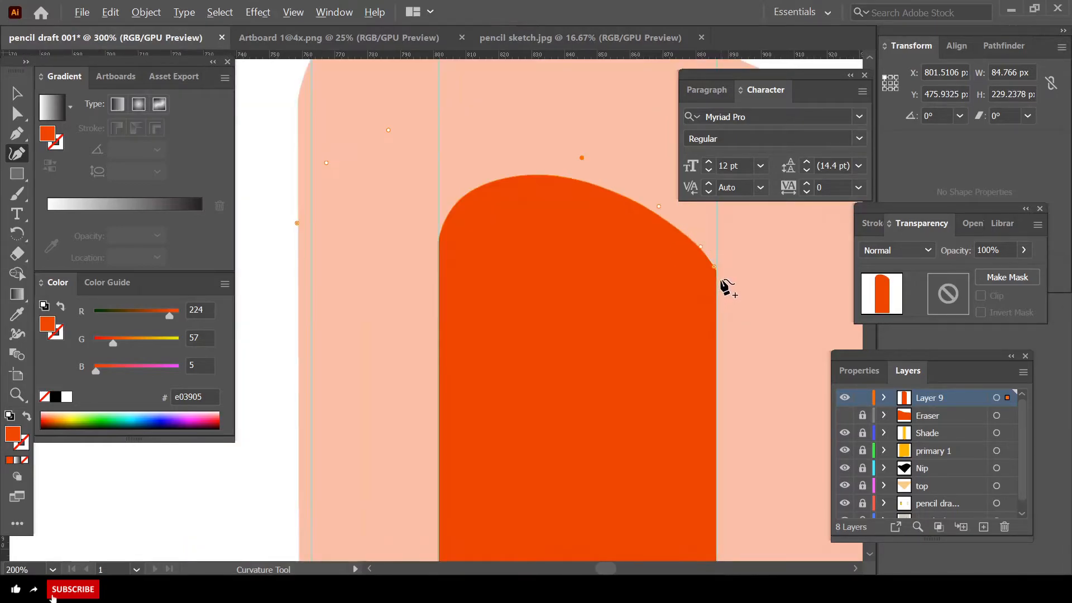
{"action": "scroll", "coordinate": [726, 288], "scroll_direction": "down", "scroll_amount": 2}
{"action": "scroll", "coordinate": [720, 286], "scroll_direction": "down", "scroll_amount": 2}
{"action": "scroll", "coordinate": [720, 291], "scroll_direction": "down", "scroll_amount": 2}
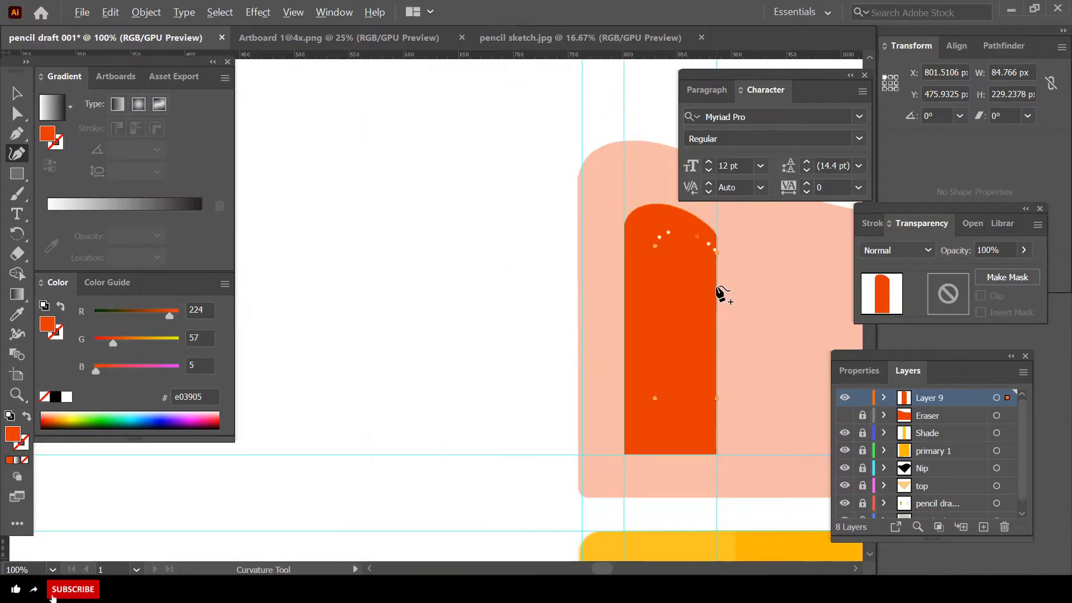
- Slightly round the highlight shape's two bottom corners and its upper-right corner, and deselect it
{"action": "key", "text": "a"}
{"action": "scroll", "coordinate": [642, 383], "scroll_direction": "down", "scroll_amount": 1}
{"action": "scroll", "coordinate": [663, 390], "scroll_direction": "up", "scroll_amount": 1}
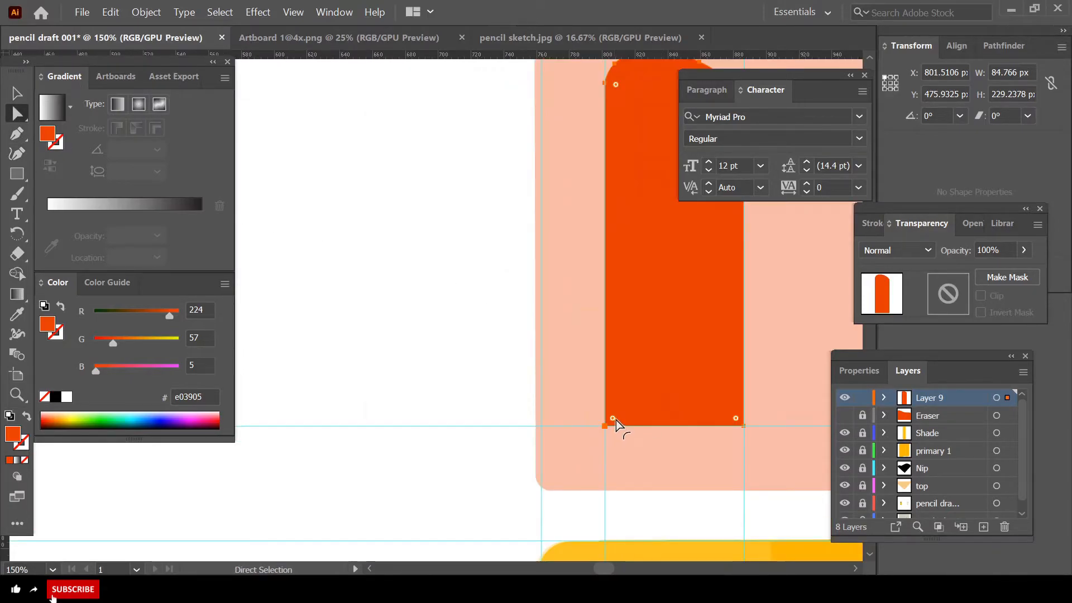
{"action": "scroll", "coordinate": [611, 346], "scroll_direction": "up", "scroll_amount": 4}
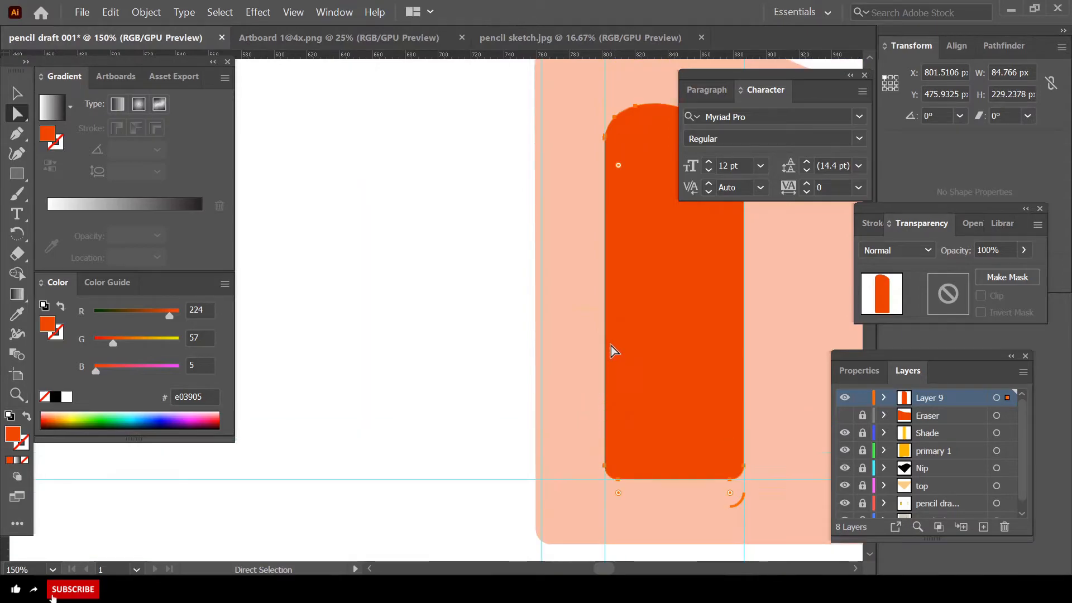
{"action": "scroll", "coordinate": [704, 305], "scroll_direction": "up", "scroll_amount": 1}
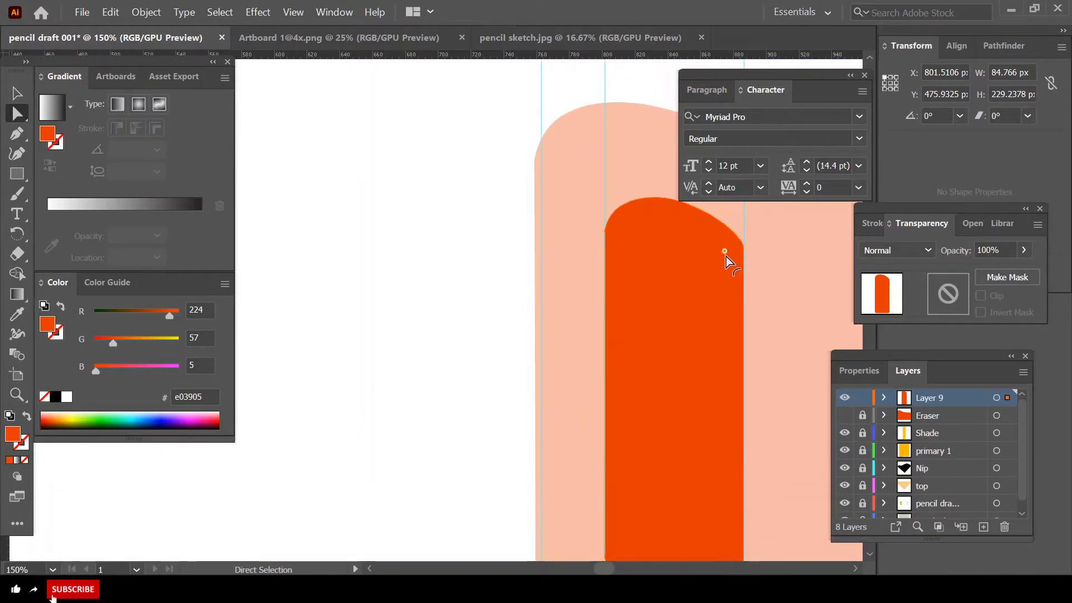
{"action": "left_click_drag", "start_coordinate": [719, 264], "coordinate": [720, 264]}
{"action": "left_click", "coordinate": [16, 93]}
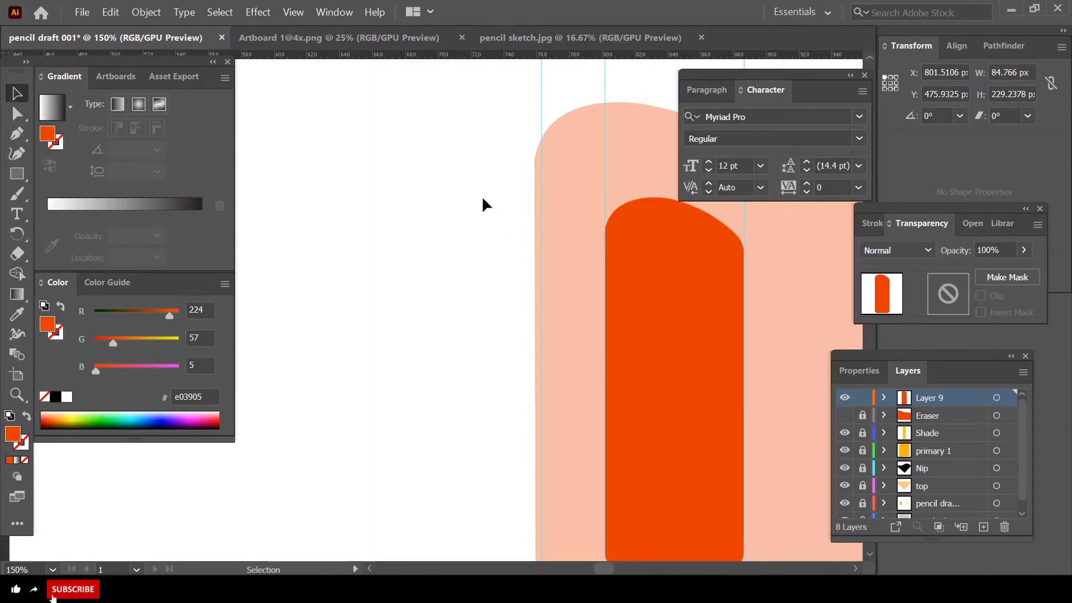
{"action": "left_click", "coordinate": [479, 201]}
- Fill the highlight shape with white
{"action": "scroll", "coordinate": [496, 218], "scroll_direction": "down", "scroll_amount": 2}
{"action": "scroll", "coordinate": [561, 238], "scroll_direction": "down", "scroll_amount": 2}
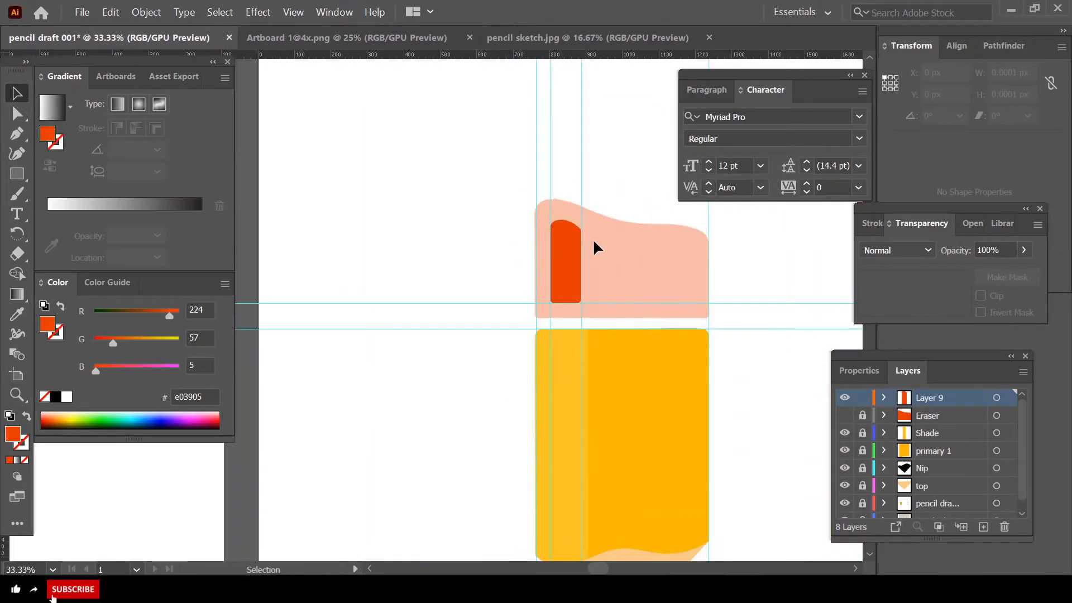
{"action": "left_click", "coordinate": [562, 256]}
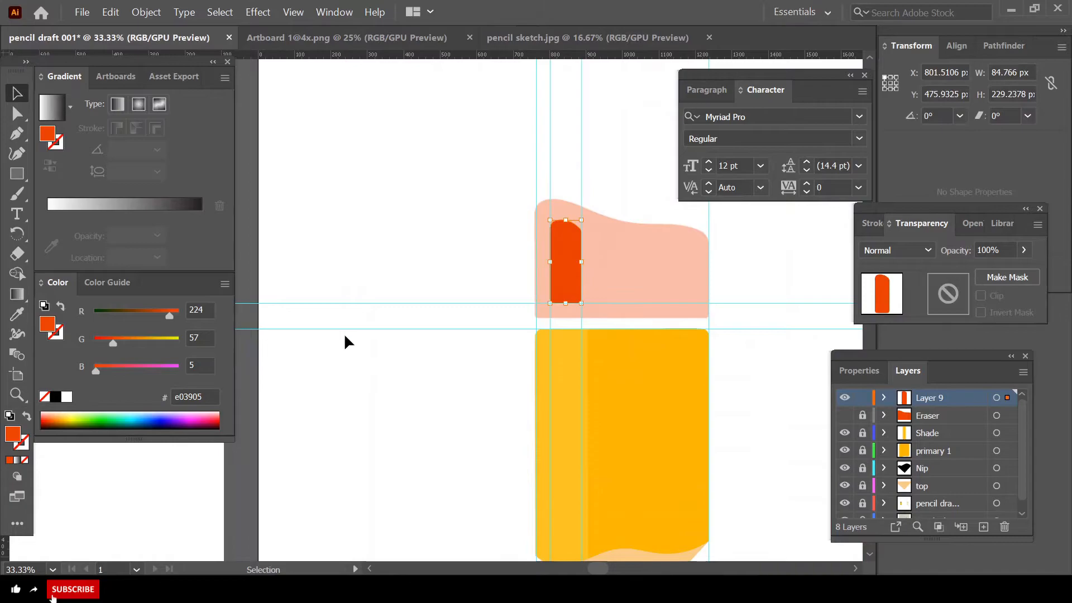
{"action": "left_click", "coordinate": [64, 398]}
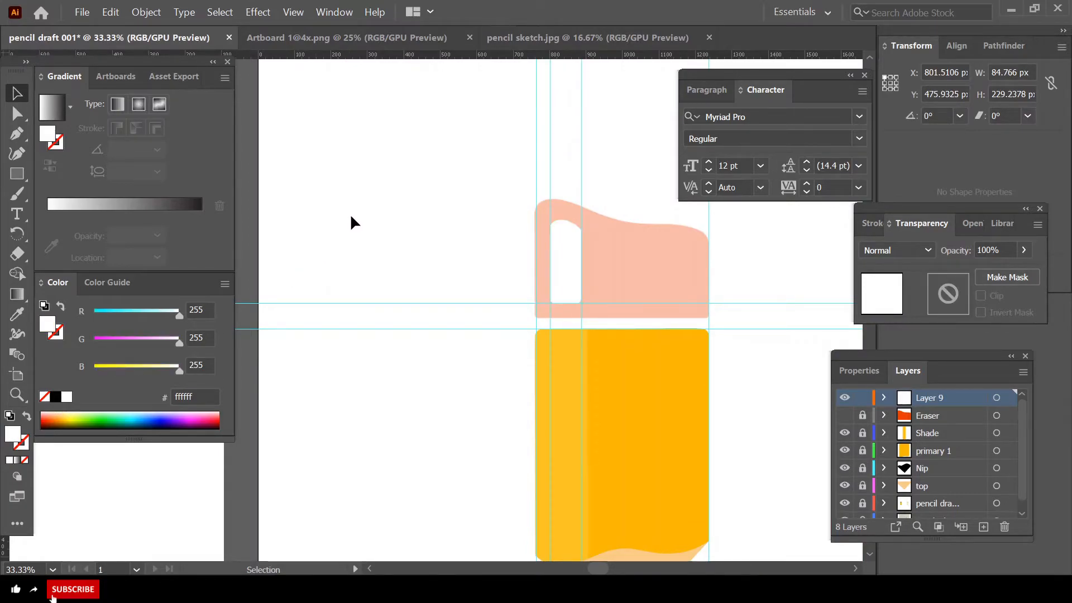
- Fill the highlight shape with brownish orange d06f00 and make the Eraser layer visible beneath it
{"action": "left_click", "coordinate": [536, 251]}
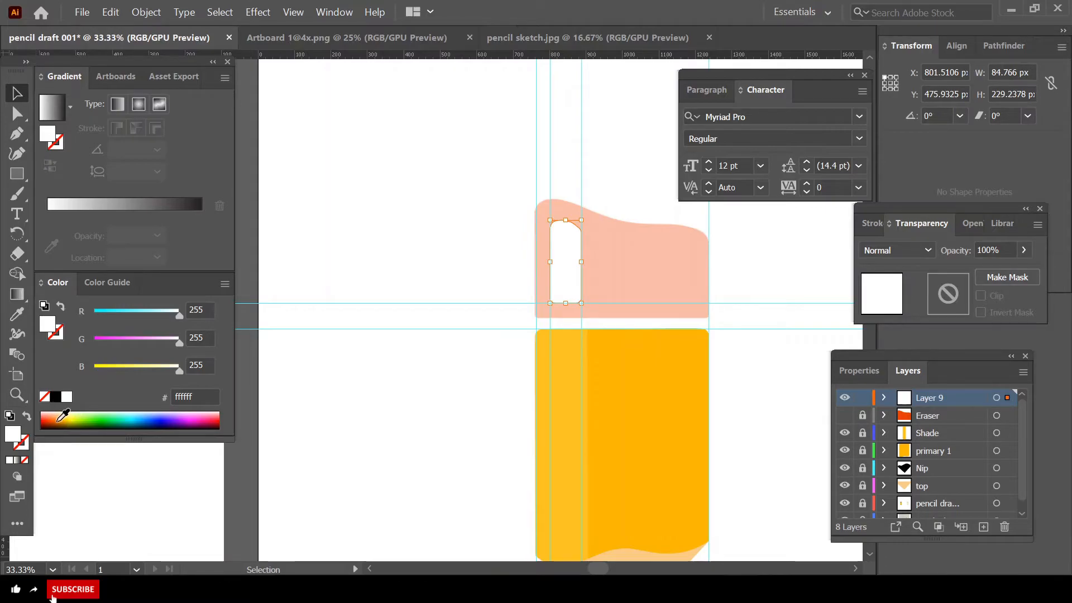
{"action": "left_click_drag", "start_coordinate": [52, 419], "coordinate": [57, 418]}
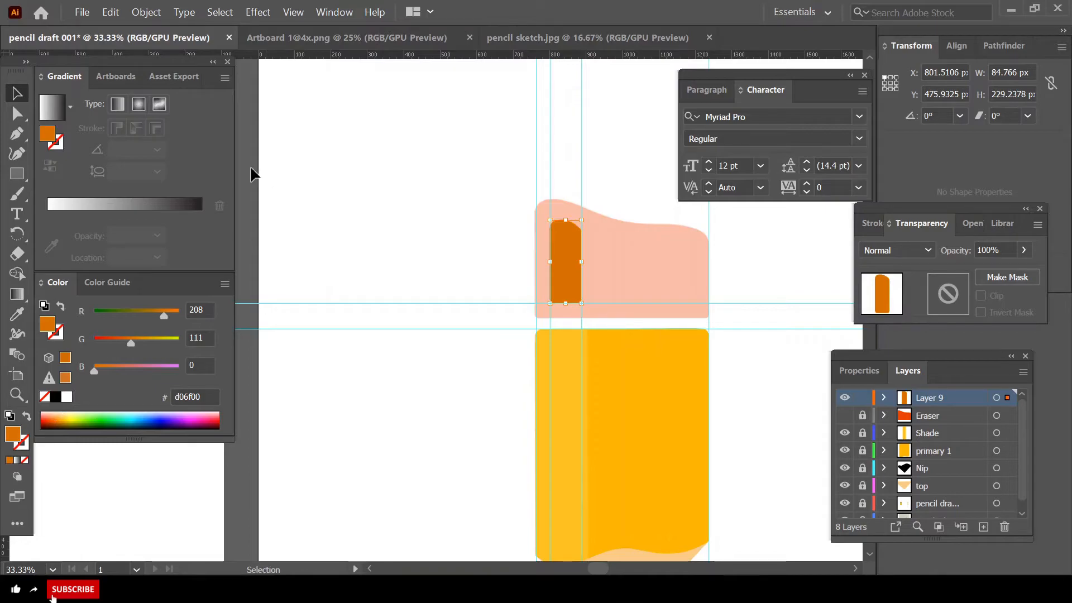
{"action": "left_click", "coordinate": [625, 263]}
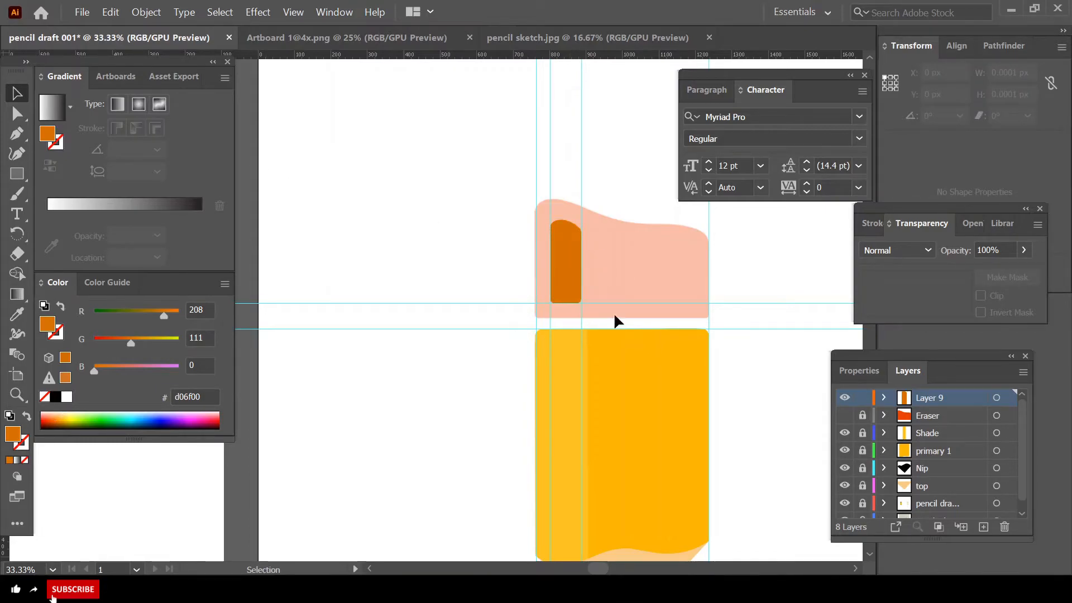
{"action": "left_click", "coordinate": [845, 415]}
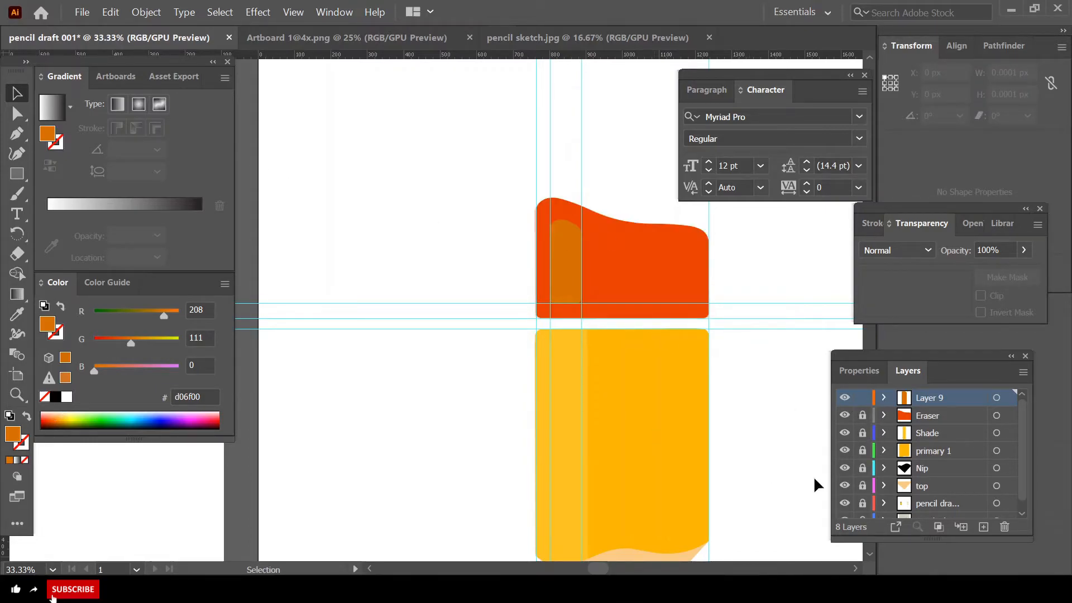
{"action": "scroll", "coordinate": [654, 302], "scroll_direction": "up", "scroll_amount": 2}
{"action": "scroll", "coordinate": [696, 330], "scroll_direction": "up", "scroll_amount": 1}
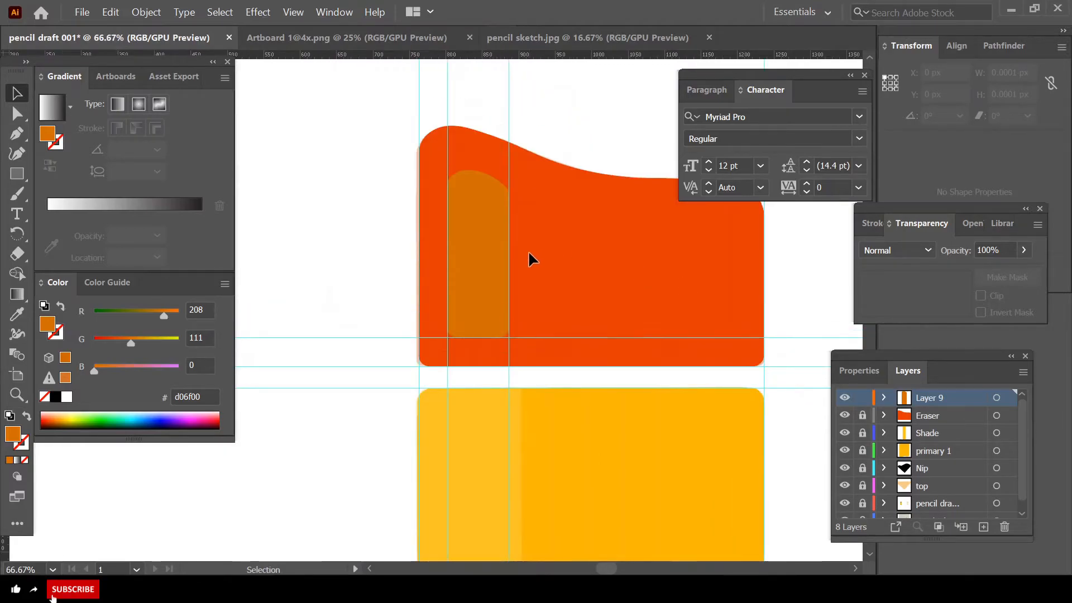
{"action": "scroll", "coordinate": [576, 135], "scroll_direction": "down", "scroll_amount": 2}
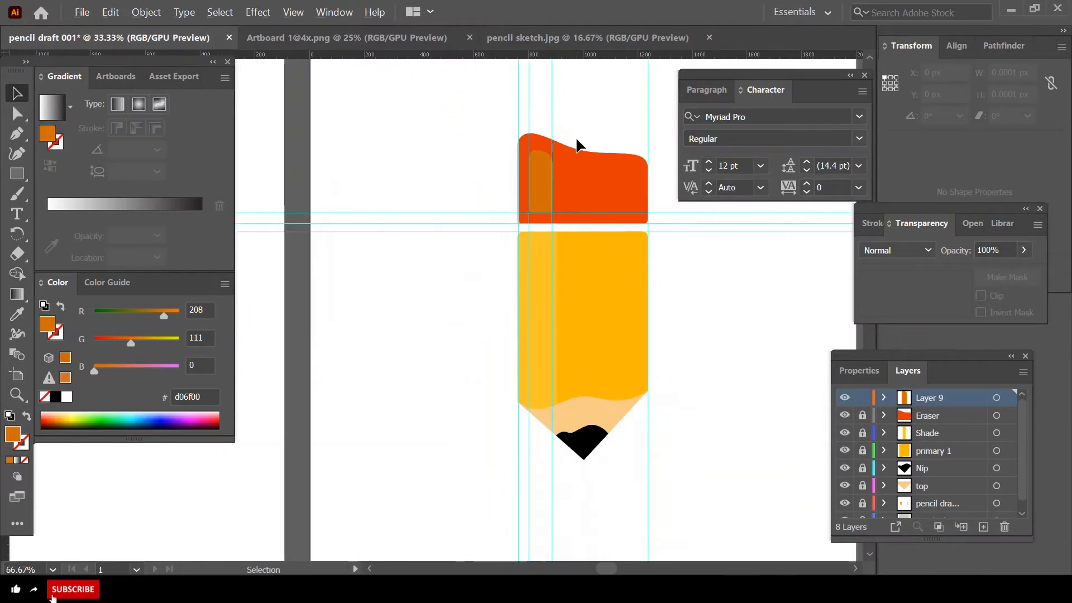
- Delete the two vertical guides running along the sides of the highlight
{"action": "scroll", "coordinate": [574, 138], "scroll_direction": "up", "scroll_amount": 3}
{"action": "left_click_drag", "start_coordinate": [565, 110], "coordinate": [497, 97]}
{"action": "key", "text": "Delete"}
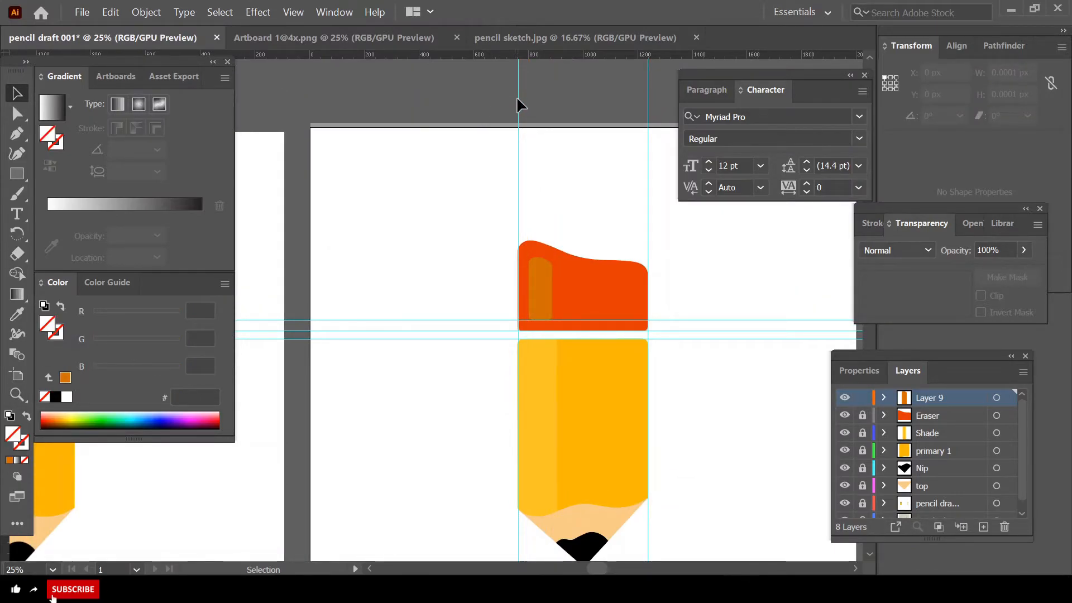
{"action": "scroll", "coordinate": [499, 196], "scroll_direction": "down", "scroll_amount": 2}
{"action": "scroll", "coordinate": [519, 173], "scroll_direction": "up", "scroll_amount": 1}
{"action": "scroll", "coordinate": [552, 265], "scroll_direction": "up", "scroll_amount": 2}
- Unlock the Eraser layer and select the eraser shape together with the highlight shape
{"action": "left_click", "coordinate": [531, 274]}
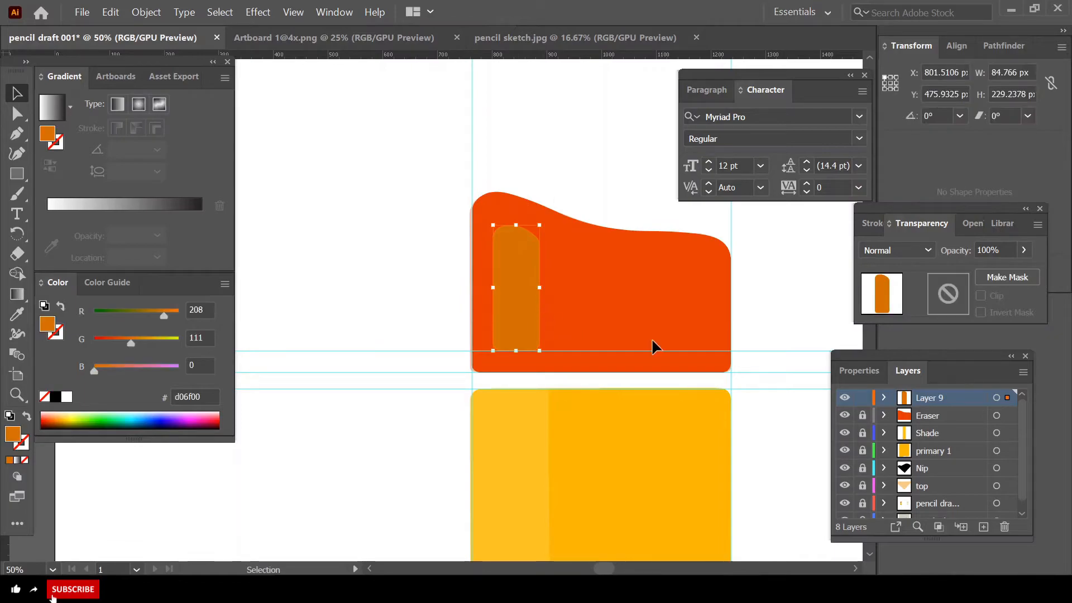
{"action": "scroll", "coordinate": [937, 481], "scroll_direction": "down", "scroll_amount": 1}
{"action": "scroll", "coordinate": [540, 249], "scroll_direction": "up", "scroll_amount": 2}
{"action": "scroll", "coordinate": [519, 313], "scroll_direction": "up", "scroll_amount": 3}
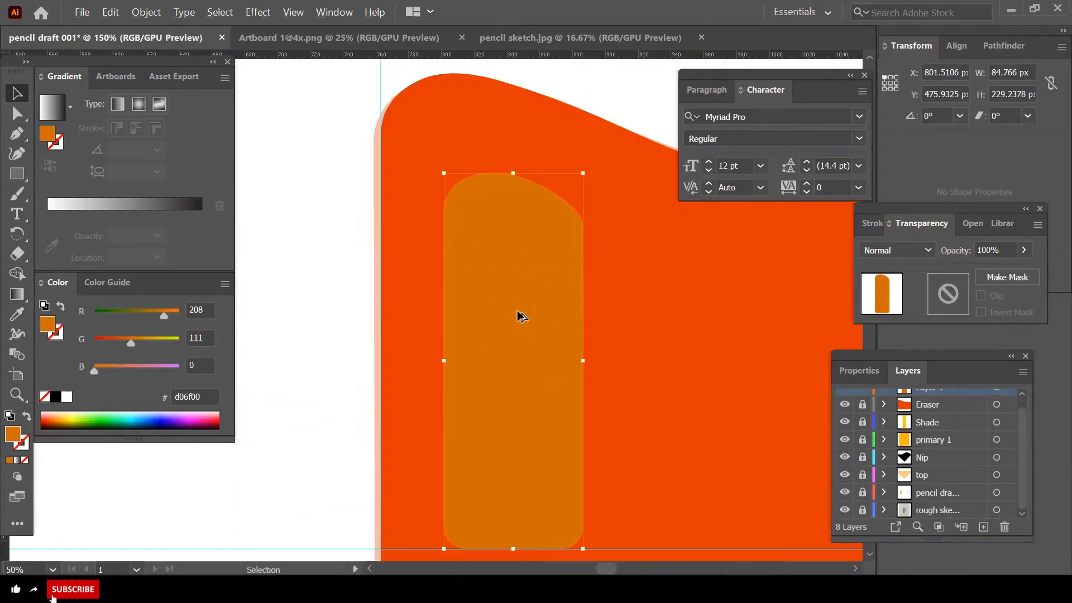
{"action": "scroll", "coordinate": [540, 378], "scroll_direction": "down", "scroll_amount": 3}
{"action": "scroll", "coordinate": [905, 430], "scroll_direction": "up", "scroll_amount": 1}
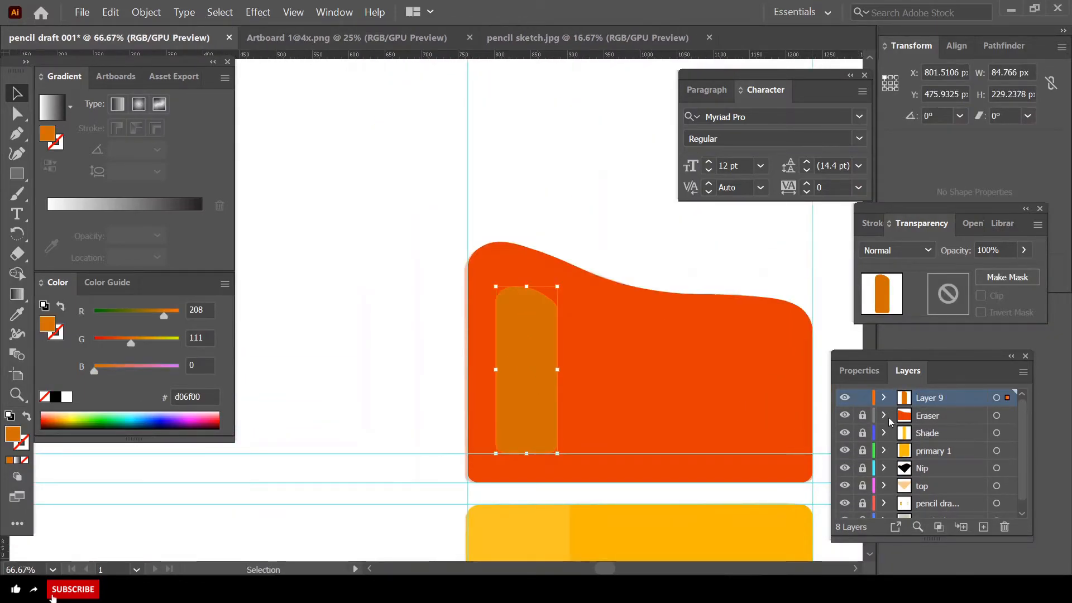
{"action": "left_click", "coordinate": [863, 419]}
{"action": "left_click", "coordinate": [574, 210]}
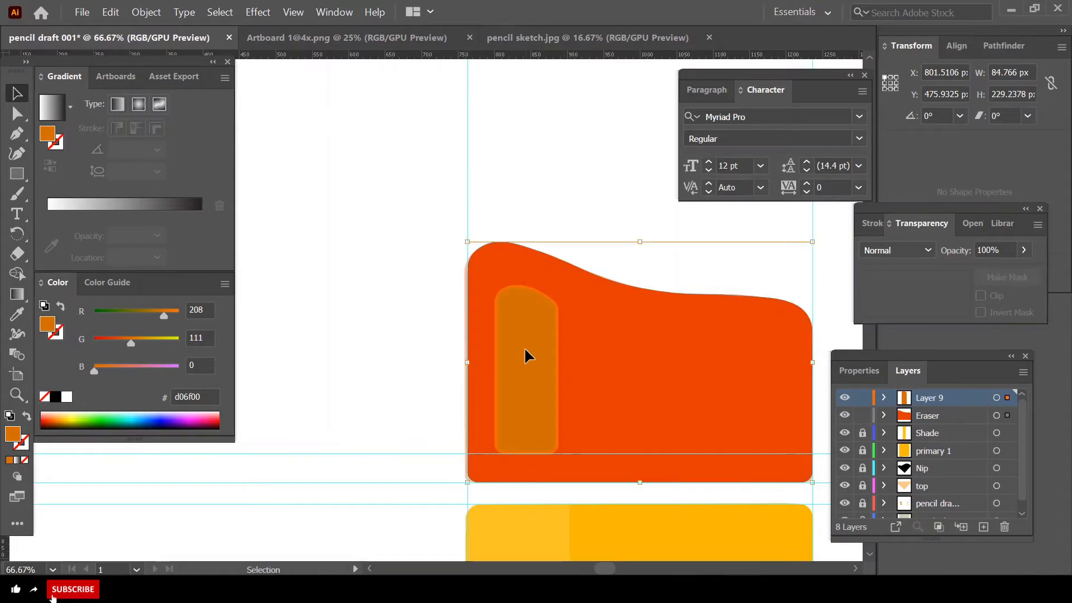
{"action": "left_click", "coordinate": [564, 332]}
{"action": "scroll", "coordinate": [575, 347], "scroll_direction": "up", "scroll_amount": 2}
{"action": "scroll", "coordinate": [461, 282], "scroll_direction": "down", "scroll_amount": 1}
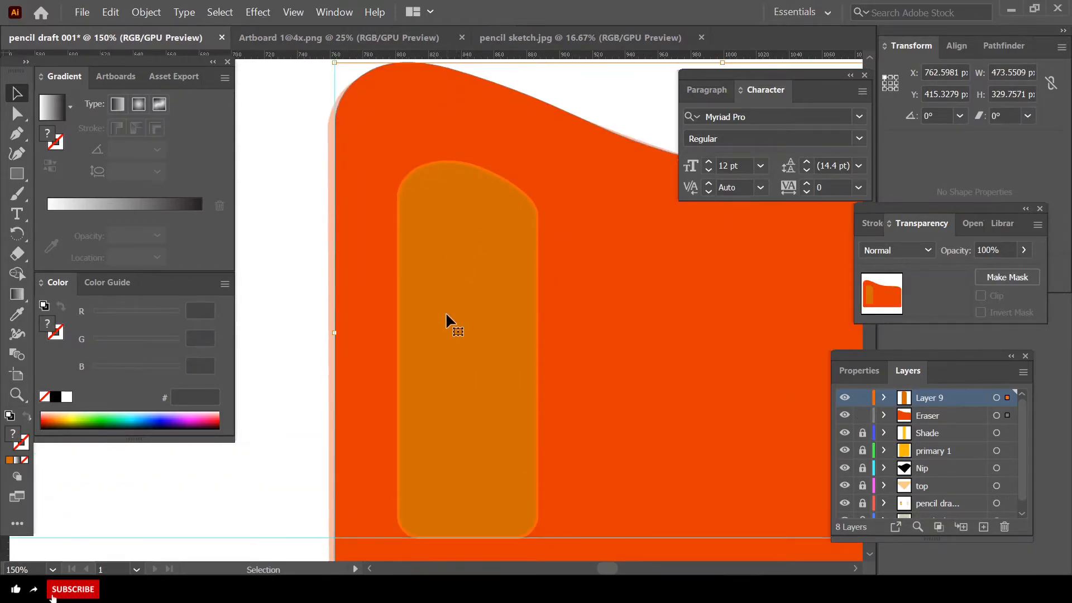
{"action": "scroll", "coordinate": [450, 318], "scroll_direction": "down", "scroll_amount": 2}
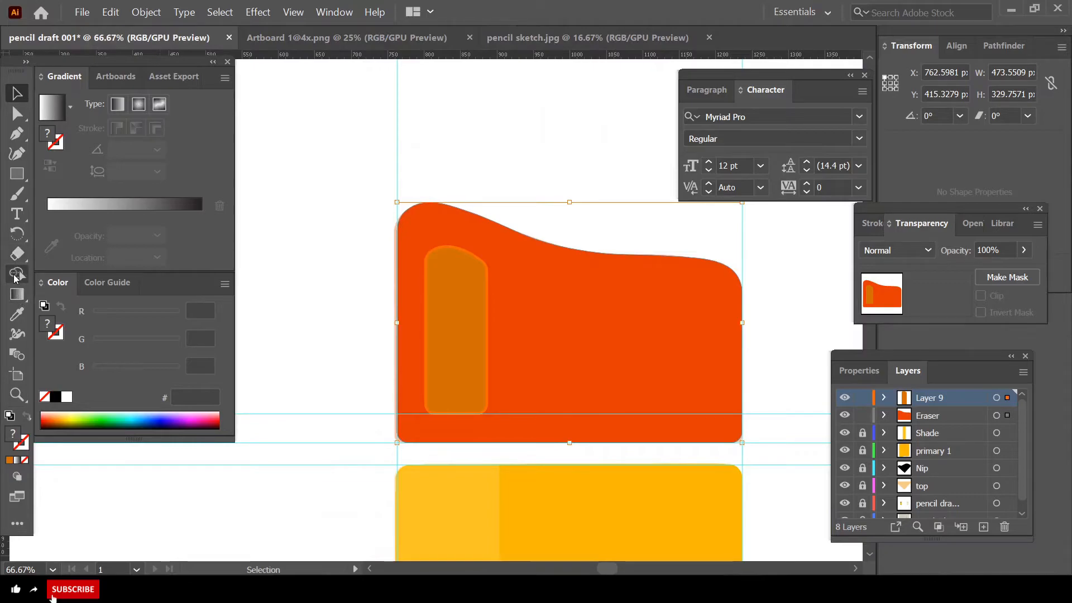
- Cut the highlight shape out of the eraser with the Shape Builder tool
{"action": "left_click", "coordinate": [17, 273]}
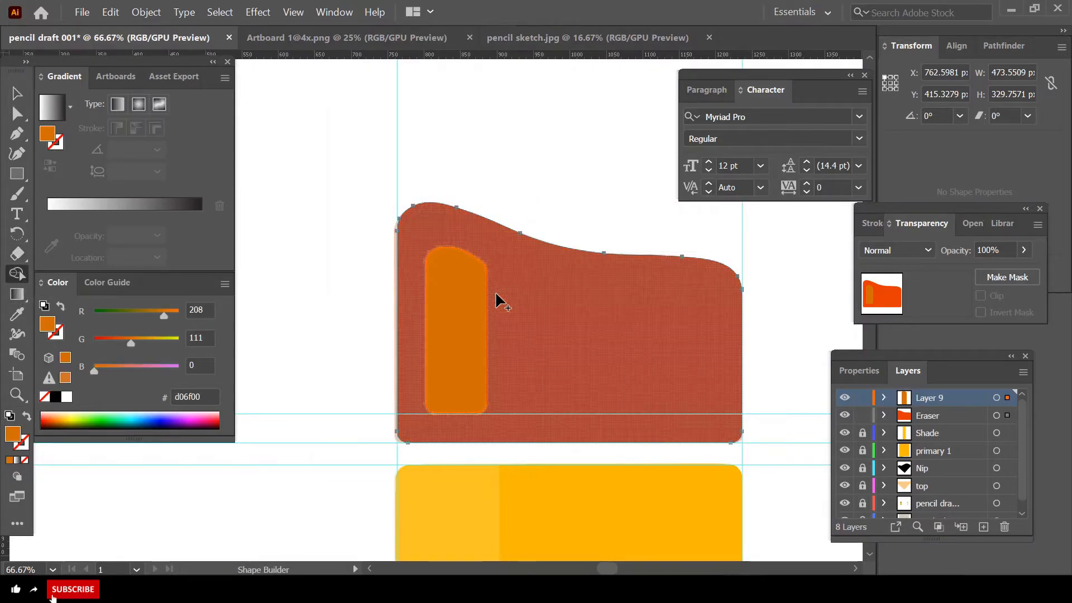
{"action": "left_click", "coordinate": [462, 306]}
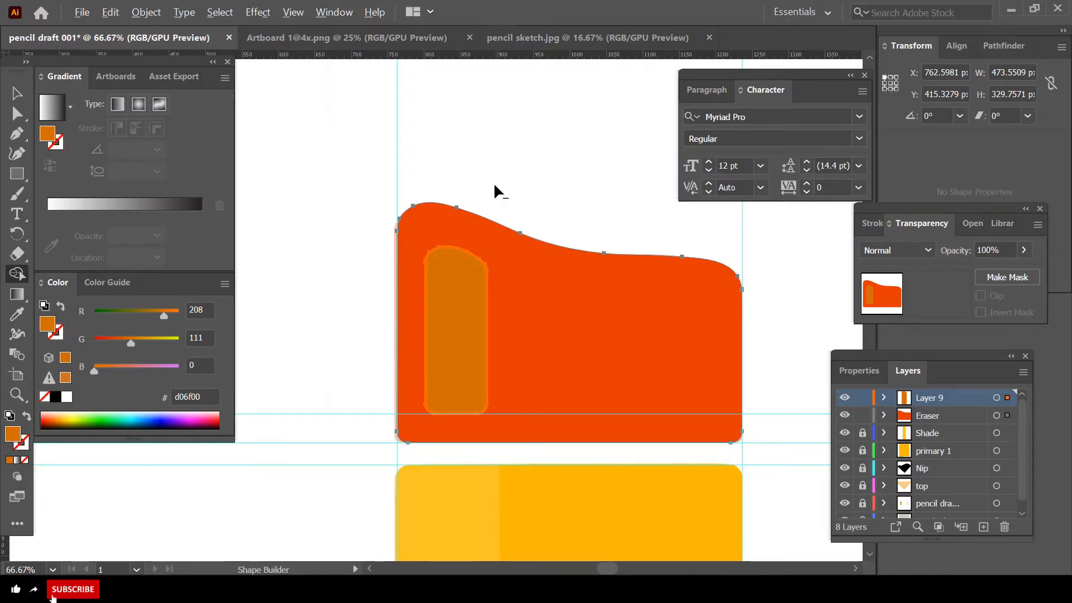
{"action": "left_click", "coordinate": [459, 333], "text": "alt"}
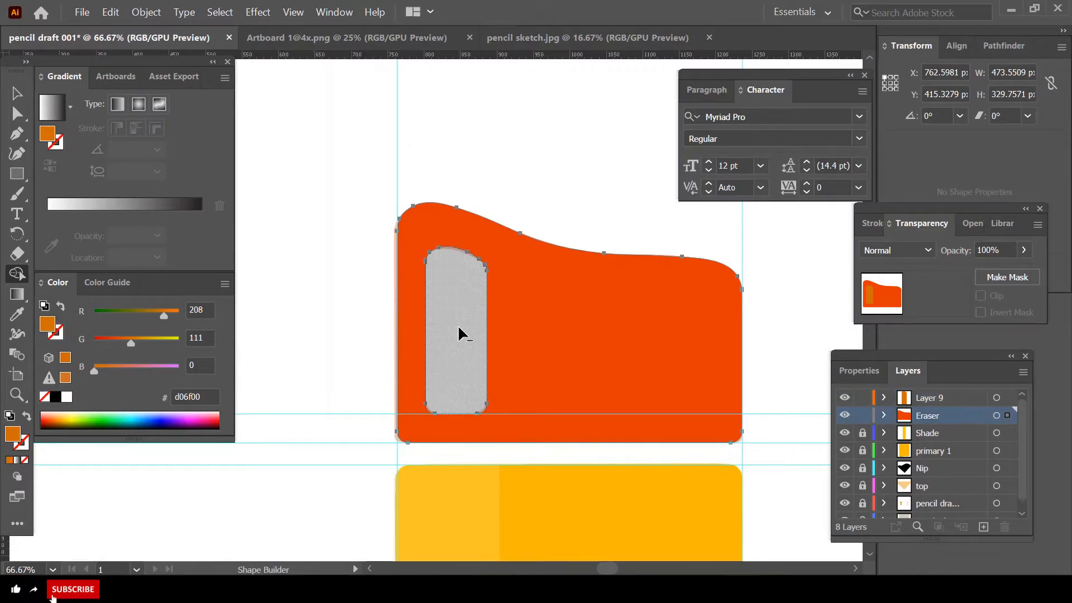
- Deselect the eraser and compare its cut-out highlight with the reference pencil on the neighbouring artboard
{"action": "key", "text": "v"}
{"action": "left_click", "coordinate": [551, 210]}
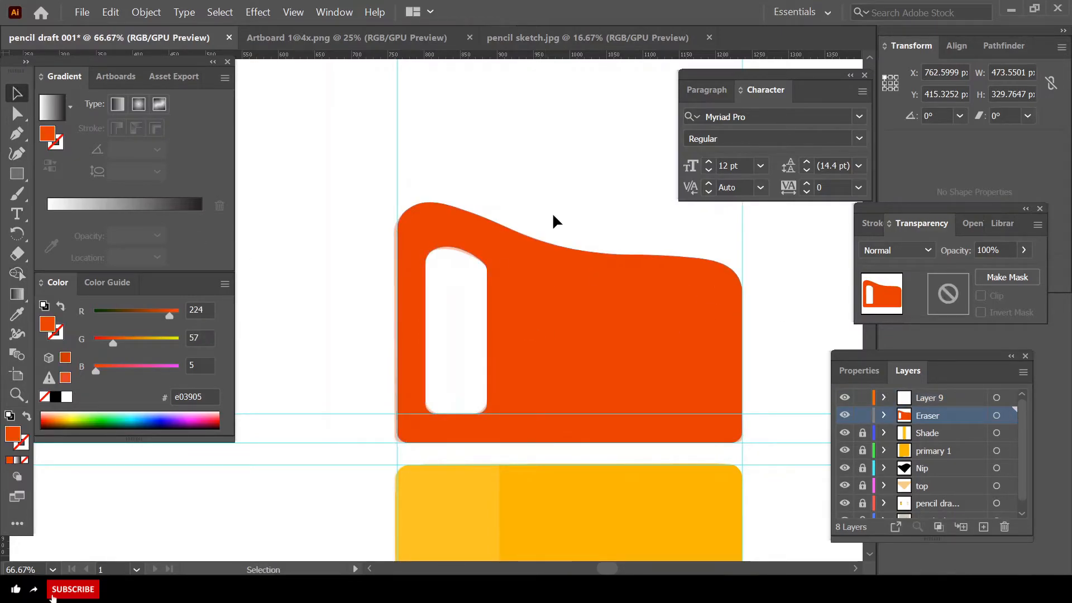
{"action": "scroll", "coordinate": [564, 268], "scroll_direction": "down", "scroll_amount": 5}
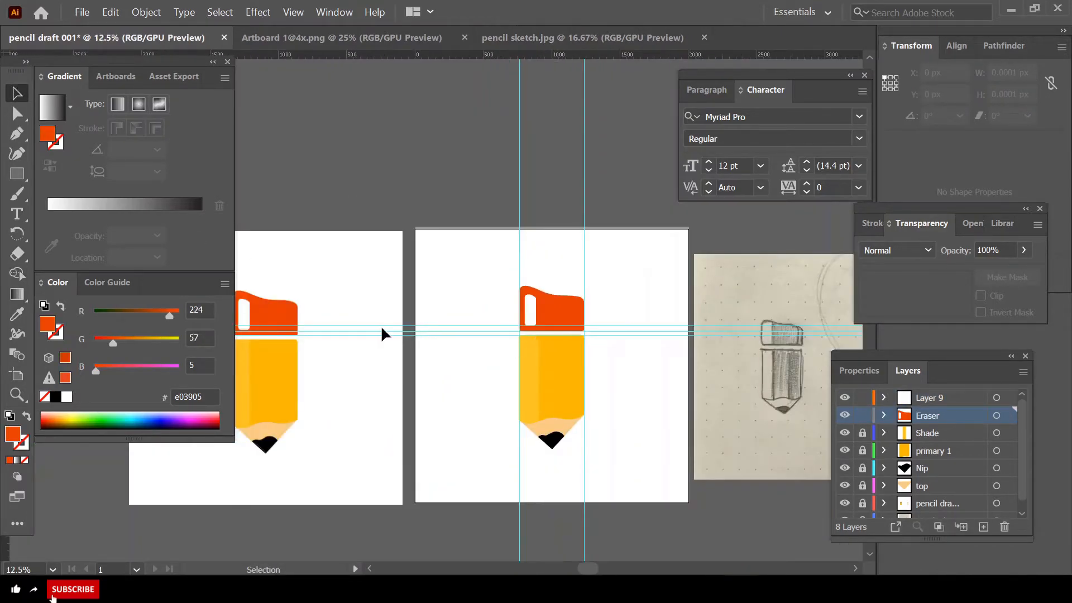
{"action": "scroll", "coordinate": [556, 316], "scroll_direction": "up", "scroll_amount": 5}
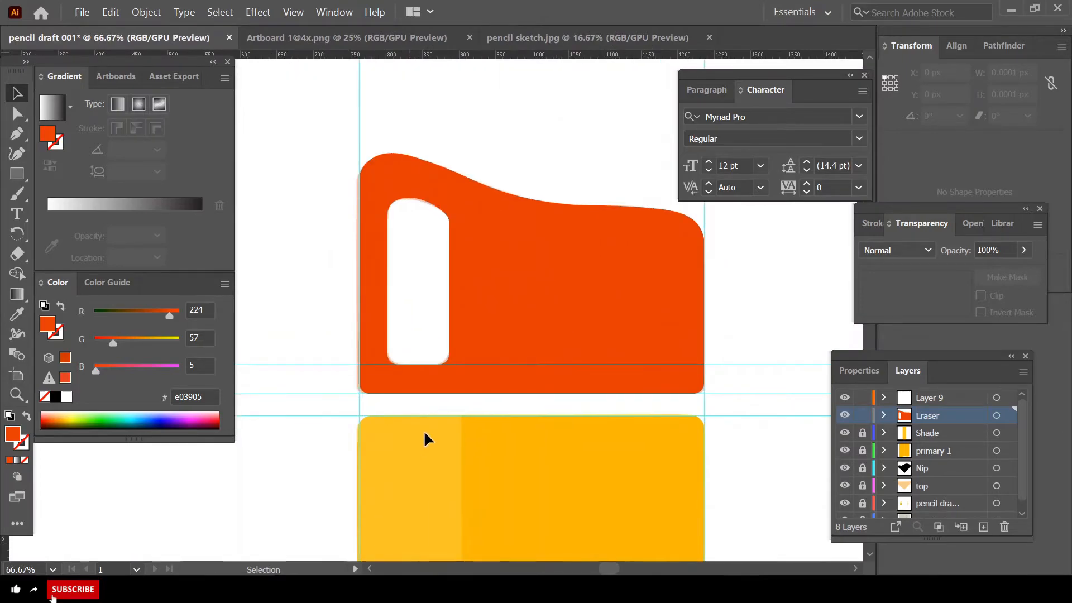
{"action": "scroll", "coordinate": [446, 413], "scroll_direction": "down", "scroll_amount": 1}
{"action": "scroll", "coordinate": [446, 413], "scroll_direction": "down", "scroll_amount": 1}
{"action": "scroll", "coordinate": [450, 423], "scroll_direction": "down", "scroll_amount": 2}
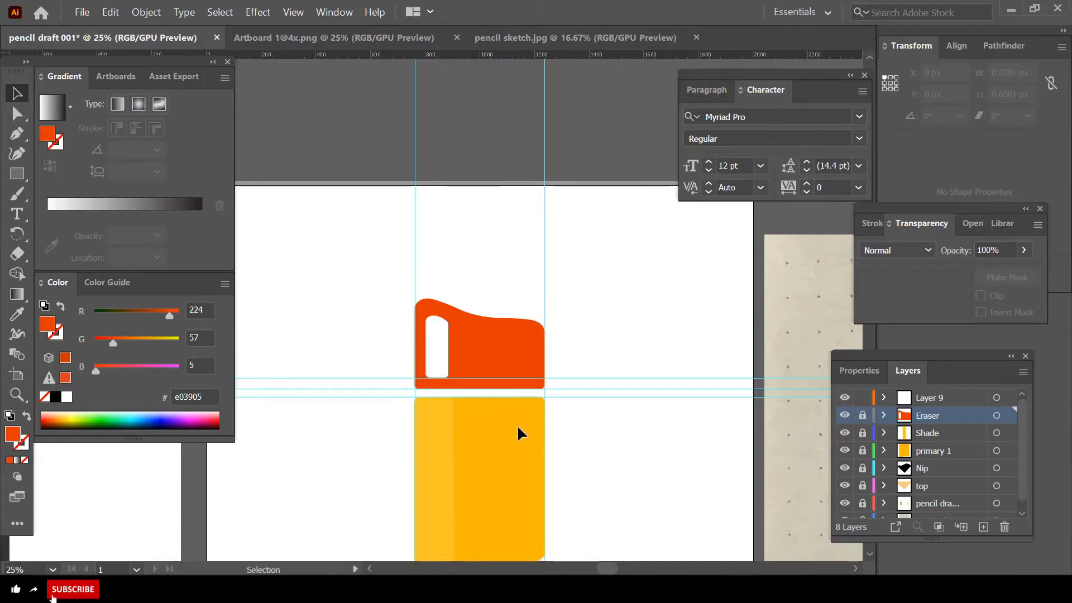
{"action": "scroll", "coordinate": [481, 353], "scroll_direction": "down", "scroll_amount": 1}
{"action": "scroll", "coordinate": [479, 355], "scroll_direction": "down", "scroll_amount": 2}
{"action": "scroll", "coordinate": [281, 358], "scroll_direction": "up", "scroll_amount": 2}
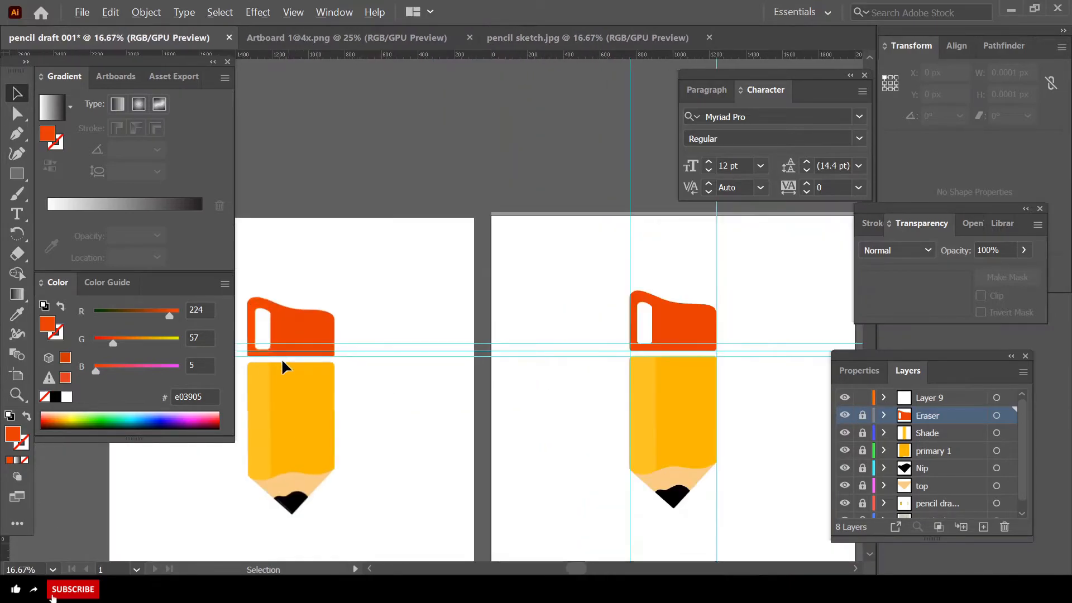
{"action": "scroll", "coordinate": [282, 361], "scroll_direction": "up", "scroll_amount": 3}
{"action": "scroll", "coordinate": [748, 398], "scroll_direction": "down", "scroll_amount": 3}
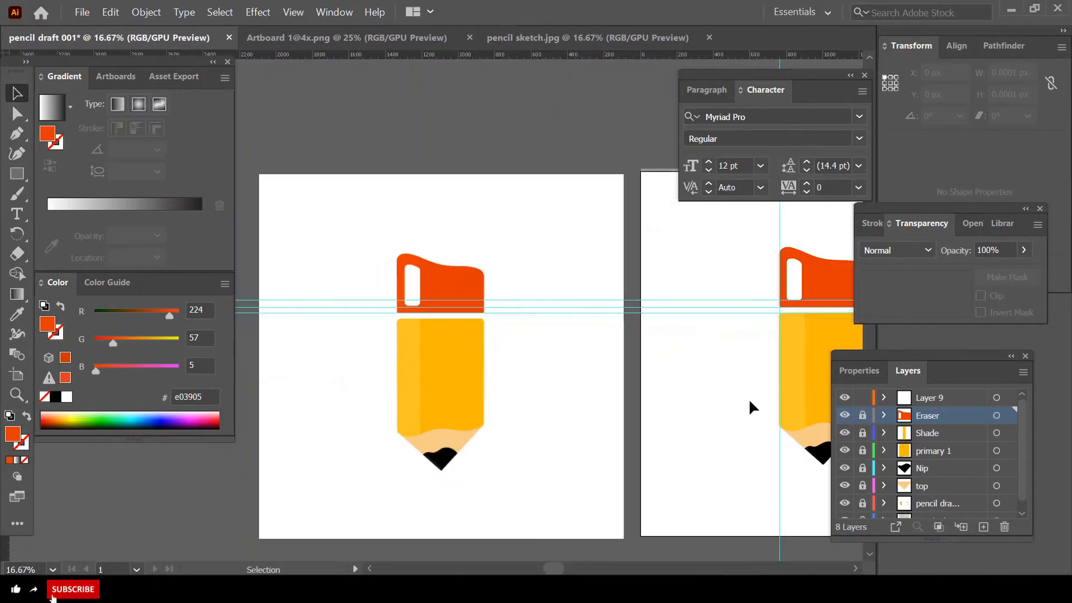
{"action": "scroll", "coordinate": [749, 404], "scroll_direction": "right", "scroll_amount": 5}
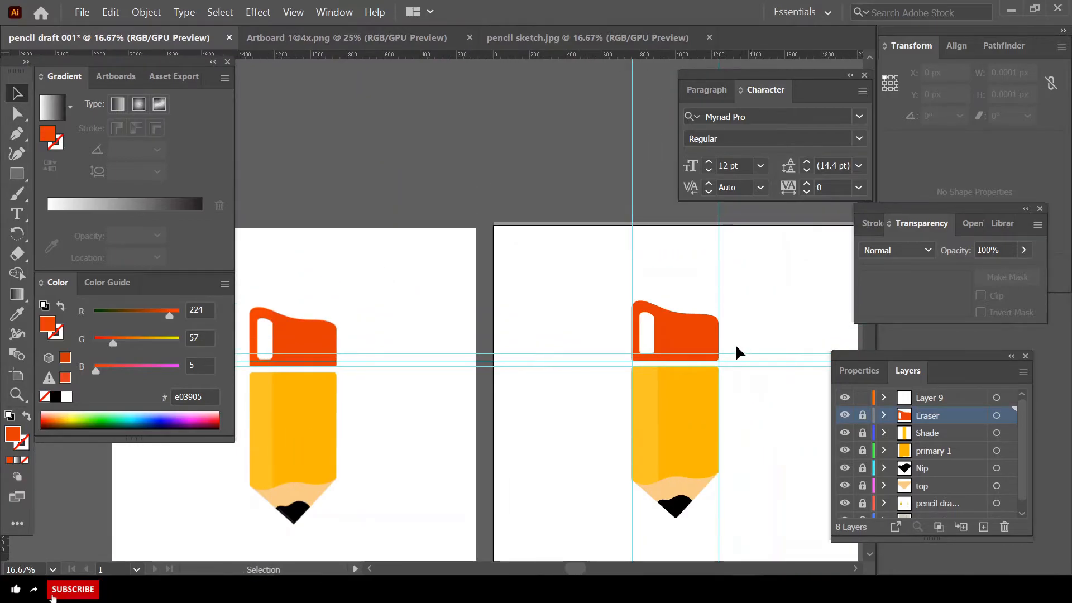
{"action": "scroll", "coordinate": [719, 340], "scroll_direction": "up", "scroll_amount": 4}
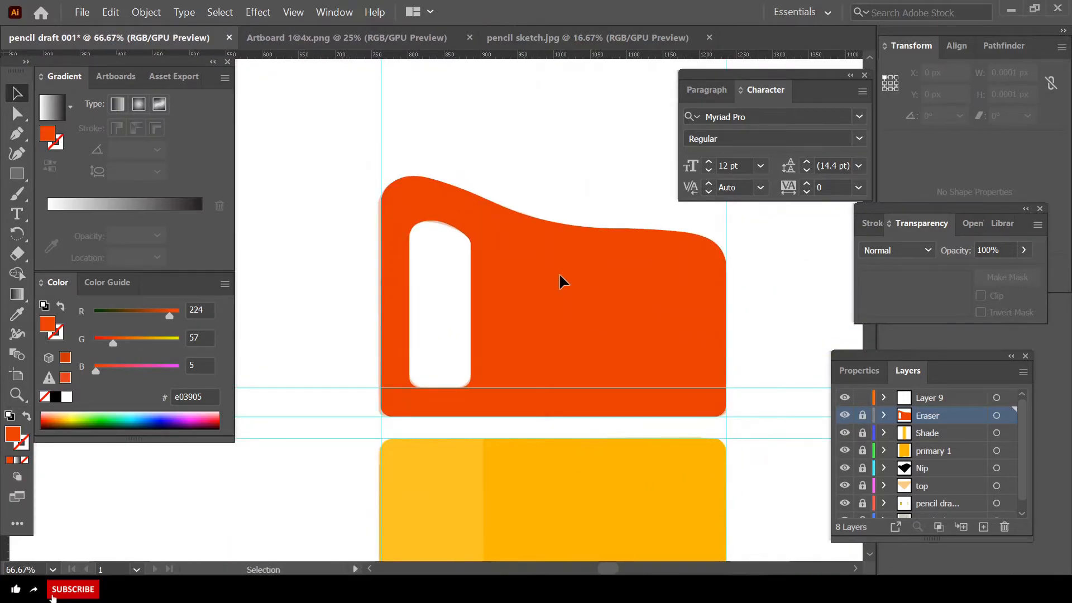
- Duplicate the Eraser layer and select the eraser shape on the copied layer
{"action": "left_click_drag", "start_coordinate": [967, 407], "coordinate": [984, 528]}
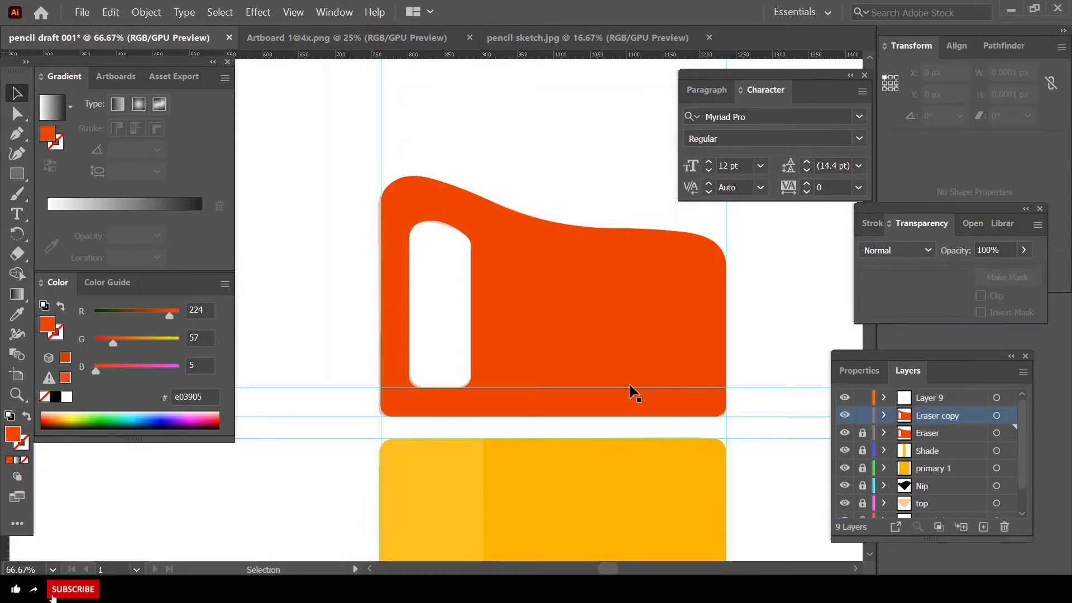
{"action": "scroll", "coordinate": [639, 397], "scroll_direction": "up", "scroll_amount": 1}
{"action": "scroll", "coordinate": [636, 375], "scroll_direction": "down", "scroll_amount": 5}
{"action": "left_click", "coordinate": [615, 370]}
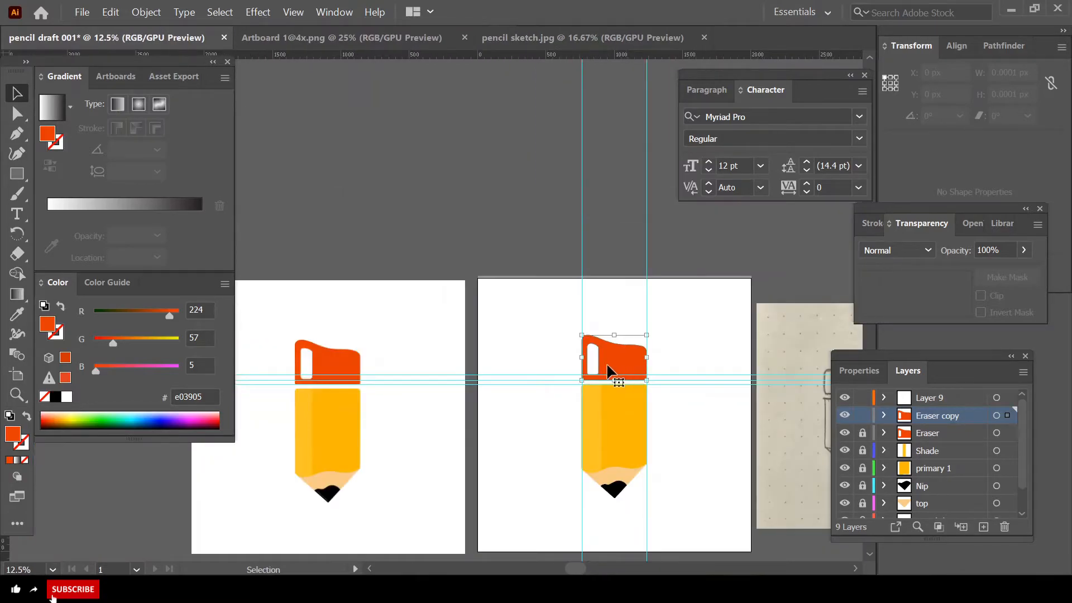
- Recolour the eraser copy with the brighter orange e83e01 sampled from the reference eraser, and deselect it
{"action": "left_click", "coordinate": [17, 311]}
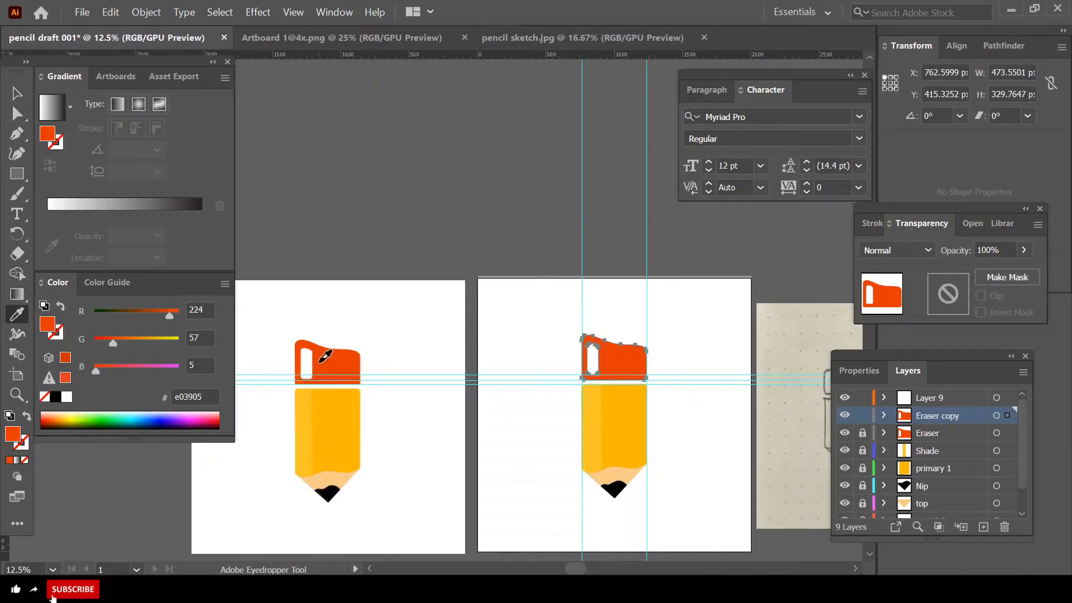
{"action": "left_click", "coordinate": [909, 437]}
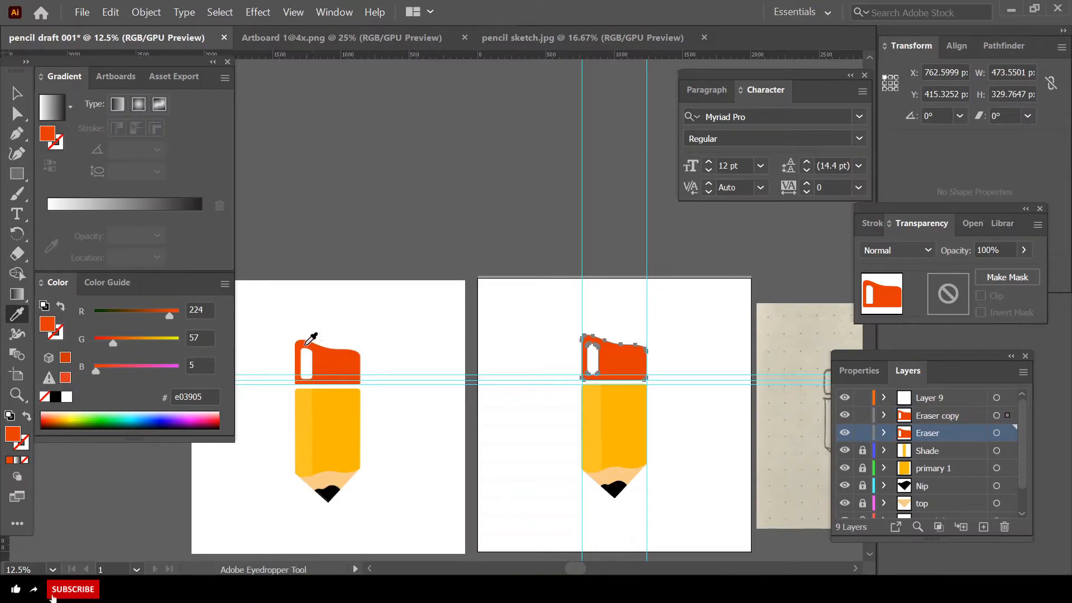
{"action": "left_click", "coordinate": [306, 344]}
{"action": "left_click", "coordinate": [25, 99]}
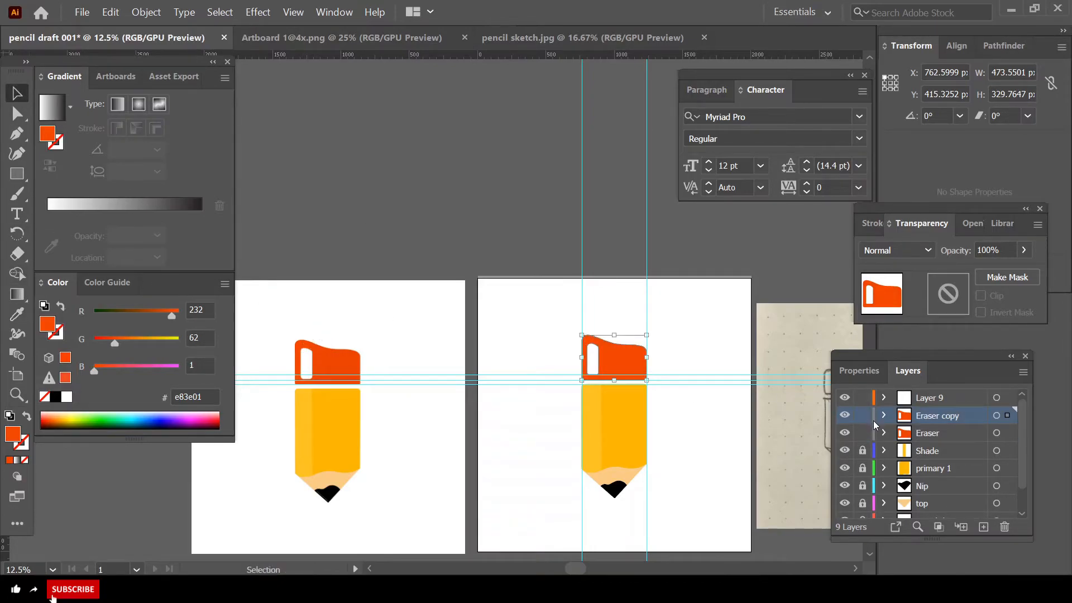
{"action": "left_click", "coordinate": [629, 237]}
- Place a vertical guide at about X 904 px along the edge of the pencil body's lighter stripe
{"action": "scroll", "coordinate": [629, 366], "scroll_direction": "up", "scroll_amount": 3}
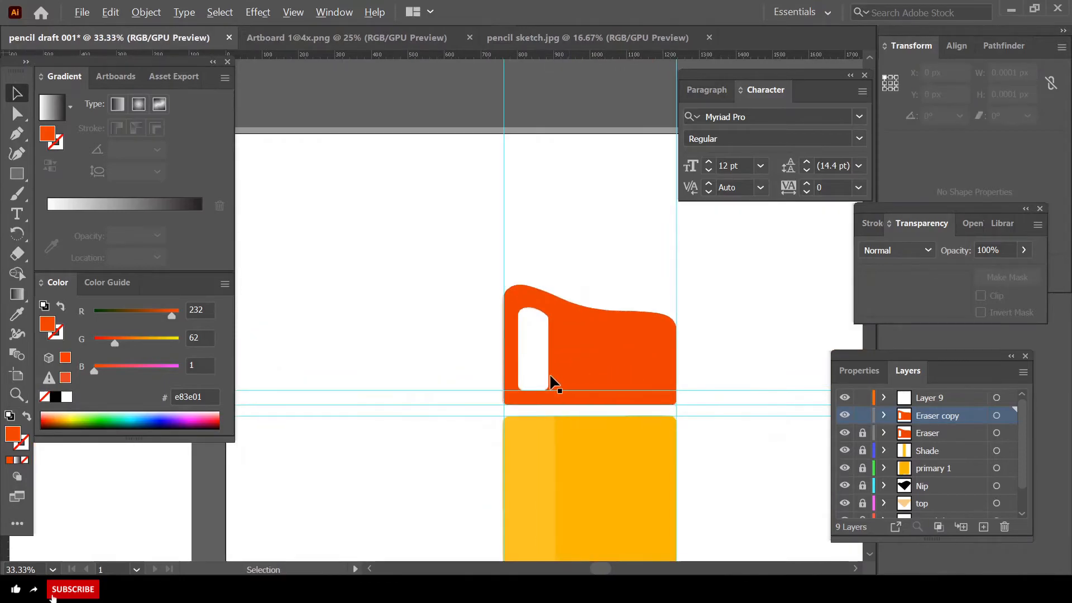
{"action": "scroll", "coordinate": [549, 373], "scroll_direction": "up", "scroll_amount": 3}
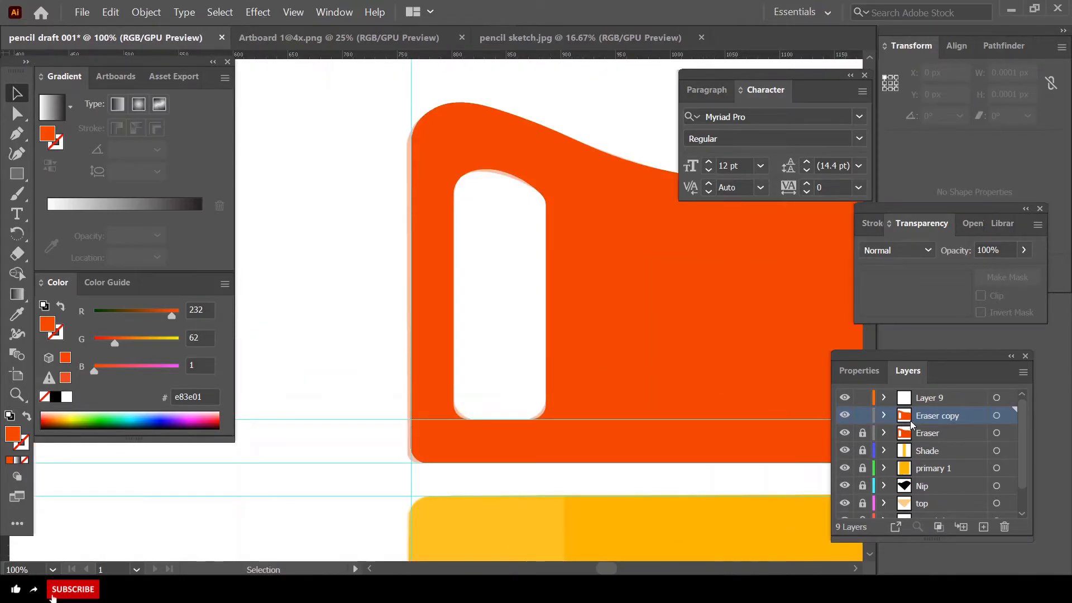
{"action": "scroll", "coordinate": [663, 402], "scroll_direction": "down", "scroll_amount": 3}
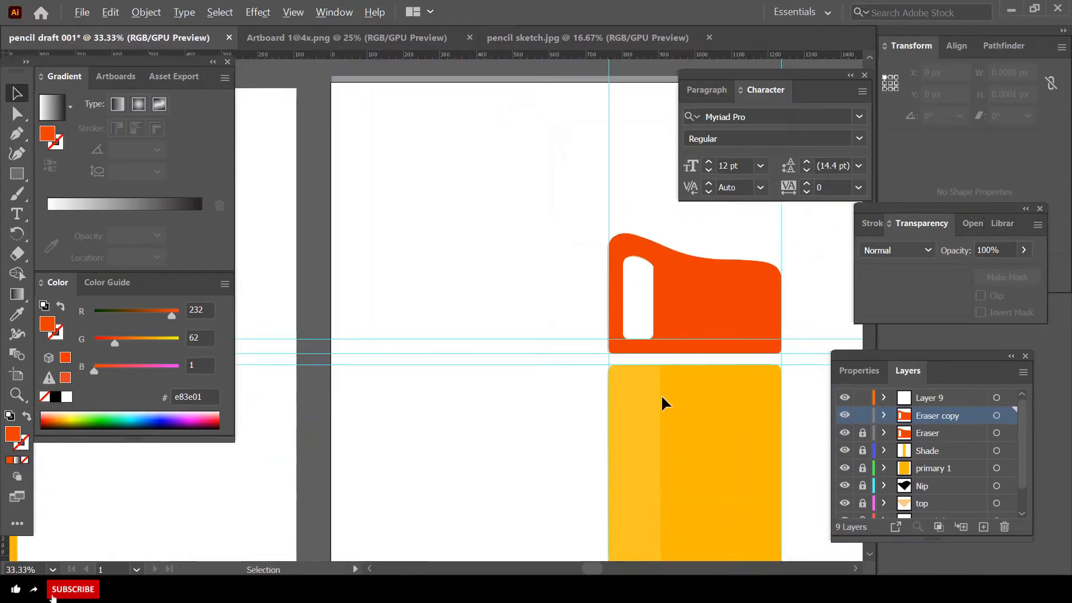
{"action": "scroll", "coordinate": [665, 390], "scroll_direction": "up", "scroll_amount": 2}
{"action": "scroll", "coordinate": [665, 384], "scroll_direction": "up", "scroll_amount": 2}
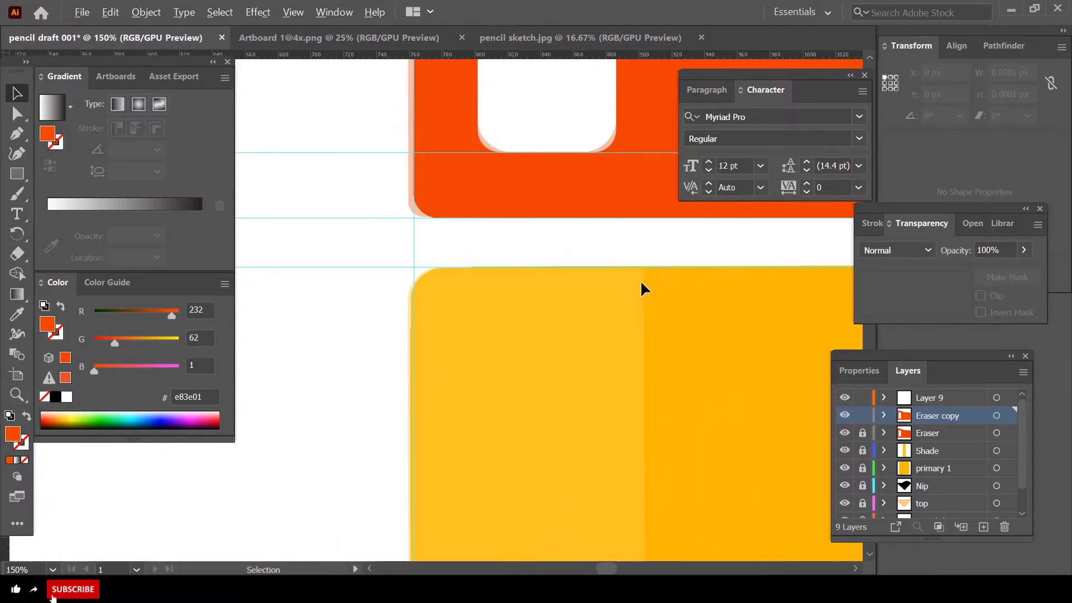
{"action": "scroll", "coordinate": [641, 279], "scroll_direction": "down", "scroll_amount": 2}
{"action": "scroll", "coordinate": [641, 280], "scroll_direction": "down", "scroll_amount": 1}
{"action": "scroll", "coordinate": [637, 265], "scroll_direction": "up", "scroll_amount": 5}
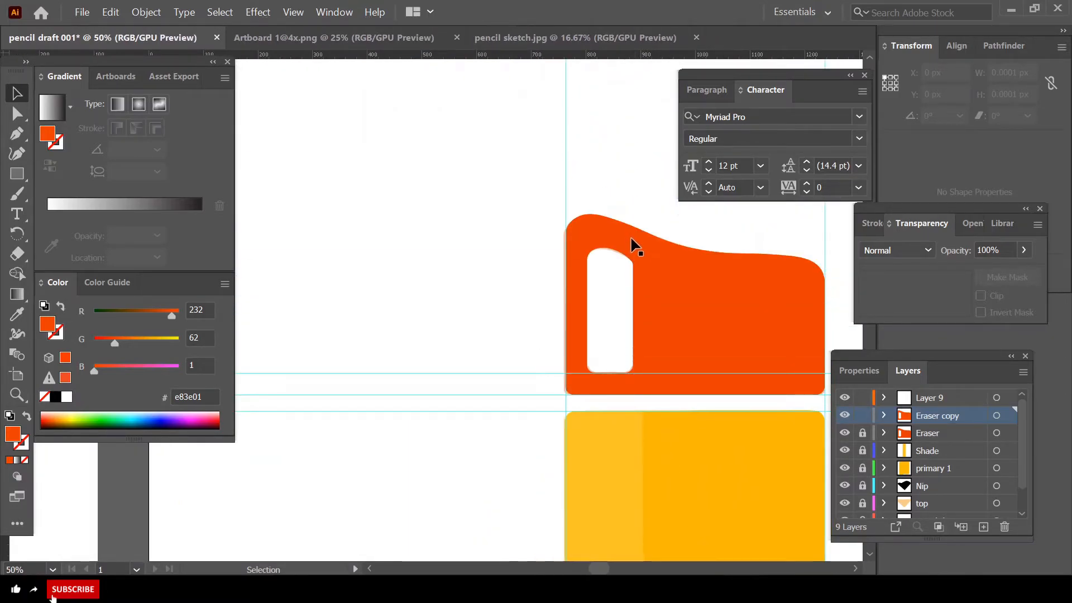
{"action": "scroll", "coordinate": [581, 181], "scroll_direction": "up", "scroll_amount": 1}
{"action": "left_click_drag", "start_coordinate": [6, 552], "coordinate": [642, 534]}
{"action": "scroll", "coordinate": [634, 459], "scroll_direction": "up", "scroll_amount": 1}
{"action": "scroll", "coordinate": [751, 413], "scroll_direction": "up", "scroll_amount": 2}
- Examine where the reference eraser changes shade and compare that edge with the new guide on the traced eraser
{"action": "scroll", "coordinate": [748, 411], "scroll_direction": "down", "scroll_amount": 5}
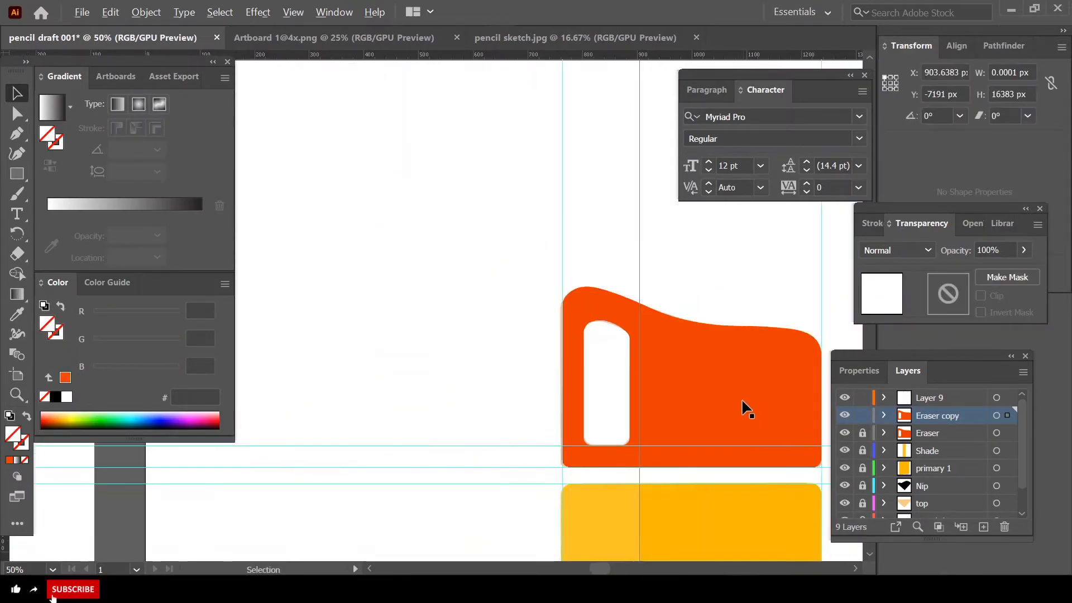
{"action": "scroll", "coordinate": [695, 386], "scroll_direction": "up", "scroll_amount": 1}
{"action": "scroll", "coordinate": [698, 384], "scroll_direction": "down", "scroll_amount": 1}
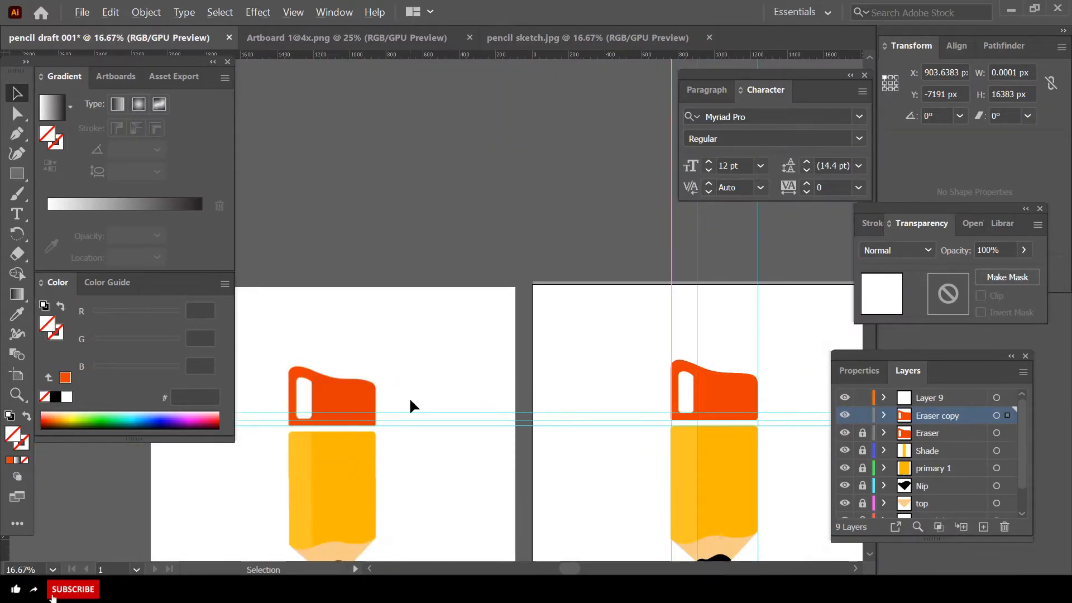
{"action": "scroll", "coordinate": [307, 407], "scroll_direction": "up", "scroll_amount": 6}
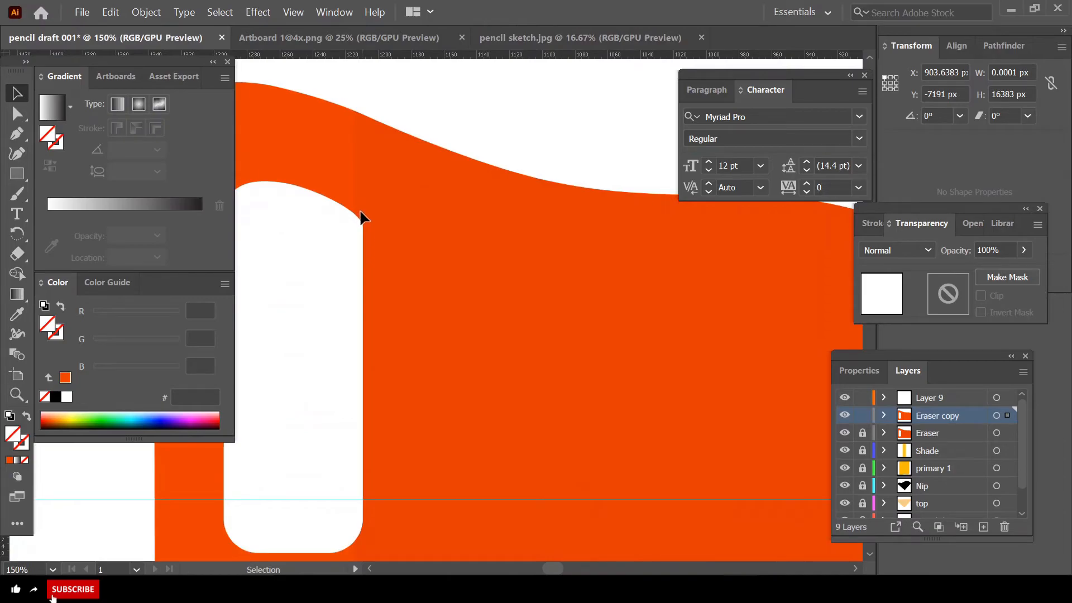
{"action": "scroll", "coordinate": [359, 212], "scroll_direction": "down", "scroll_amount": 4}
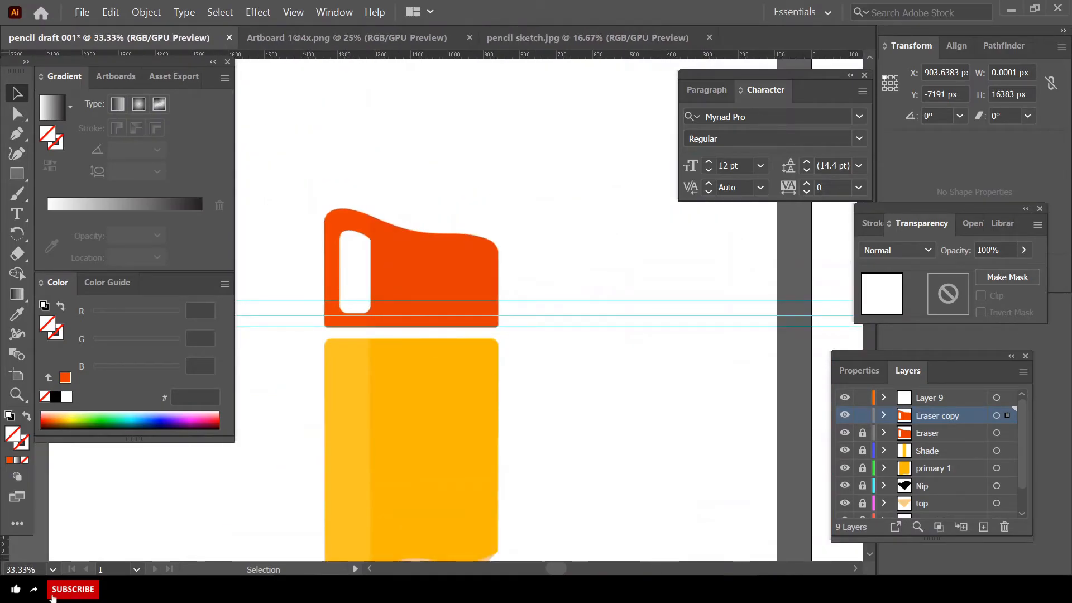
{"action": "left_click_drag", "start_coordinate": [561, 569], "coordinate": [578, 569]}
{"action": "scroll", "coordinate": [501, 311], "scroll_direction": "up", "scroll_amount": 3}
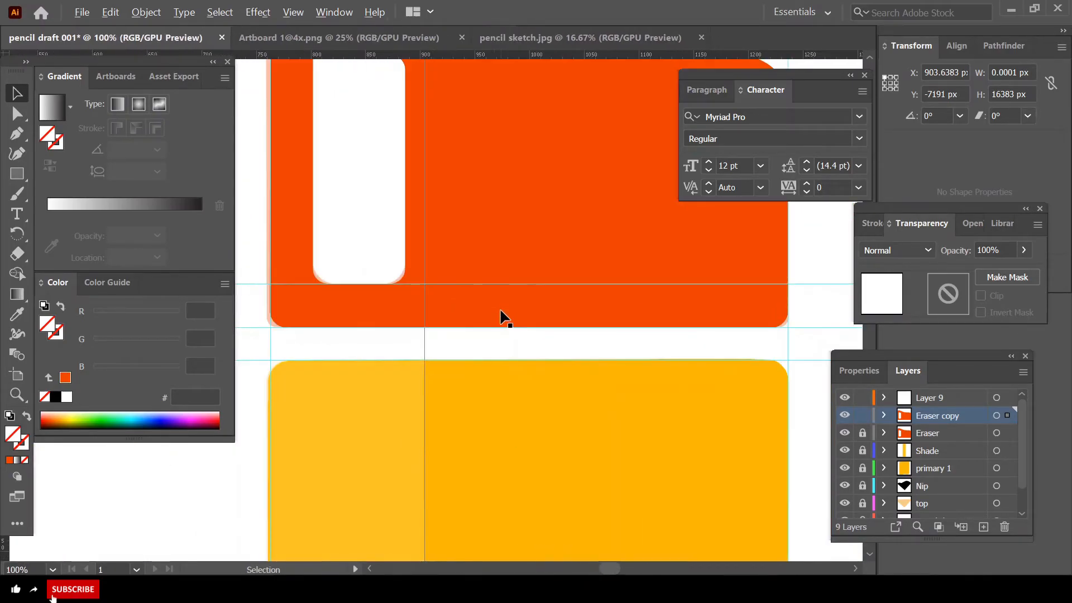
{"action": "scroll", "coordinate": [500, 311], "scroll_direction": "down", "scroll_amount": 1}
{"action": "scroll", "coordinate": [562, 215], "scroll_direction": "up", "scroll_amount": 3}
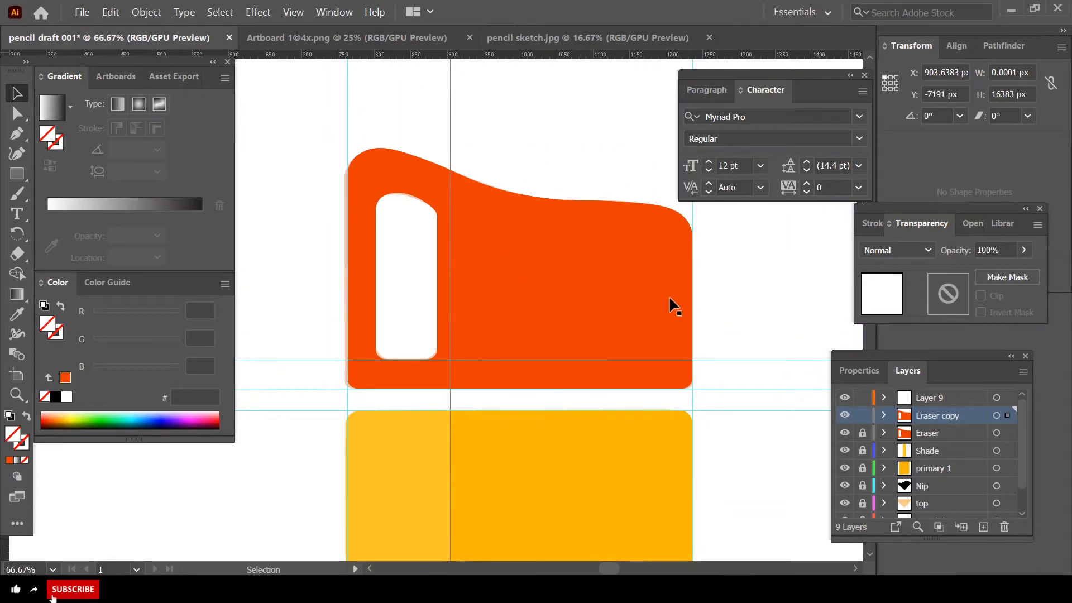
{"action": "scroll", "coordinate": [636, 318], "scroll_direction": "up", "scroll_amount": 1}
{"action": "scroll", "coordinate": [584, 314], "scroll_direction": "down", "scroll_amount": 1}
{"action": "scroll", "coordinate": [503, 296], "scroll_direction": "up", "scroll_amount": 1}
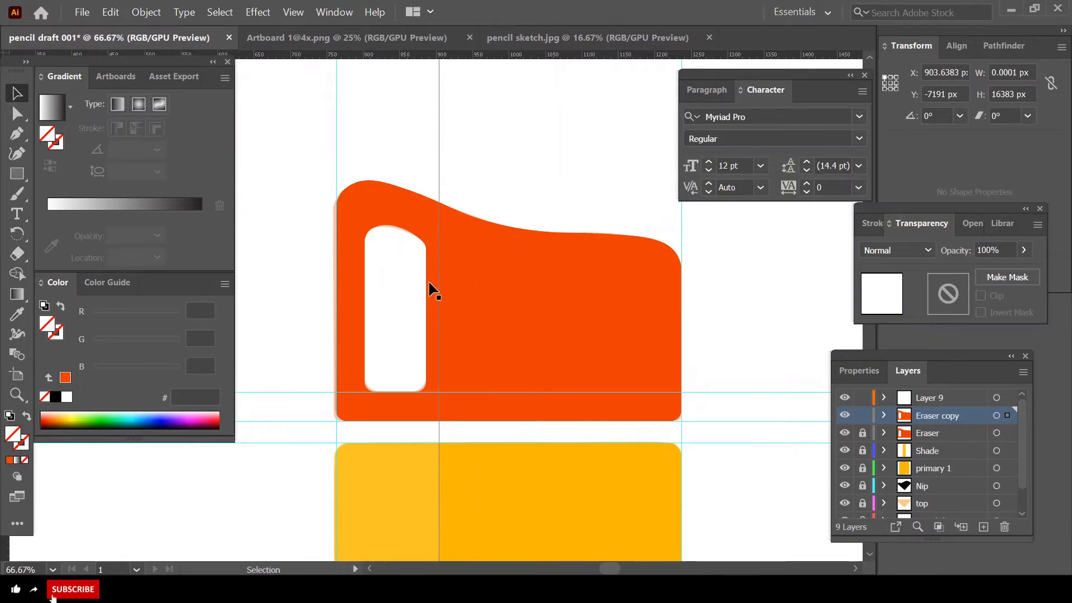
- Delete the eraser copy's outline anchor points to the left of the new guide, using the Curvature tool
{"action": "left_click", "coordinate": [17, 153]}
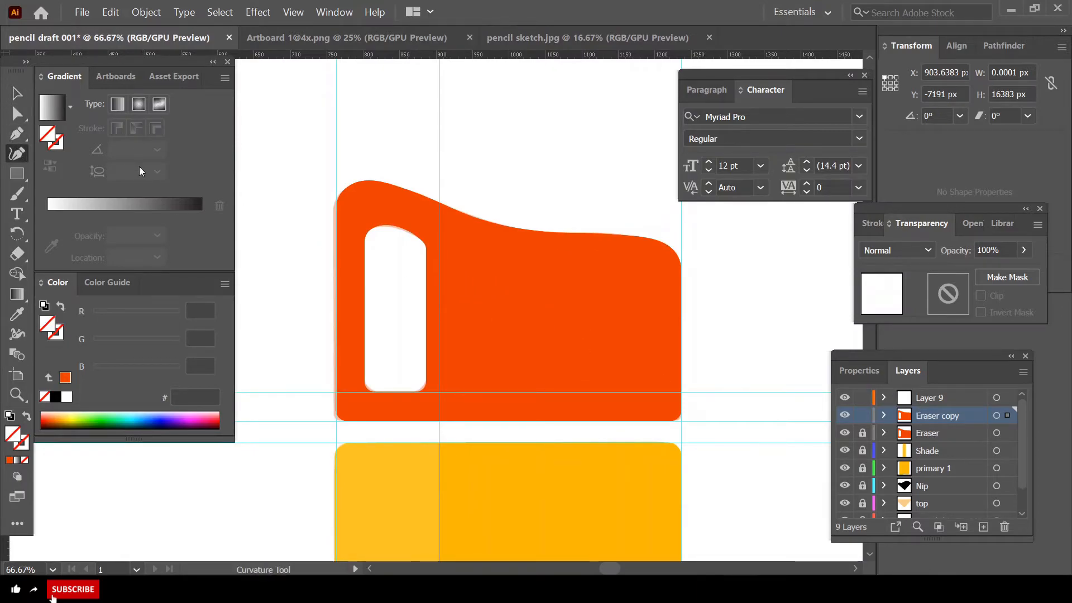
{"action": "left_click", "coordinate": [439, 211]}
{"action": "left_click", "coordinate": [396, 187]}
{"action": "key", "text": "Delete"}
{"action": "left_click", "coordinate": [417, 193]}
{"action": "key", "text": "Delete"}
{"action": "left_click", "coordinate": [352, 185]}
{"action": "key", "text": "Delete"}
{"action": "key", "text": "Delete"}
{"action": "left_click", "coordinate": [336, 210]}
{"action": "key", "text": "Delete"}
{"action": "key", "text": "Delete"}
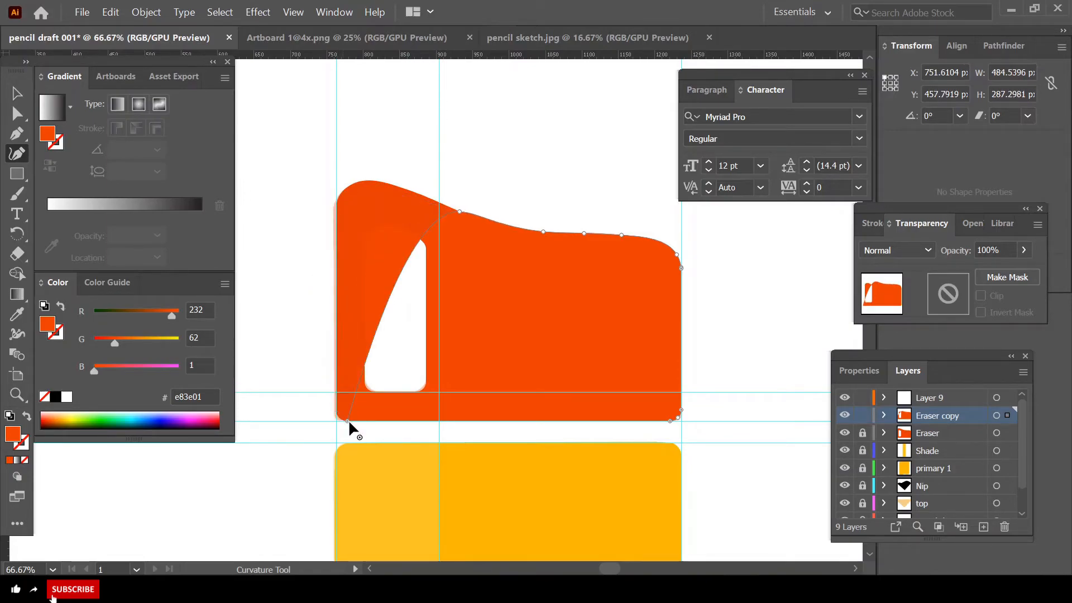
{"action": "key", "text": "Delete"}
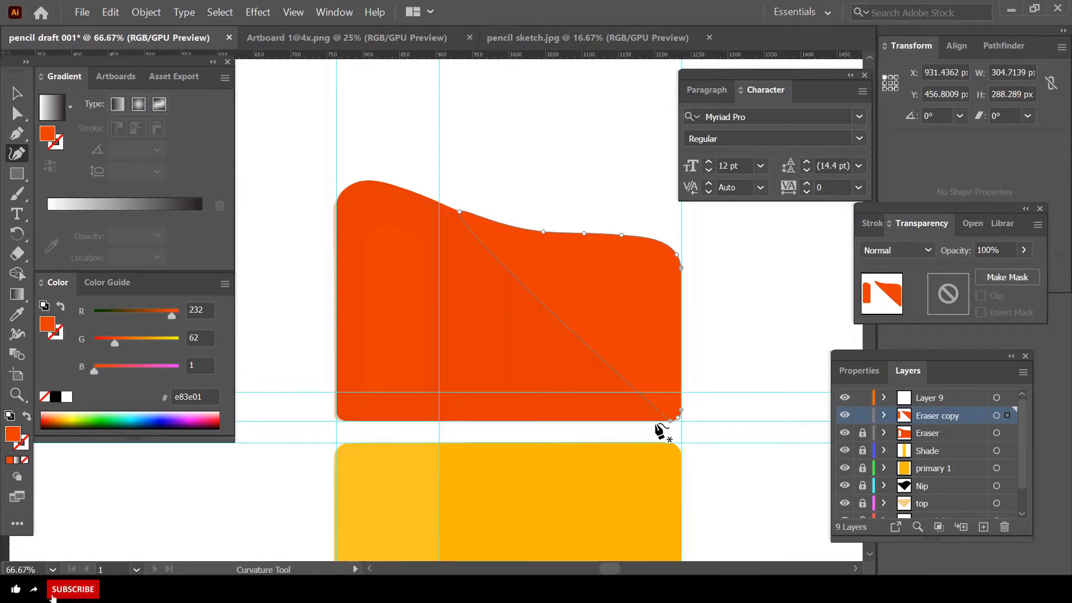
- Square off the eraser copy along the guide, adding a corner point on its bottom edge and moving the upper anchor onto the guide
{"action": "left_click_drag", "start_coordinate": [595, 357], "coordinate": [439, 421]}
{"action": "double_click", "coordinate": [439, 421]}
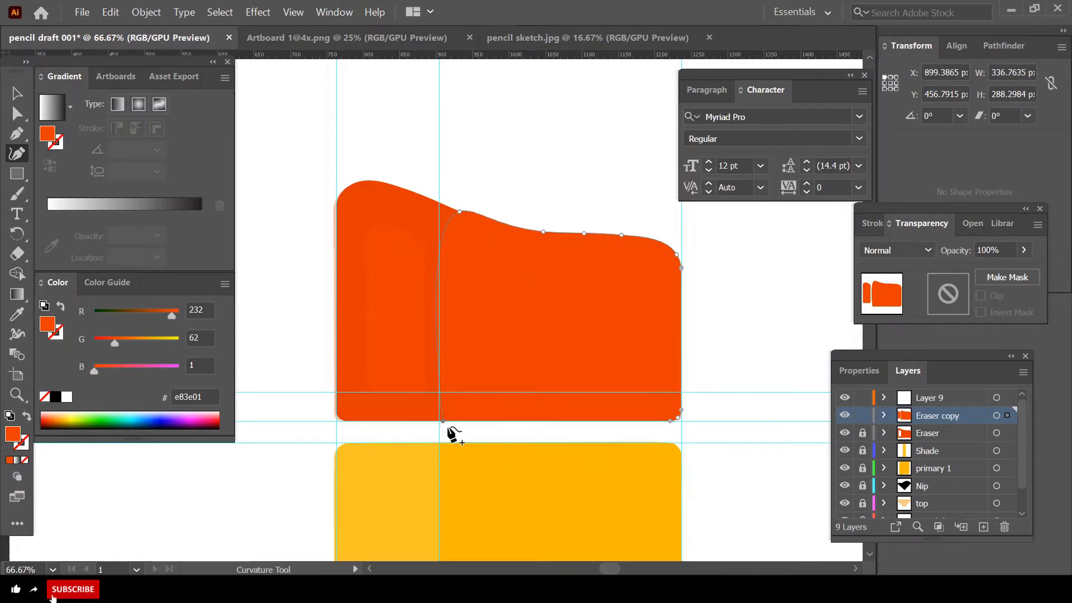
{"action": "scroll", "coordinate": [449, 428], "scroll_direction": "up", "scroll_amount": 2}
{"action": "left_click", "coordinate": [427, 417]}
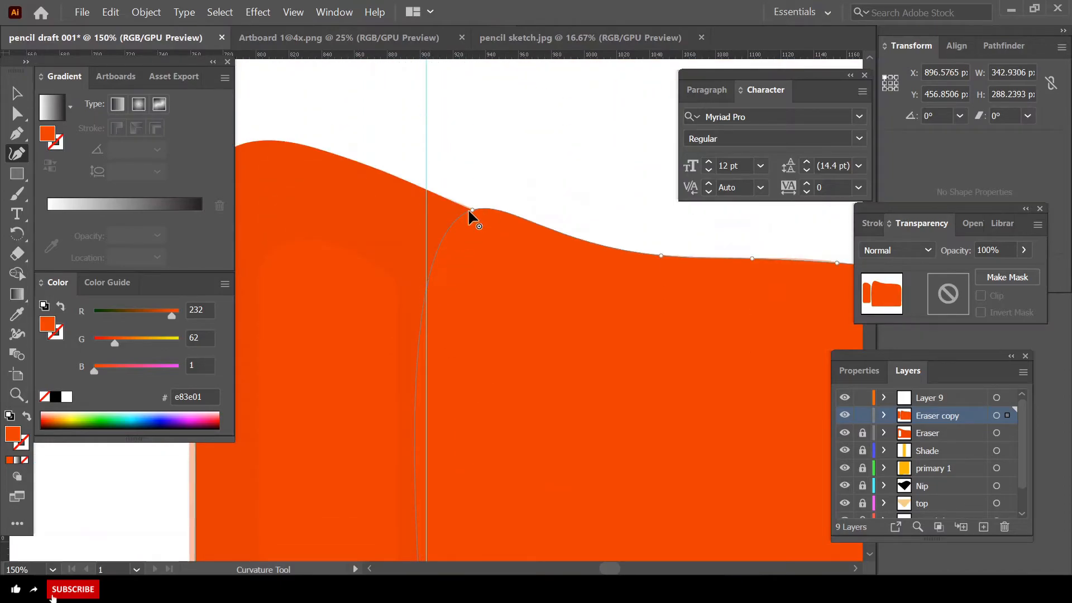
{"action": "left_click_drag", "start_coordinate": [470, 211], "coordinate": [426, 189]}
{"action": "scroll", "coordinate": [469, 230], "scroll_direction": "up", "scroll_amount": 3}
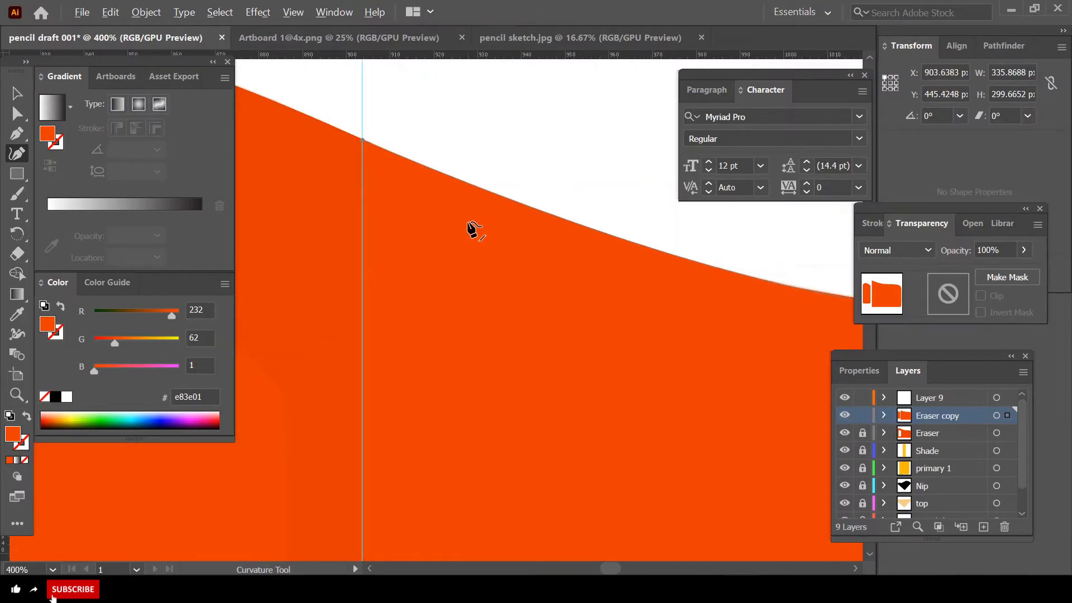
{"action": "scroll", "coordinate": [558, 263], "scroll_direction": "up", "scroll_amount": 1}
{"action": "scroll", "coordinate": [567, 268], "scroll_direction": "down", "scroll_amount": 4}
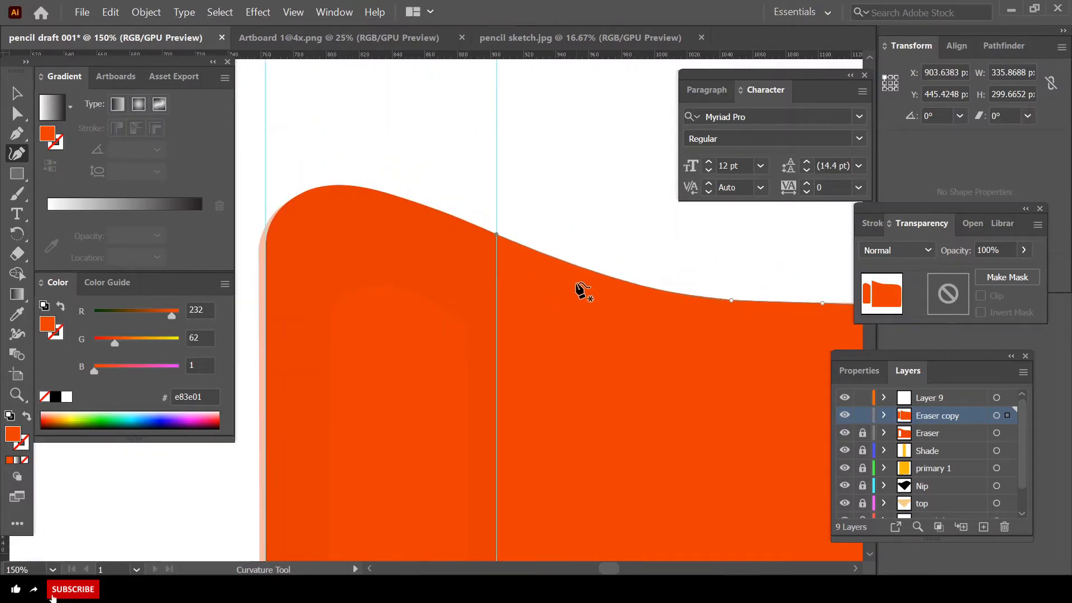
{"action": "left_click", "coordinate": [20, 94]}
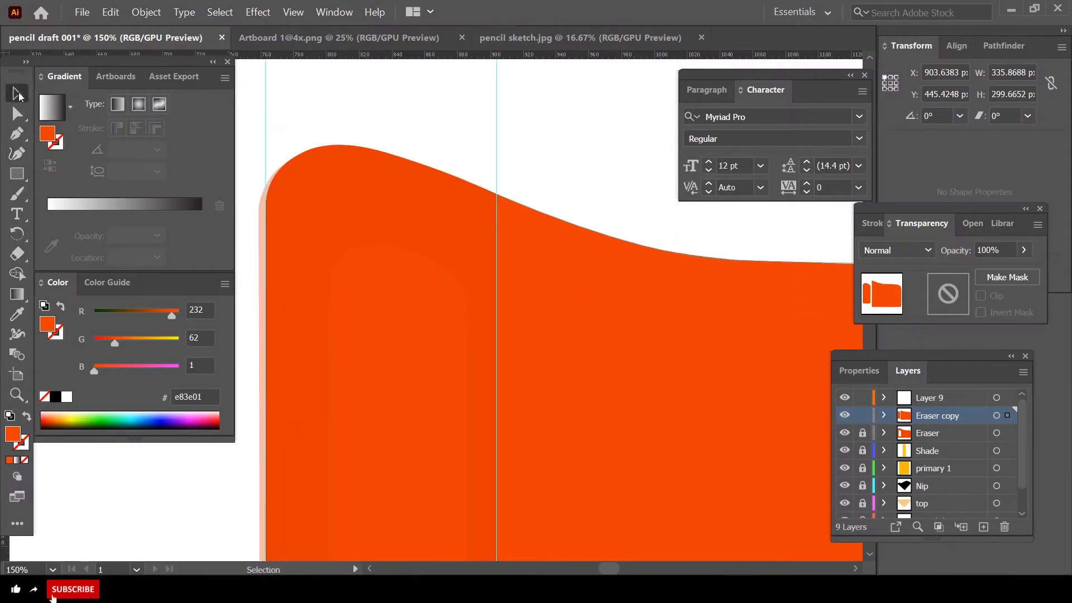
{"action": "left_click", "coordinate": [338, 95]}
- Select the trimmed eraser copy and unlock the original Eraser layer
{"action": "scroll", "coordinate": [481, 213], "scroll_direction": "down", "scroll_amount": 3}
{"action": "scroll", "coordinate": [484, 229], "scroll_direction": "down", "scroll_amount": 1}
{"action": "left_click", "coordinate": [463, 241]}
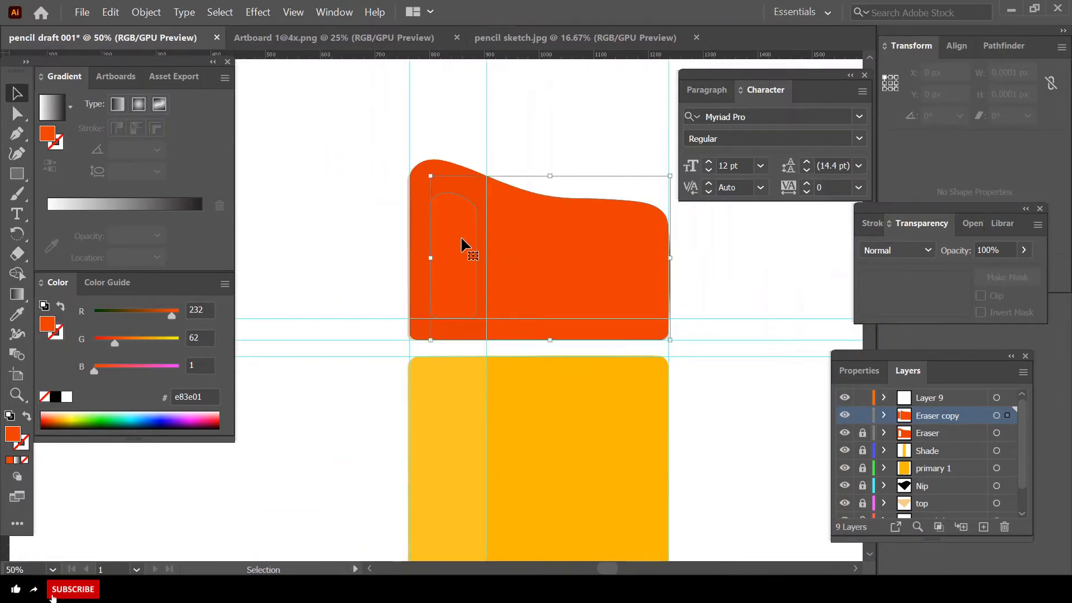
{"action": "scroll", "coordinate": [479, 219], "scroll_direction": "up", "scroll_amount": 1}
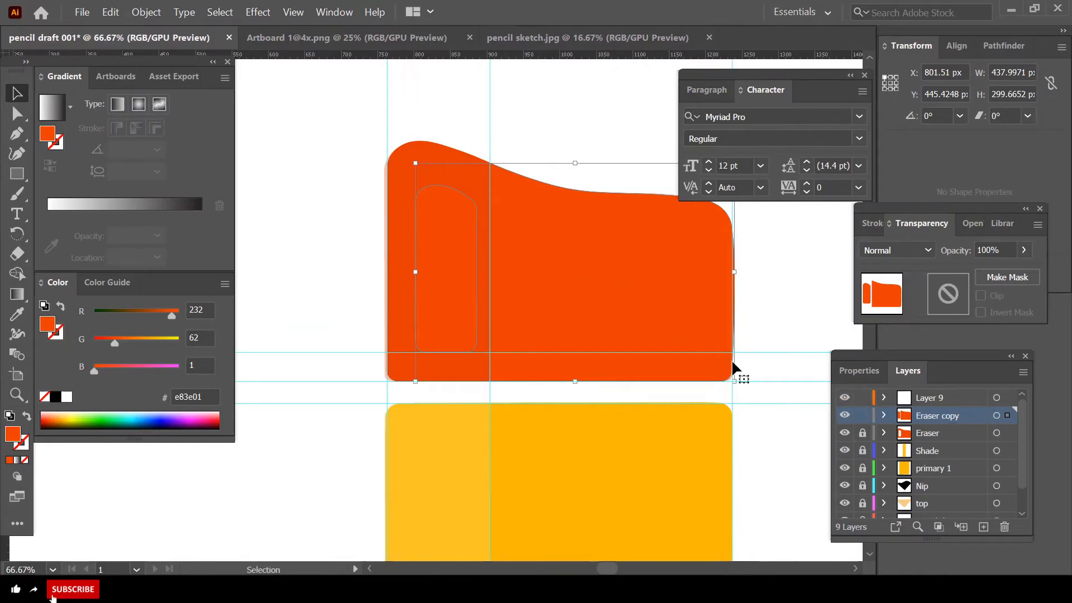
{"action": "left_click", "coordinate": [862, 432]}
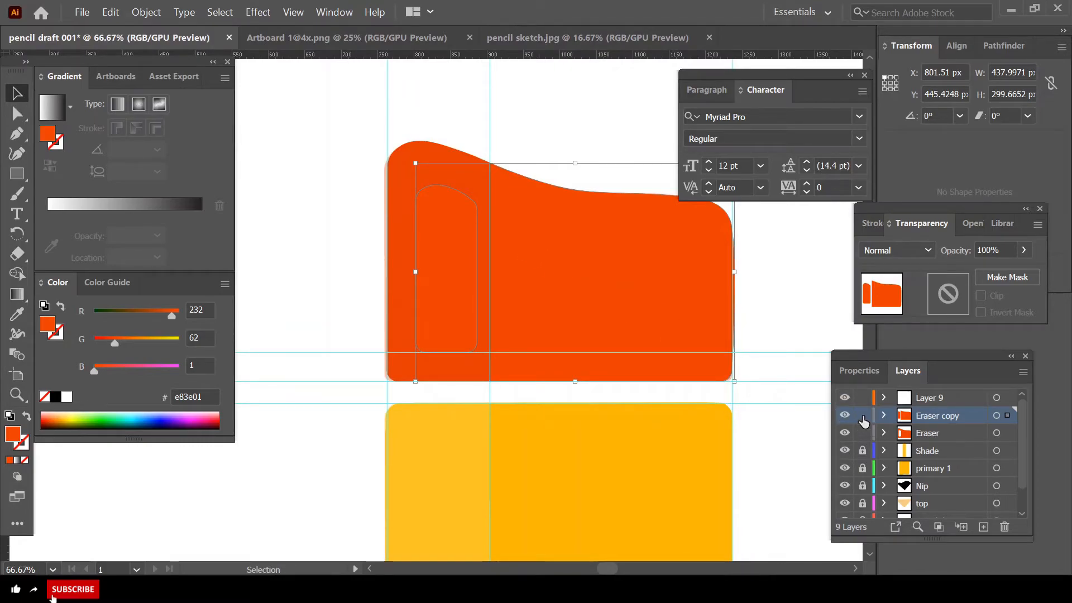
{"action": "left_click", "coordinate": [863, 420]}
{"action": "left_click", "coordinate": [863, 420]}
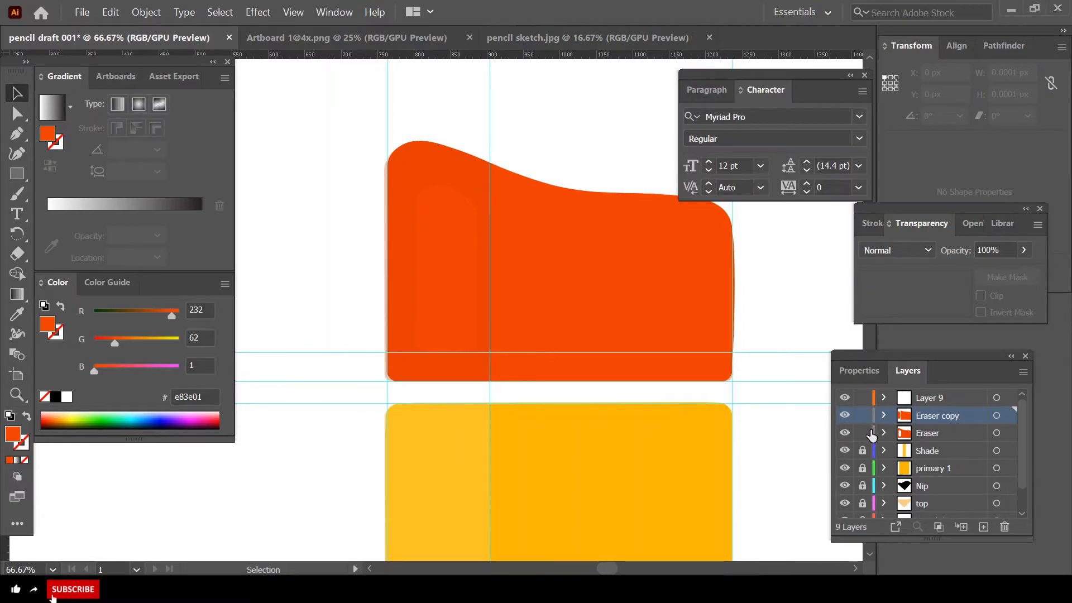
- Relock and hide the original Eraser layer, toggling both eraser layers' visibility to compare the copy with the original
{"action": "left_click", "coordinate": [855, 433]}
{"action": "left_click", "coordinate": [862, 435]}
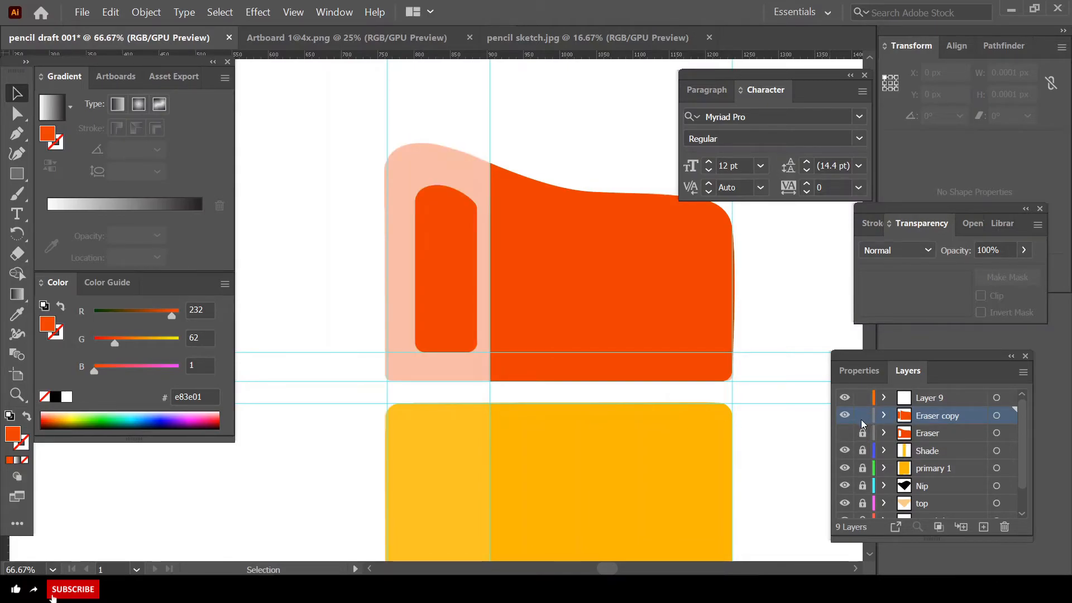
{"action": "left_click", "coordinate": [846, 418]}
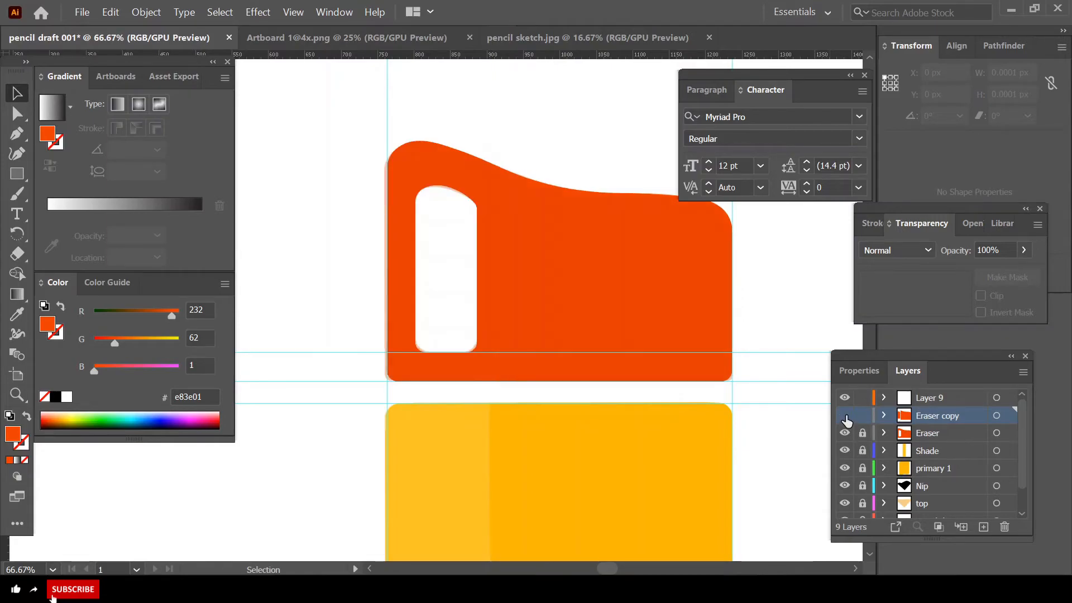
{"action": "left_click", "coordinate": [846, 418]}
{"action": "left_click", "coordinate": [846, 434]}
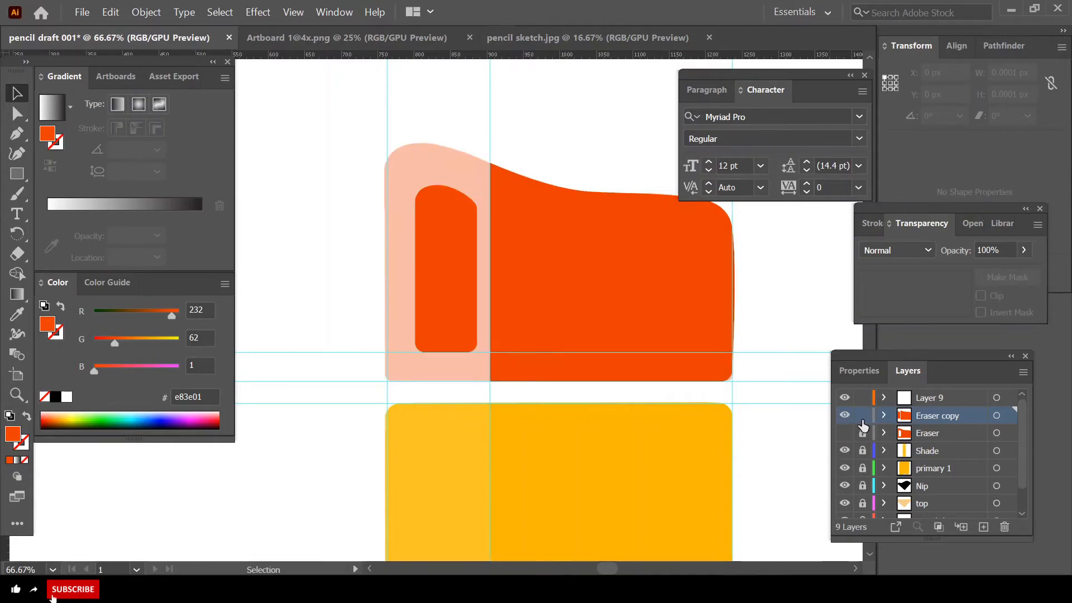
- Remove the leftover rounded slot shape from the eraser copy with the Shape Builder tool
{"action": "left_click", "coordinate": [429, 240]}
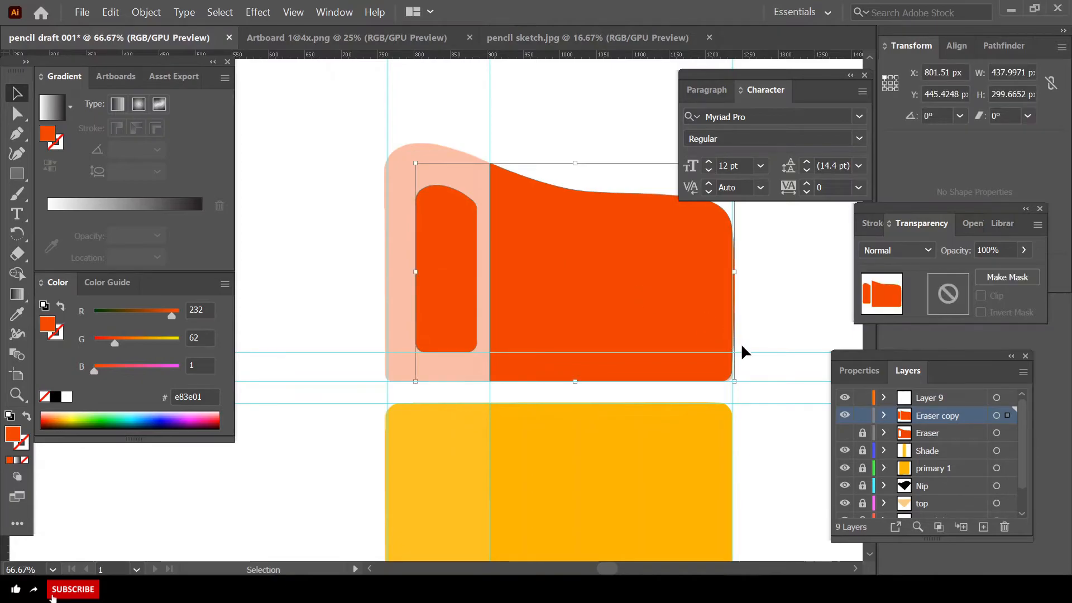
{"action": "scroll", "coordinate": [465, 242], "scroll_direction": "up", "scroll_amount": 1}
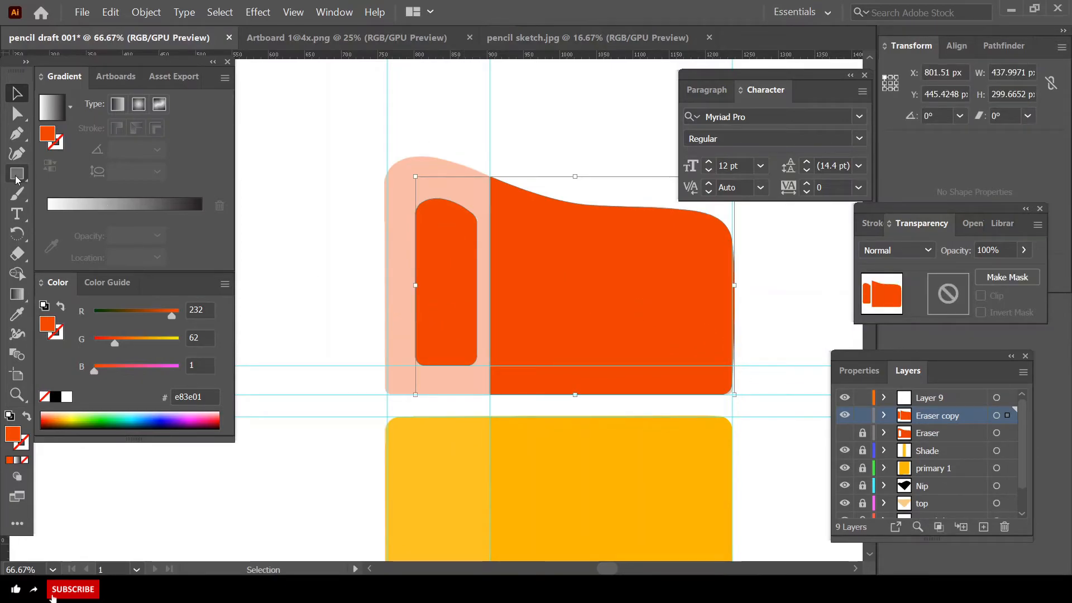
{"action": "left_click", "coordinate": [17, 152]}
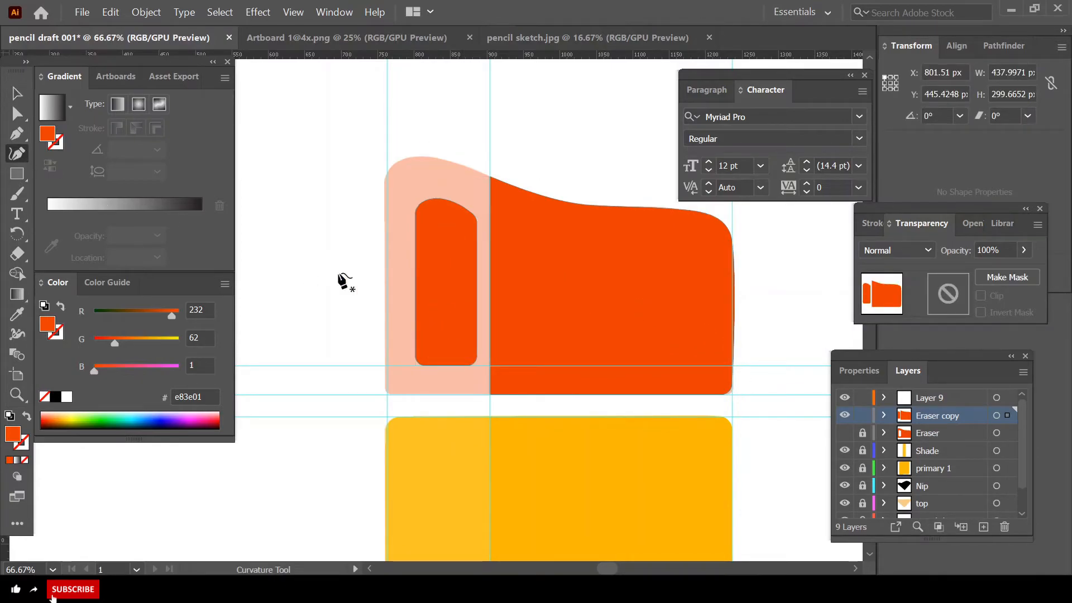
{"action": "left_click", "coordinate": [421, 289]}
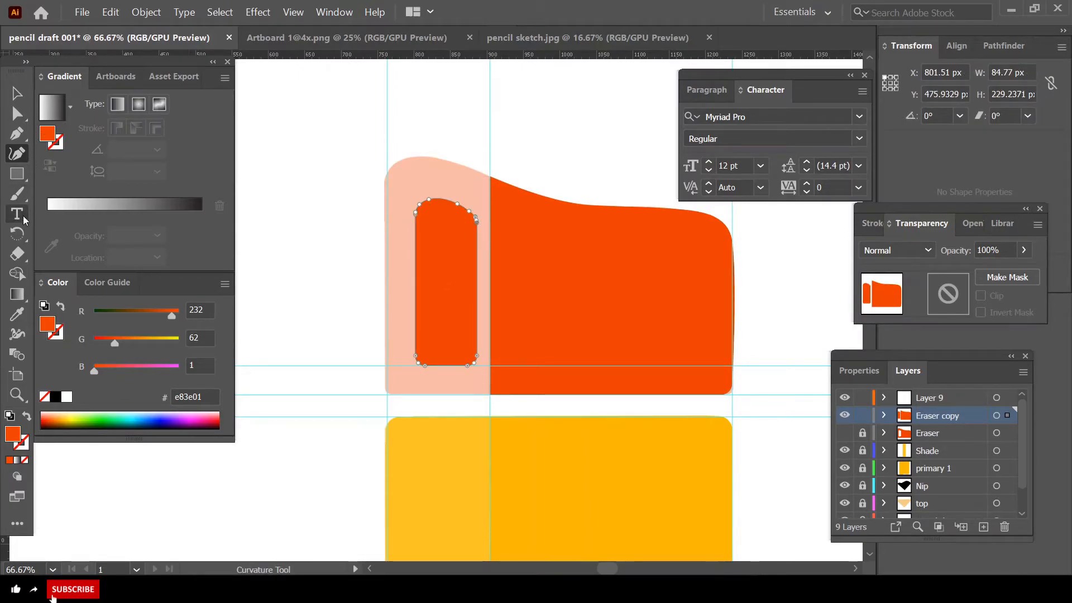
{"action": "left_click", "coordinate": [17, 274]}
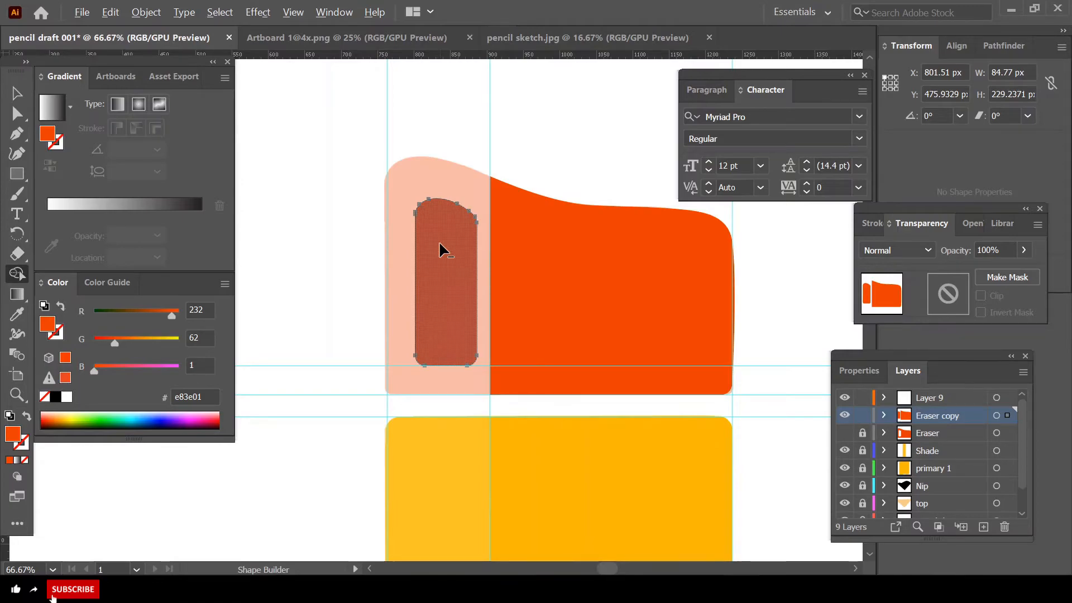
{"action": "left_click", "coordinate": [439, 244], "text": "alt"}
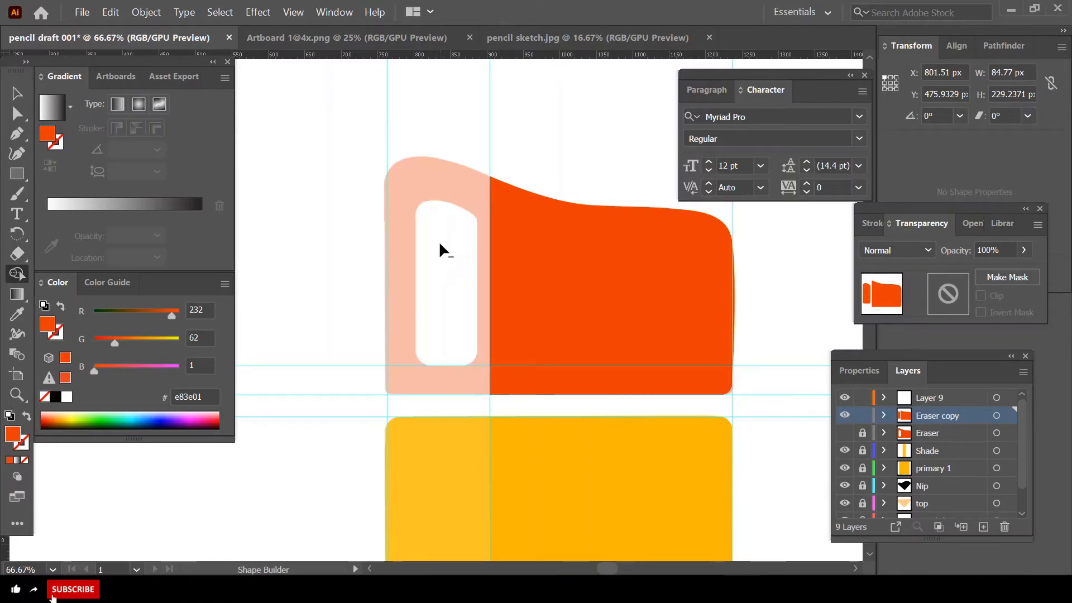
{"action": "key", "text": "v"}
- Straighten the eraser copy's bulging right edge along the guide by making its upper anchor a corner point with the Curvature tool
{"action": "scroll", "coordinate": [563, 186], "scroll_direction": "up", "scroll_amount": 2}
{"action": "scroll", "coordinate": [563, 186], "scroll_direction": "down", "scroll_amount": 3}
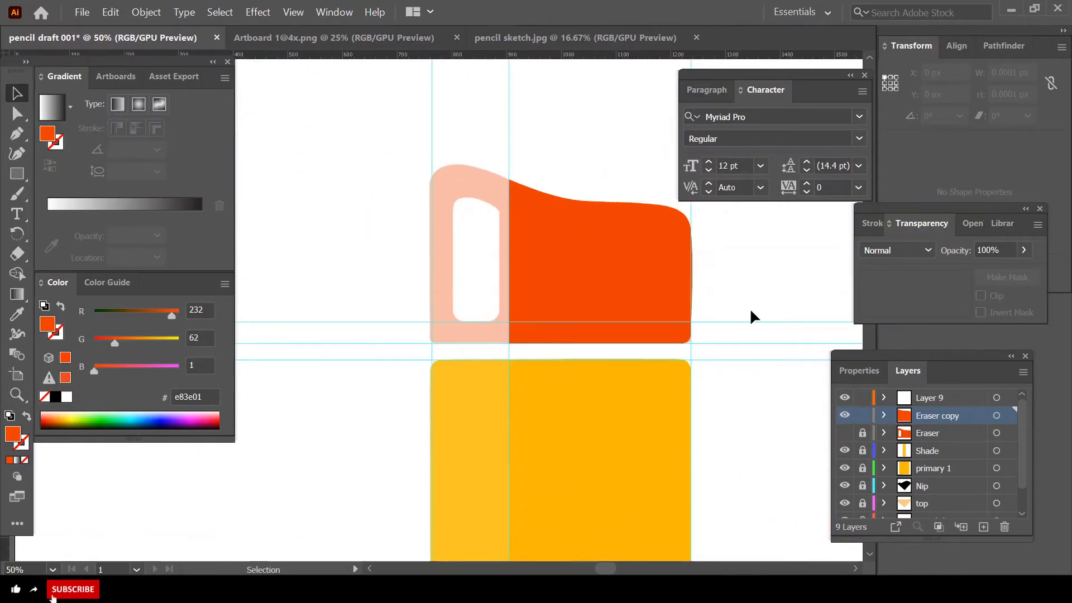
{"action": "scroll", "coordinate": [716, 294], "scroll_direction": "up", "scroll_amount": 5}
{"action": "left_click", "coordinate": [649, 295]}
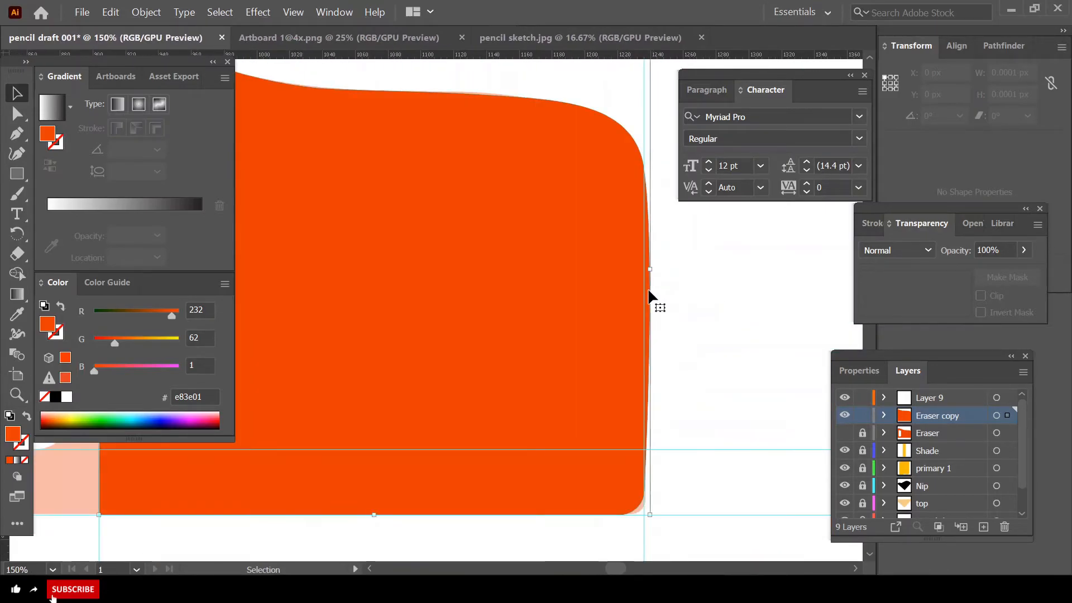
{"action": "left_click", "coordinate": [17, 153]}
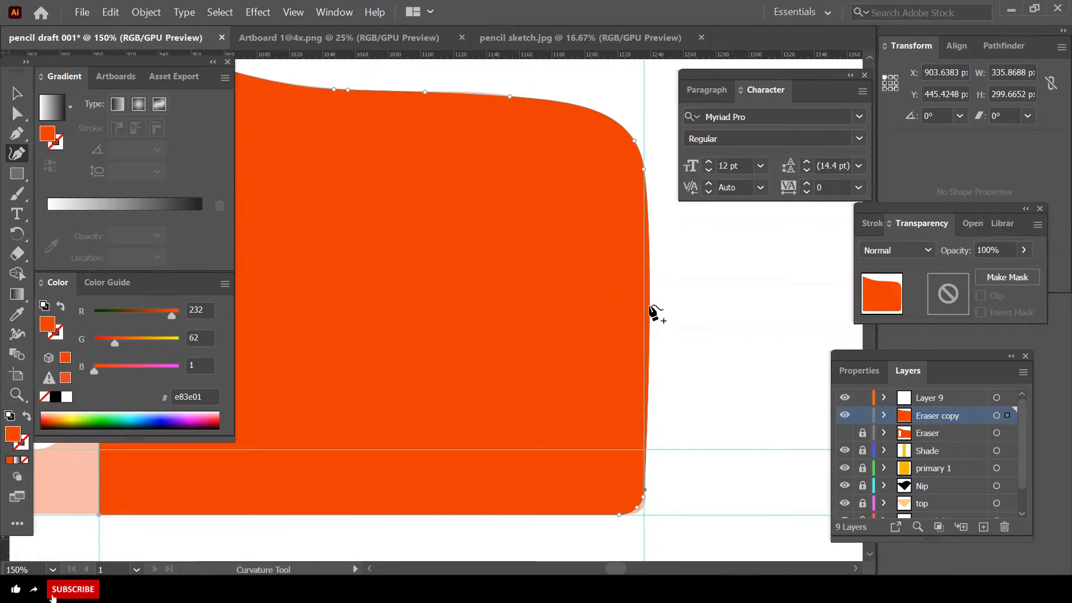
{"action": "left_click", "coordinate": [644, 170]}
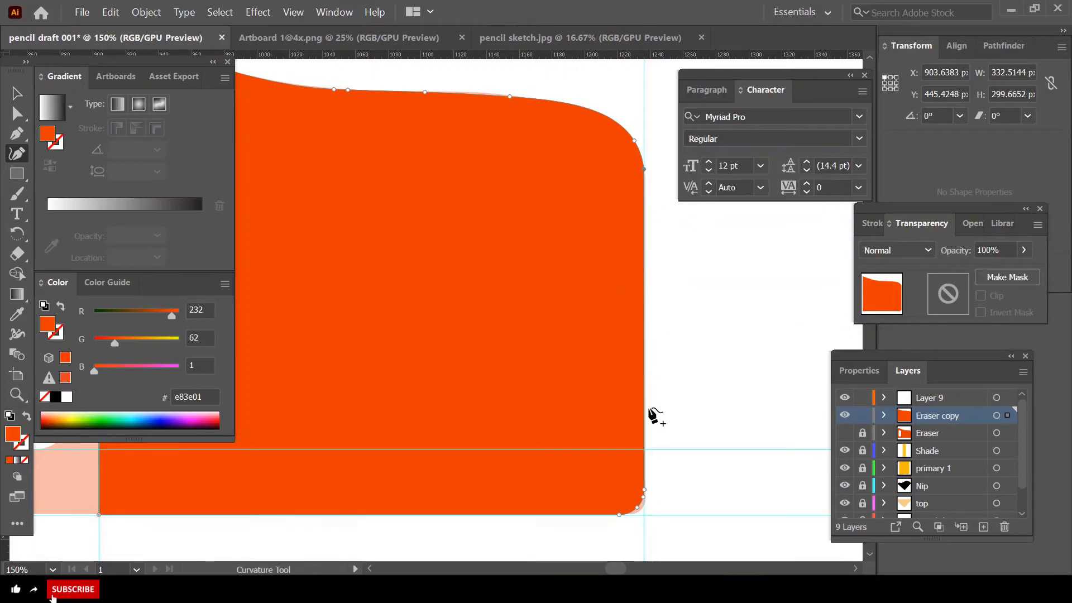
- Examine the eraser copy's outline and its bottom-left corner where it meets the vertical guide
{"action": "scroll", "coordinate": [664, 405], "scroll_direction": "up", "scroll_amount": 1}
{"action": "scroll", "coordinate": [668, 405], "scroll_direction": "down", "scroll_amount": 3}
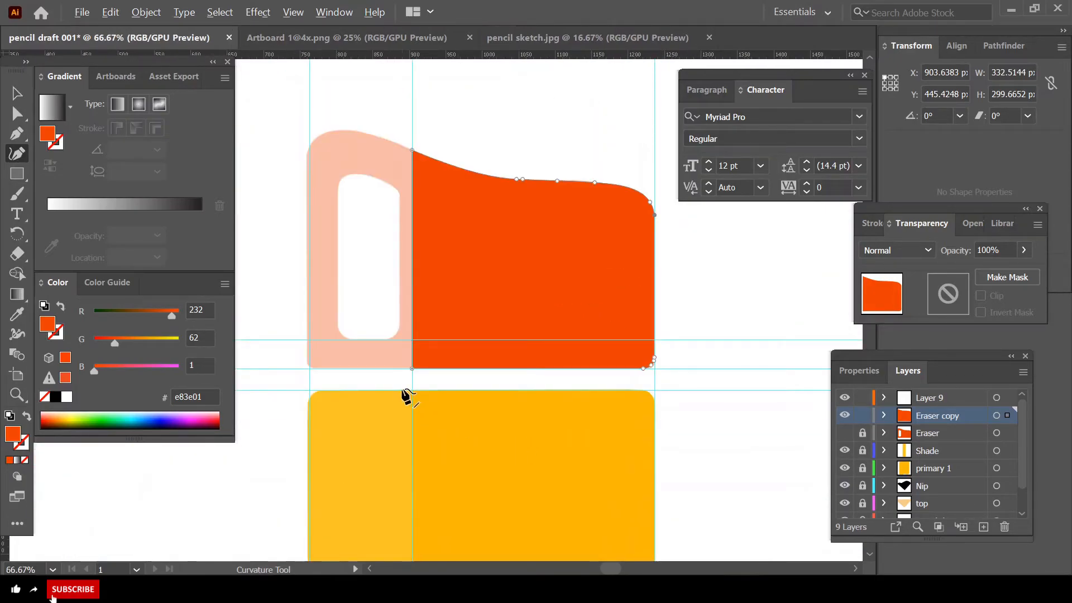
{"action": "scroll", "coordinate": [407, 399], "scroll_direction": "up", "scroll_amount": 4}
{"action": "scroll", "coordinate": [438, 410], "scroll_direction": "up", "scroll_amount": 1}
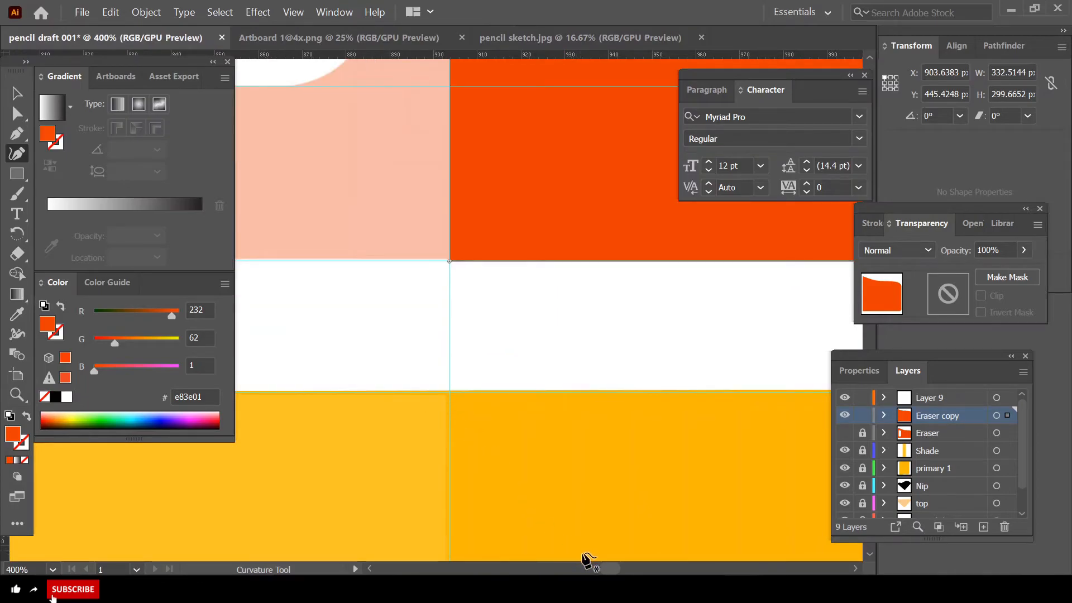
{"action": "left_click_drag", "start_coordinate": [608, 564], "coordinate": [605, 565]}
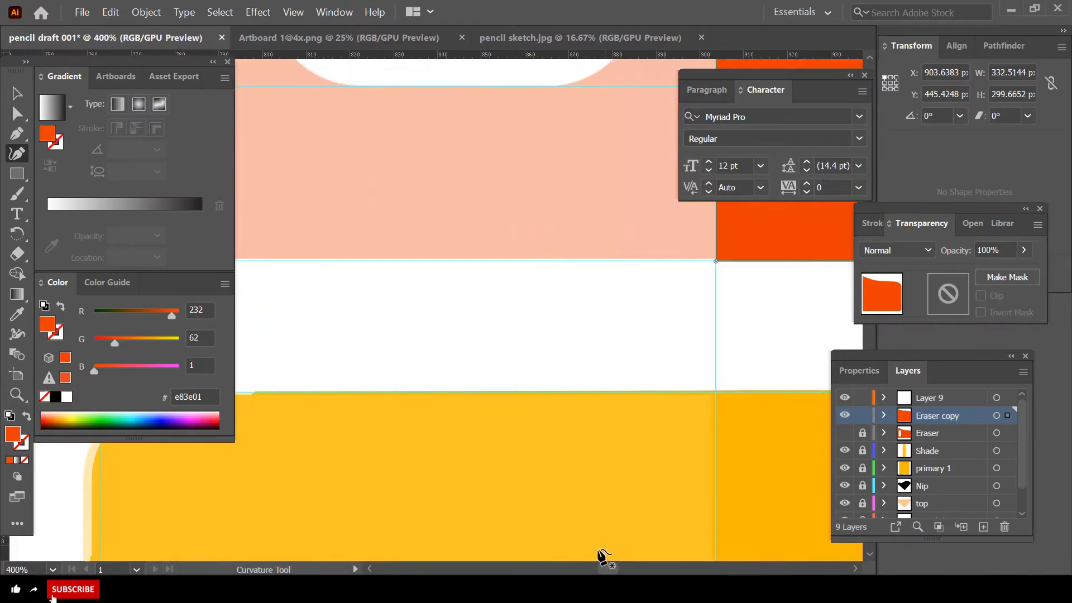
{"action": "scroll", "coordinate": [603, 466], "scroll_direction": "down", "scroll_amount": 3}
{"action": "scroll", "coordinate": [600, 466], "scroll_direction": "down", "scroll_amount": 2}
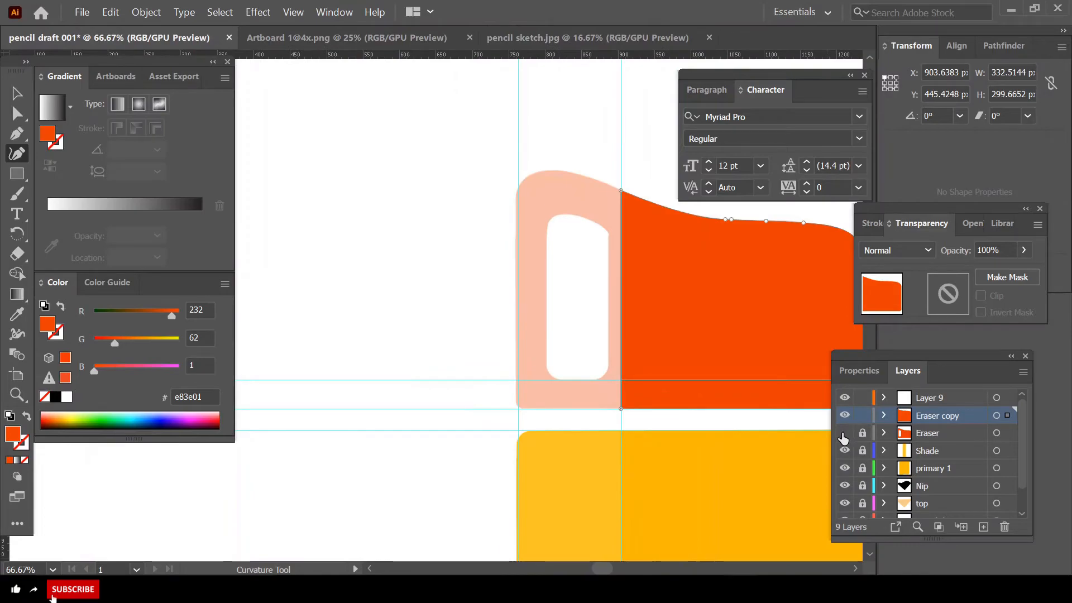
- Show the original Eraser layer again and hide the rough sketch and pencil draft reference layers
{"action": "left_click", "coordinate": [844, 433]}
{"action": "scroll", "coordinate": [913, 456], "scroll_direction": "down", "scroll_amount": 1}
{"action": "left_click", "coordinate": [845, 510]}
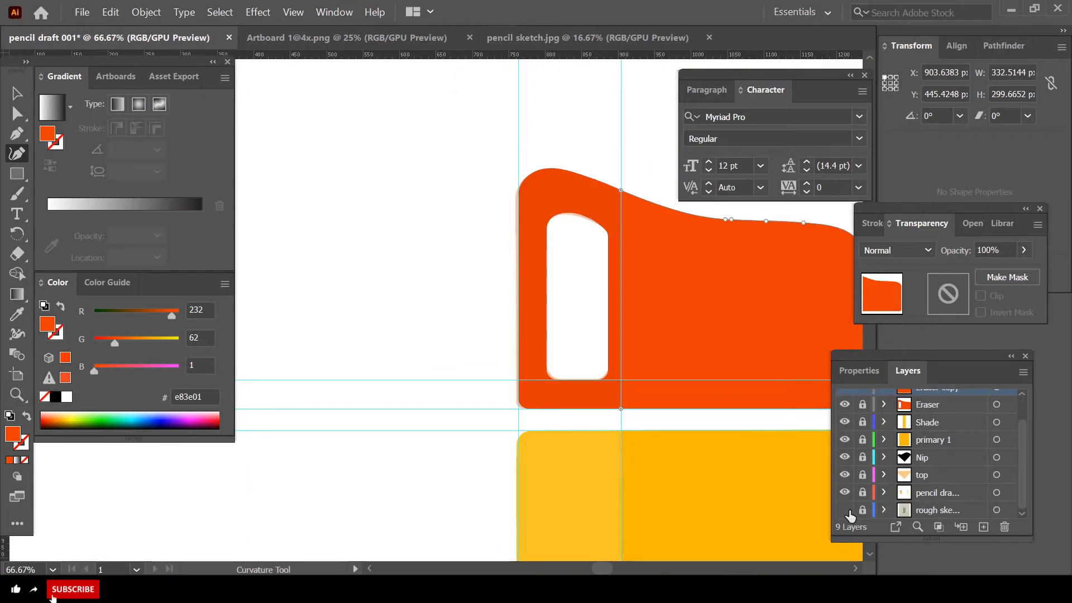
{"action": "scroll", "coordinate": [716, 458], "scroll_direction": "down", "scroll_amount": 3}
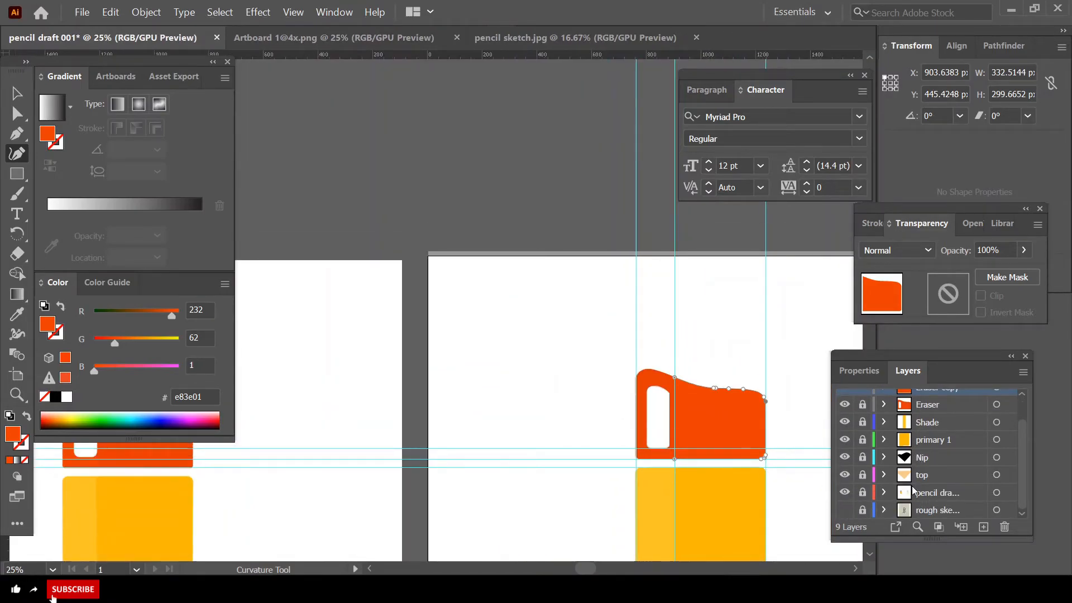
{"action": "scroll", "coordinate": [959, 467], "scroll_direction": "up", "scroll_amount": 2}
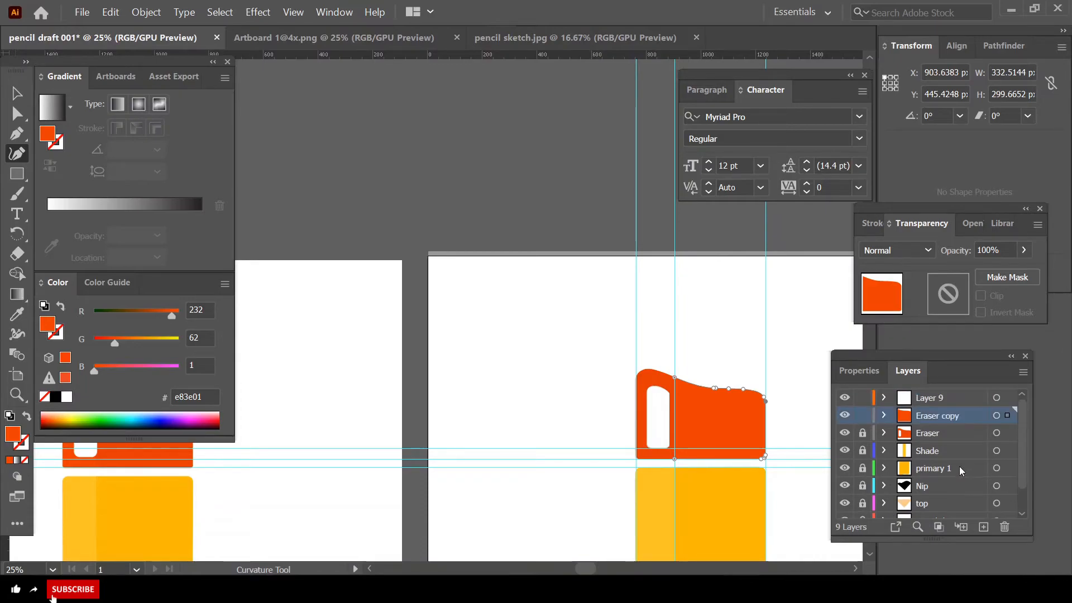
{"action": "scroll", "coordinate": [956, 468], "scroll_direction": "down", "scroll_amount": 2}
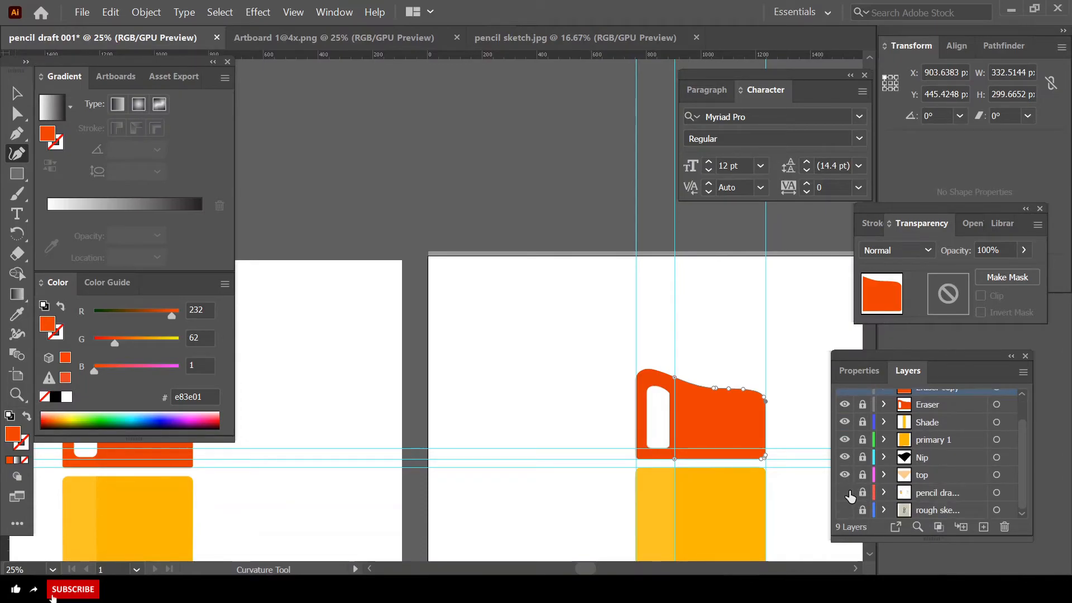
{"action": "left_click", "coordinate": [847, 493]}
{"action": "scroll", "coordinate": [763, 484], "scroll_direction": "down", "scroll_amount": 3}
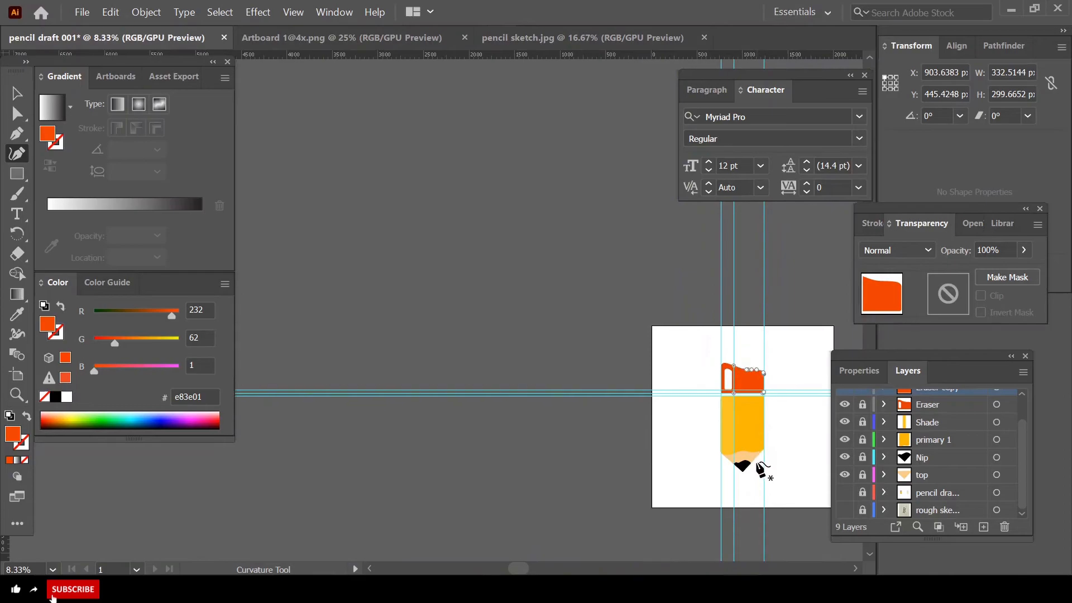
- Unlock all the layers and delete the vertical and horizontal guides around the pencil
{"action": "key", "text": "v"}
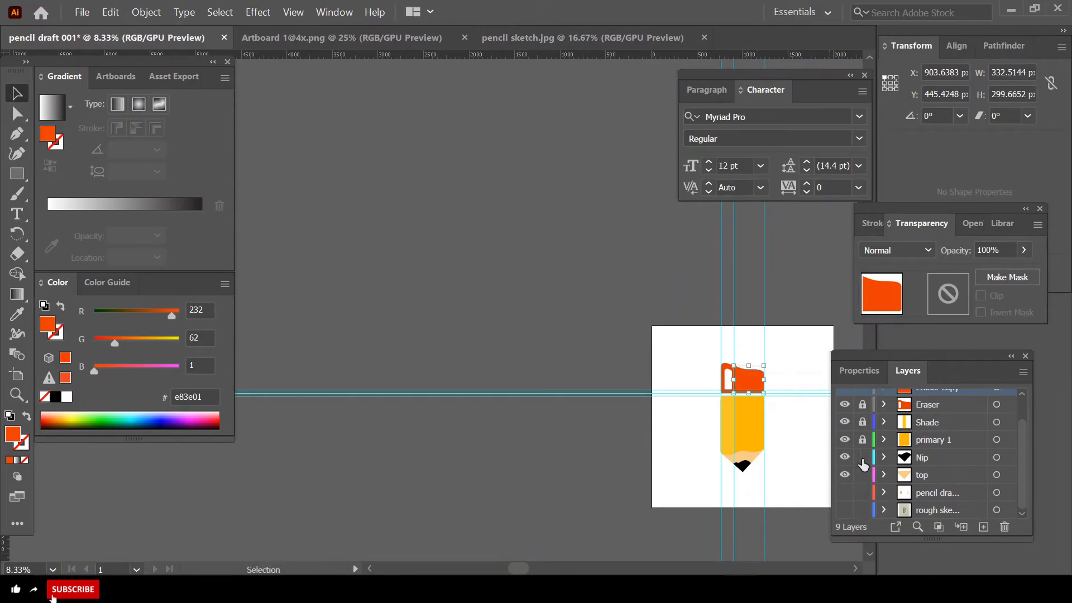
{"action": "left_click", "coordinate": [863, 425]}
{"action": "scroll", "coordinate": [870, 419], "scroll_direction": "up", "scroll_amount": 2}
{"action": "left_click_drag", "start_coordinate": [697, 237], "coordinate": [788, 259]}
{"action": "key", "text": "Delete"}
{"action": "left_click_drag", "start_coordinate": [508, 355], "coordinate": [624, 464]}
{"action": "key", "text": "Delete"}
{"action": "left_click_drag", "start_coordinate": [523, 569], "coordinate": [601, 570]}
{"action": "scroll", "coordinate": [519, 435], "scroll_direction": "up", "scroll_amount": 1}
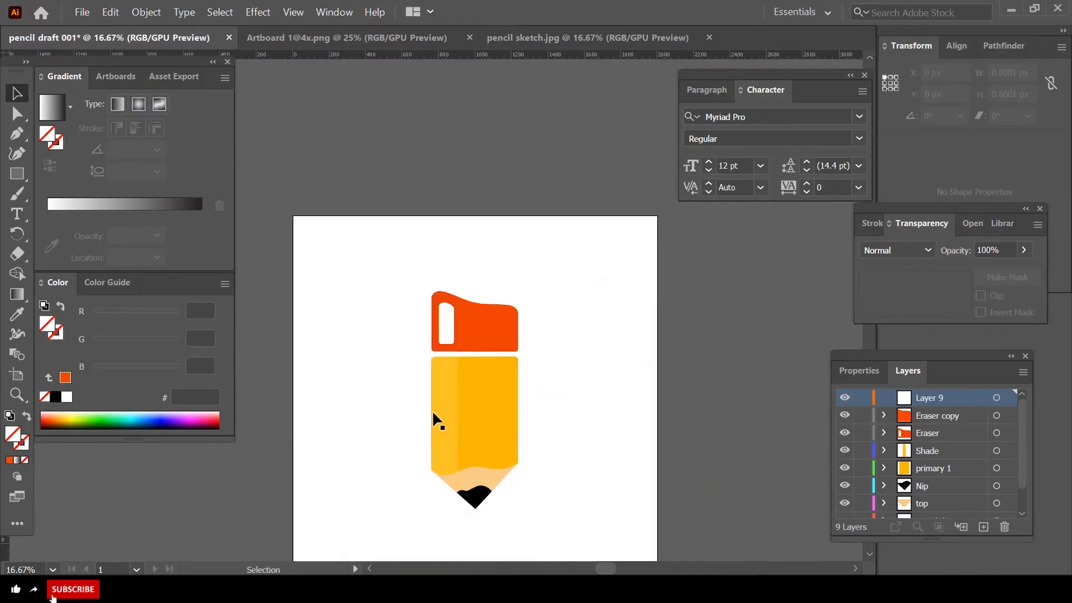
- Place a horizontal guide along the top edge of the yellow pencil body
{"action": "scroll", "coordinate": [436, 366], "scroll_direction": "up", "scroll_amount": 4}
{"action": "scroll", "coordinate": [504, 311], "scroll_direction": "up", "scroll_amount": 3}
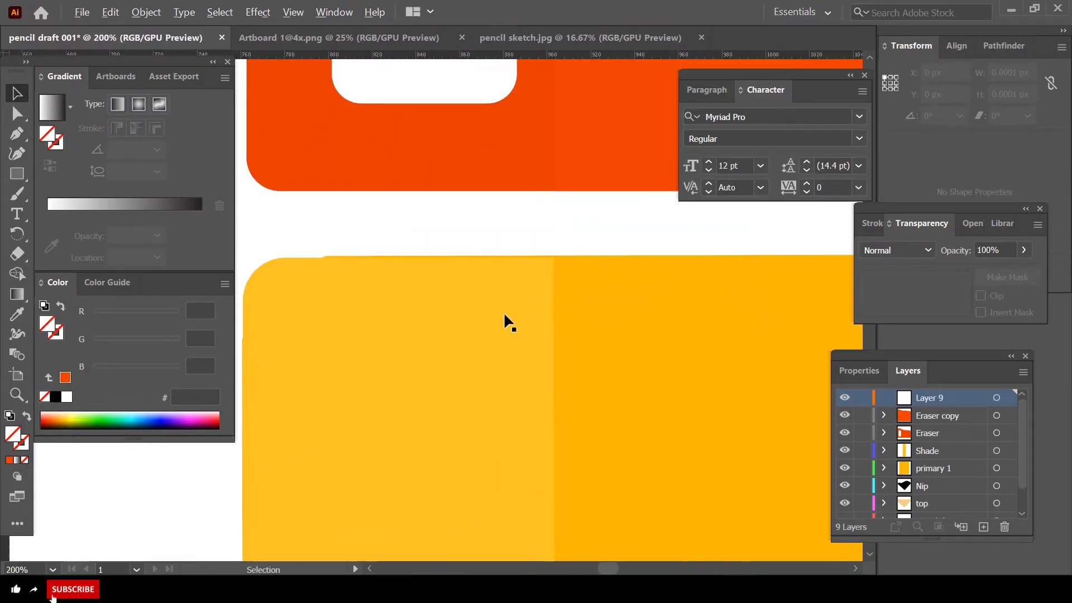
{"action": "left_click", "coordinate": [362, 279]}
{"action": "scroll", "coordinate": [361, 286], "scroll_direction": "up", "scroll_amount": 1}
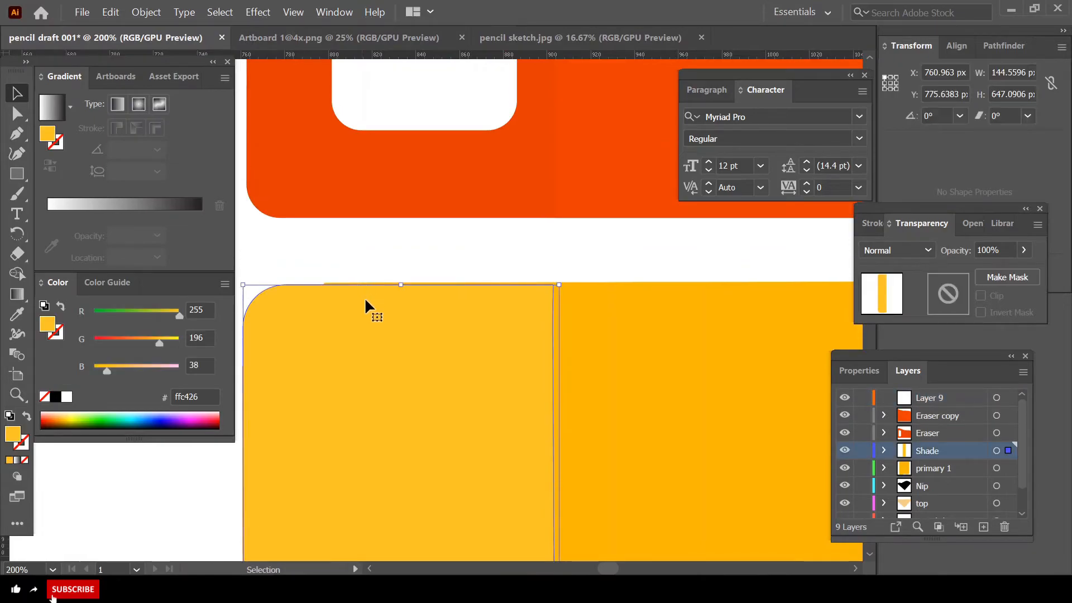
{"action": "scroll", "coordinate": [373, 316], "scroll_direction": "up", "scroll_amount": 1}
{"action": "left_click_drag", "start_coordinate": [362, 55], "coordinate": [369, 263]}
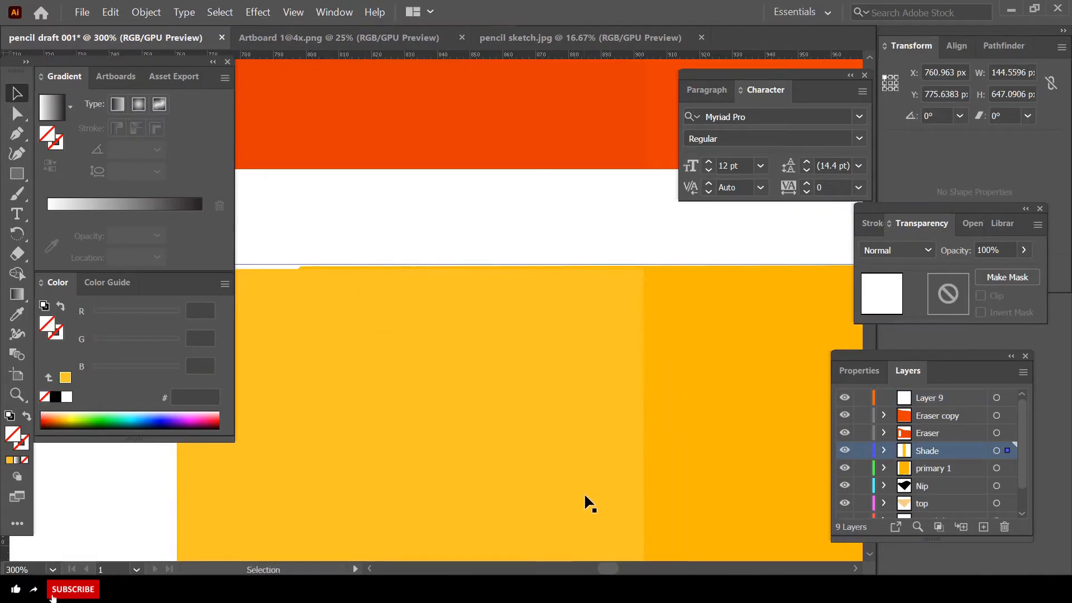
- Try to raise the lighter stripe's top-left curve anchor onto the guide with the Curvature tool, and undo it
{"action": "left_click_drag", "start_coordinate": [599, 565], "coordinate": [579, 512]}
{"action": "scroll", "coordinate": [549, 399], "scroll_direction": "up", "scroll_amount": 1}
{"action": "left_click", "coordinate": [477, 271]}
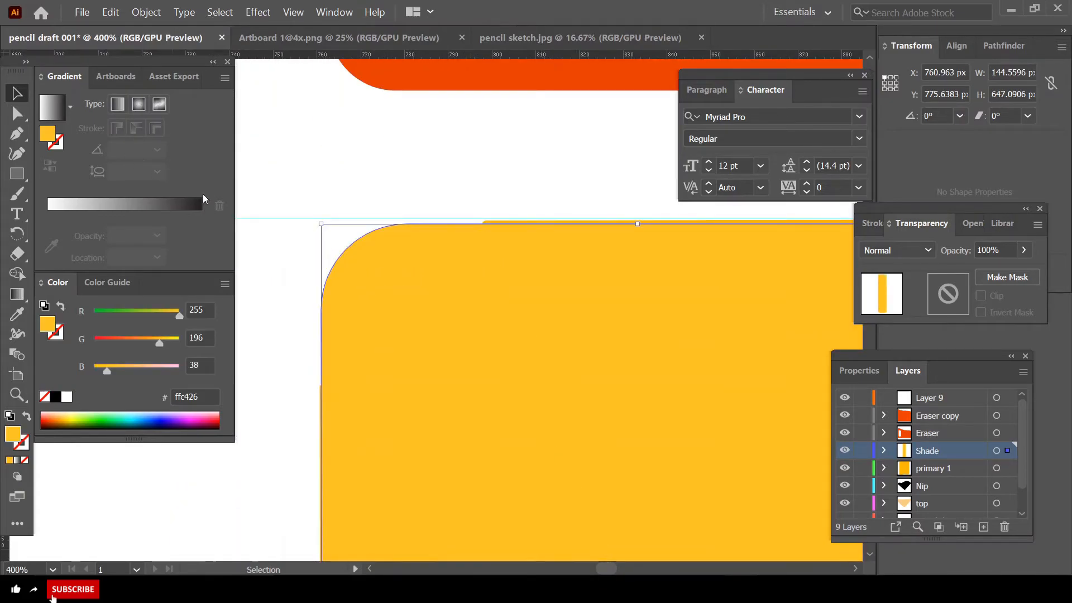
{"action": "left_click", "coordinate": [20, 160]}
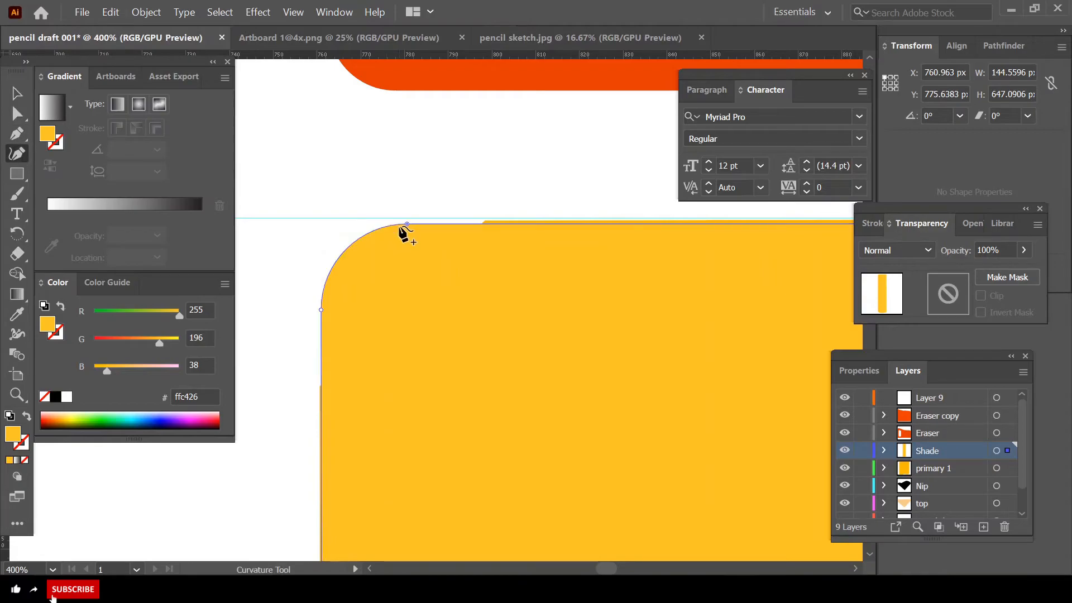
{"action": "left_click_drag", "start_coordinate": [406, 223], "coordinate": [406, 218]}
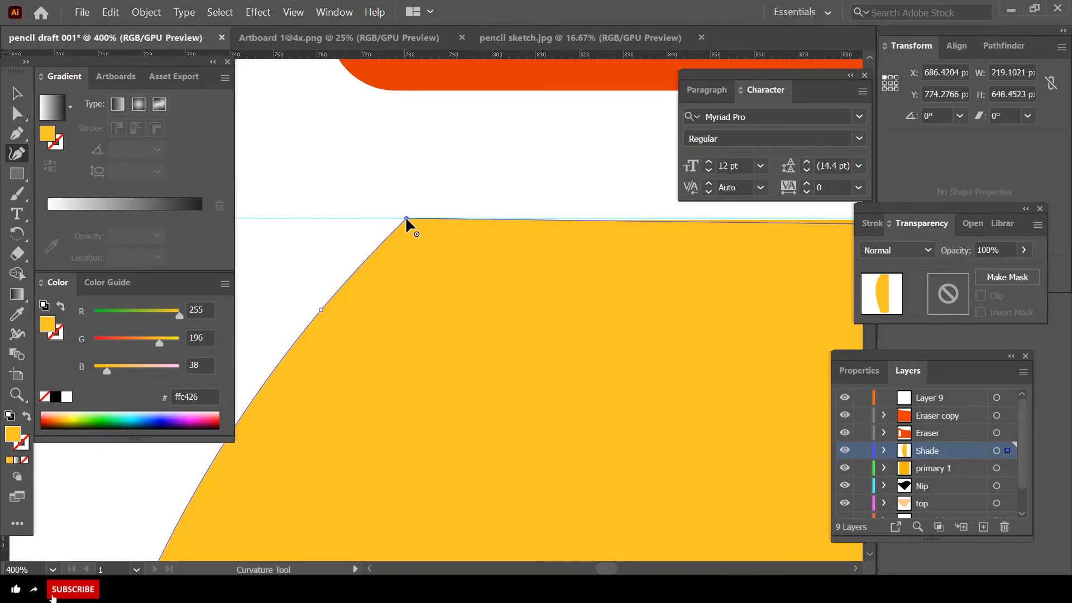
{"action": "key", "text": "ctrl+z"}
- Move the whole lighter stripe up so its top edge meets the horizontal guide
{"action": "key", "text": "v"}
{"action": "left_click", "coordinate": [548, 281]}
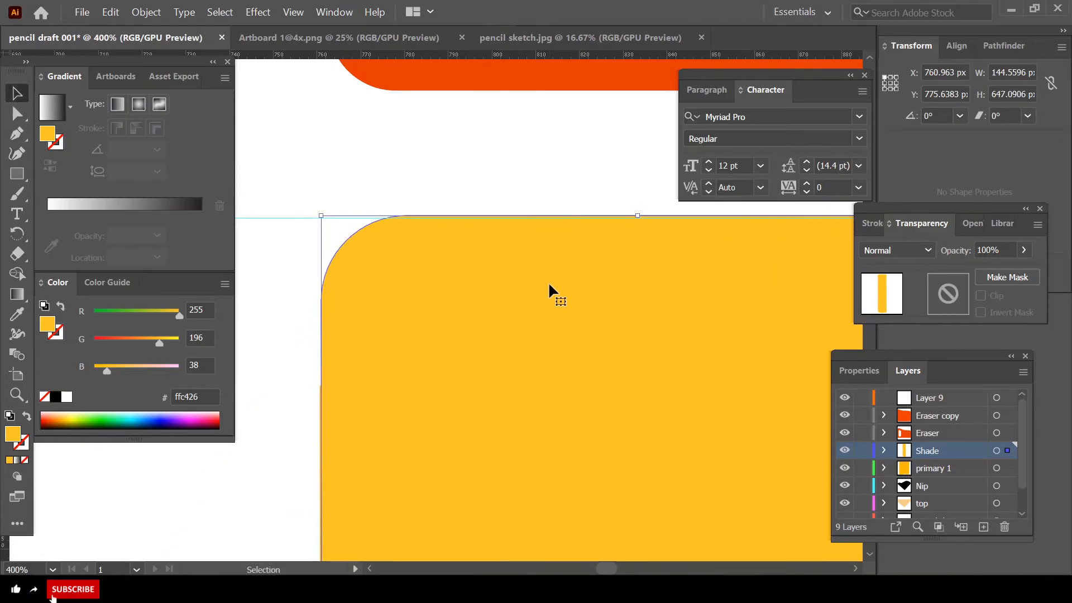
- Nudge the lighter stripe by 1 px at the guide, and extend its bottom-left curve anchor to the pencil body's lower-left corner with the Curvature tool
{"action": "key", "text": "Down"}
{"action": "scroll", "coordinate": [663, 319], "scroll_direction": "down", "scroll_amount": 2}
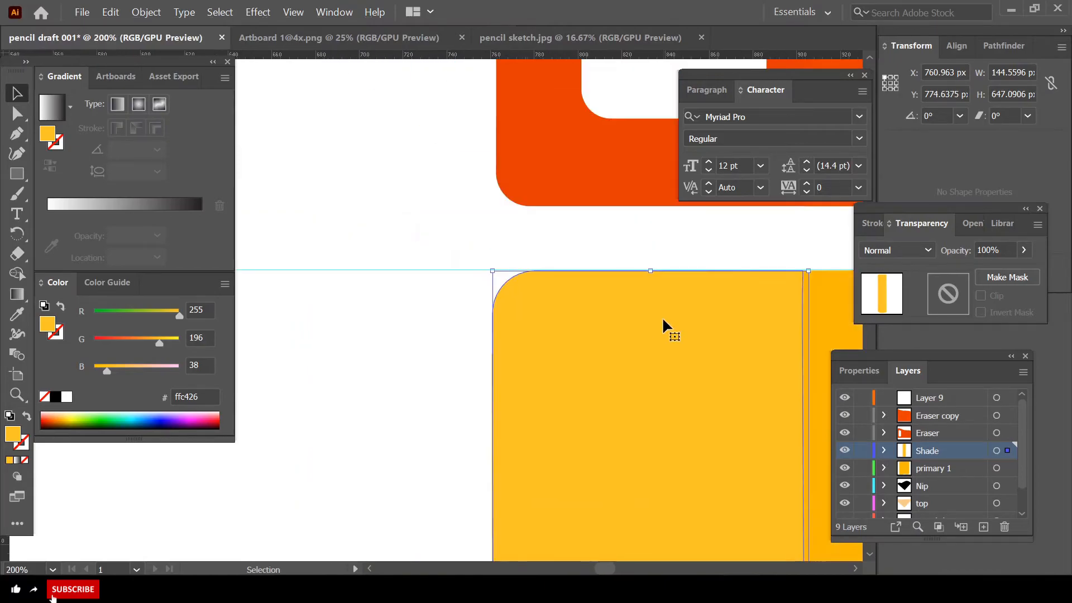
{"action": "scroll", "coordinate": [665, 325], "scroll_direction": "down", "scroll_amount": 2}
{"action": "scroll", "coordinate": [670, 329], "scroll_direction": "down", "scroll_amount": 8}
{"action": "scroll", "coordinate": [682, 370], "scroll_direction": "down", "scroll_amount": 8}
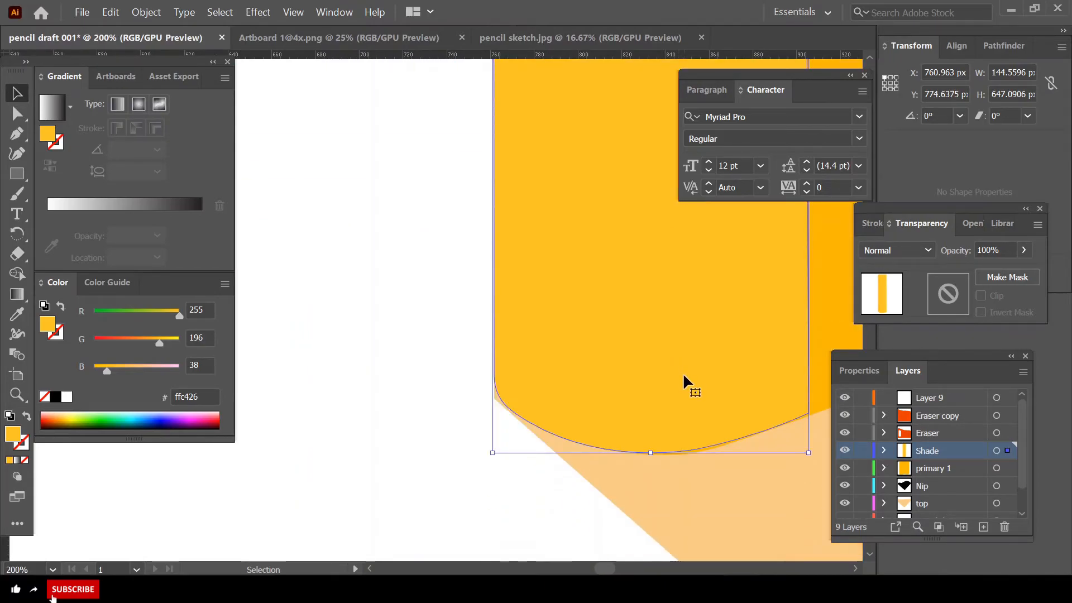
{"action": "scroll", "coordinate": [515, 223], "scroll_direction": "up", "scroll_amount": 4, "text": "alt"}
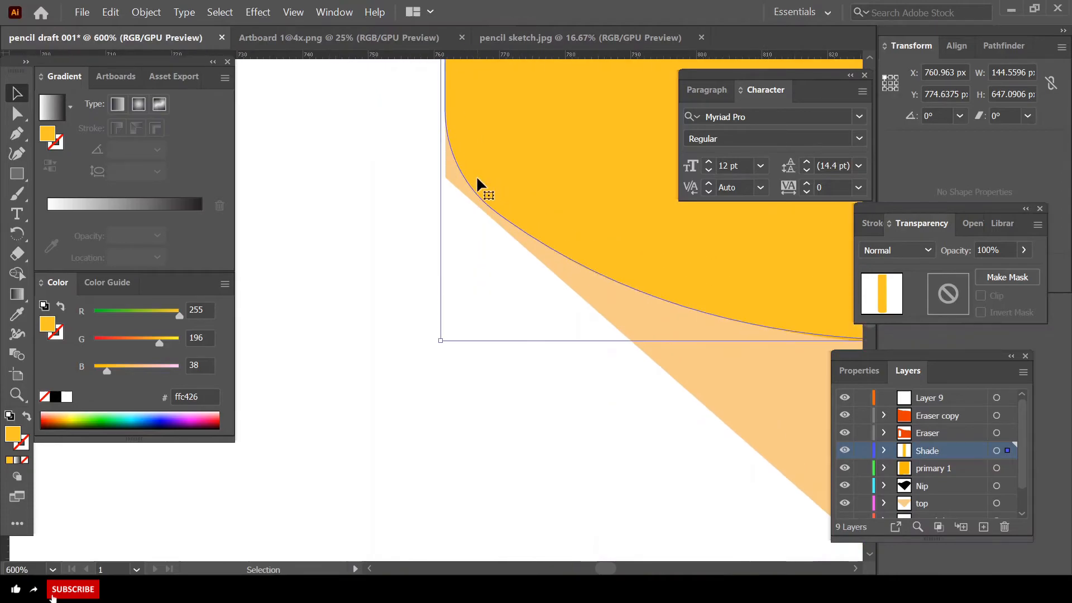
{"action": "scroll", "coordinate": [477, 184], "scroll_direction": "up", "scroll_amount": 2}
{"action": "left_click", "coordinate": [17, 153]}
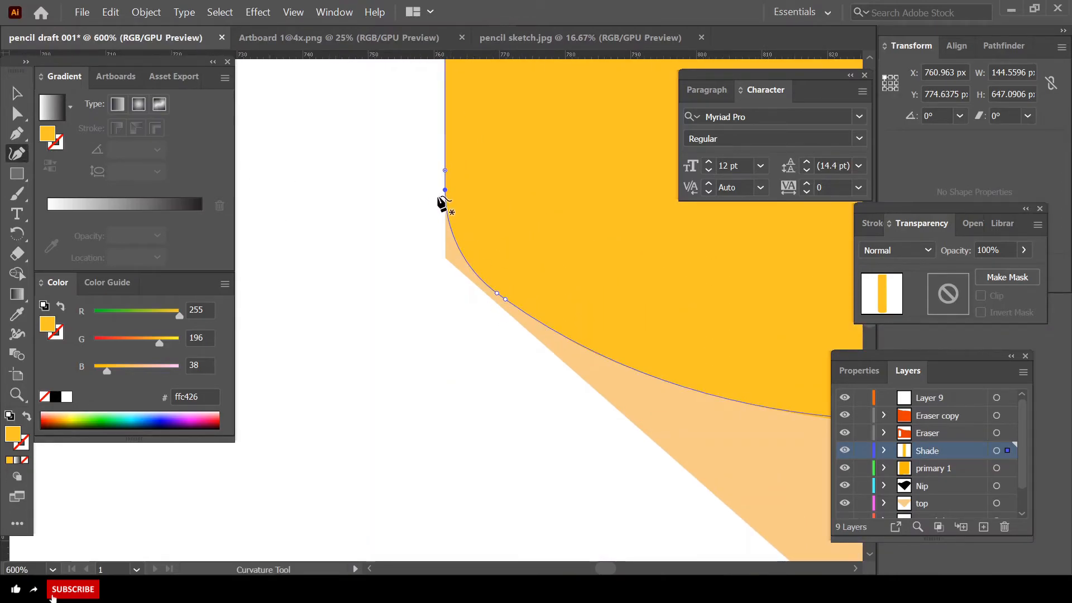
{"action": "left_click_drag", "start_coordinate": [445, 190], "coordinate": [444, 256]}
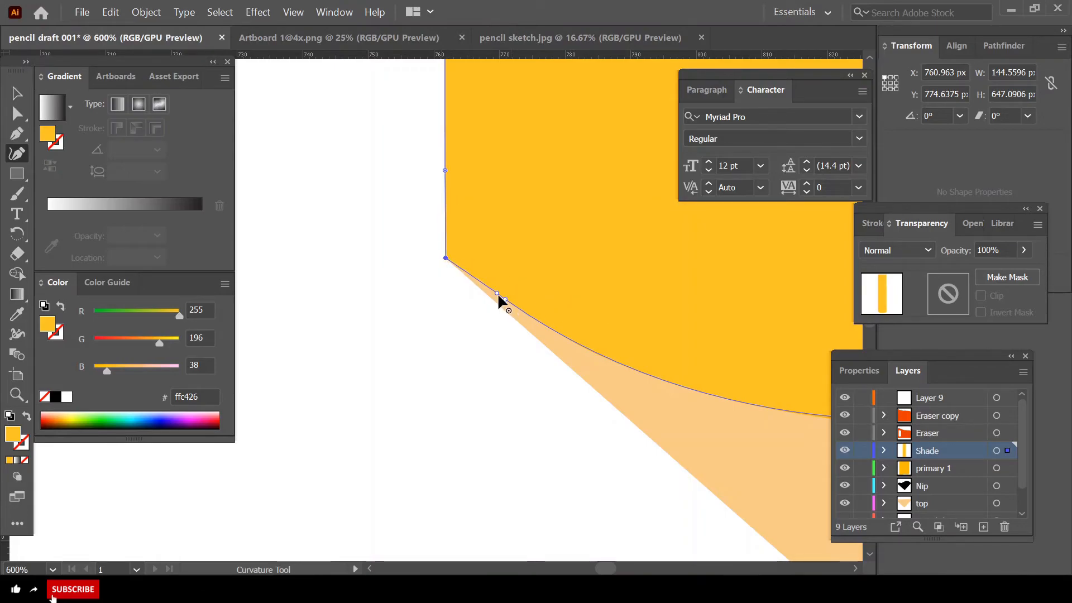
- Reshape the middle of the lighter stripe's bottom curve by lowering two anchors to follow the yellow body's wavy edge
{"action": "scroll", "coordinate": [499, 295], "scroll_direction": "down", "scroll_amount": 3}
{"action": "scroll", "coordinate": [736, 358], "scroll_direction": "right", "scroll_amount": 1}
{"action": "scroll", "coordinate": [705, 338], "scroll_direction": "up", "scroll_amount": 2}
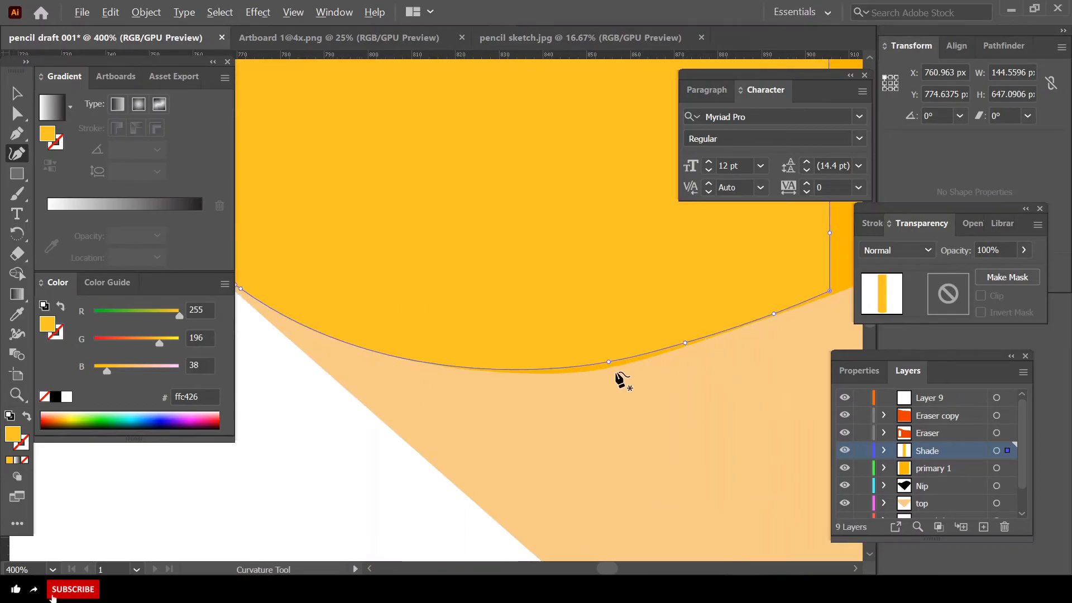
{"action": "left_click_drag", "start_coordinate": [601, 363], "coordinate": [585, 366]}
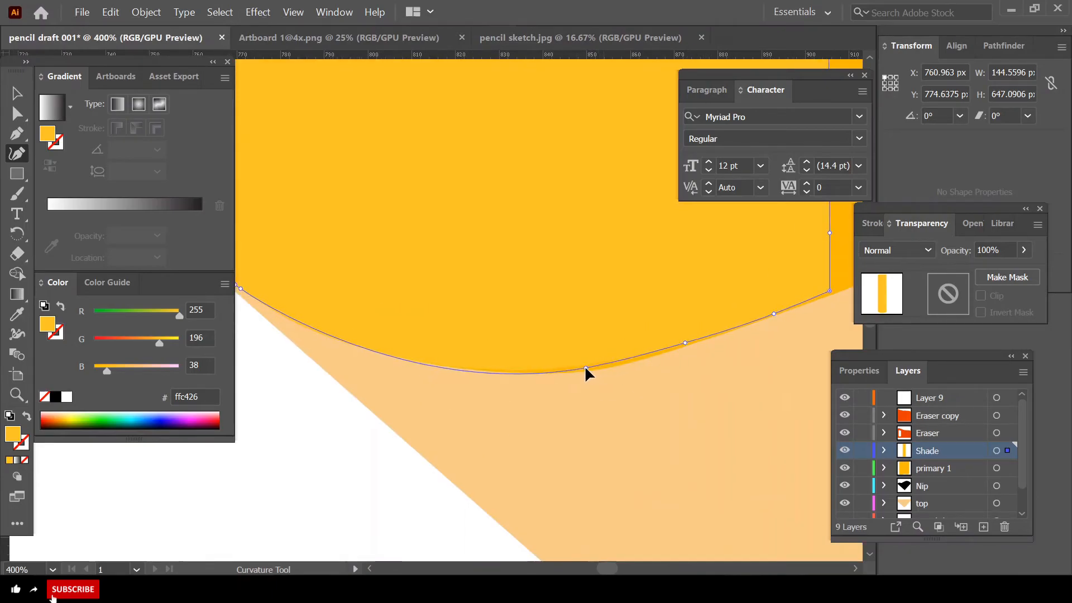
{"action": "left_click_drag", "start_coordinate": [683, 341], "coordinate": [682, 348]}
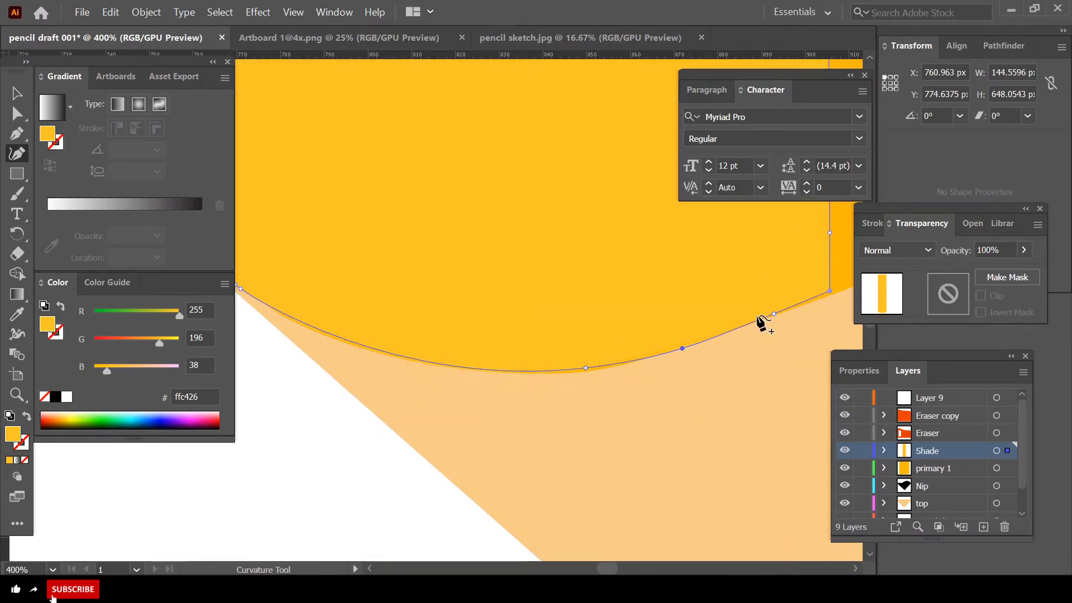
- Fit the lighter stripe's bottom-right corner anchor to the body's wavy edge and lower the neighbouring curve anchors to cover the remaining gaps
{"action": "scroll", "coordinate": [822, 295], "scroll_direction": "up", "scroll_amount": 2}
{"action": "left_click_drag", "start_coordinate": [821, 285], "coordinate": [818, 293]}
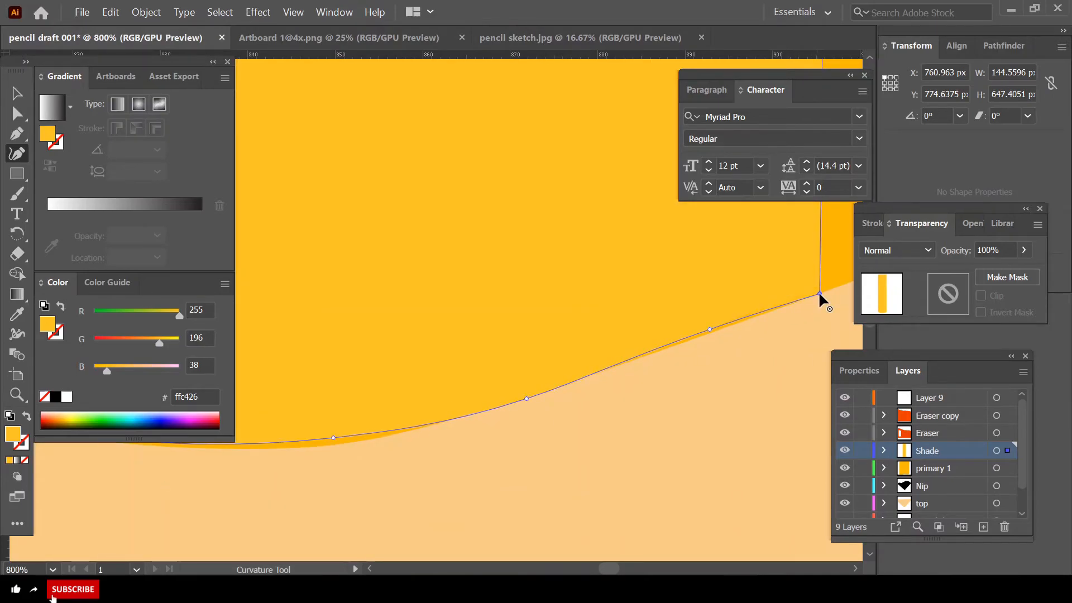
{"action": "scroll", "coordinate": [818, 290], "scroll_direction": "down", "scroll_amount": 2}
{"action": "scroll", "coordinate": [815, 293], "scroll_direction": "up", "scroll_amount": 2}
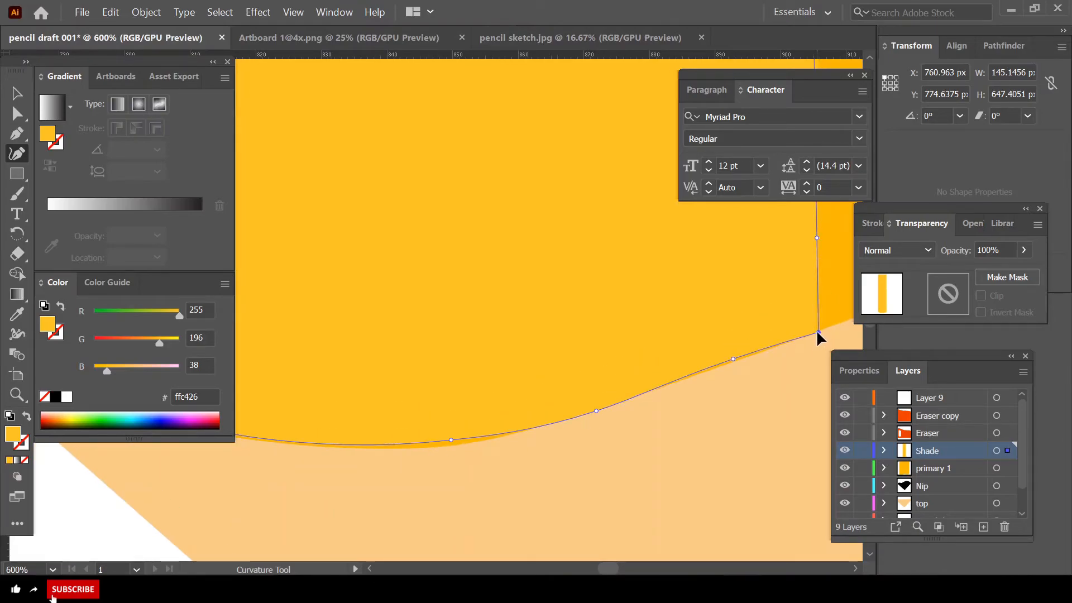
{"action": "left_click_drag", "start_coordinate": [816, 332], "coordinate": [819, 331]}
{"action": "left_click_drag", "start_coordinate": [733, 359], "coordinate": [732, 364]}
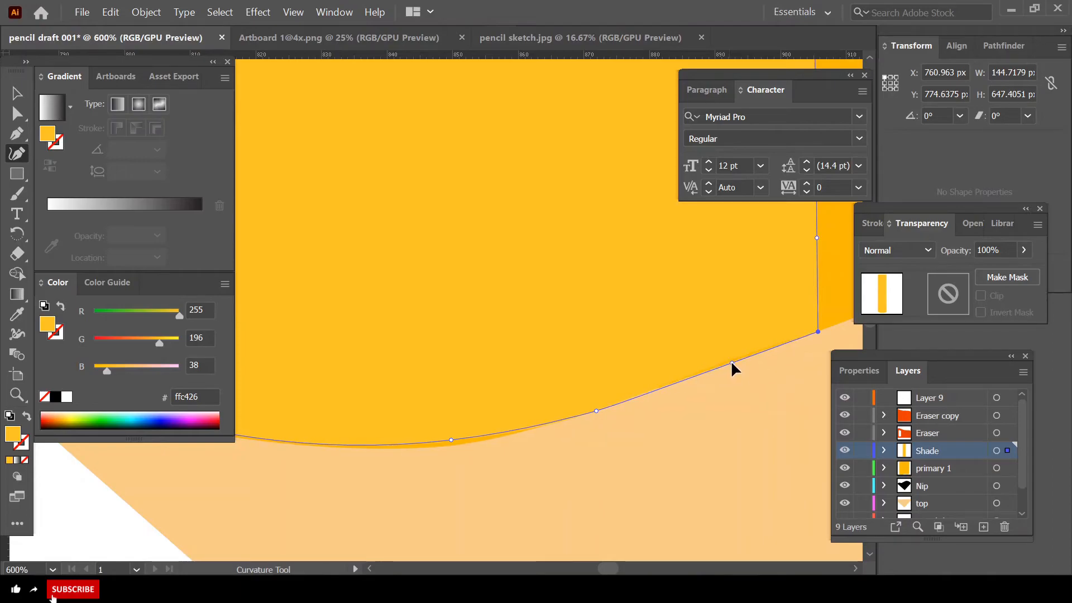
{"action": "left_click_drag", "start_coordinate": [451, 441], "coordinate": [453, 443]}
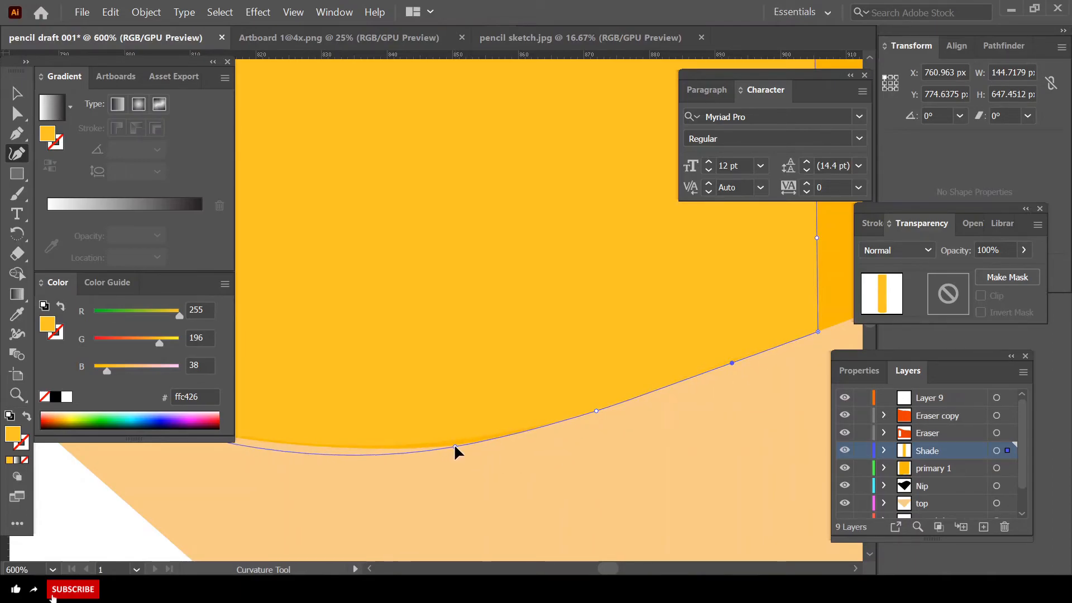
- Deselect the lighter stripe and place a vertical guide just left of the pencil body at about X 742 px
{"action": "scroll", "coordinate": [454, 443], "scroll_direction": "down", "scroll_amount": 3}
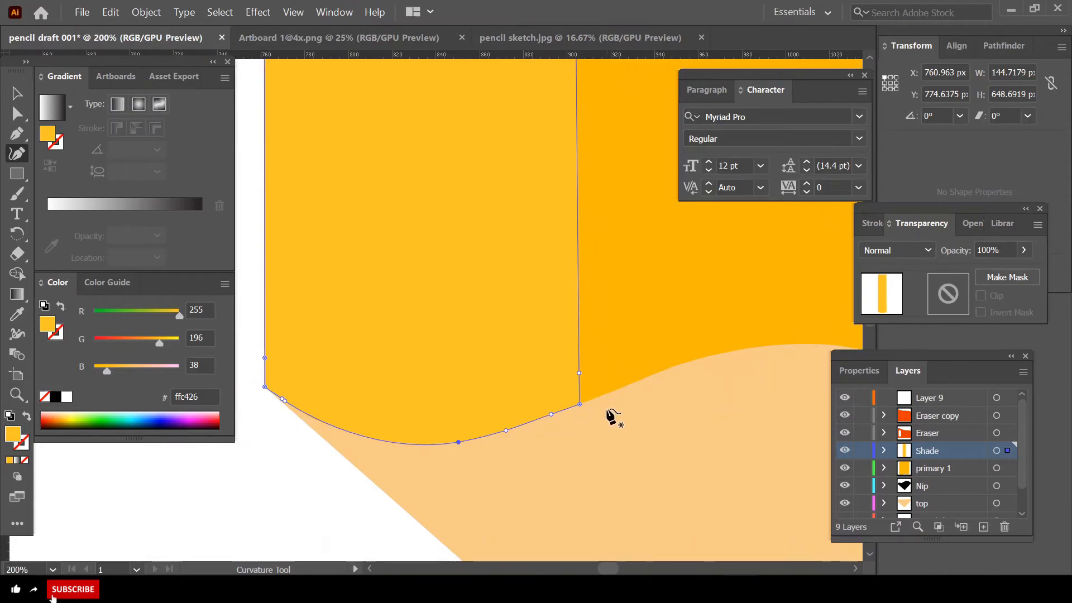
{"action": "scroll", "coordinate": [648, 407], "scroll_direction": "down", "scroll_amount": 2}
{"action": "scroll", "coordinate": [650, 406], "scroll_direction": "up", "scroll_amount": 3}
{"action": "scroll", "coordinate": [650, 405], "scroll_direction": "down", "scroll_amount": 6}
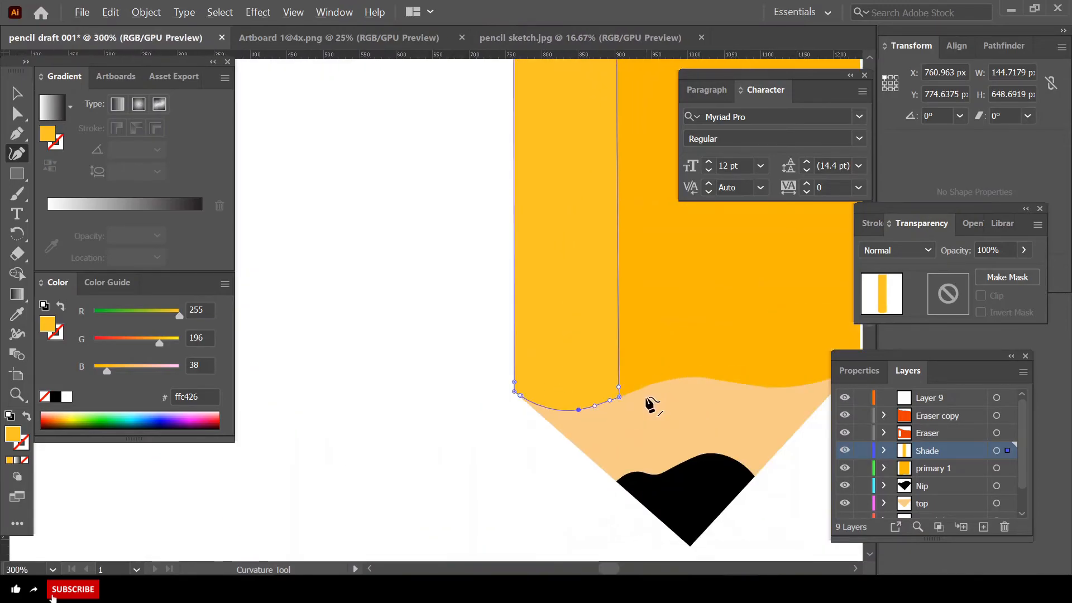
{"action": "scroll", "coordinate": [648, 407], "scroll_direction": "up", "scroll_amount": 2}
{"action": "key", "text": "v"}
{"action": "left_click", "coordinate": [684, 257]}
{"action": "scroll", "coordinate": [741, 291], "scroll_direction": "up", "scroll_amount": 3}
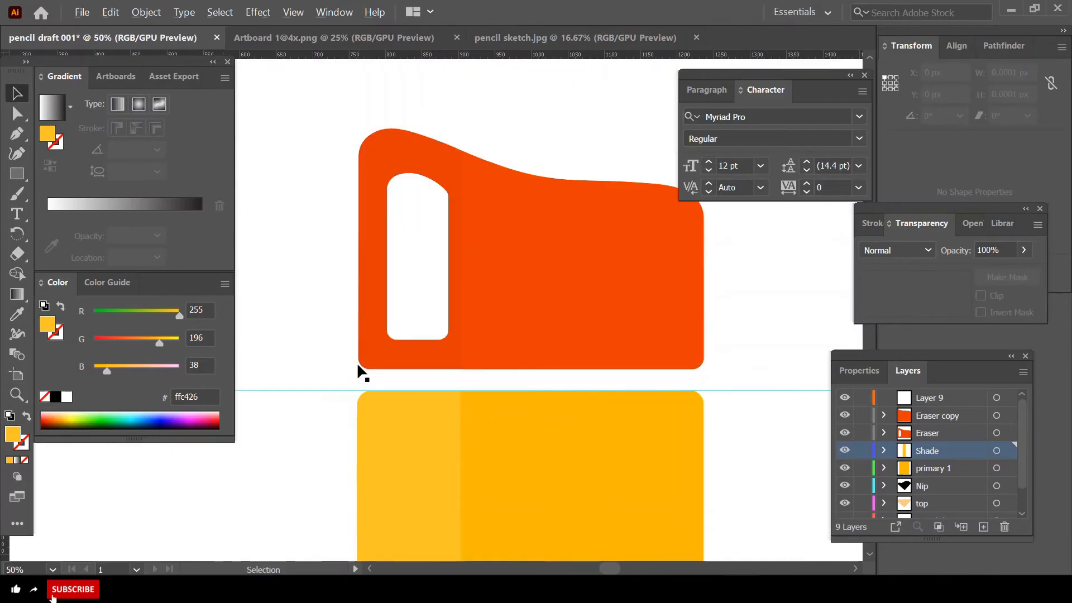
{"action": "scroll", "coordinate": [369, 371], "scroll_direction": "up", "scroll_amount": 1}
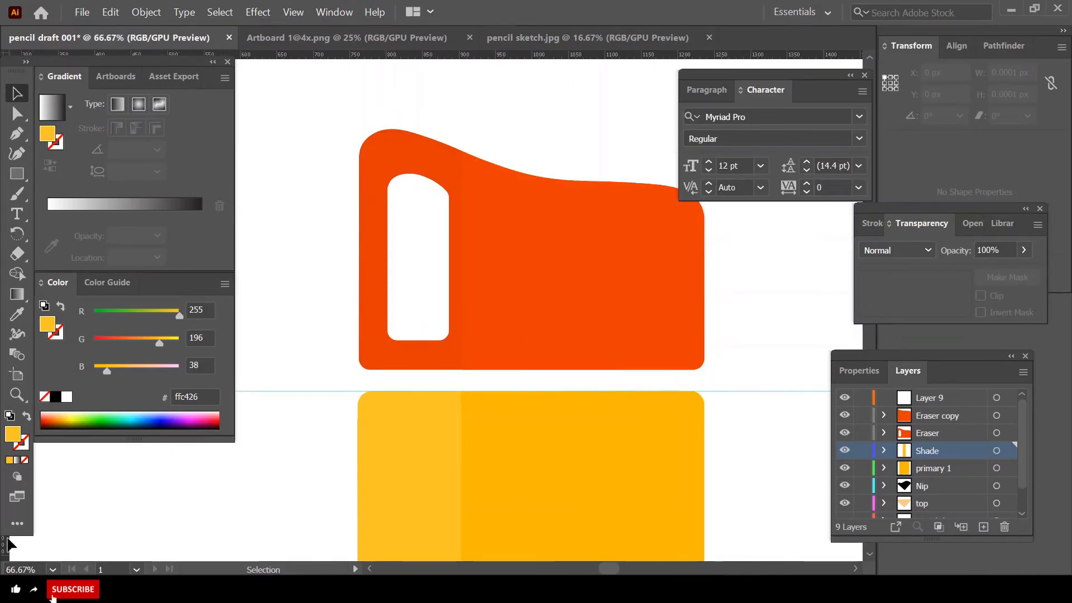
{"action": "scroll", "coordinate": [366, 430], "scroll_direction": "up", "scroll_amount": 2}
{"action": "left_click", "coordinate": [356, 397]}
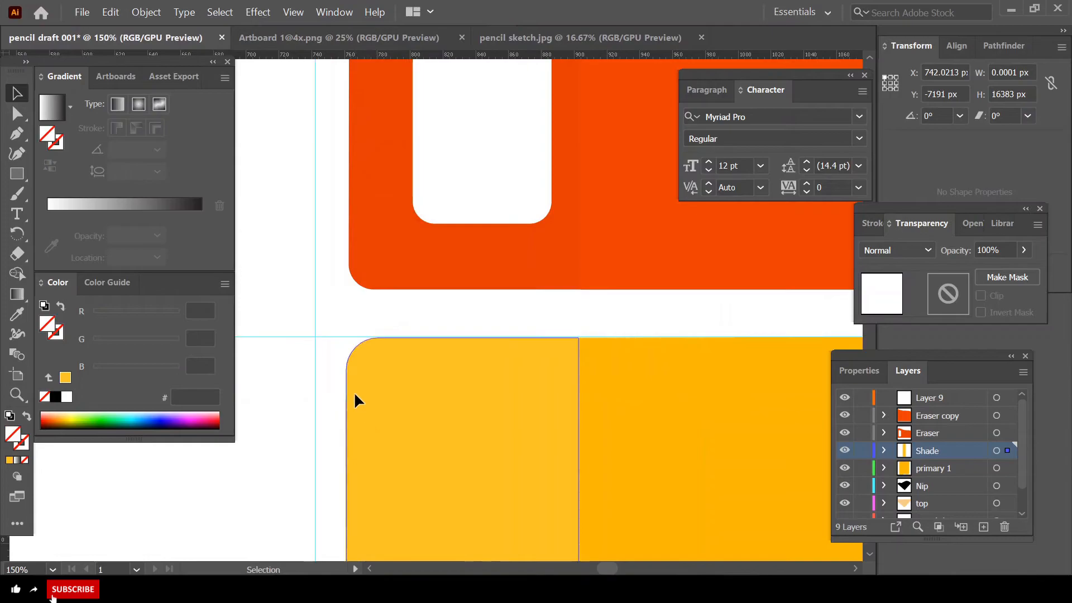
- Try to shift the lighter stripe's curve anchor at the upper end of its left edge with the Curvature tool, and undo it
{"action": "left_click", "coordinate": [355, 395]}
{"action": "scroll", "coordinate": [356, 396], "scroll_direction": "up", "scroll_amount": 2}
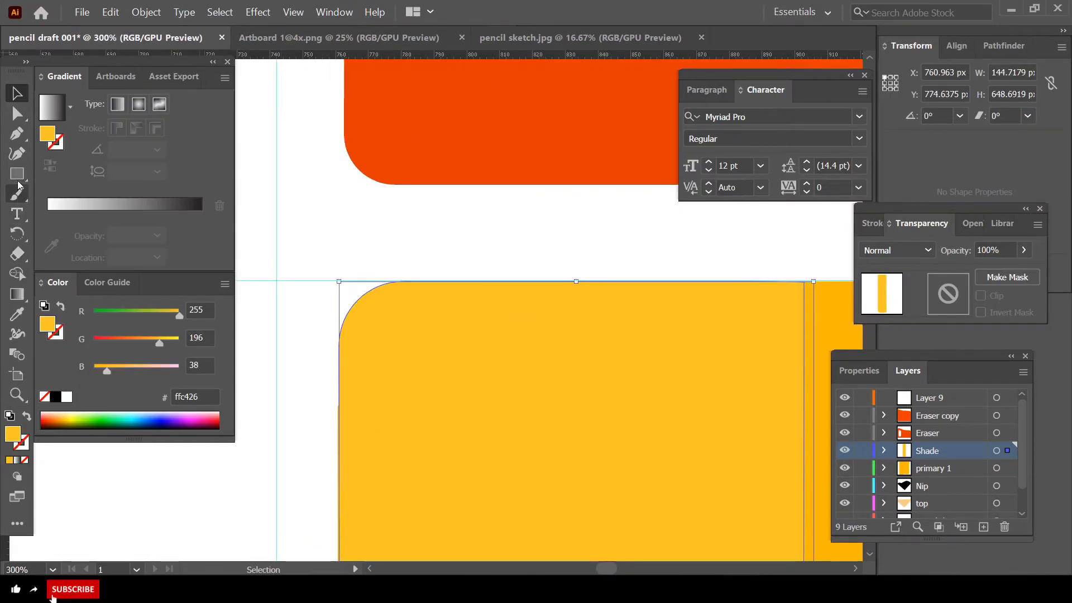
{"action": "left_click", "coordinate": [17, 153]}
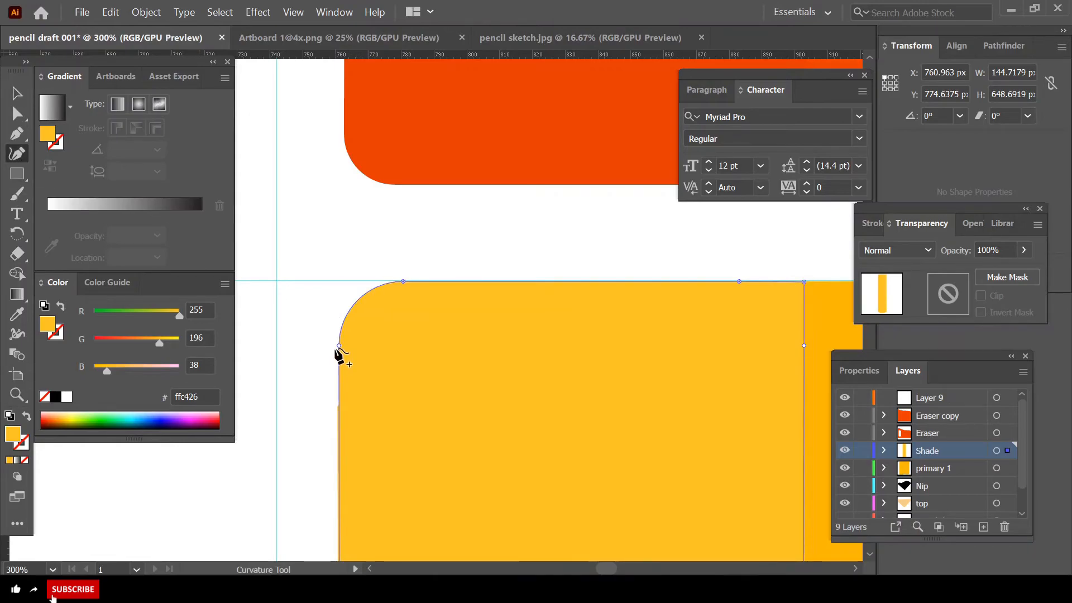
{"action": "left_click_drag", "start_coordinate": [337, 345], "coordinate": [337, 345]}
{"action": "key", "text": "ctrl+z"}
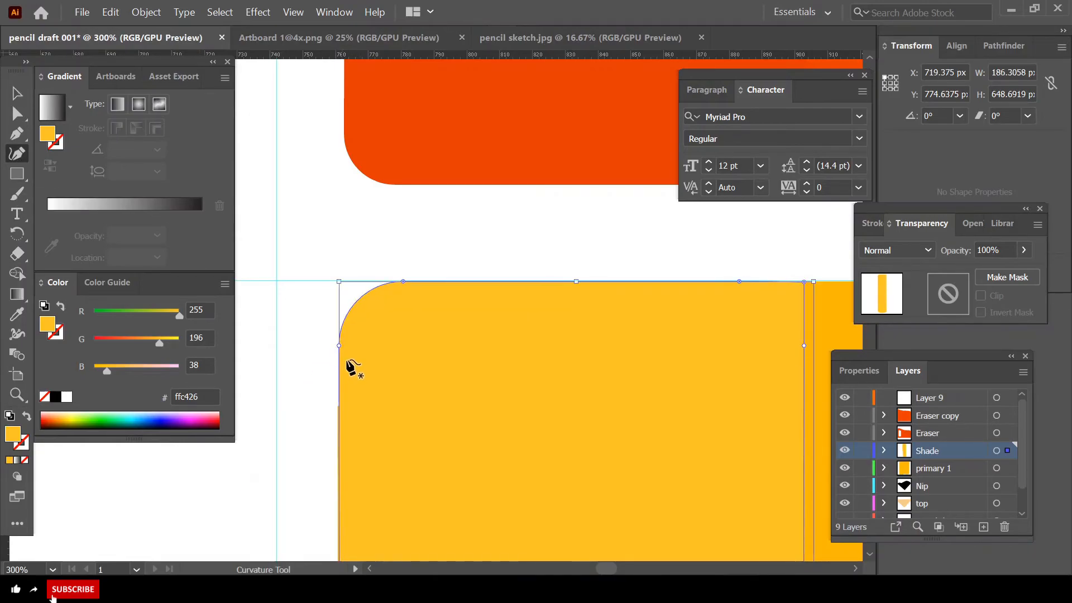
- Move the whole lighter stripe slightly left to about X 760.45 px and Y 774.81 px
{"action": "left_click", "coordinate": [16, 93]}
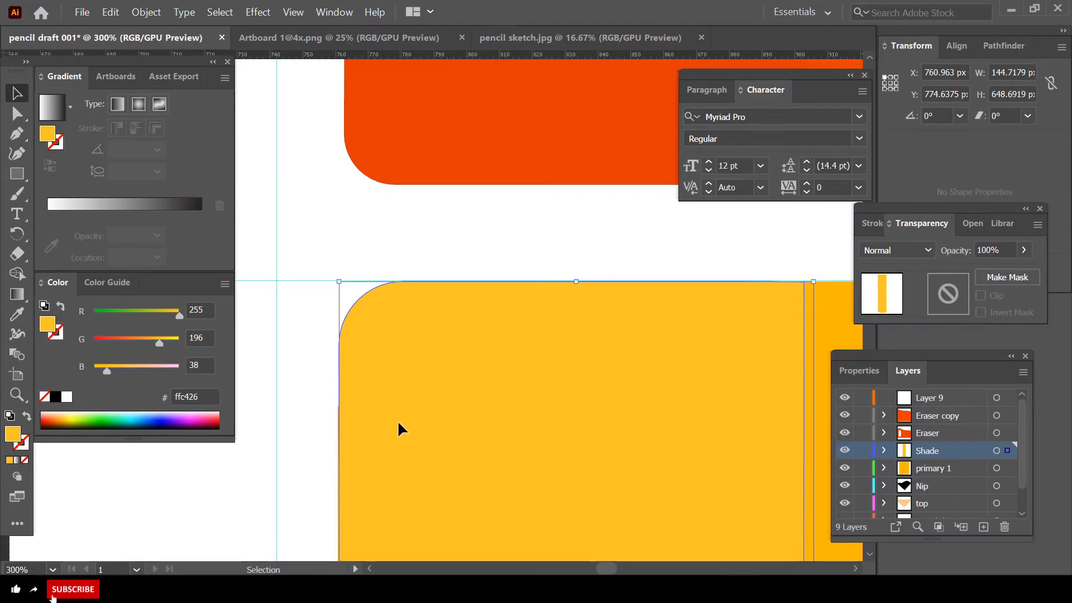
{"action": "scroll", "coordinate": [422, 427], "scroll_direction": "down", "scroll_amount": 1}
{"action": "scroll", "coordinate": [417, 421], "scroll_direction": "down", "scroll_amount": 2}
{"action": "scroll", "coordinate": [537, 437], "scroll_direction": "down", "scroll_amount": 10}
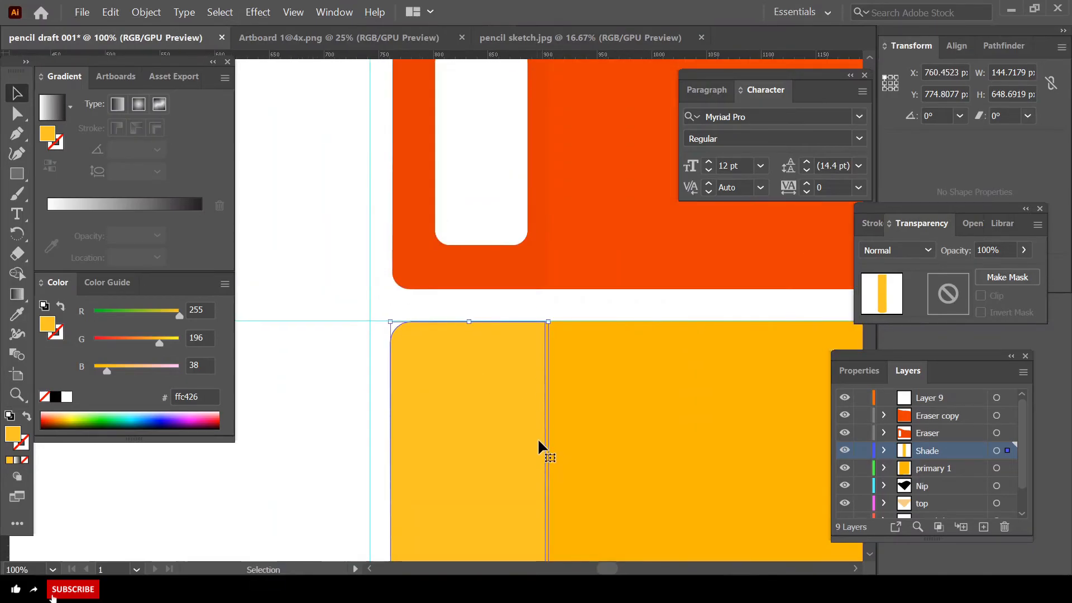
{"action": "scroll", "coordinate": [548, 523], "scroll_direction": "up", "scroll_amount": 4}
{"action": "scroll", "coordinate": [548, 523], "scroll_direction": "up", "scroll_amount": 1}
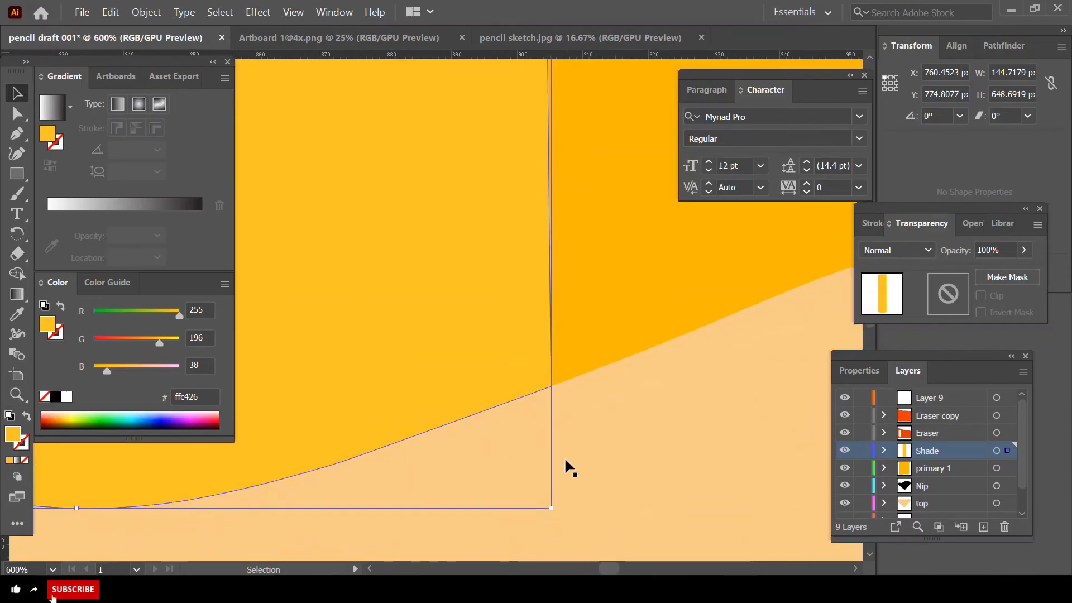
- Move the lighter stripe's bottom-left corner anchor onto the corner where the yellow body meets the wooden tip, using the Curvature tool
{"action": "left_click", "coordinate": [564, 392]}
{"action": "scroll", "coordinate": [565, 396], "scroll_direction": "down", "scroll_amount": 2}
{"action": "scroll", "coordinate": [294, 436], "scroll_direction": "down", "scroll_amount": 3}
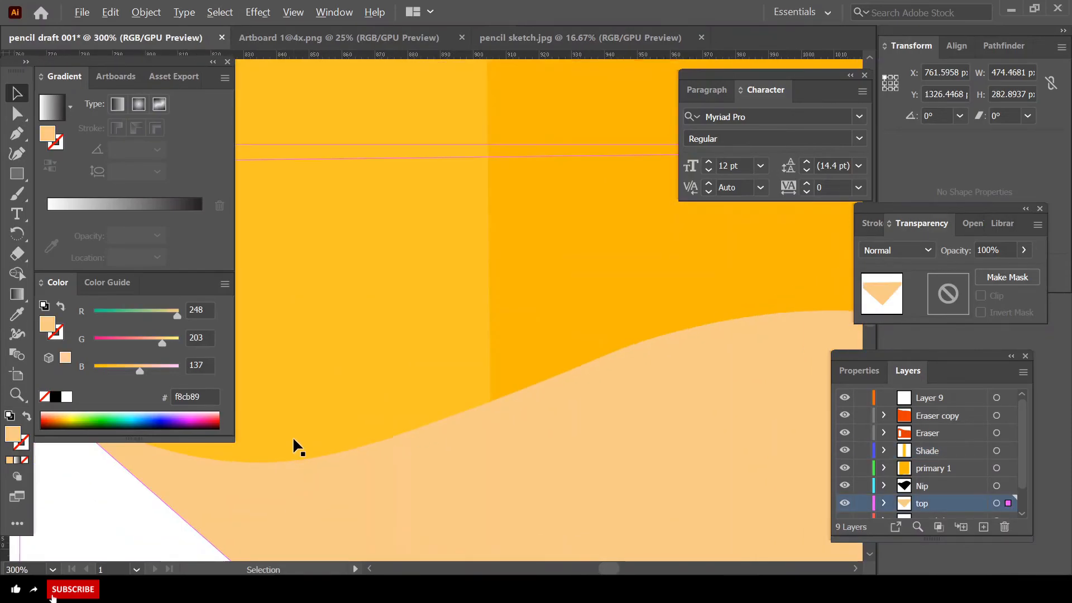
{"action": "scroll", "coordinate": [192, 473], "scroll_direction": "up", "scroll_amount": 1}
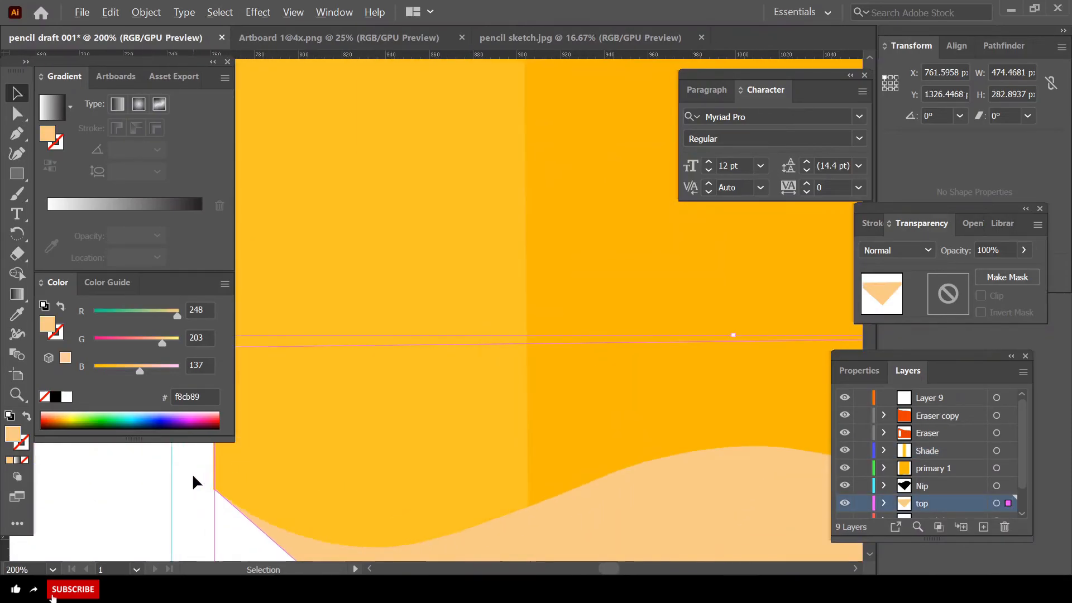
{"action": "scroll", "coordinate": [192, 473], "scroll_direction": "up", "scroll_amount": 2}
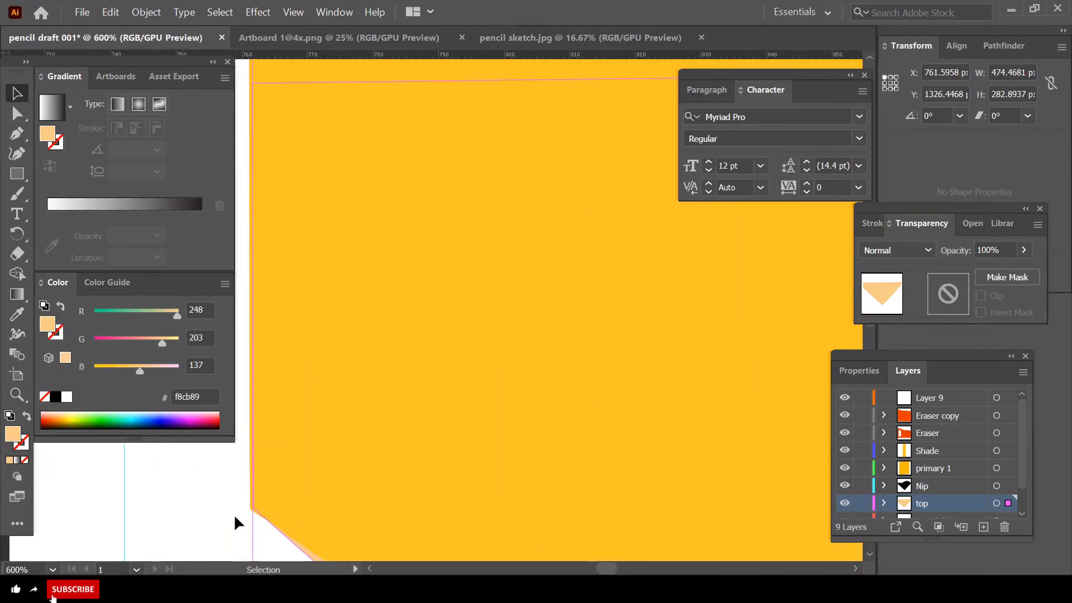
{"action": "left_click", "coordinate": [246, 522]}
{"action": "scroll", "coordinate": [291, 523], "scroll_direction": "up", "scroll_amount": 2}
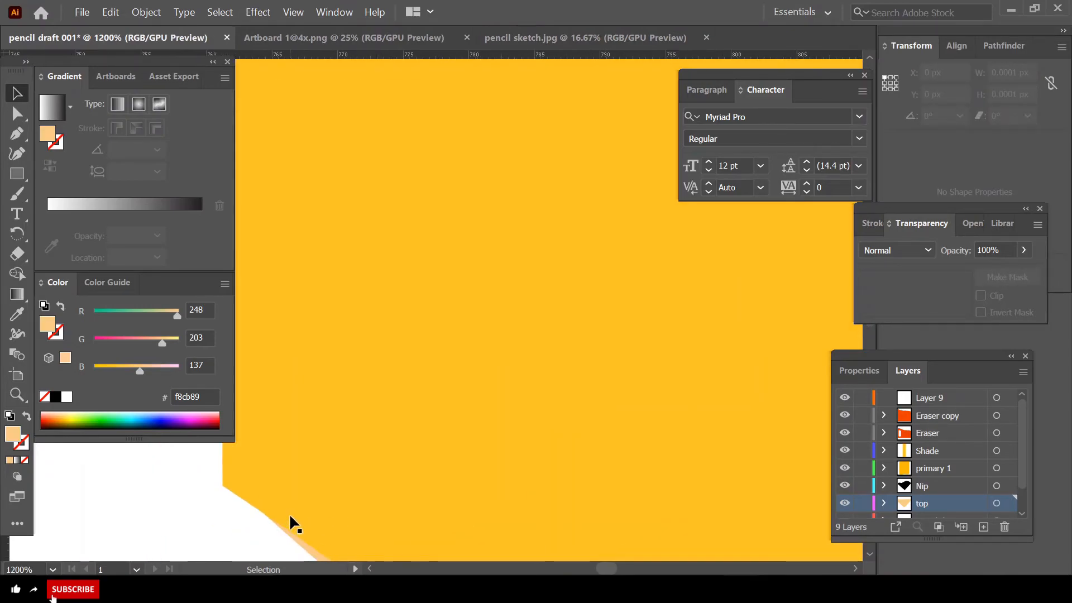
{"action": "left_click", "coordinate": [263, 479]}
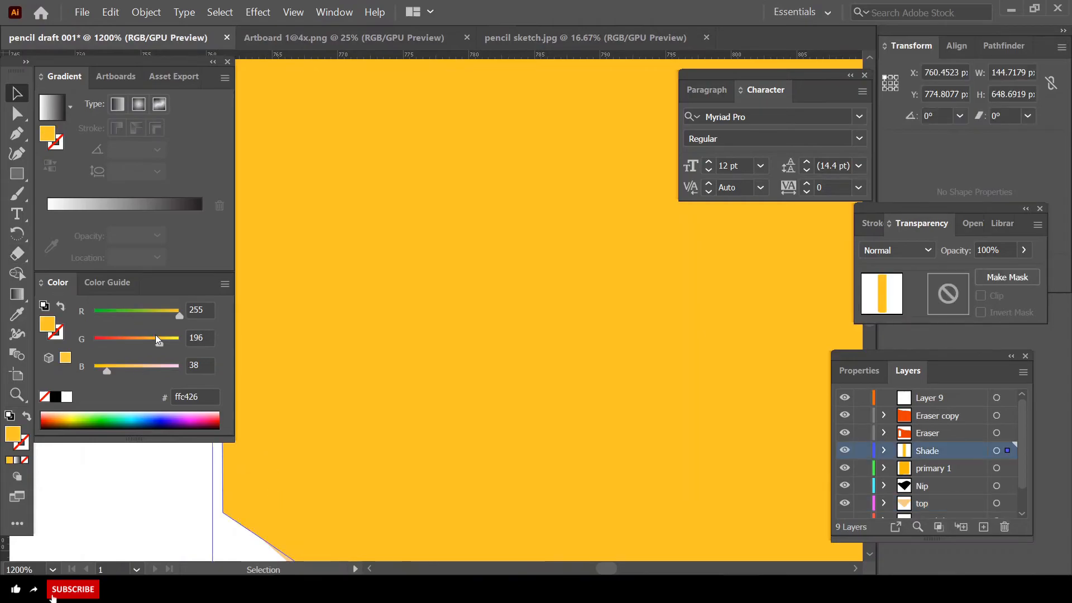
{"action": "left_click", "coordinate": [16, 153]}
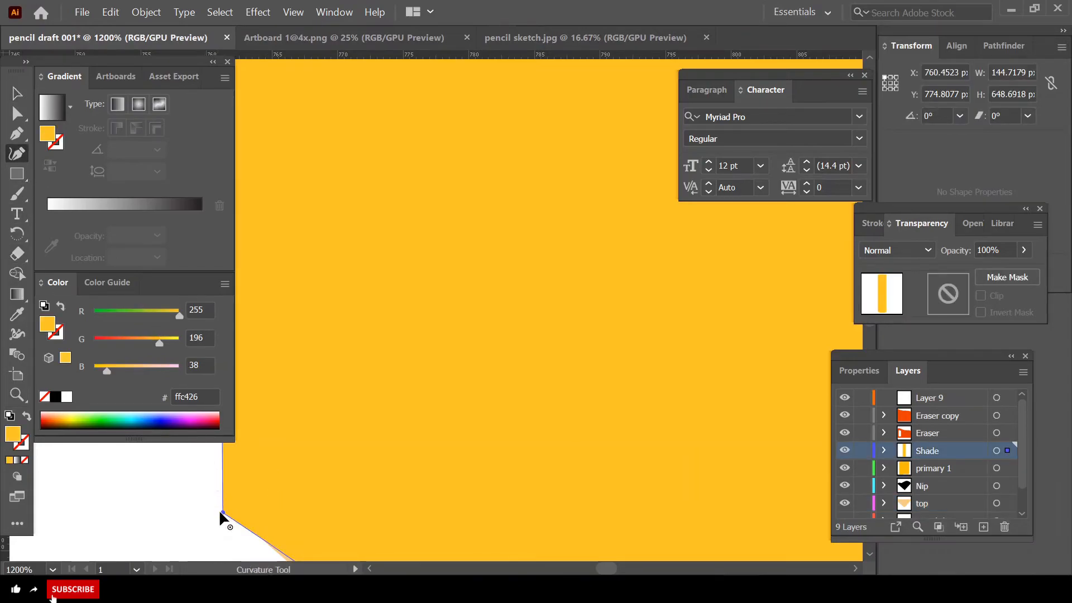
{"action": "left_click_drag", "start_coordinate": [223, 511], "coordinate": [226, 507]}
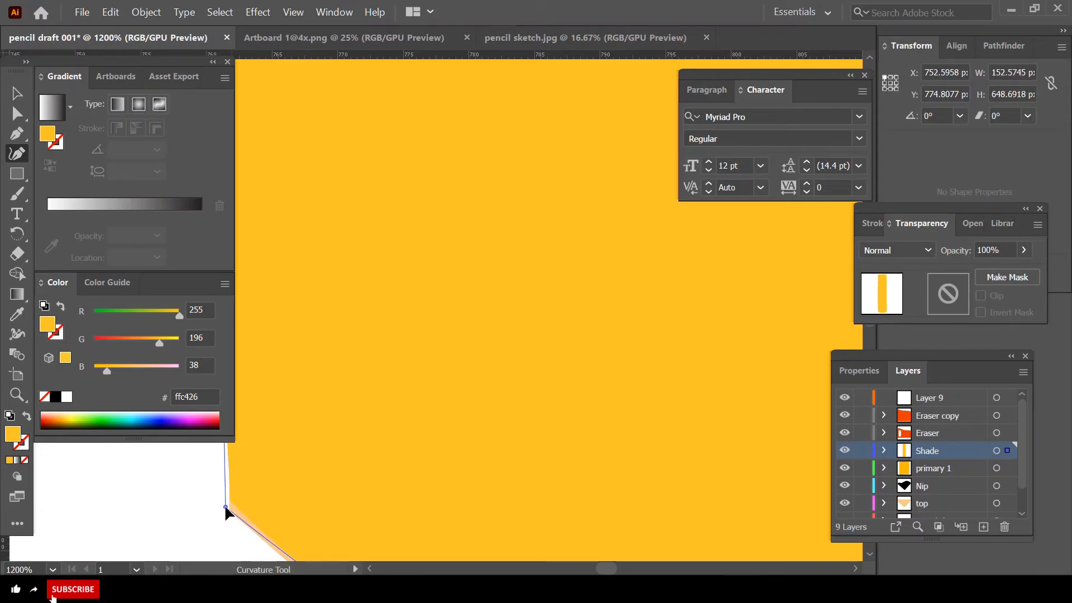
{"action": "left_click_drag", "start_coordinate": [226, 507], "coordinate": [226, 506]}
- Deselect the lighter stripe and place a second vertical guide along the pencil body's left edge at about X 760.3 px
{"action": "scroll", "coordinate": [250, 505], "scroll_direction": "down", "scroll_amount": 5}
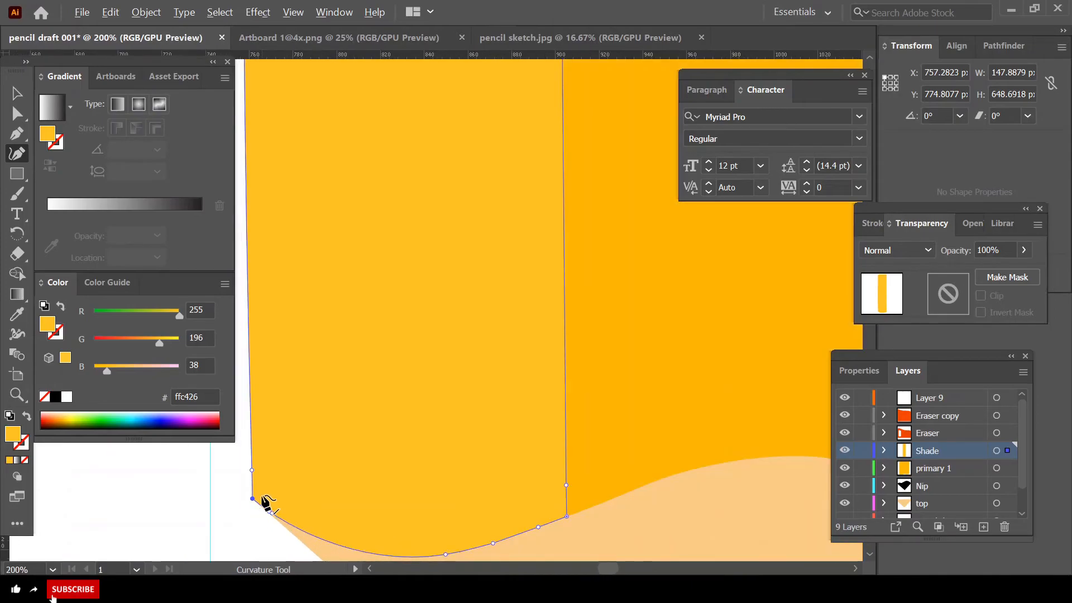
{"action": "scroll", "coordinate": [270, 496], "scroll_direction": "up", "scroll_amount": 3}
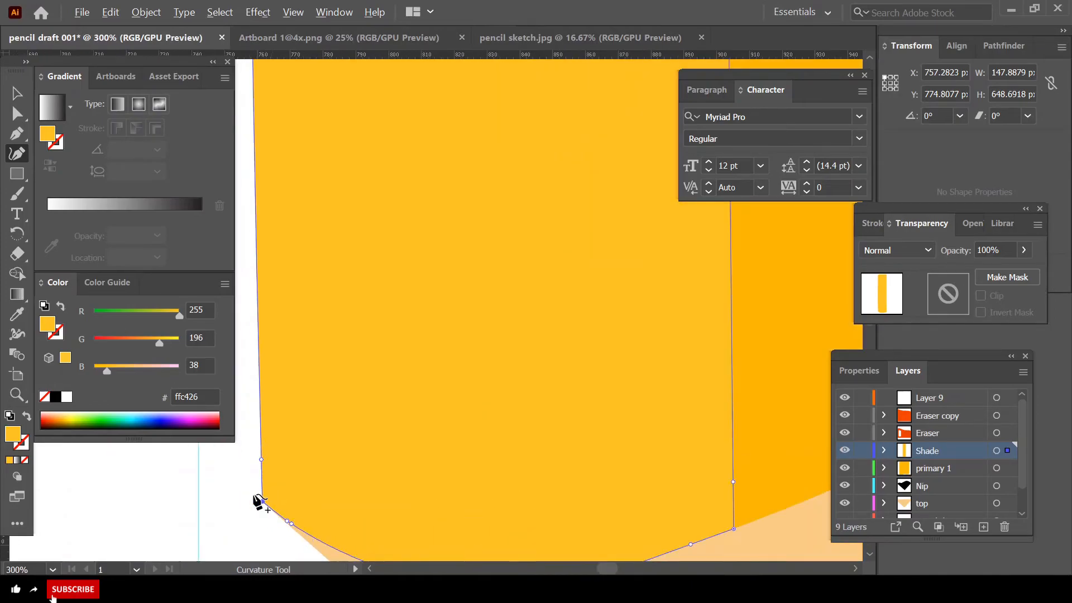
{"action": "left_click", "coordinate": [17, 98]}
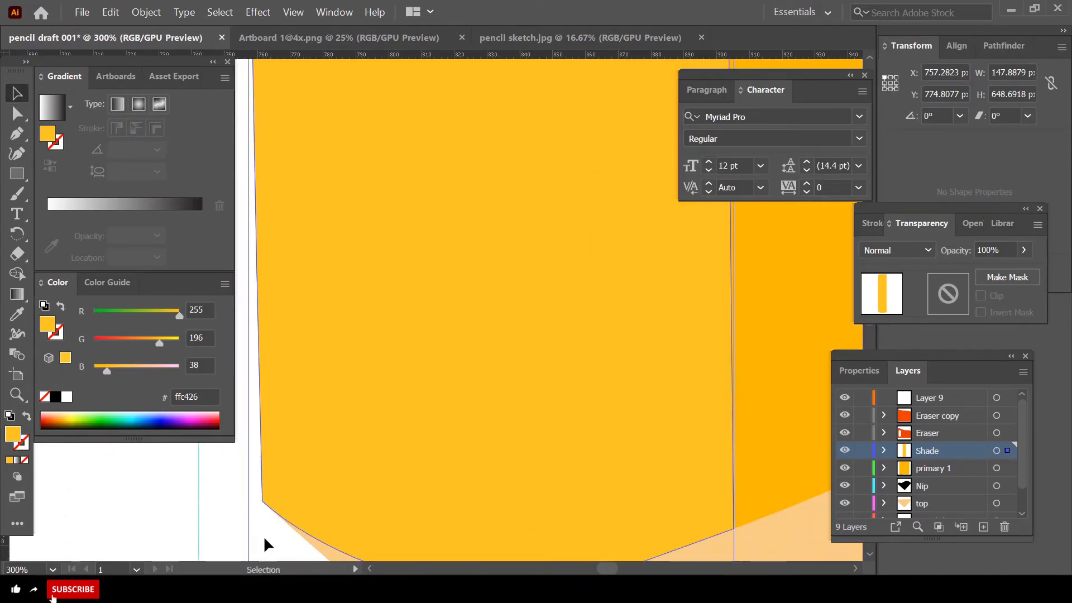
{"action": "left_click", "coordinate": [251, 525]}
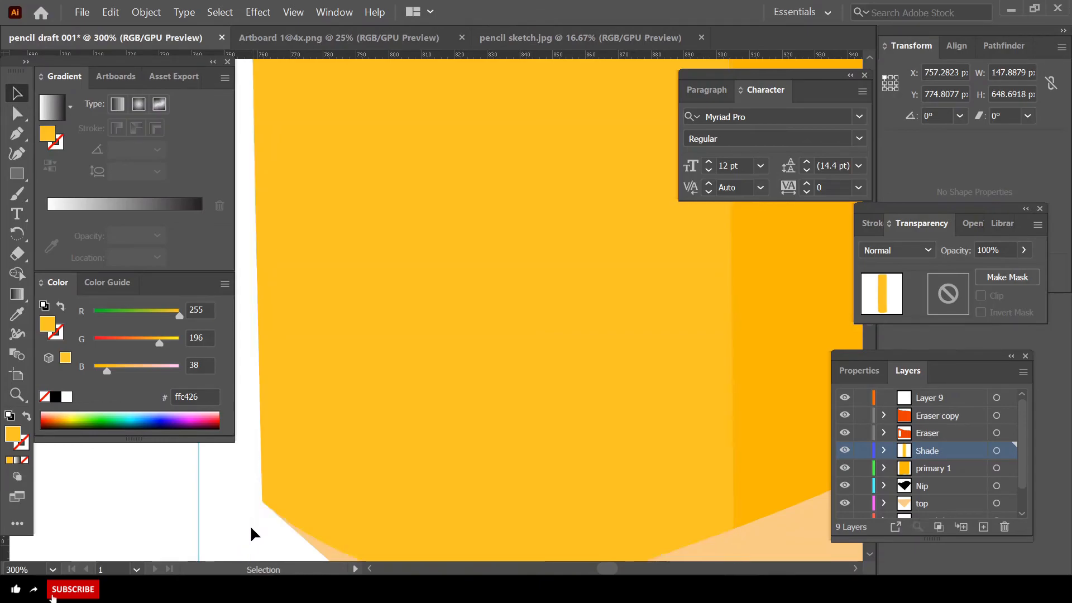
{"action": "left_click_drag", "start_coordinate": [12, 558], "coordinate": [257, 535]}
{"action": "scroll", "coordinate": [286, 509], "scroll_direction": "down", "scroll_amount": 3}
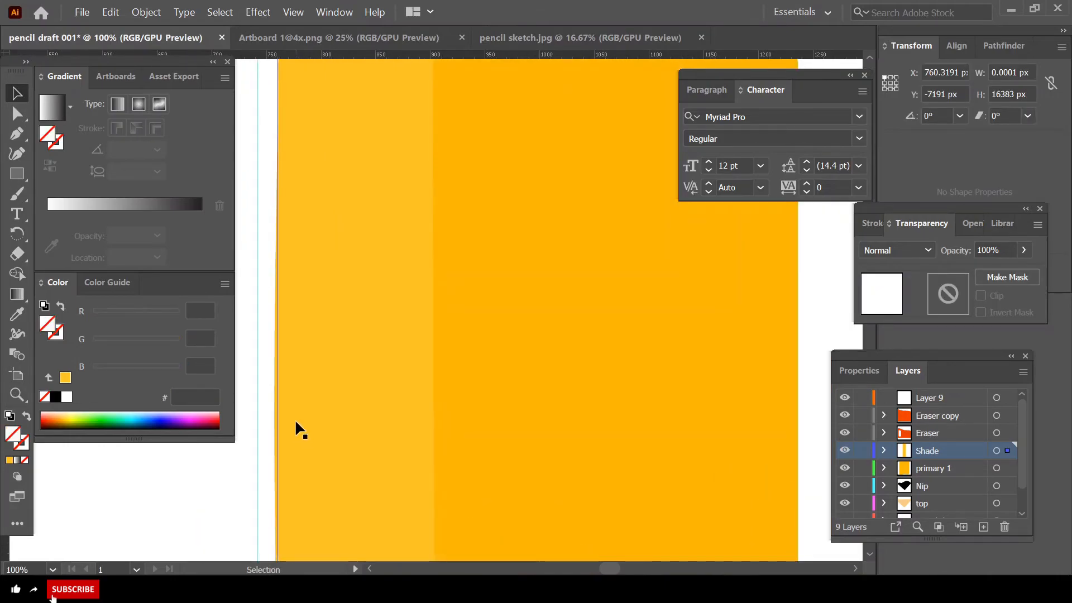
- Align the lighter stripe's bottom-left corner and lower left edge to the body's left guide with the Curvature tool
{"action": "scroll", "coordinate": [295, 418], "scroll_direction": "down", "scroll_amount": 3}
{"action": "scroll", "coordinate": [279, 403], "scroll_direction": "up", "scroll_amount": 4}
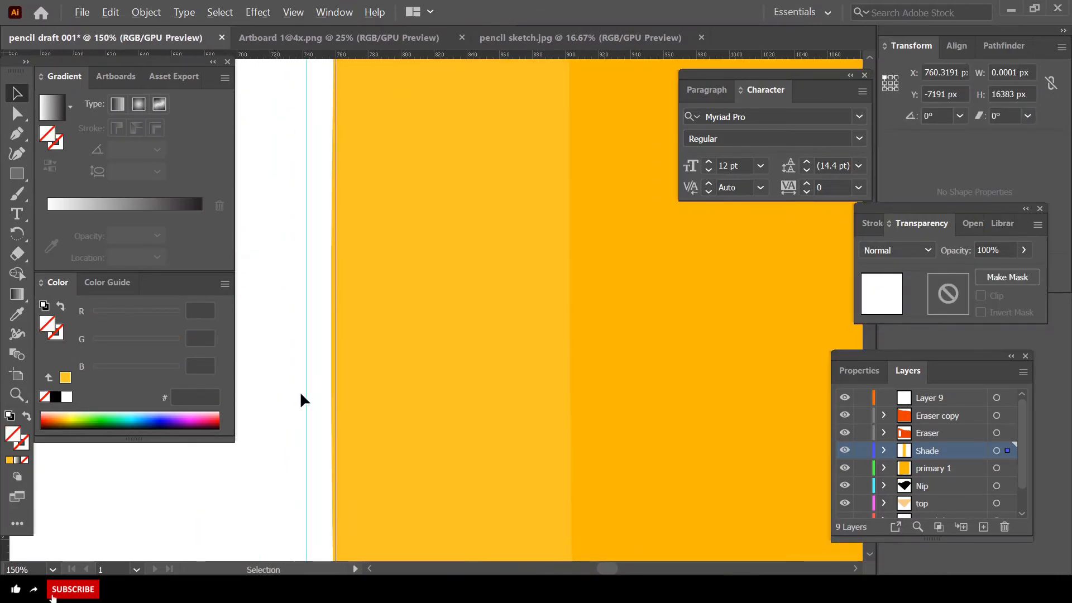
{"action": "left_click", "coordinate": [17, 152]}
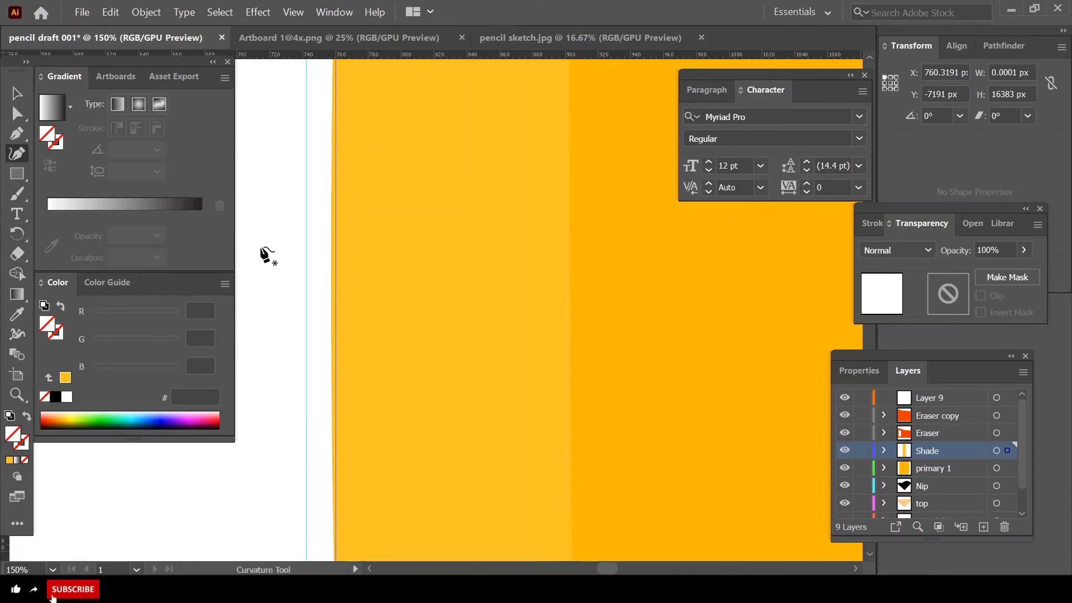
{"action": "scroll", "coordinate": [396, 341], "scroll_direction": "down", "scroll_amount": 2}
{"action": "scroll", "coordinate": [360, 440], "scroll_direction": "up", "scroll_amount": 5}
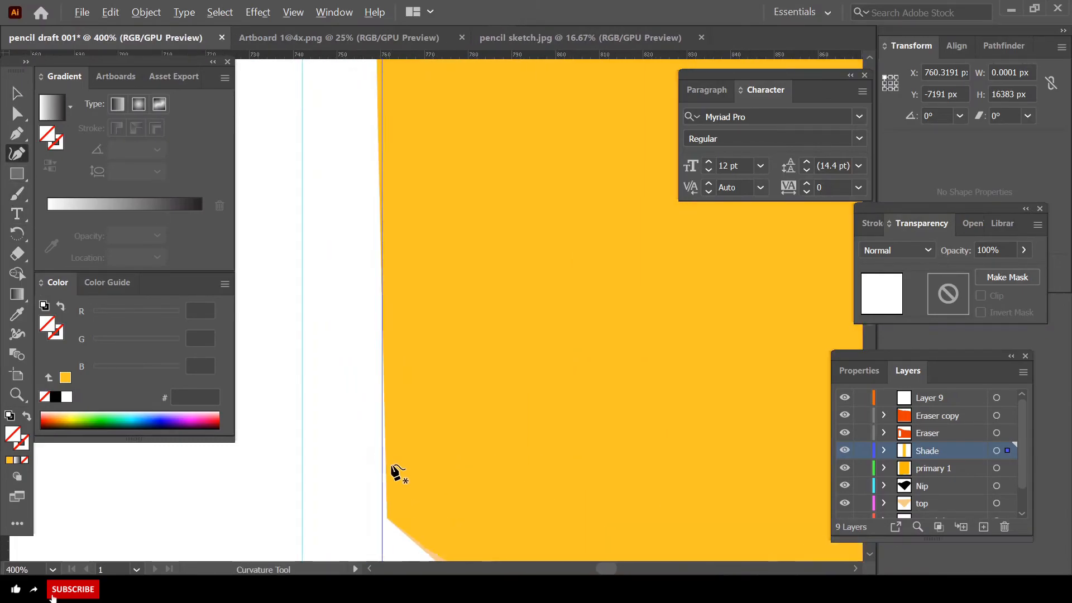
{"action": "left_click", "coordinate": [389, 480]}
{"action": "scroll", "coordinate": [390, 480], "scroll_direction": "up", "scroll_amount": 1}
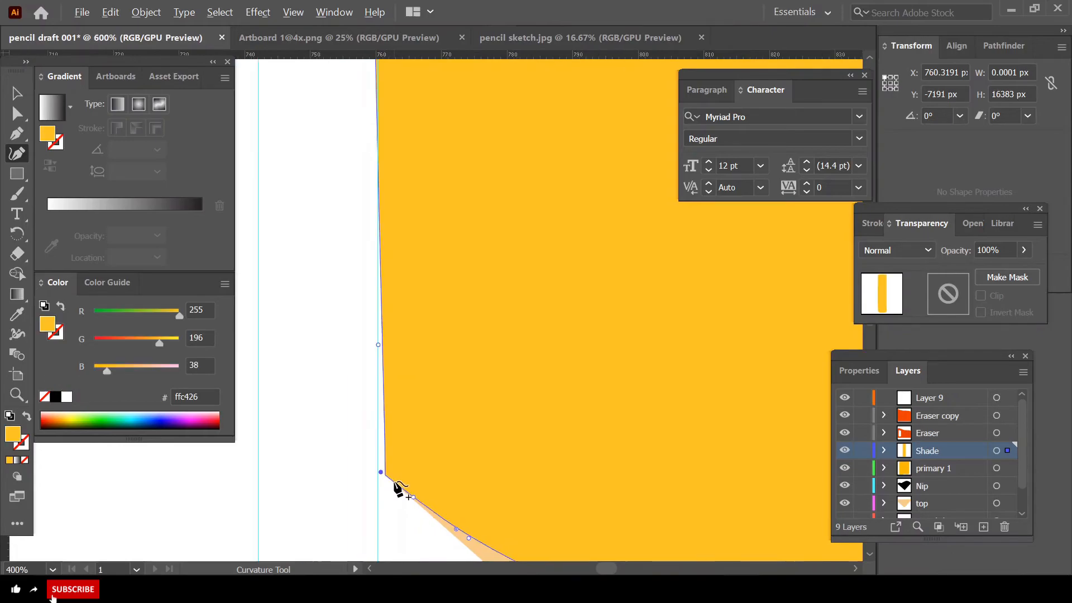
{"action": "left_click_drag", "start_coordinate": [379, 471], "coordinate": [378, 471]}
{"action": "left_click_drag", "start_coordinate": [384, 391], "coordinate": [378, 391]}
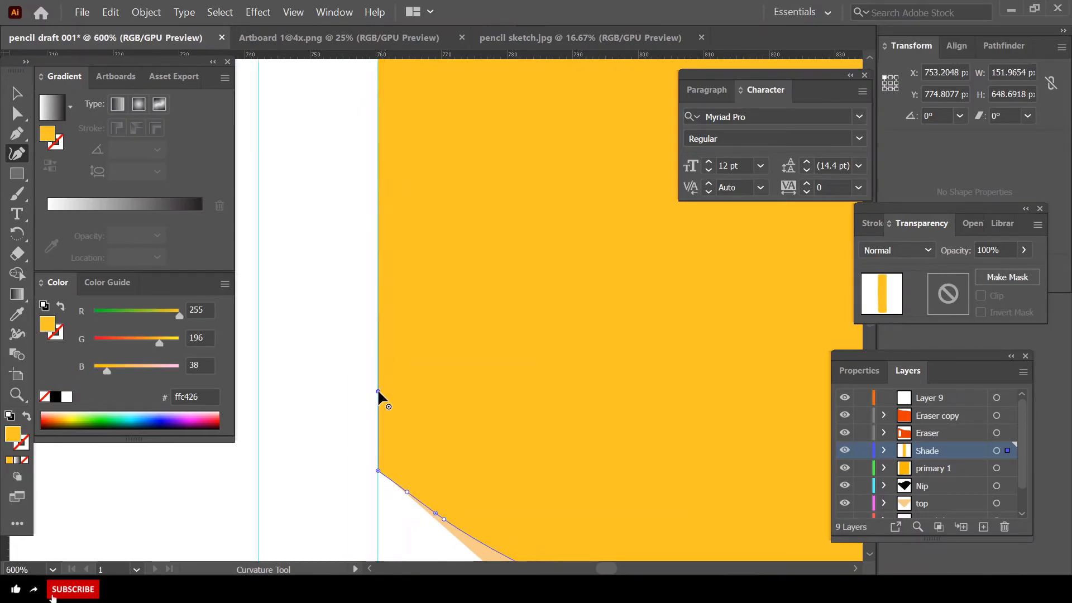
- Try to reshape the anchor at the upper end of the stripe's left edge with the Curvature tool, and undo the attempts
{"action": "scroll", "coordinate": [446, 349], "scroll_direction": "down", "scroll_amount": 8}
{"action": "scroll", "coordinate": [463, 347], "scroll_direction": "up", "scroll_amount": 3}
{"action": "scroll", "coordinate": [471, 350], "scroll_direction": "up", "scroll_amount": 5}
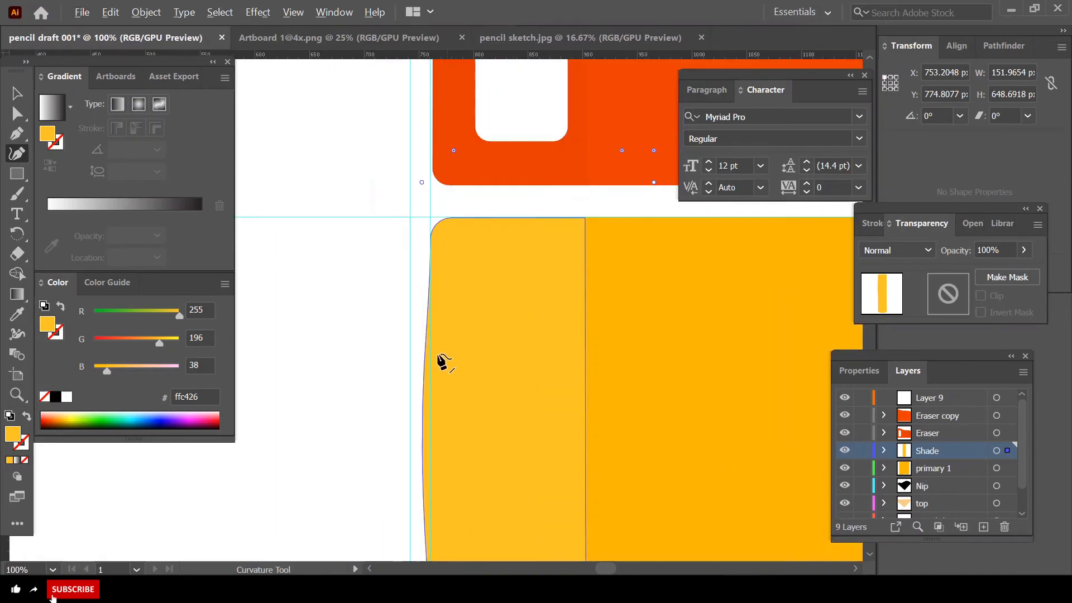
{"action": "double_click", "coordinate": [439, 163]}
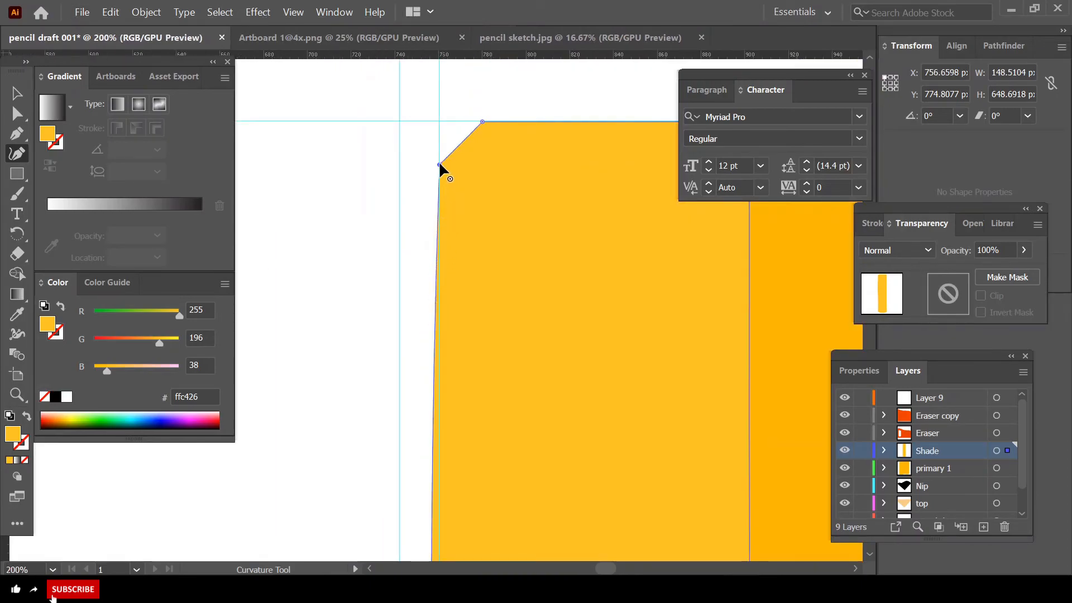
{"action": "key", "text": "ctrl+z"}
{"action": "left_click", "coordinate": [439, 175]}
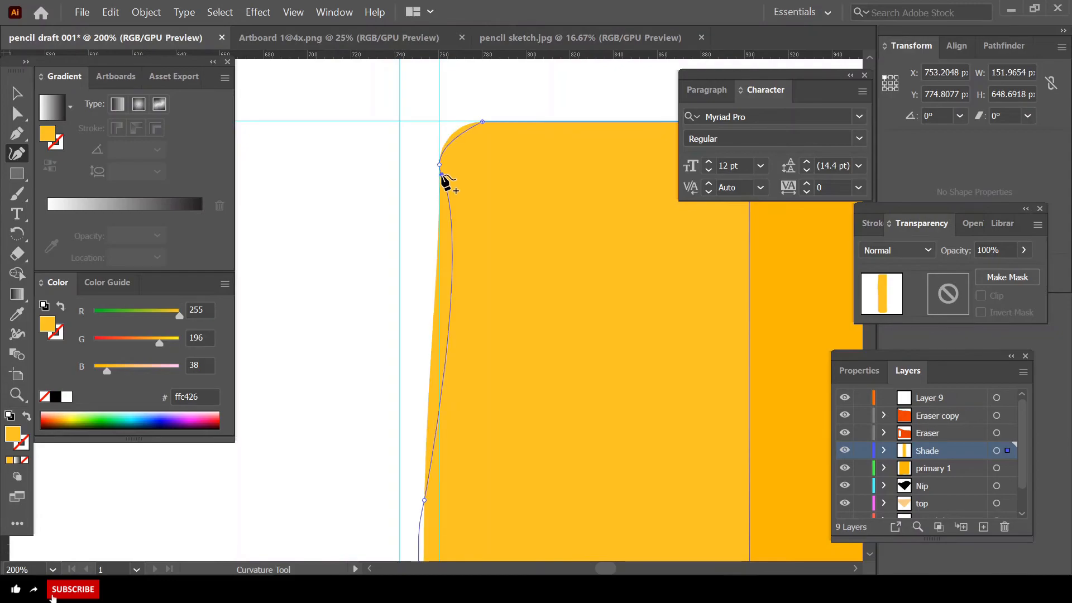
{"action": "key", "text": "ctrl+z"}
- Add a corner anchor just below the stripe's rounded upper-left corner and delete the bulging left-edge anchors so the edge follows the guide
{"action": "double_click", "coordinate": [439, 174]}
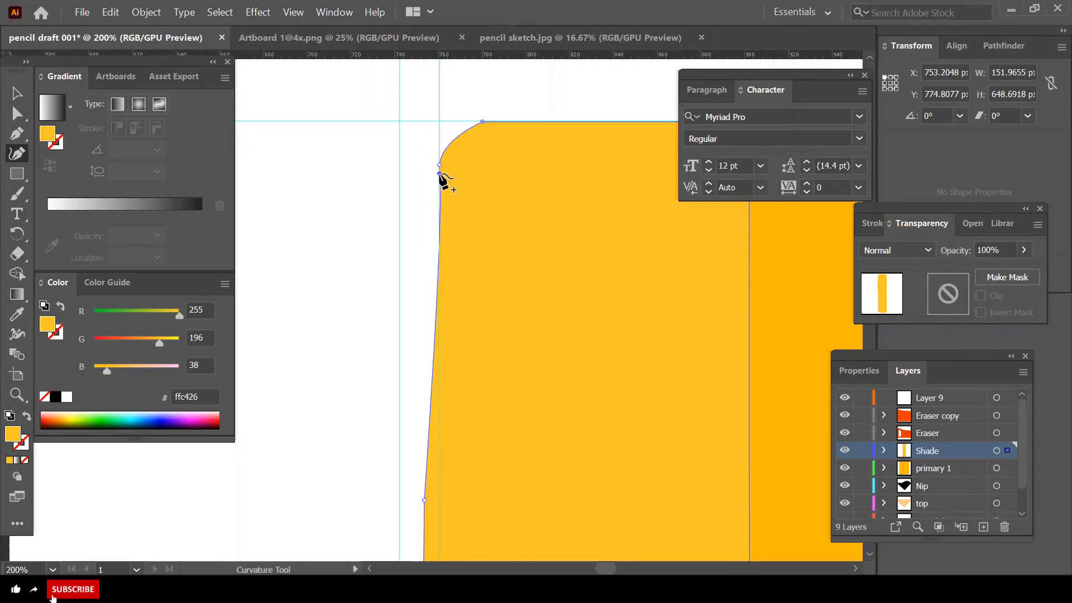
{"action": "scroll", "coordinate": [439, 171], "scroll_direction": "down", "scroll_amount": 3}
{"action": "scroll", "coordinate": [444, 337], "scroll_direction": "down", "scroll_amount": 2}
{"action": "left_click", "coordinate": [439, 291]}
{"action": "key", "text": "Delete"}
{"action": "key", "text": "Delete"}
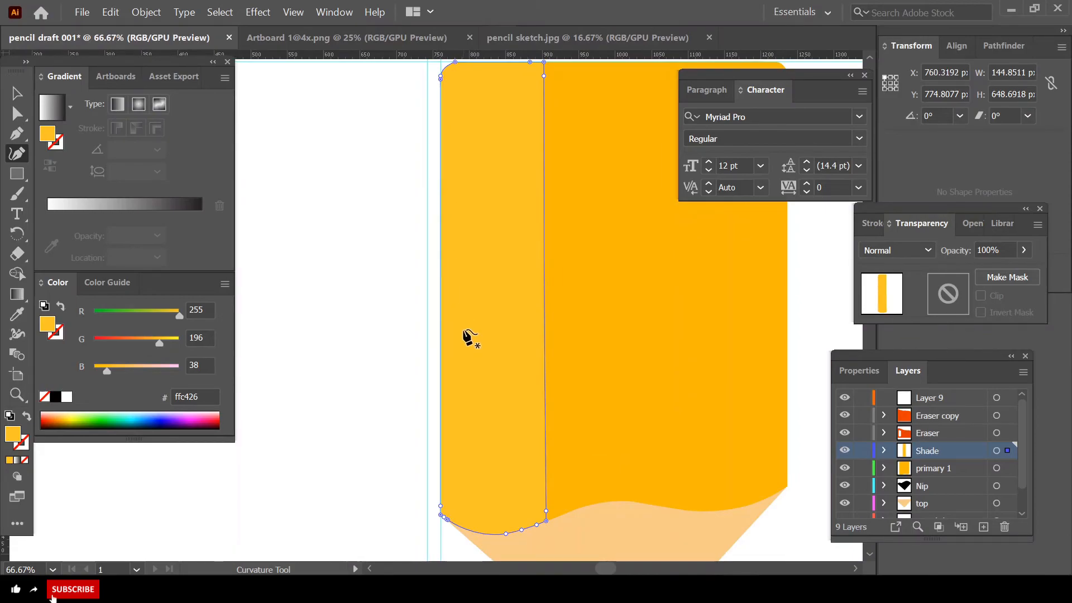
- Pull the curve of the stripe's upper-left corner outward to match the body's rounded corner, and leave the stripe
{"action": "scroll", "coordinate": [467, 282], "scroll_direction": "up", "scroll_amount": 1}
{"action": "scroll", "coordinate": [452, 170], "scroll_direction": "up", "scroll_amount": 1}
{"action": "scroll", "coordinate": [457, 176], "scroll_direction": "up", "scroll_amount": 2}
{"action": "scroll", "coordinate": [457, 173], "scroll_direction": "up", "scroll_amount": 2}
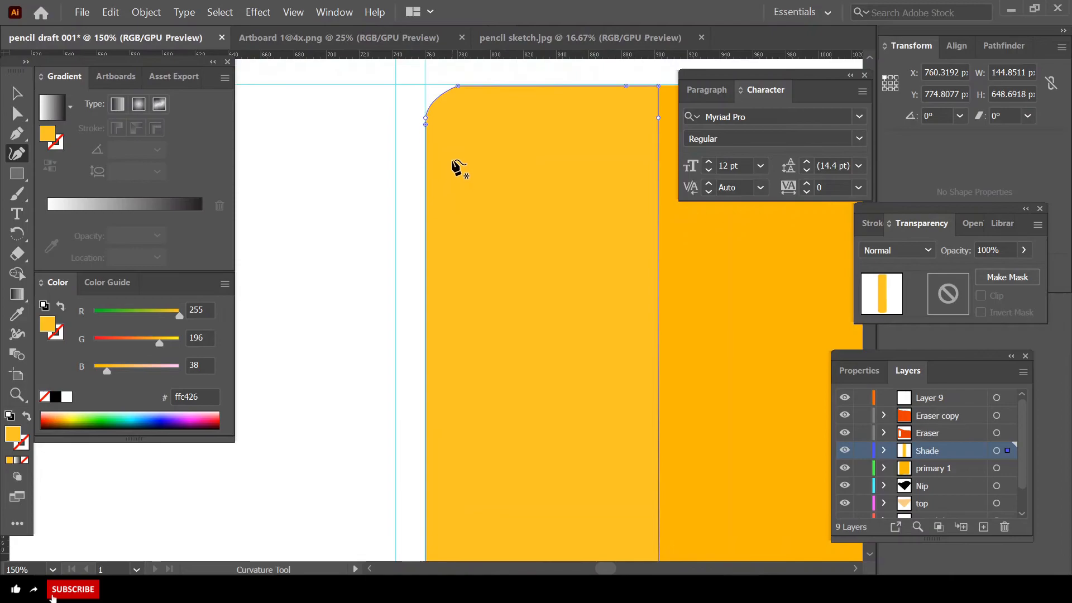
{"action": "scroll", "coordinate": [459, 165], "scroll_direction": "up", "scroll_amount": 2}
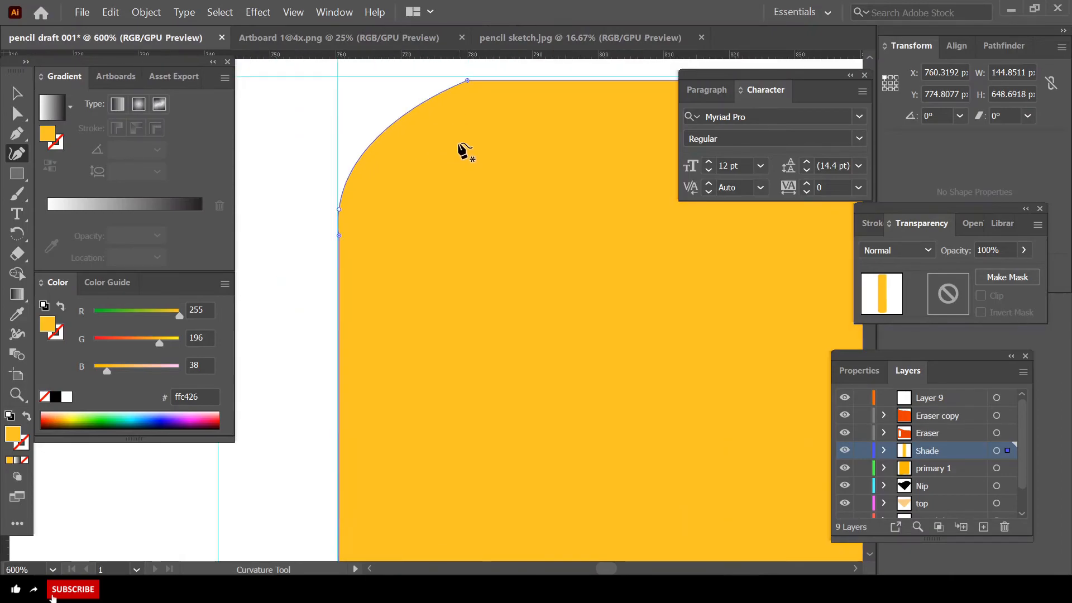
{"action": "scroll", "coordinate": [461, 128], "scroll_direction": "up", "scroll_amount": 2}
{"action": "scroll", "coordinate": [531, 191], "scroll_direction": "down", "scroll_amount": 2}
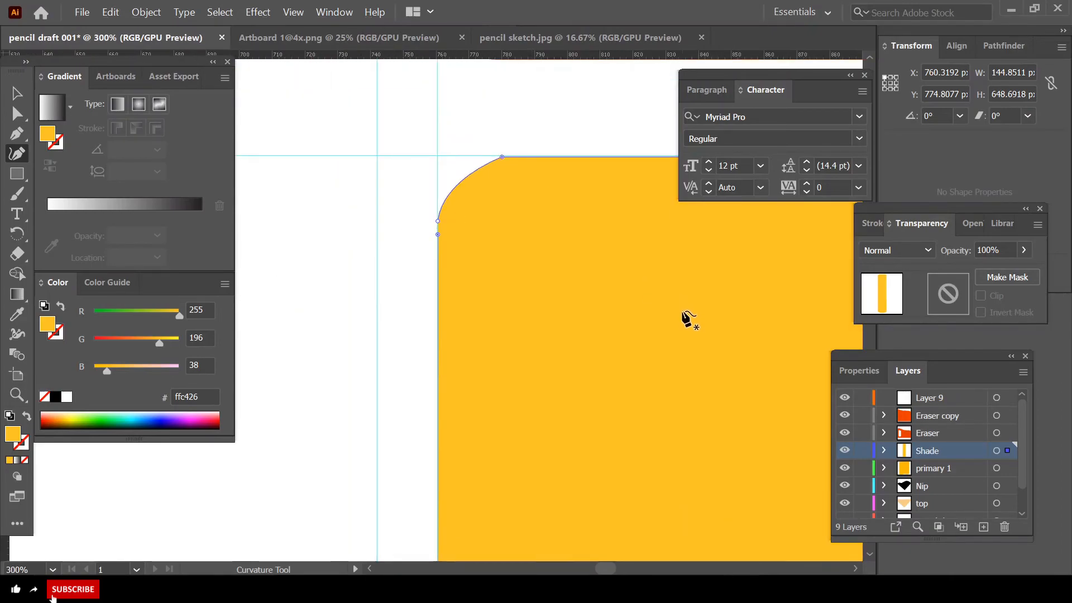
{"action": "scroll", "coordinate": [499, 188], "scroll_direction": "right", "scroll_amount": 1}
{"action": "scroll", "coordinate": [488, 183], "scroll_direction": "up", "scroll_amount": 2}
{"action": "left_click_drag", "start_coordinate": [406, 182], "coordinate": [404, 170]}
{"action": "left_click", "coordinate": [18, 94]}
{"action": "left_click", "coordinate": [356, 114]}
- Examine how the eraser and the yellow body line up along the left vertical guide and at their corners
{"action": "scroll", "coordinate": [466, 168], "scroll_direction": "down", "scroll_amount": 8}
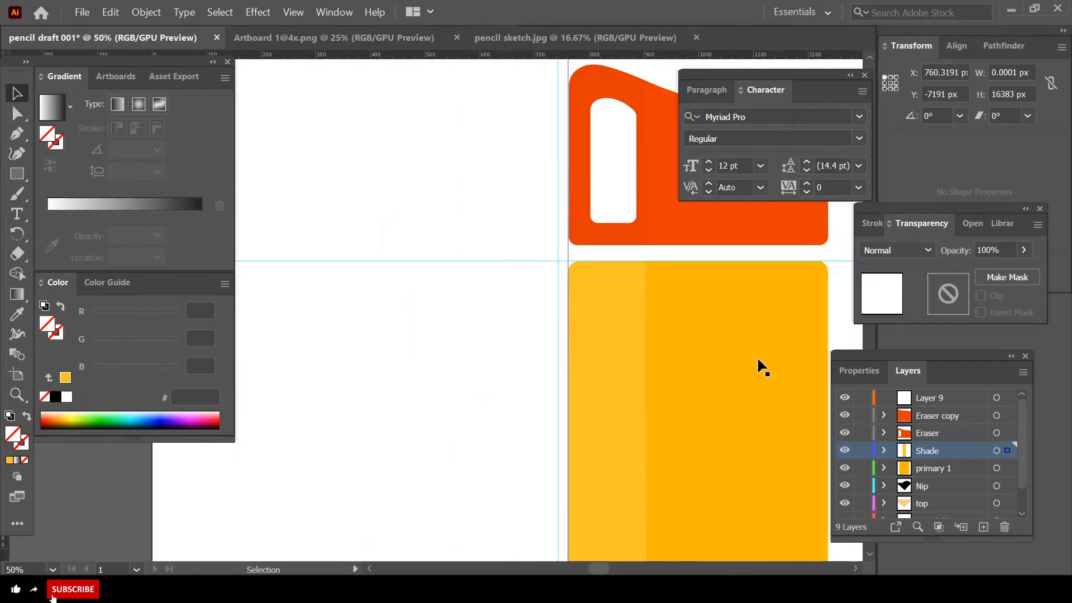
{"action": "scroll", "coordinate": [608, 286], "scroll_direction": "up", "scroll_amount": 3}
{"action": "scroll", "coordinate": [710, 285], "scroll_direction": "down", "scroll_amount": 1}
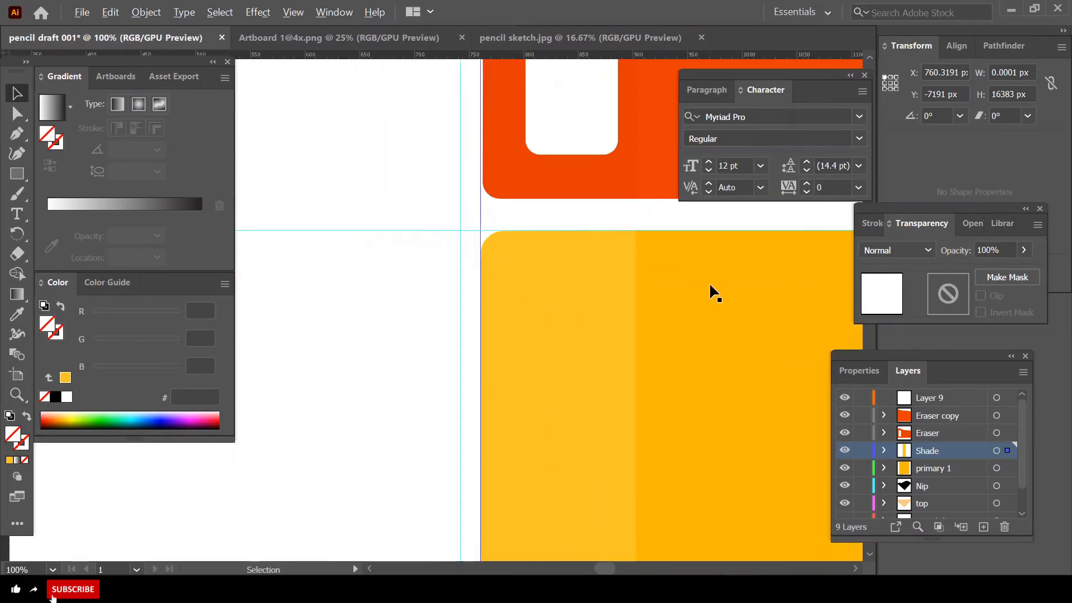
{"action": "scroll", "coordinate": [714, 286], "scroll_direction": "right", "scroll_amount": 2}
{"action": "scroll", "coordinate": [725, 287], "scroll_direction": "right", "scroll_amount": 3}
{"action": "scroll", "coordinate": [725, 287], "scroll_direction": "down", "scroll_amount": 3}
{"action": "scroll", "coordinate": [726, 305], "scroll_direction": "down", "scroll_amount": 2}
{"action": "scroll", "coordinate": [655, 283], "scroll_direction": "up", "scroll_amount": 3}
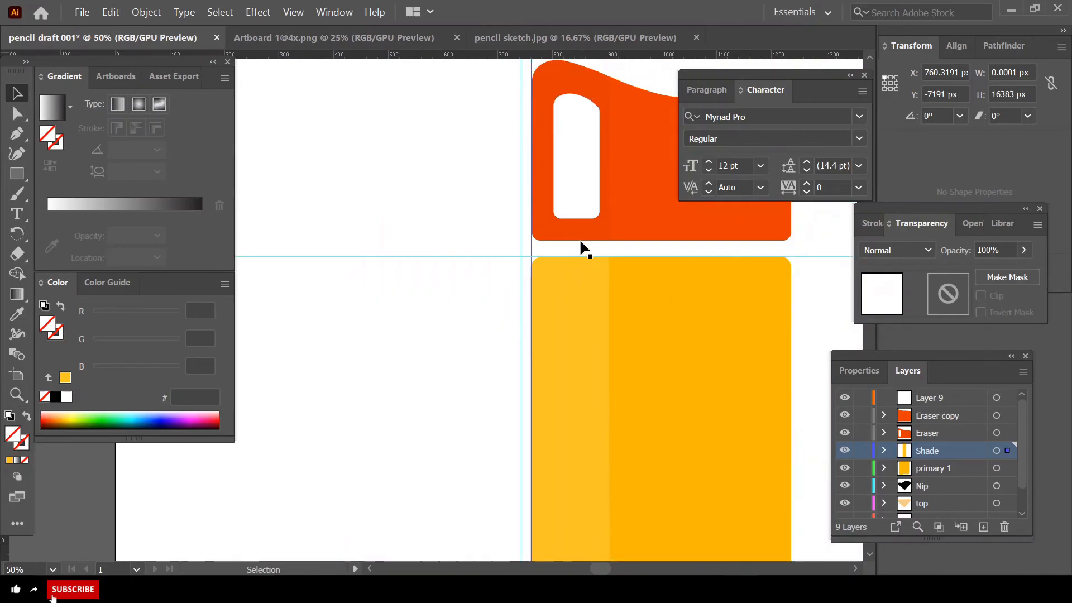
{"action": "scroll", "coordinate": [545, 282], "scroll_direction": "up", "scroll_amount": 3}
{"action": "scroll", "coordinate": [500, 240], "scroll_direction": "up", "scroll_amount": 5}
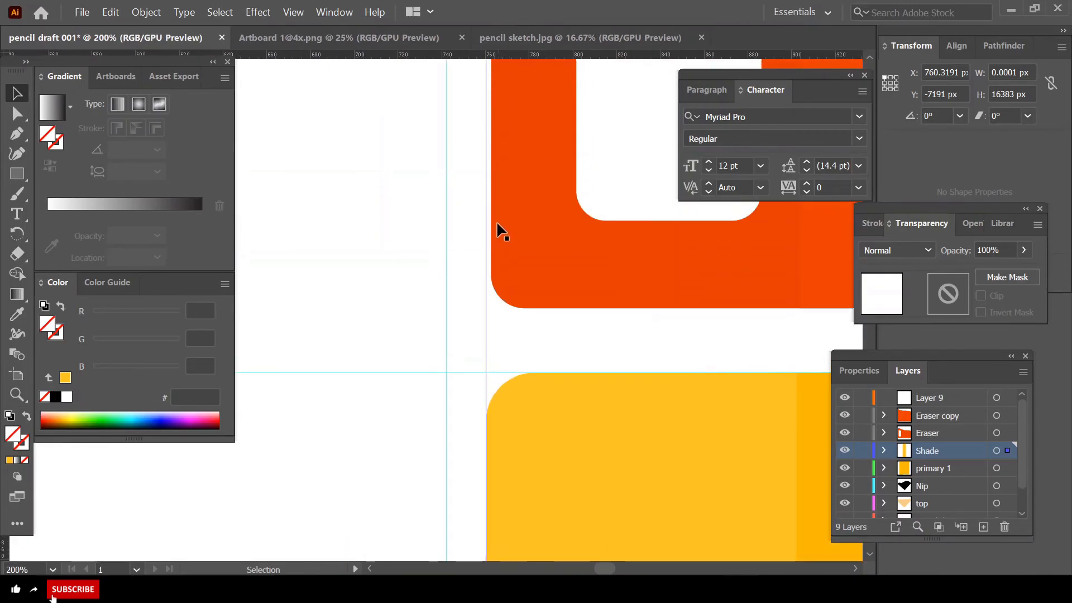
{"action": "scroll", "coordinate": [488, 219], "scroll_direction": "up", "scroll_amount": 2}
{"action": "scroll", "coordinate": [505, 254], "scroll_direction": "down", "scroll_amount": 3}
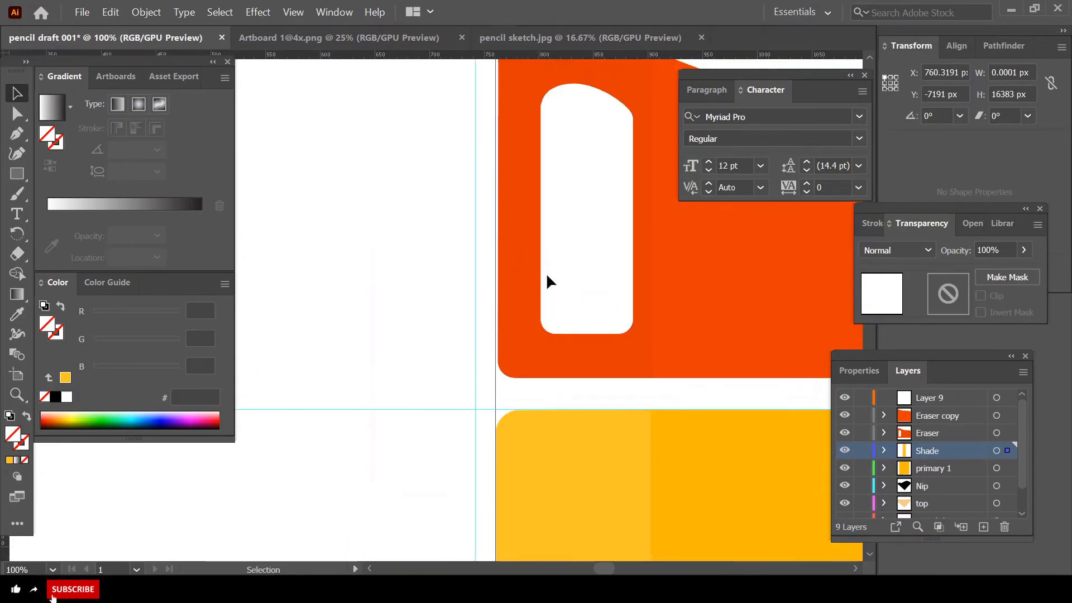
- Select both eraser pieces, nudge them slightly left towards the body's left guide to about X 761.6 px, and deselect them
{"action": "scroll", "coordinate": [546, 272], "scroll_direction": "up", "scroll_amount": 1}
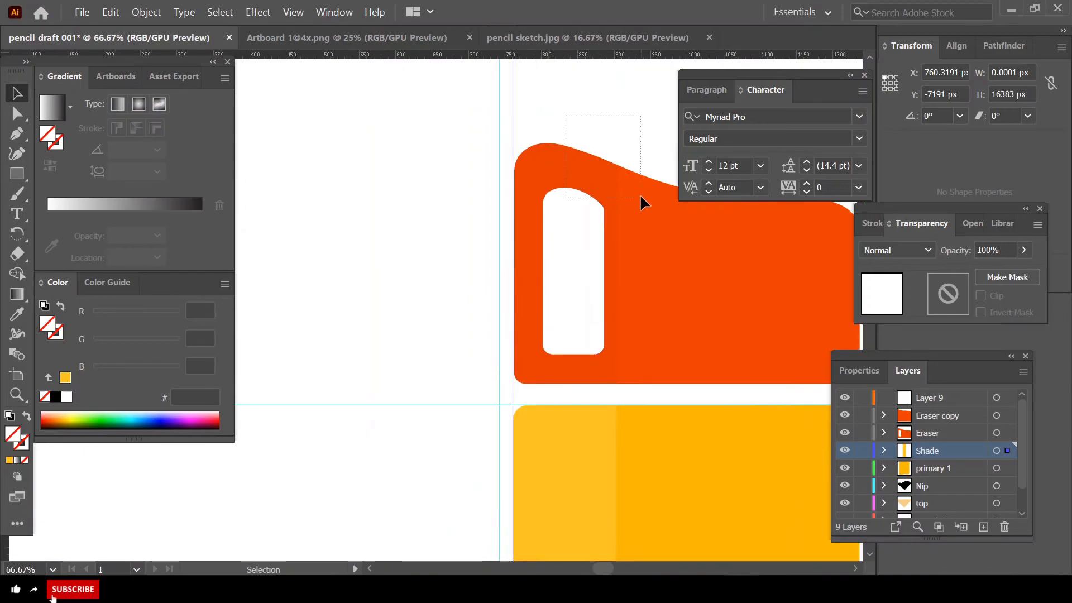
{"action": "left_click", "coordinate": [660, 290]}
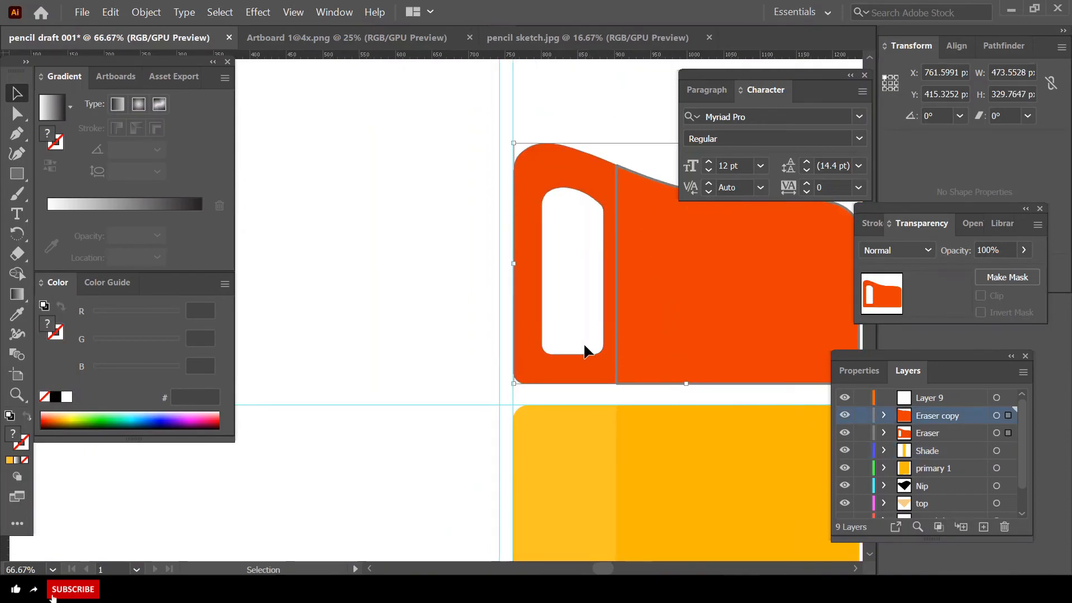
{"action": "scroll", "coordinate": [525, 377], "scroll_direction": "up", "scroll_amount": 3}
{"action": "scroll", "coordinate": [528, 382], "scroll_direction": "down", "scroll_amount": 2}
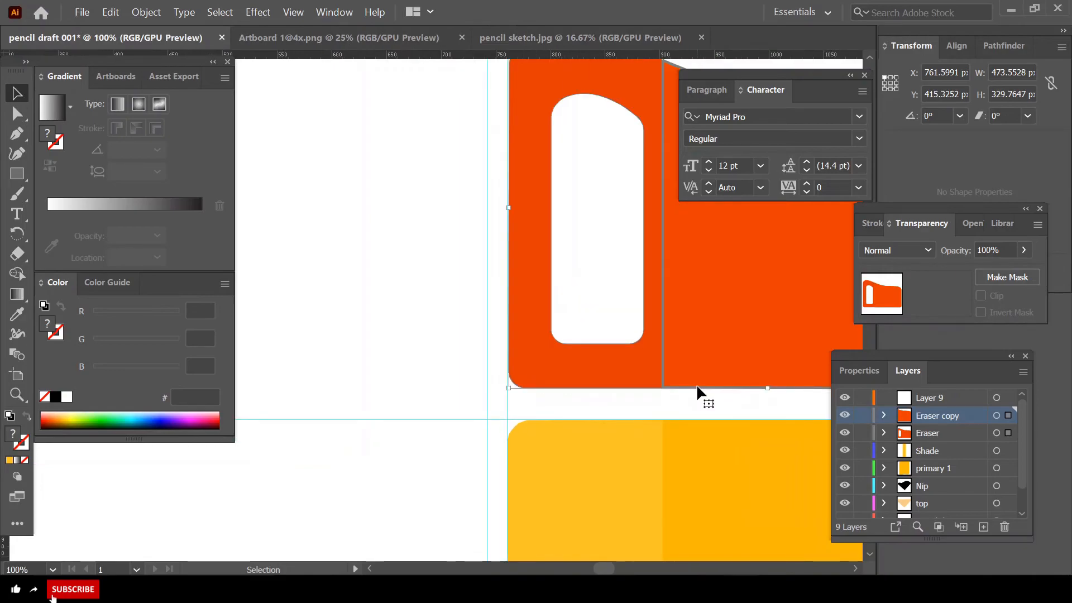
{"action": "scroll", "coordinate": [695, 384], "scroll_direction": "down", "scroll_amount": 3}
{"action": "scroll", "coordinate": [793, 391], "scroll_direction": "up", "scroll_amount": 4}
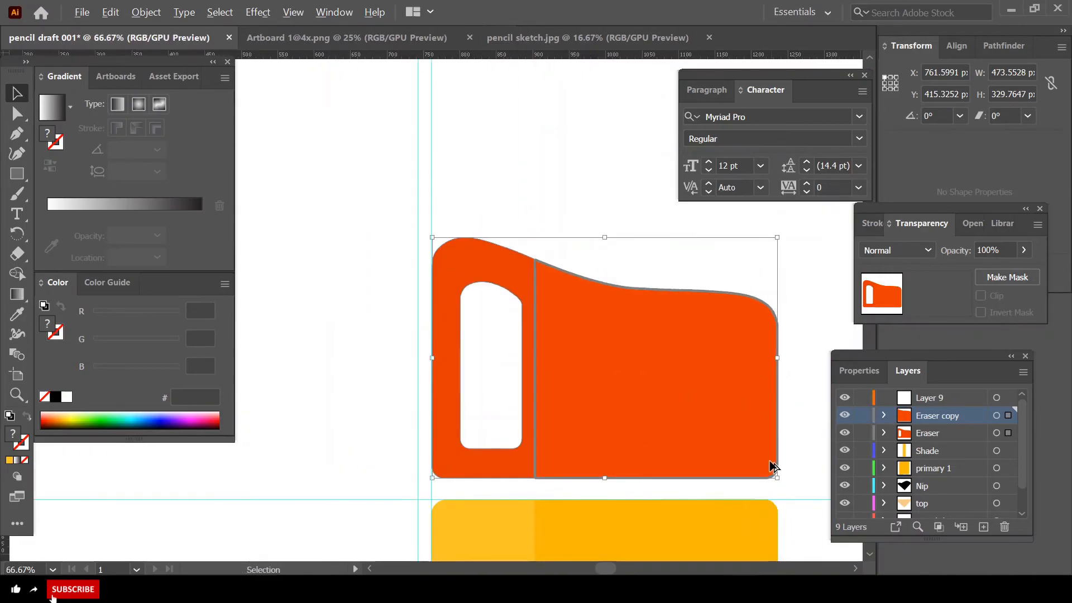
{"action": "scroll", "coordinate": [770, 466], "scroll_direction": "down", "scroll_amount": 1}
{"action": "left_click", "coordinate": [800, 439]}
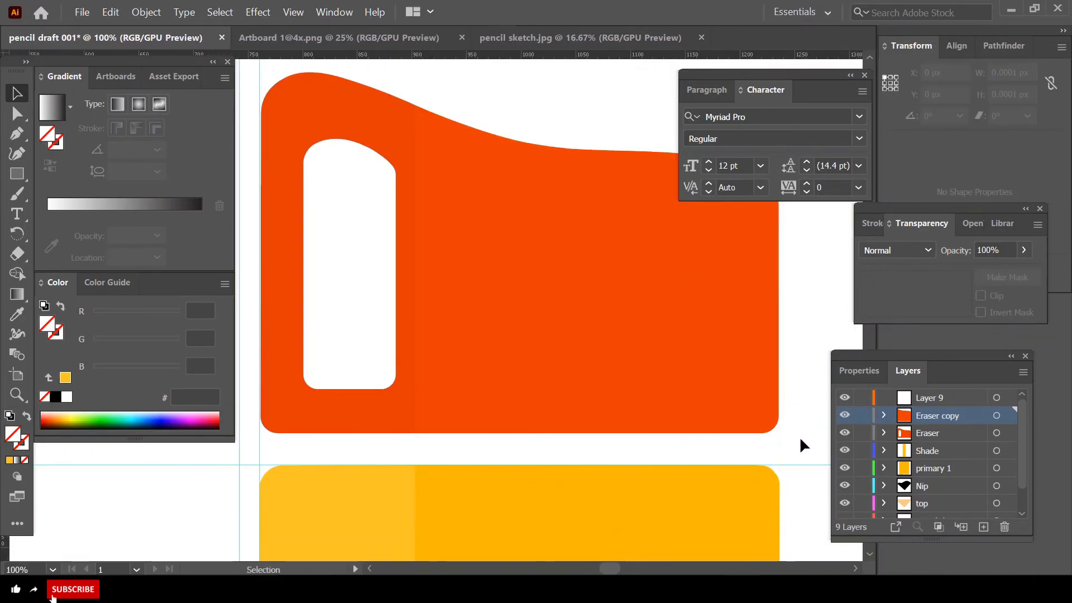
- Move the spare vertical guide to the pencil body's right edge at about X 1235.55 px
{"action": "scroll", "coordinate": [789, 447], "scroll_direction": "down", "scroll_amount": 1}
{"action": "left_click_drag", "start_coordinate": [239, 455], "coordinate": [776, 460]}
{"action": "scroll", "coordinate": [401, 416], "scroll_direction": "down", "scroll_amount": 1}
{"action": "scroll", "coordinate": [408, 425], "scroll_direction": "up", "scroll_amount": 1}
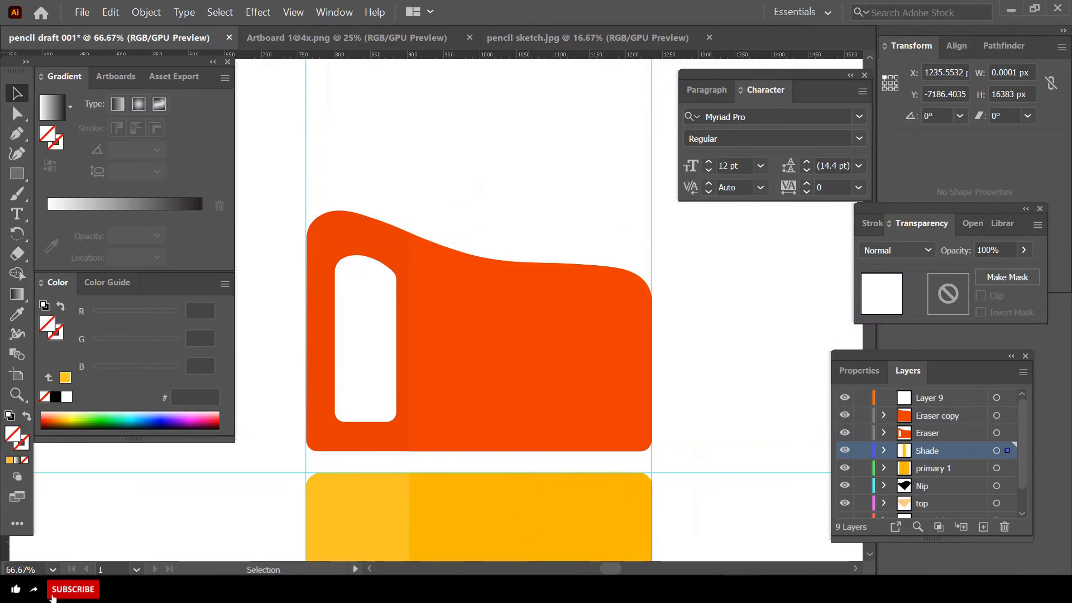
- Show the pencil draft layer and lock it so the reference pencil can be sampled
{"action": "scroll", "coordinate": [594, 558], "scroll_direction": "left", "scroll_amount": 3}
{"action": "scroll", "coordinate": [592, 541], "scroll_direction": "down", "scroll_amount": 3}
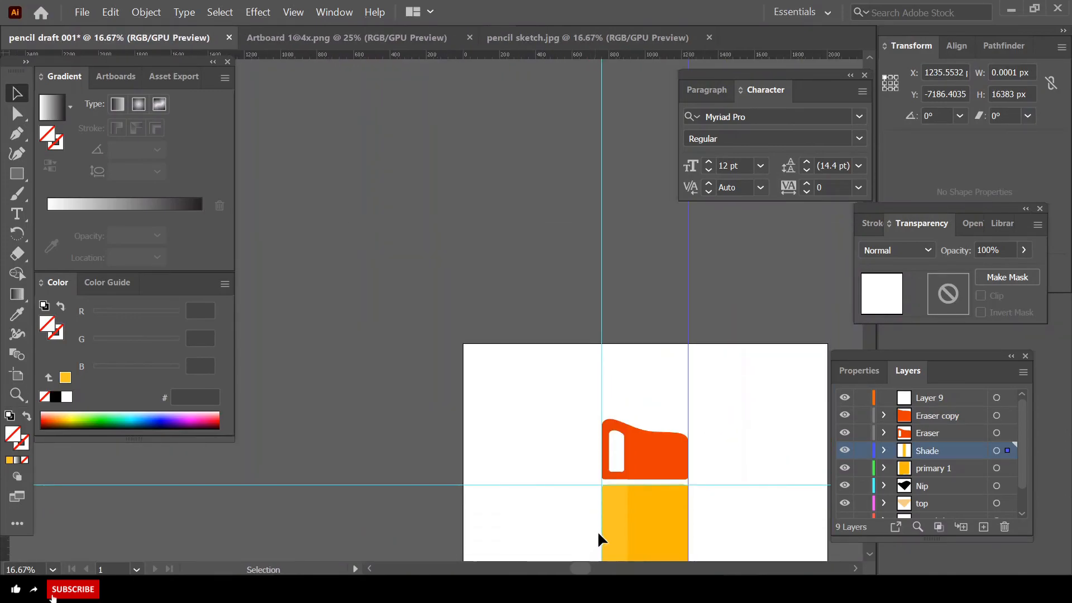
{"action": "scroll", "coordinate": [670, 469], "scroll_direction": "up", "scroll_amount": 3}
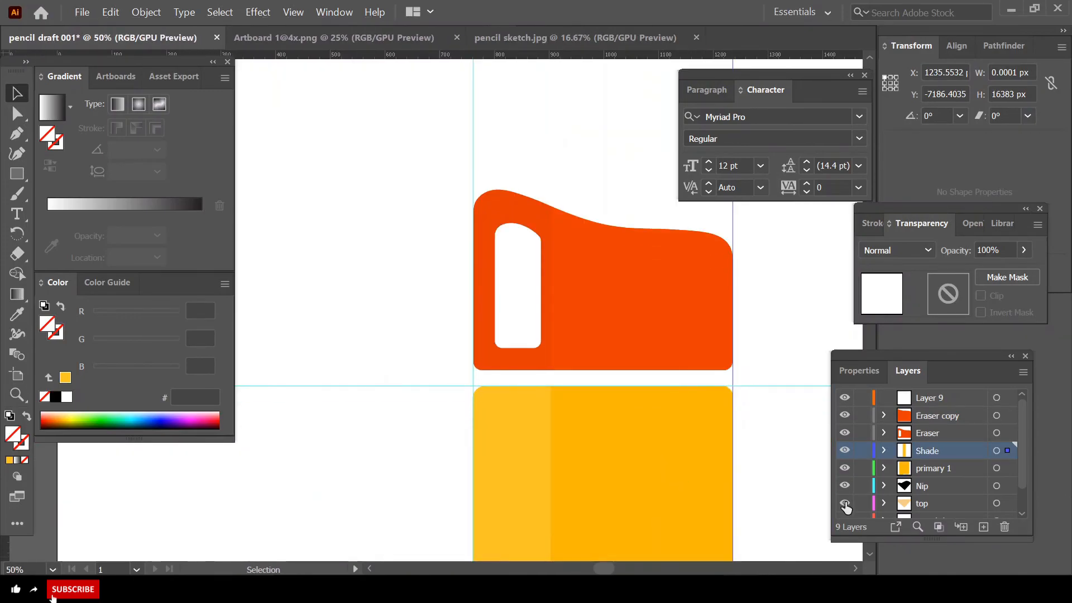
{"action": "scroll", "coordinate": [850, 506], "scroll_direction": "down", "scroll_amount": 2}
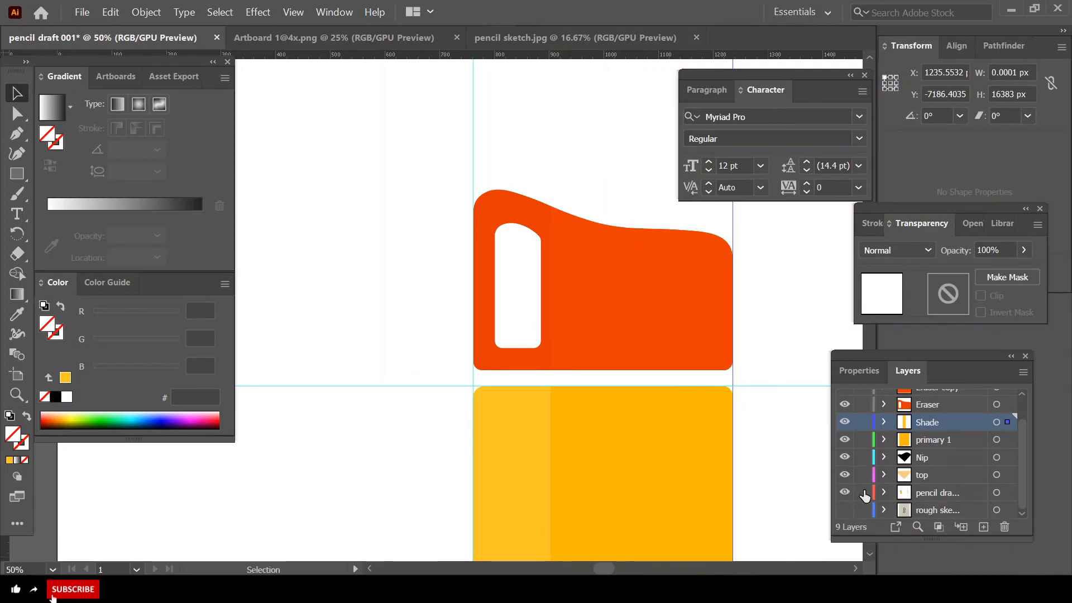
{"action": "scroll", "coordinate": [678, 448], "scroll_direction": "down", "scroll_amount": 3}
{"action": "scroll", "coordinate": [655, 432], "scroll_direction": "down", "scroll_amount": 1}
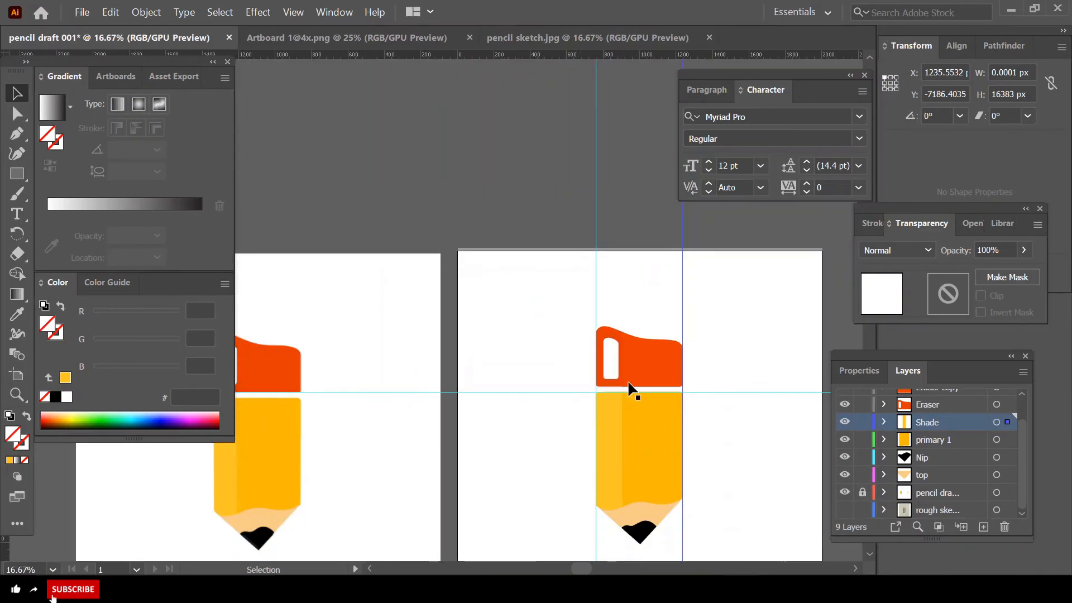
- Recolour the eraser's larger right section with the orange #e03905 sampled from the reference pencil's eraser
{"action": "left_click", "coordinate": [645, 351]}
{"action": "left_click", "coordinate": [17, 314]}
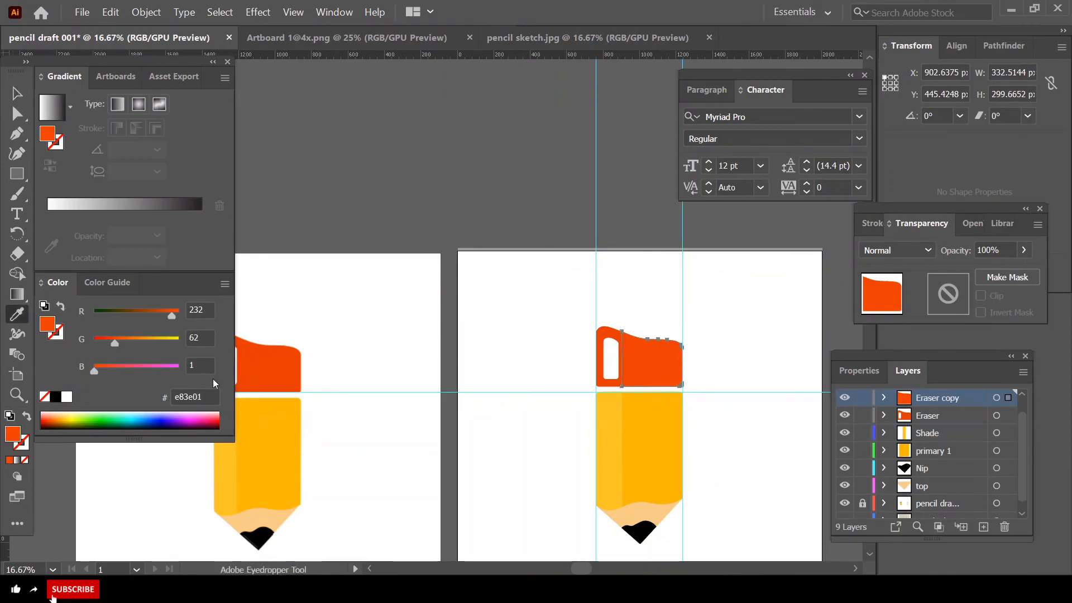
{"action": "left_click", "coordinate": [275, 367]}
{"action": "left_click", "coordinate": [16, 94]}
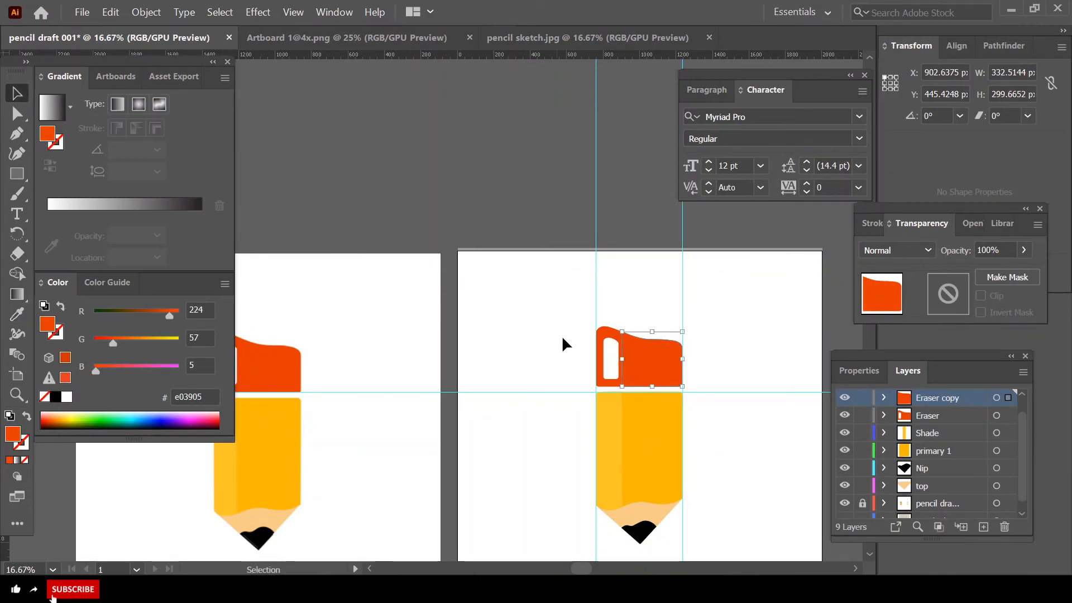
- Recolour the full eraser shape with the orange #e83e01 sampled from the reference pencil, and deselect it
{"action": "left_click", "coordinate": [603, 347]}
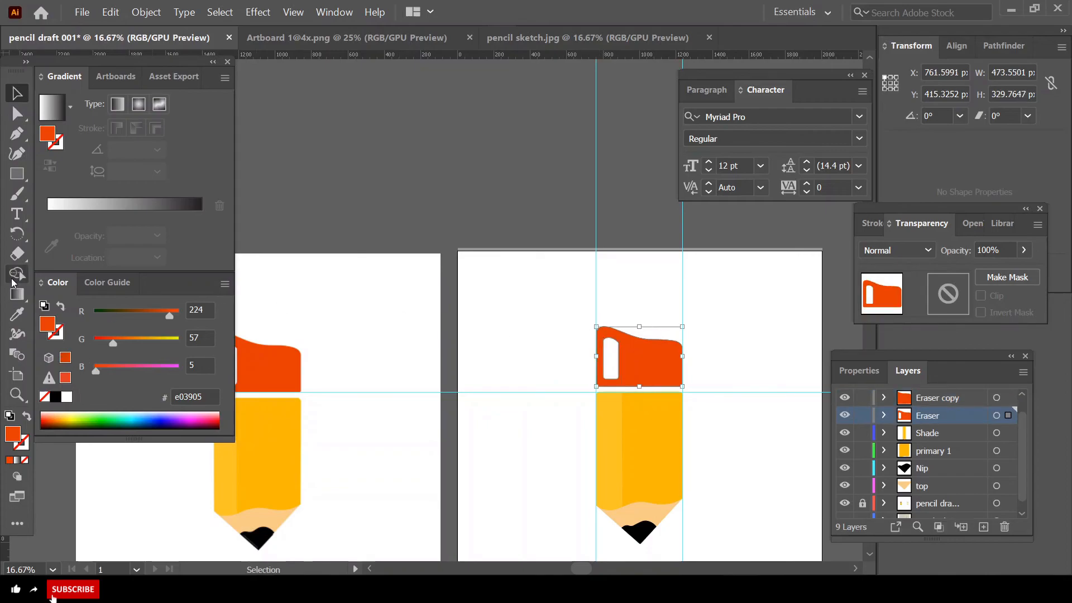
{"action": "left_click", "coordinate": [17, 315]}
{"action": "scroll", "coordinate": [302, 385], "scroll_direction": "down", "scroll_amount": 1}
{"action": "left_click", "coordinate": [266, 361]}
{"action": "scroll", "coordinate": [487, 373], "scroll_direction": "up", "scroll_amount": 4}
{"action": "left_click", "coordinate": [17, 91]}
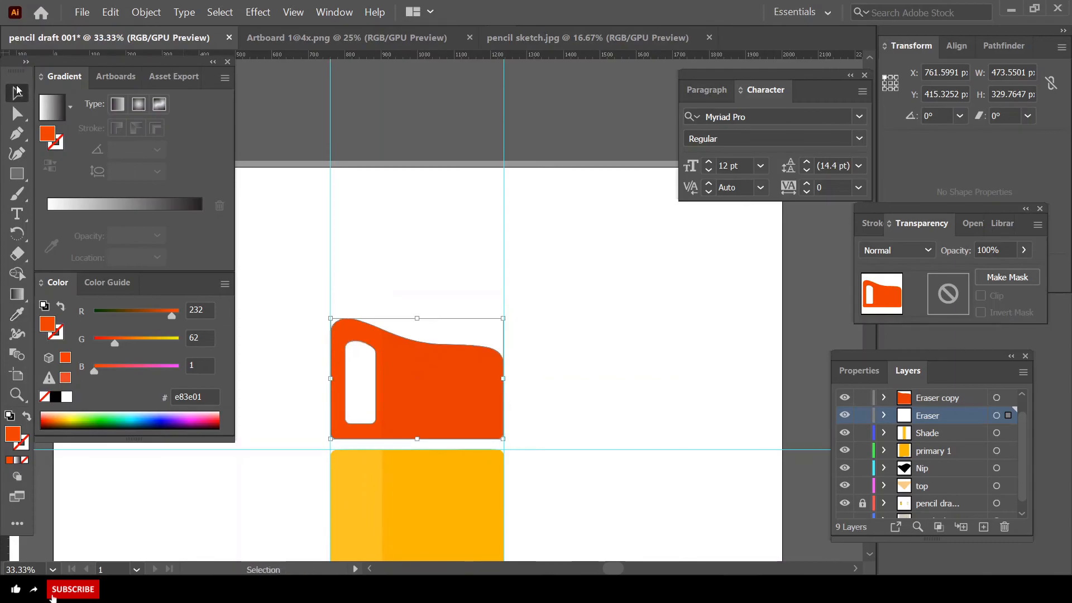
{"action": "left_click", "coordinate": [385, 115]}
- Delete the two vertical guides and the horizontal guide around the pencil
{"action": "scroll", "coordinate": [407, 299], "scroll_direction": "down", "scroll_amount": 2}
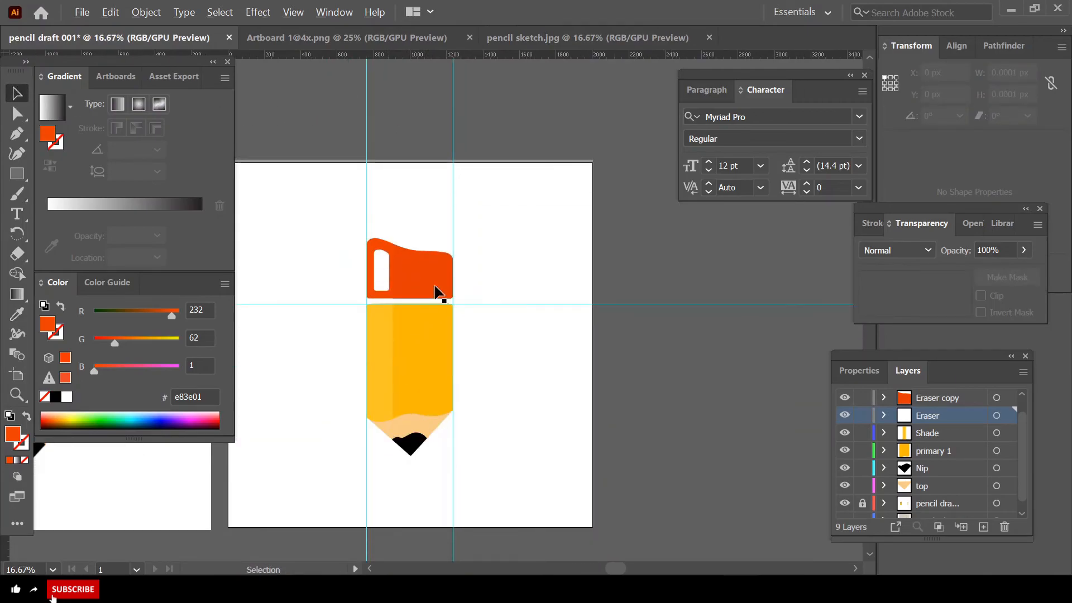
{"action": "left_click_drag", "start_coordinate": [491, 101], "coordinate": [341, 140]}
{"action": "key", "text": "Delete"}
{"action": "left_click_drag", "start_coordinate": [641, 256], "coordinate": [668, 411]}
{"action": "key", "text": "Delete"}
- Hide the locked pencil draft layer and review the finished pencil on its own
{"action": "left_click_drag", "start_coordinate": [616, 570], "coordinate": [584, 570]}
{"action": "scroll", "coordinate": [852, 488], "scroll_direction": "down", "scroll_amount": 1}
{"action": "left_click", "coordinate": [845, 490]}
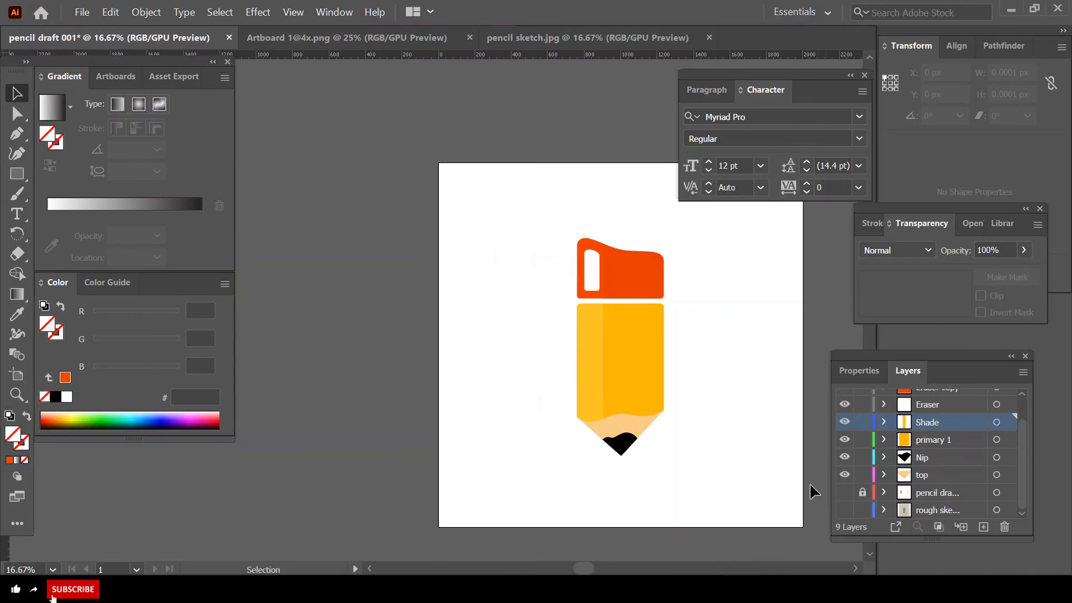
{"action": "scroll", "coordinate": [671, 417], "scroll_direction": "down", "scroll_amount": 1}
{"action": "scroll", "coordinate": [691, 413], "scroll_direction": "up", "scroll_amount": 2}
{"action": "scroll", "coordinate": [710, 410], "scroll_direction": "down", "scroll_amount": 1}
{"action": "scroll", "coordinate": [712, 411], "scroll_direction": "up", "scroll_amount": 1}
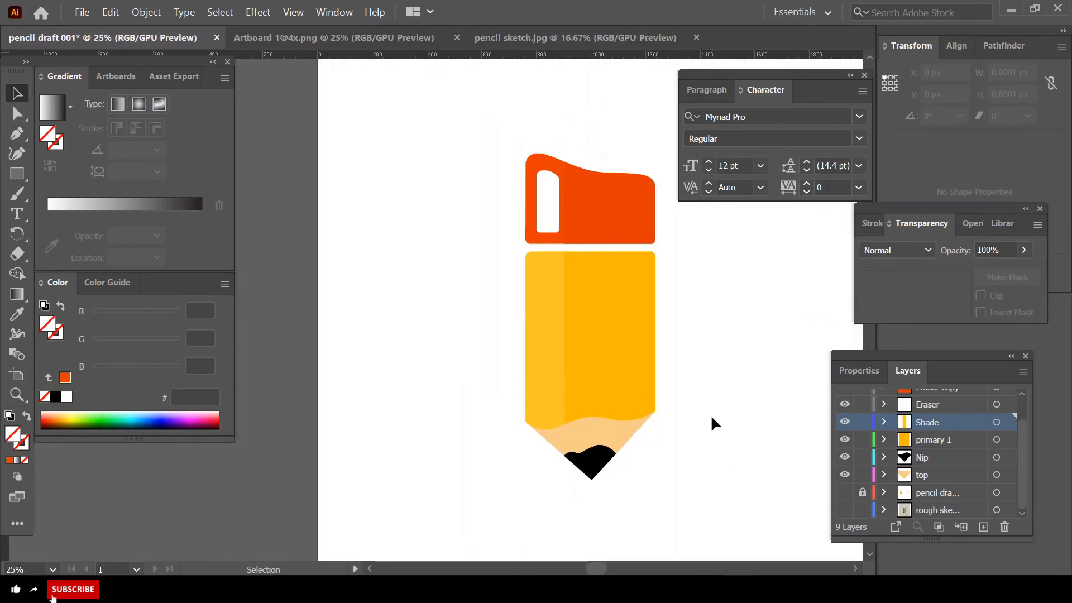
- Open the Export for Screens settings for the finished pencil artboard
{"action": "scroll", "coordinate": [711, 414], "scroll_direction": "down", "scroll_amount": 1}
{"action": "left_click_drag", "start_coordinate": [583, 569], "coordinate": [609, 567]}
{"action": "scroll", "coordinate": [521, 445], "scroll_direction": "up", "scroll_amount": 1}
{"action": "scroll", "coordinate": [522, 445], "scroll_direction": "down", "scroll_amount": 1}
{"action": "scroll", "coordinate": [540, 416], "scroll_direction": "down", "scroll_amount": 1}
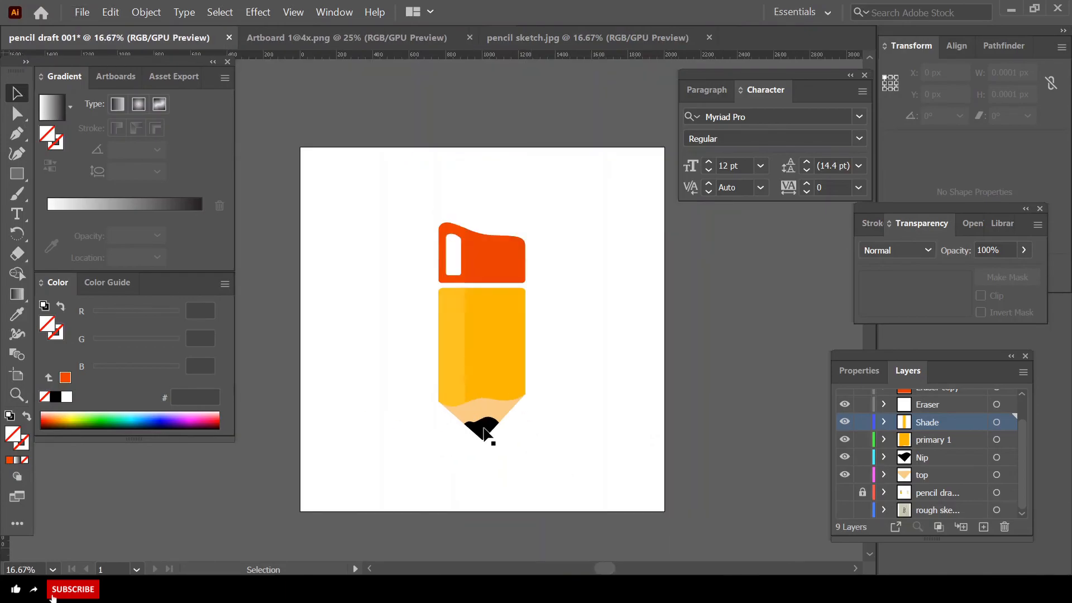
{"action": "left_click", "coordinate": [82, 12]}
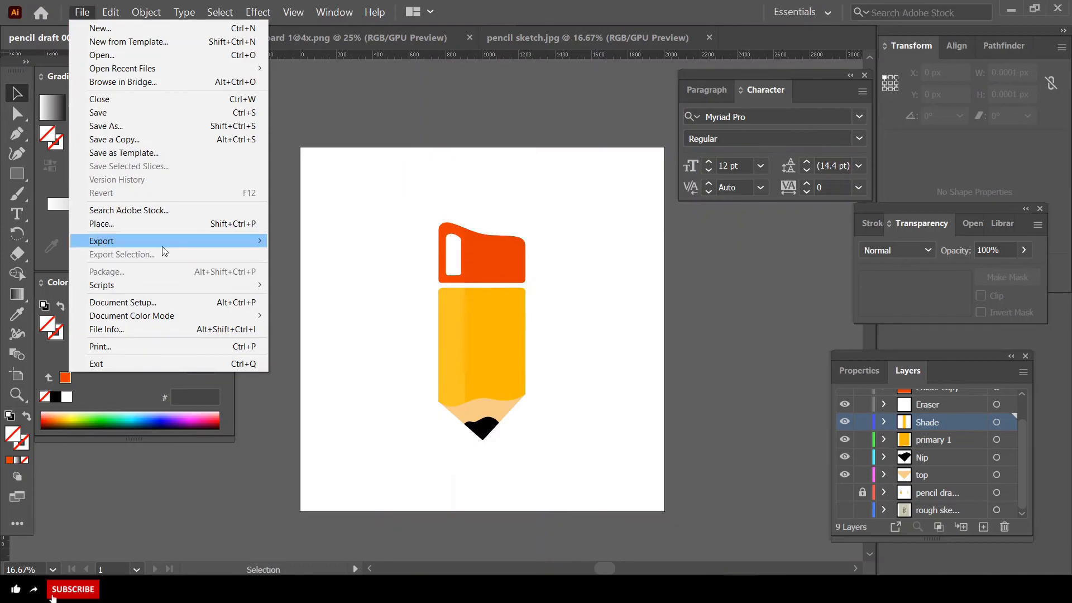
{"action": "mouse_move", "coordinate": [159, 242]}
{"action": "left_click", "coordinate": [318, 244]}
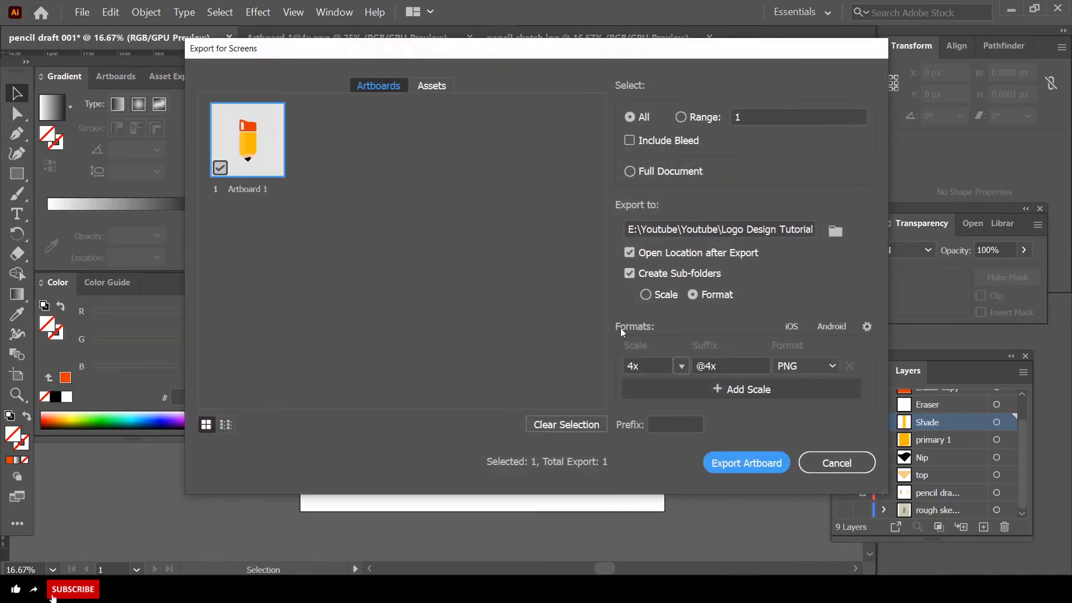
- Create a folder named "tutorial export" inside the Pencil Note it folder and choose it as the export location
{"action": "left_click", "coordinate": [834, 231]}
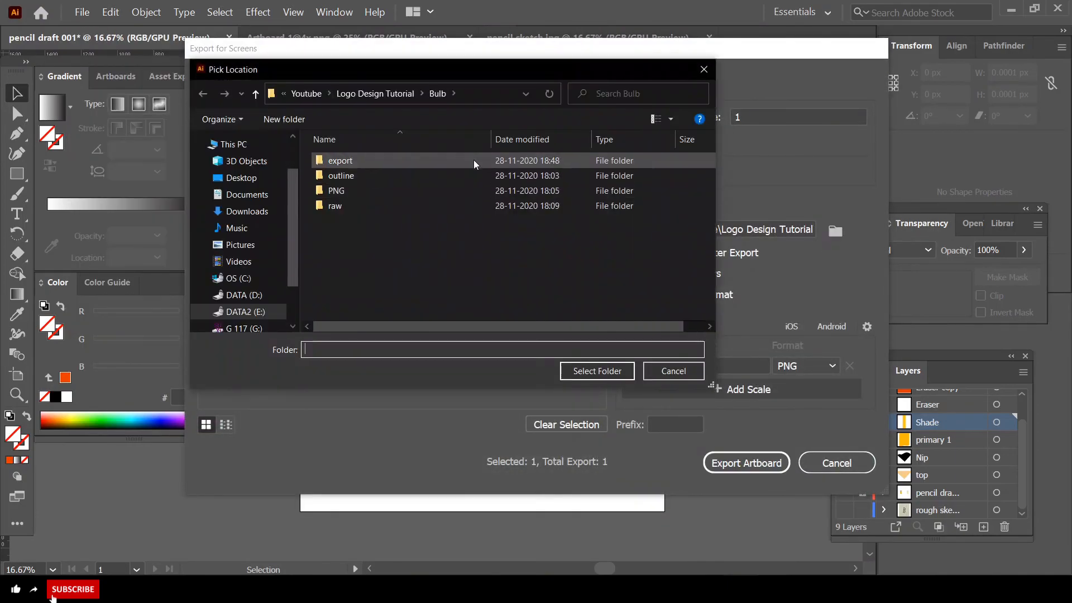
{"action": "left_click", "coordinate": [379, 95]}
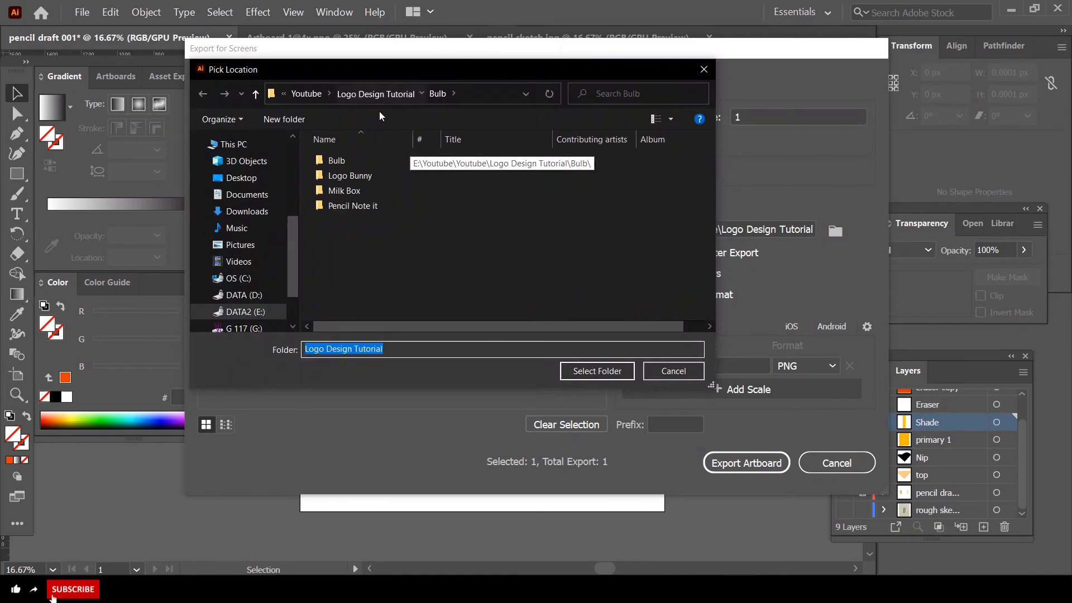
{"action": "double_click", "coordinate": [360, 207]}
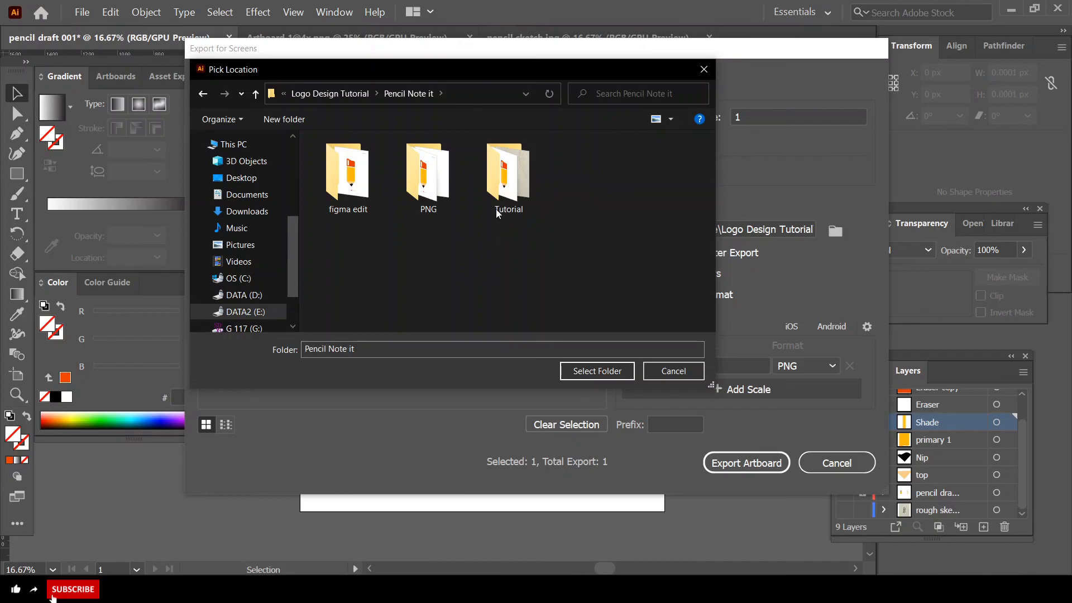
{"action": "right_click", "coordinate": [539, 262]}
{"action": "mouse_move", "coordinate": [622, 439]}
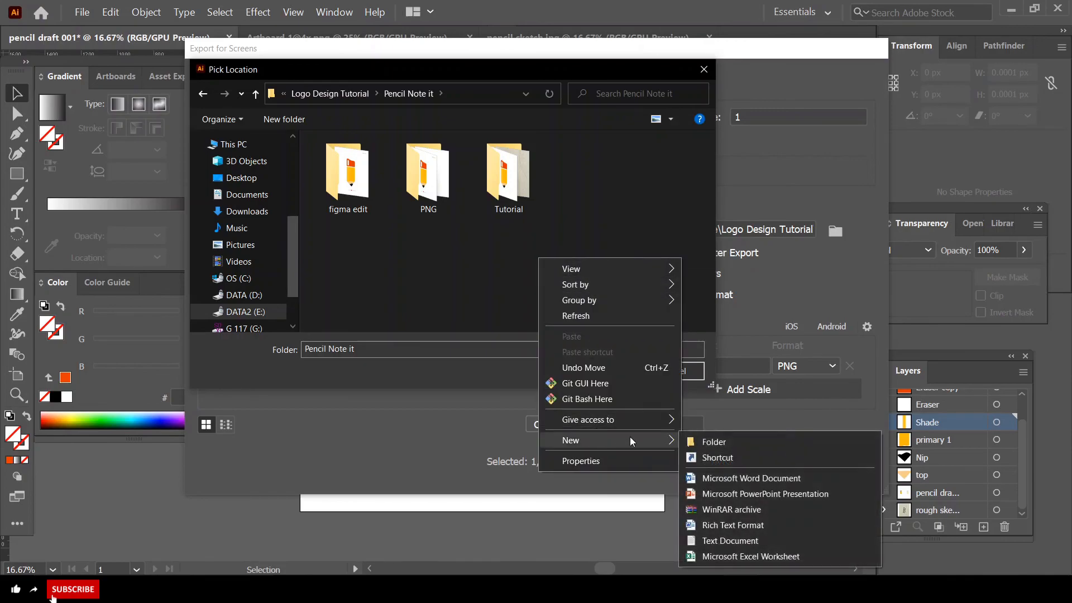
{"action": "left_click", "coordinate": [695, 442]}
{"action": "type", "text": "tut"}
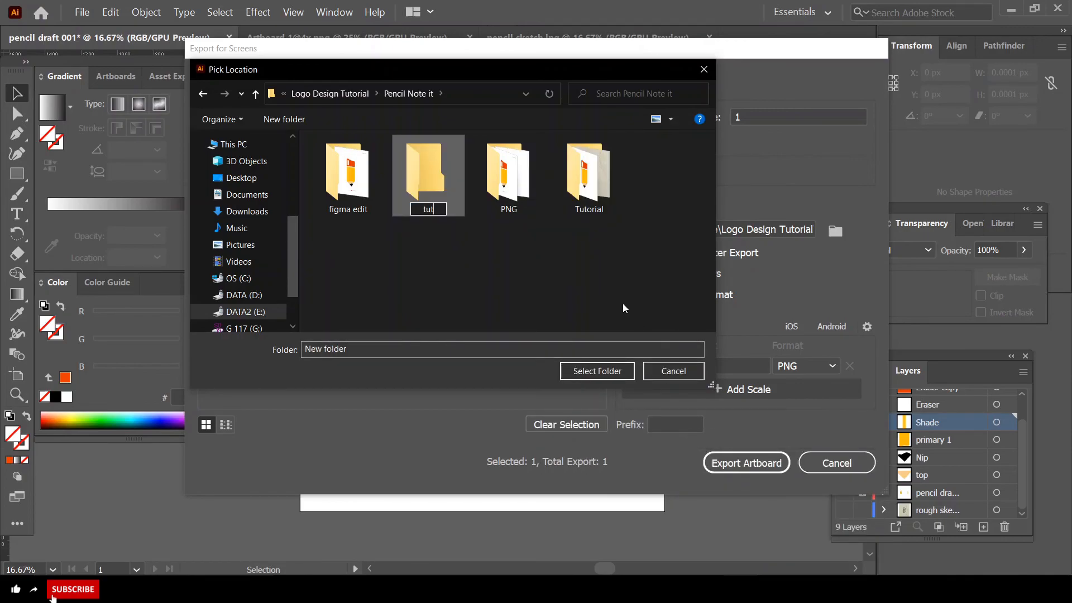
{"action": "type", "text": "orial export"}
{"action": "key", "text": "Return"}
{"action": "key", "text": "Return"}
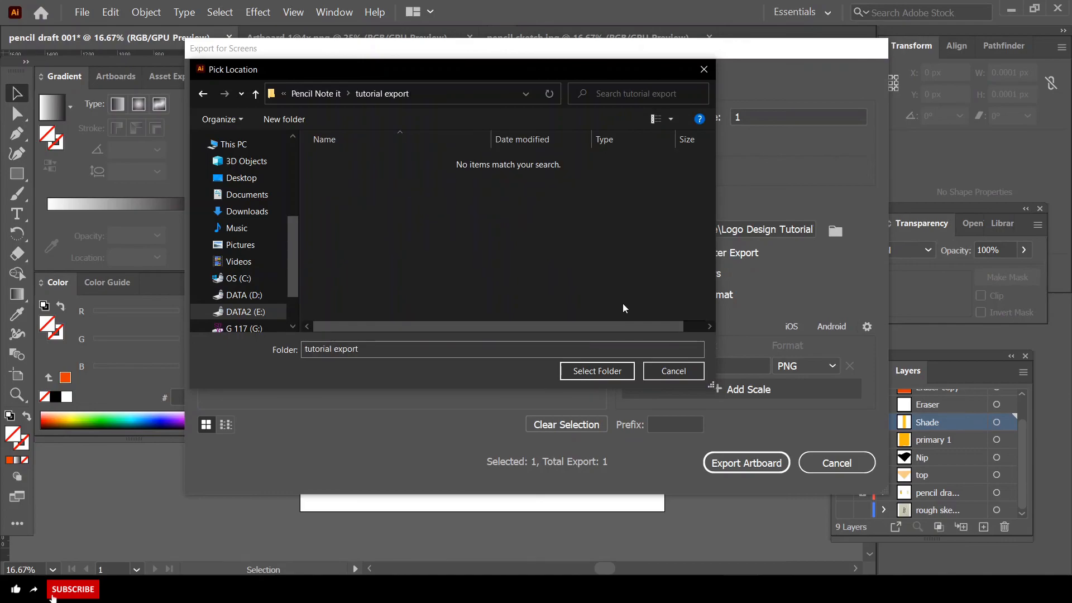
{"action": "left_click", "coordinate": [616, 367]}
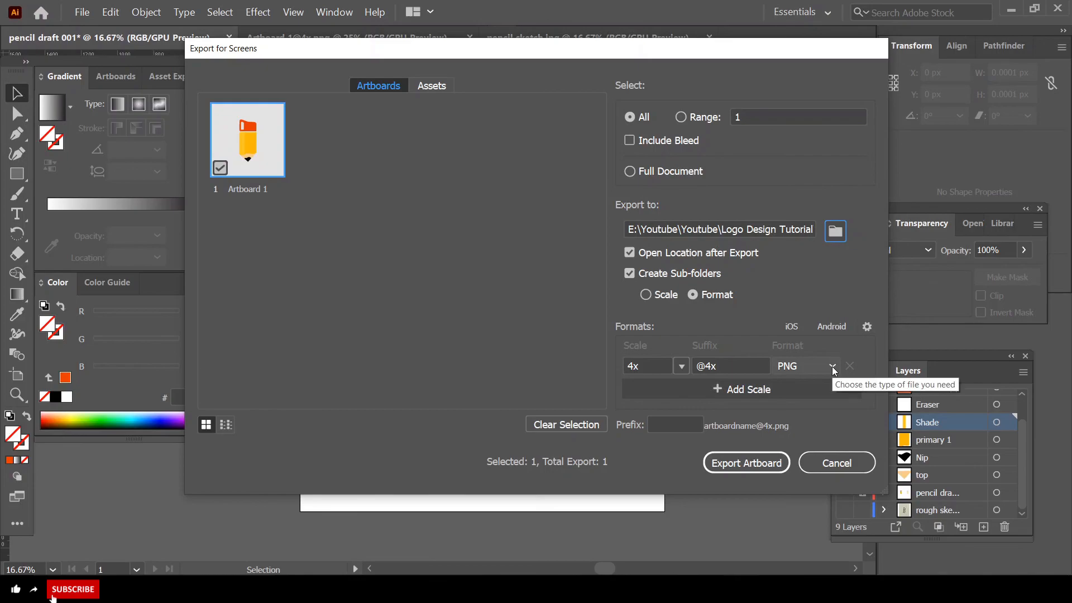
- Export Artboard 1 as a PNG at 4x scale
{"action": "left_click", "coordinate": [680, 366]}
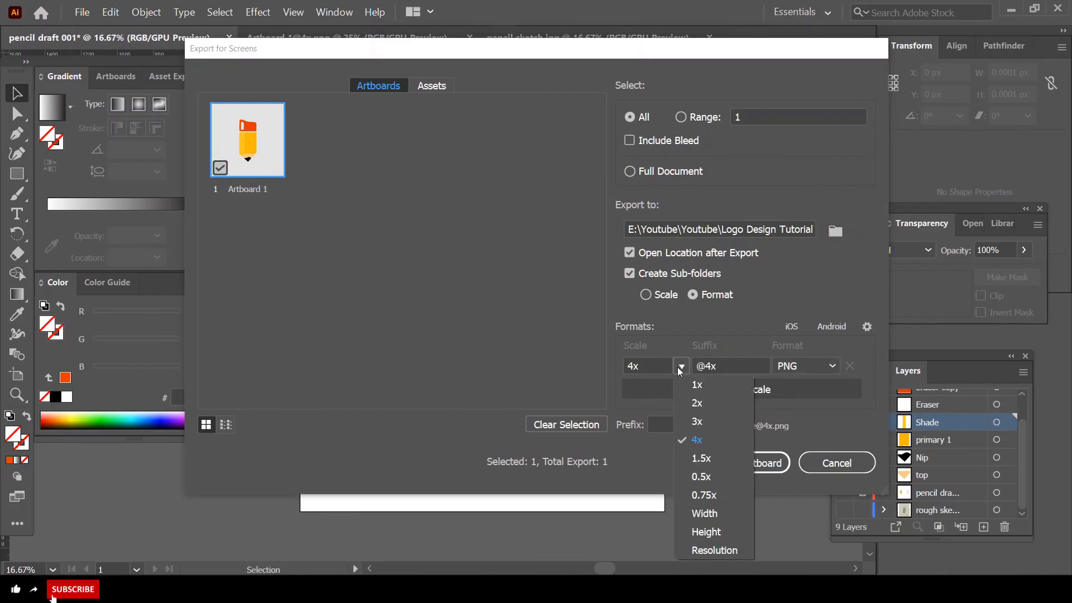
{"action": "left_click", "coordinate": [728, 440]}
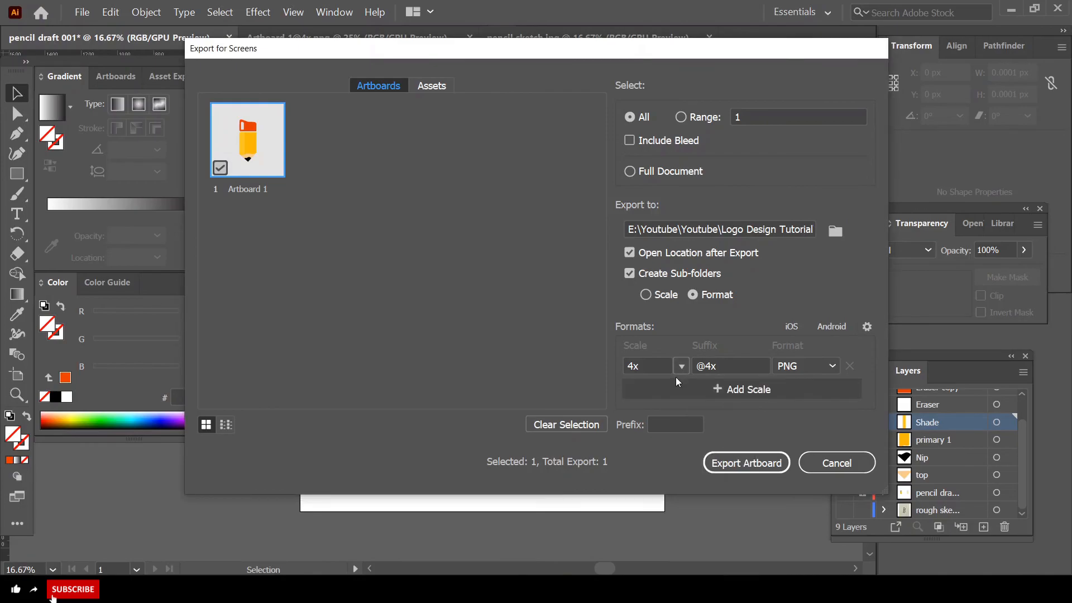
{"action": "left_click", "coordinate": [764, 464]}
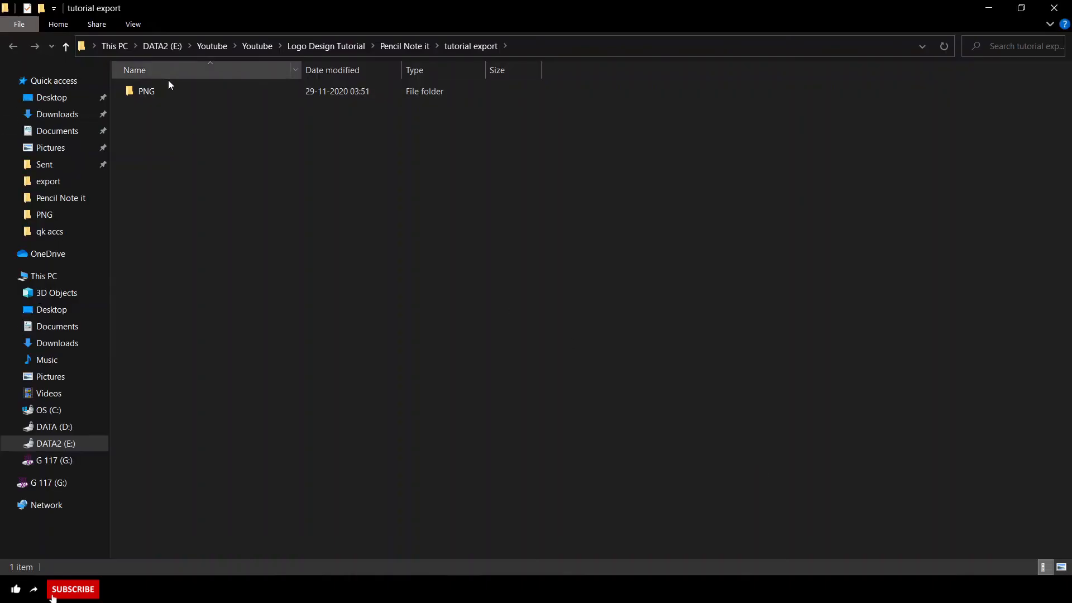
- Open the exported Artboard 1@4x image from the PNG folder, check its background, and return to Illustrator
{"action": "left_click", "coordinate": [168, 91]}
{"action": "double_click", "coordinate": [167, 91]}
{"action": "left_click", "coordinate": [152, 111]}
{"action": "double_click", "coordinate": [153, 112]}
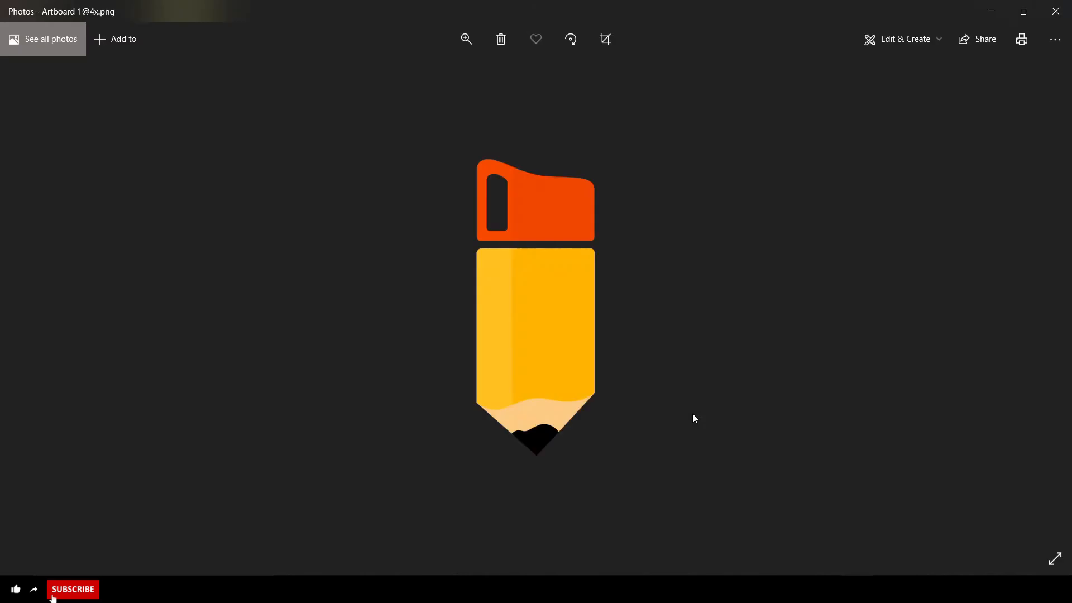
{"action": "left_click", "coordinate": [999, 17]}
{"action": "left_click", "coordinate": [984, 8]}
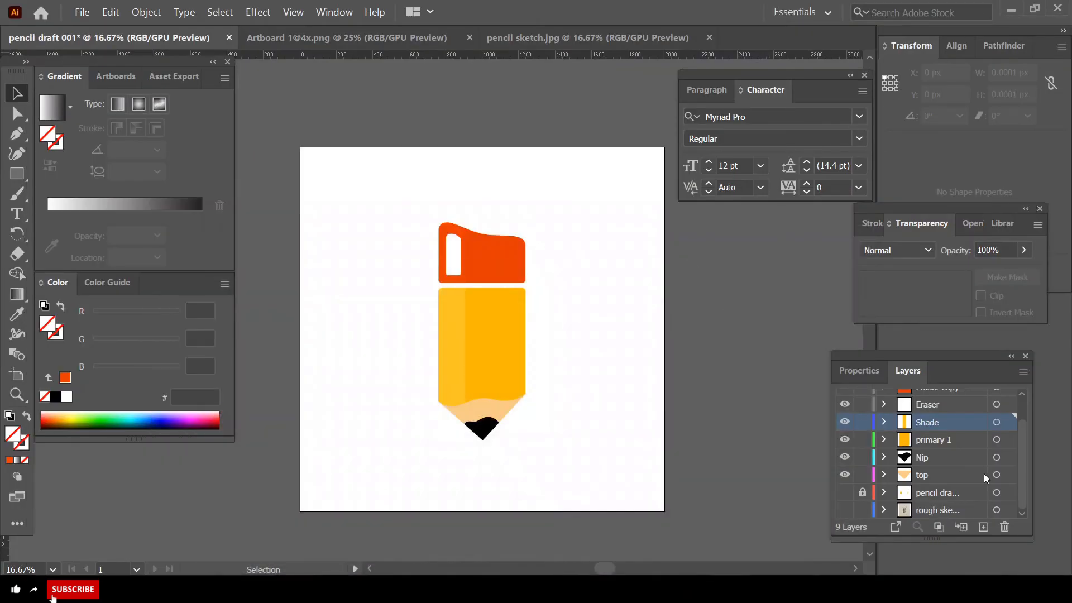
- Add a new layer directly above the locked pencil draft layer, beneath all the pencil artwork layers
{"action": "left_click", "coordinate": [972, 509]}
{"action": "left_click", "coordinate": [948, 494]}
{"action": "left_click", "coordinate": [984, 526]}
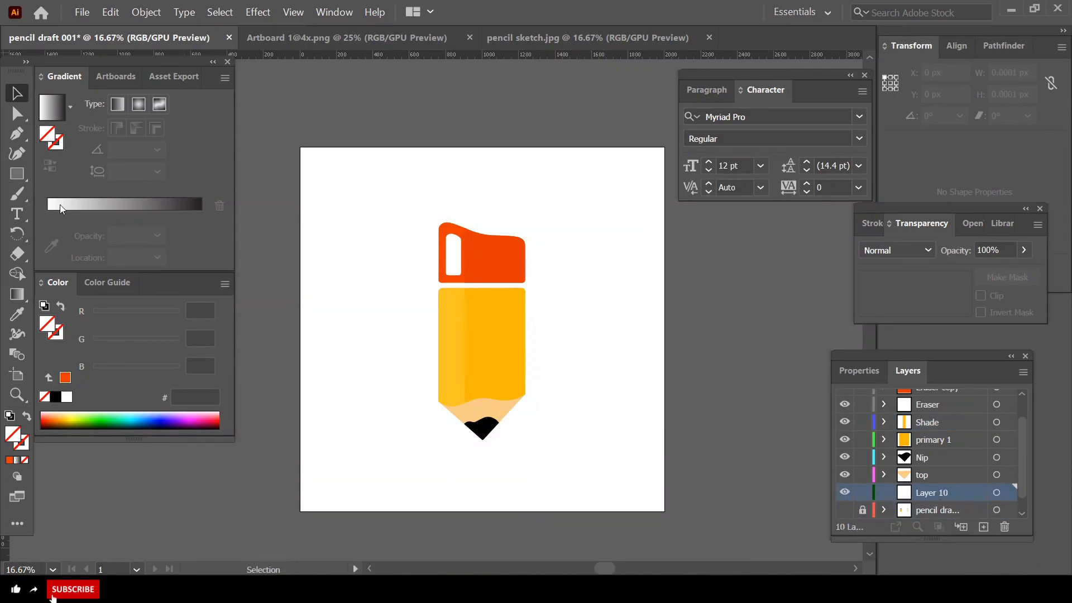
- Draw a background square about 2031 px wide covering the whole artboard, fill it with white, and deselect it
{"action": "left_click", "coordinate": [17, 173]}
{"action": "left_click_drag", "start_coordinate": [296, 147], "coordinate": [668, 514]}
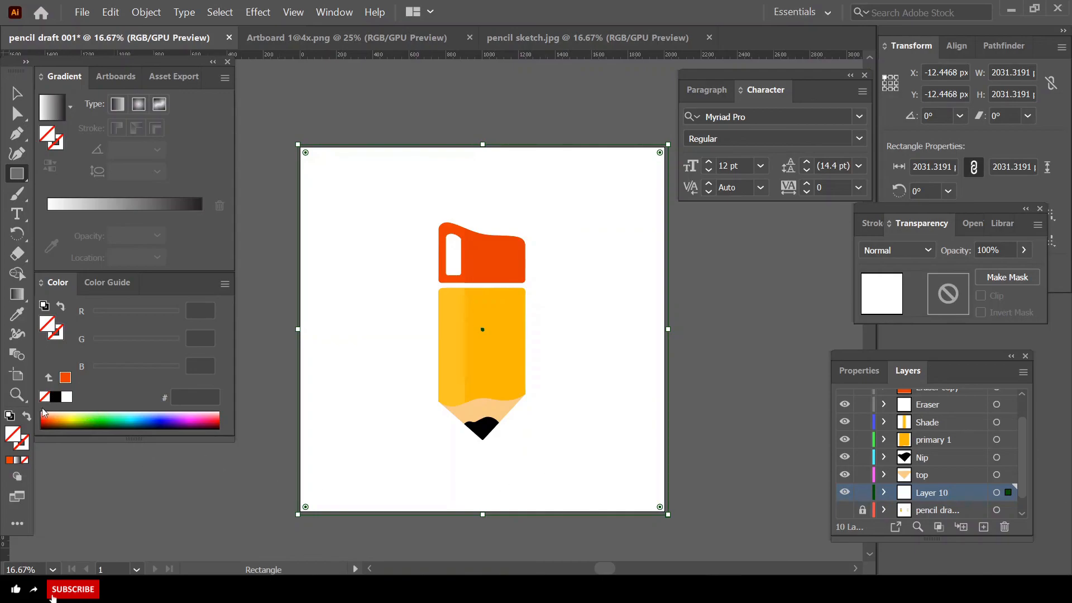
{"action": "left_click", "coordinate": [66, 396]}
{"action": "left_click", "coordinate": [17, 93]}
{"action": "key", "text": "ctrl+shift+a"}
{"action": "left_click", "coordinate": [82, 12]}
{"action": "mouse_move", "coordinate": [117, 248]}
{"action": "left_click", "coordinate": [287, 242]}
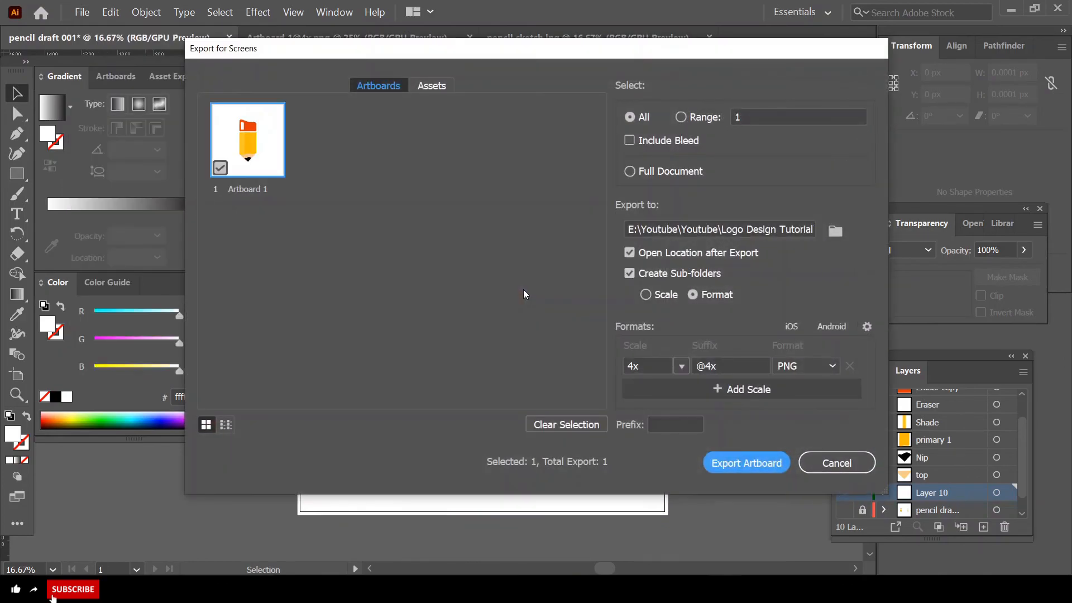
{"action": "left_click", "coordinate": [739, 461]}
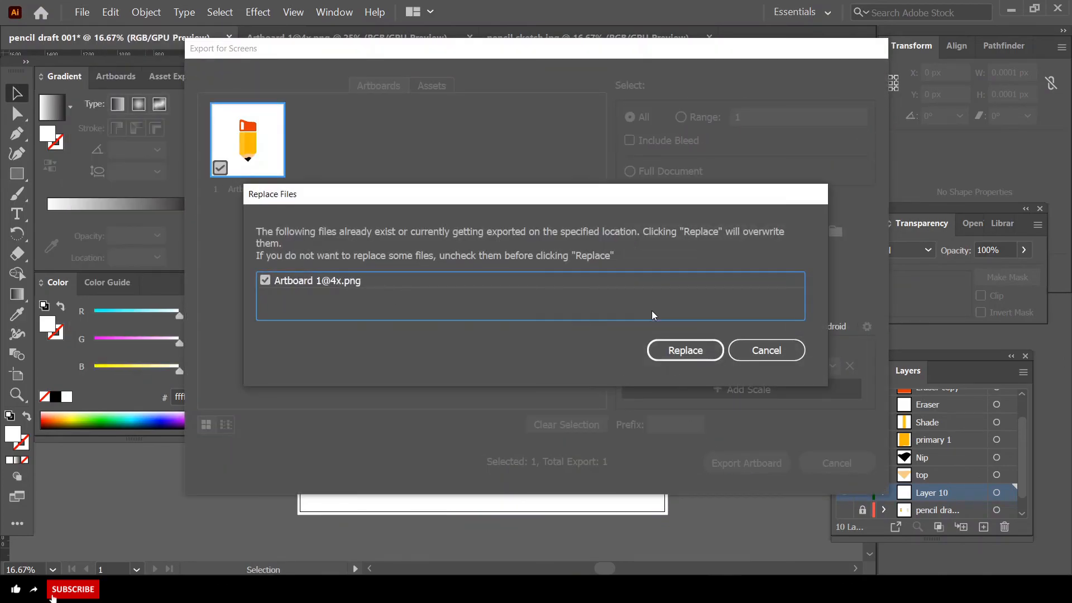
{"action": "left_click", "coordinate": [677, 350]}
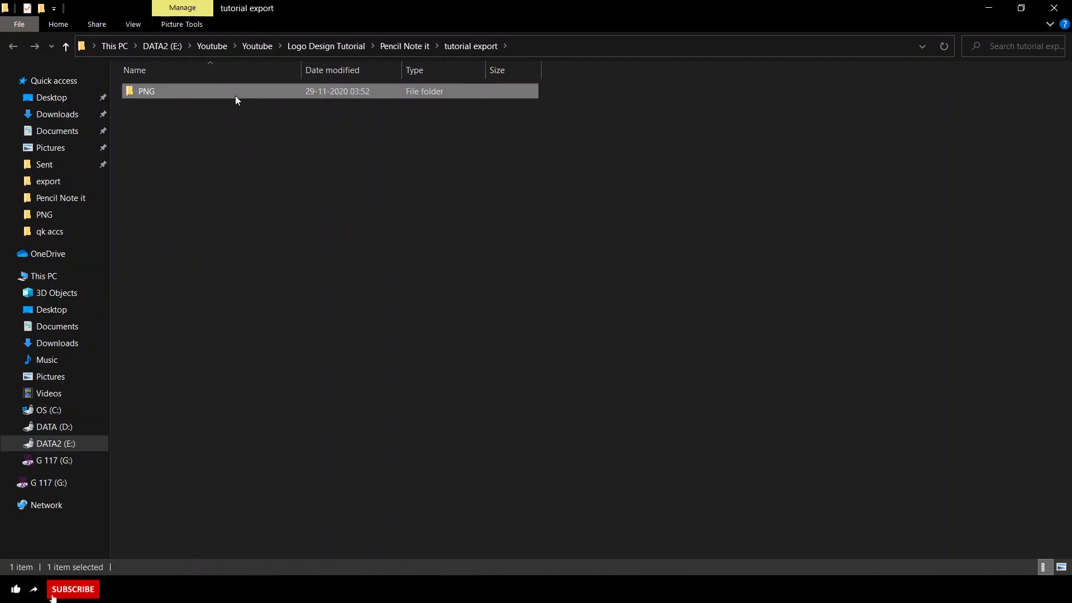
- Open the re-exported Artboard 1@4x image from the PNG folder to check the white background
{"action": "double_click", "coordinate": [235, 96]}
{"action": "key", "text": "Return"}
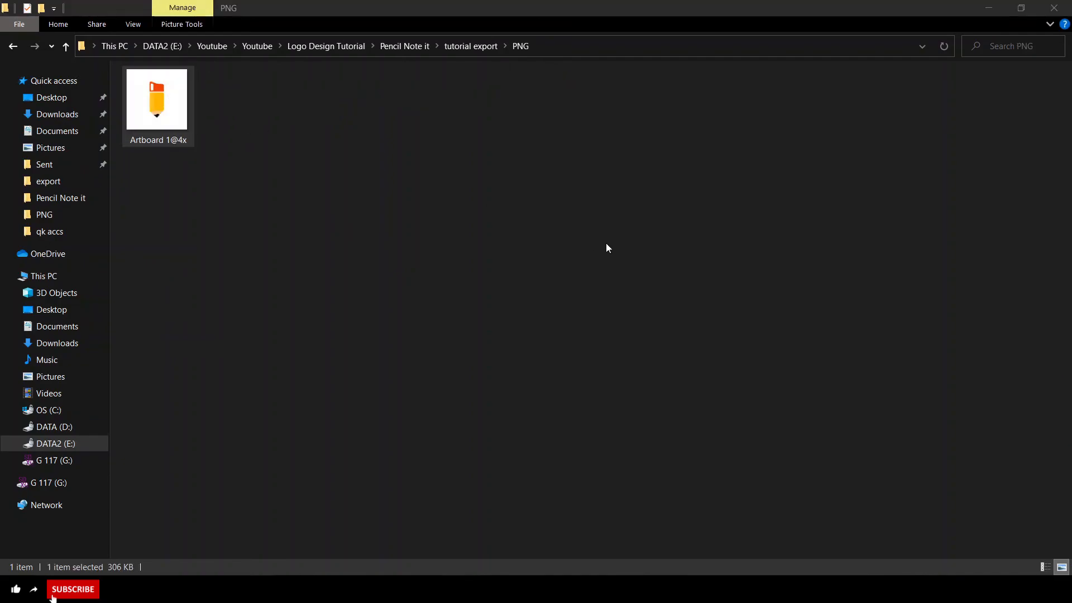